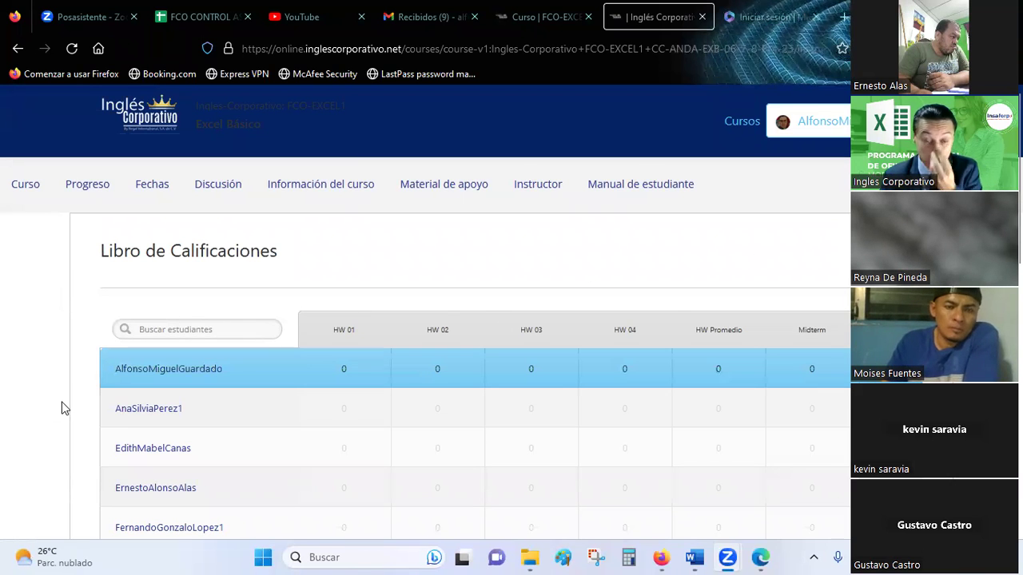
- Switch to the Curso FCO-EXCEL tab and open Sección 1's basic concepts and work environment lesson
scroll(96, 365, "down", 3)
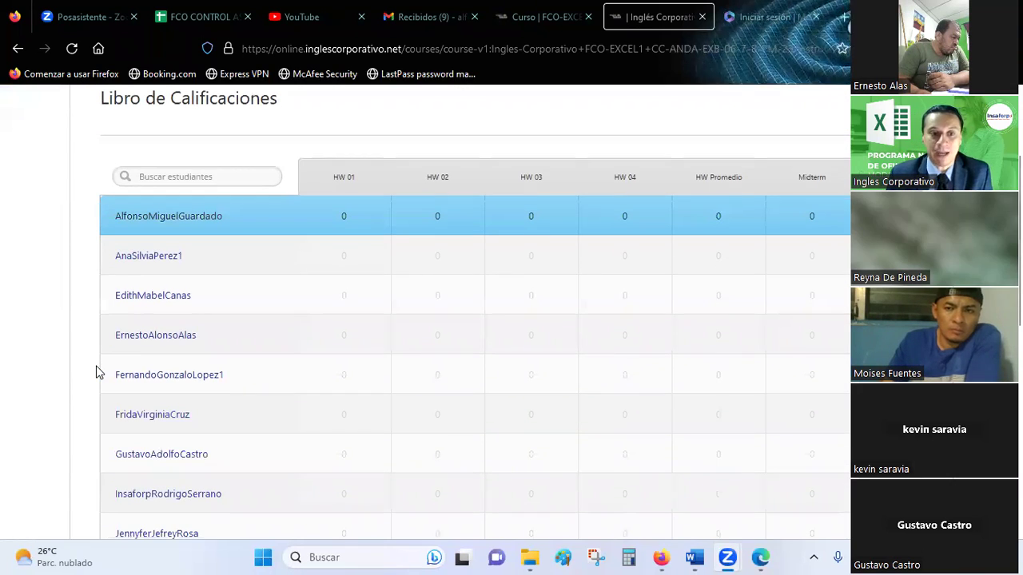
scroll(96, 372, "down", 3)
scroll(96, 371, "down", 1)
scroll(96, 371, "down", 3)
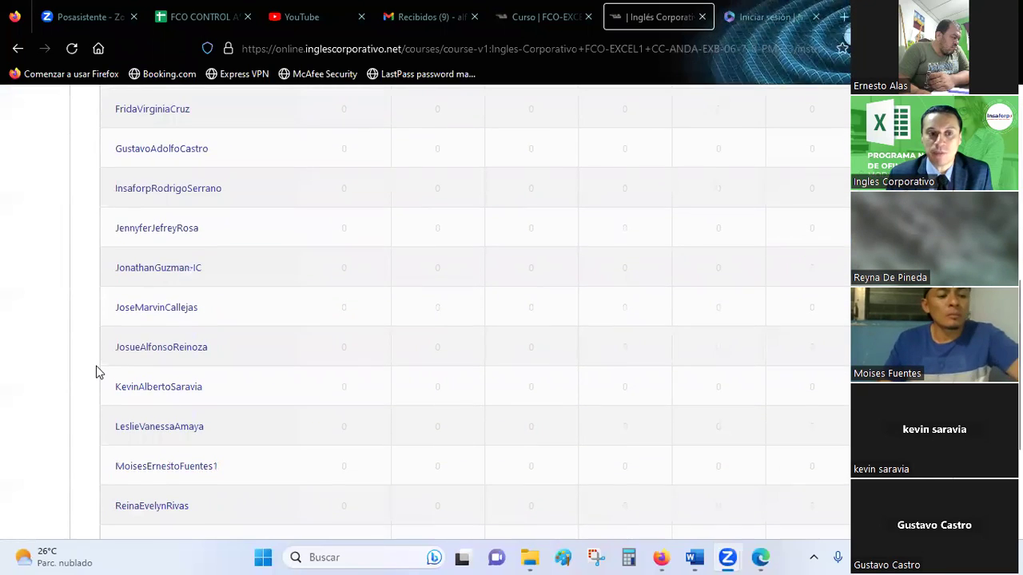
scroll(96, 372, "down", 3)
scroll(96, 372, "down", 1)
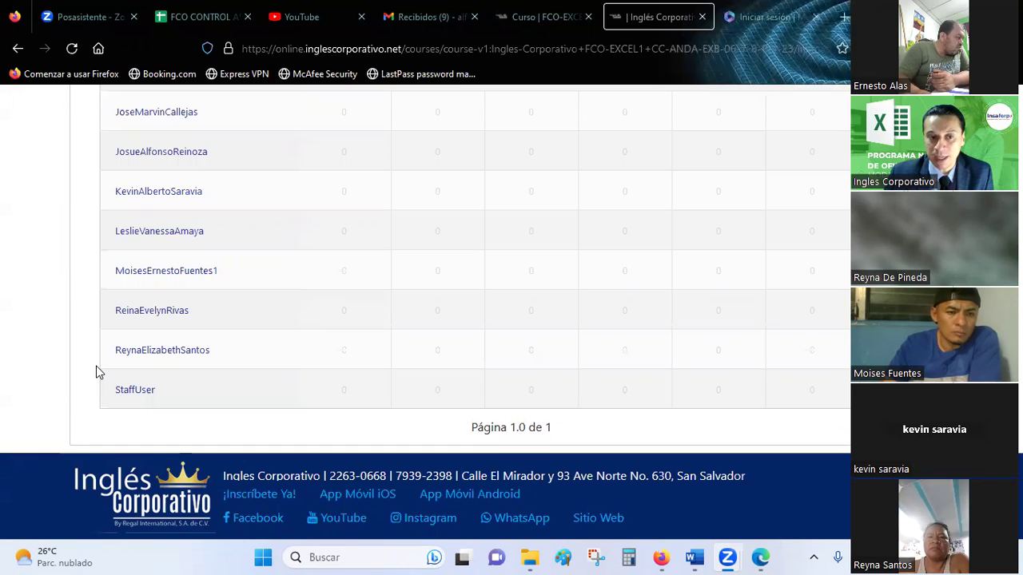
scroll(96, 373, "up", 5)
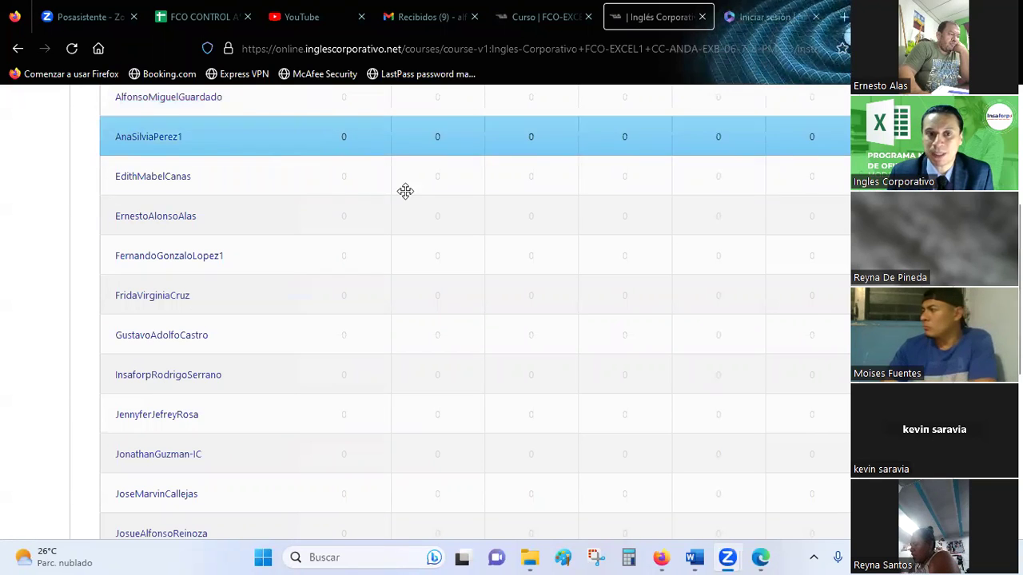
scroll(427, 212, "up", 3)
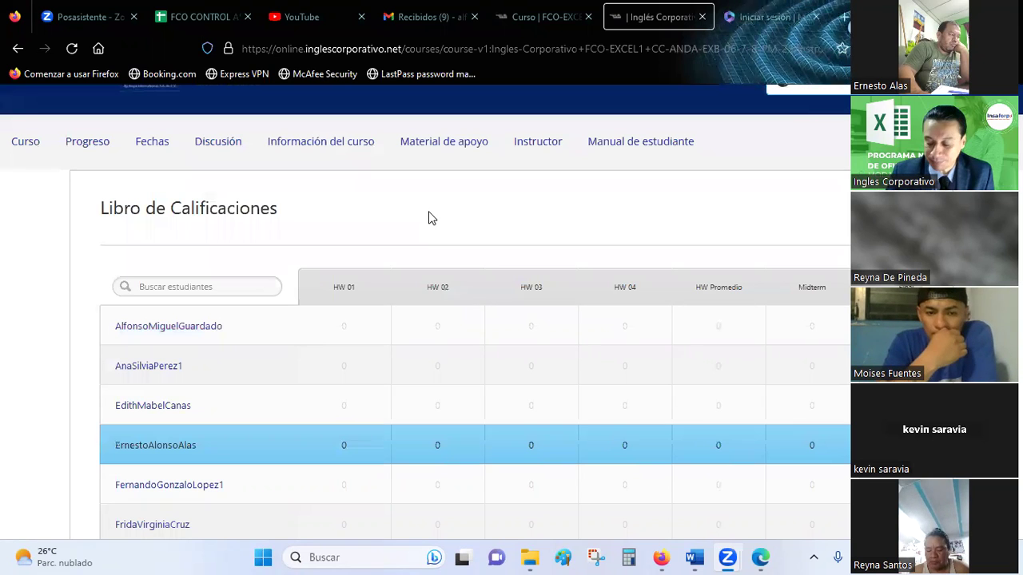
left_click(533, 24)
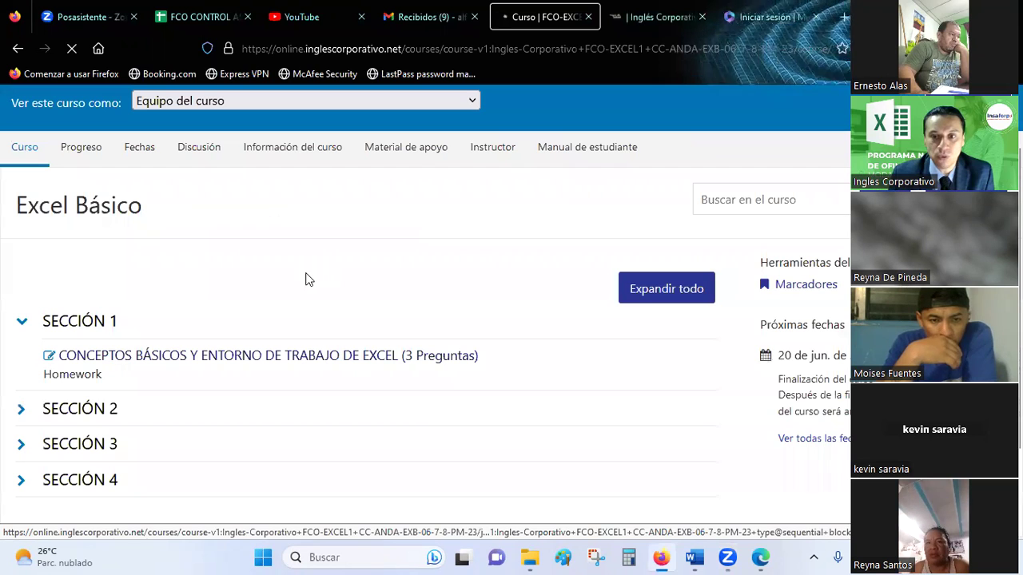
scroll(312, 275, "down", 2)
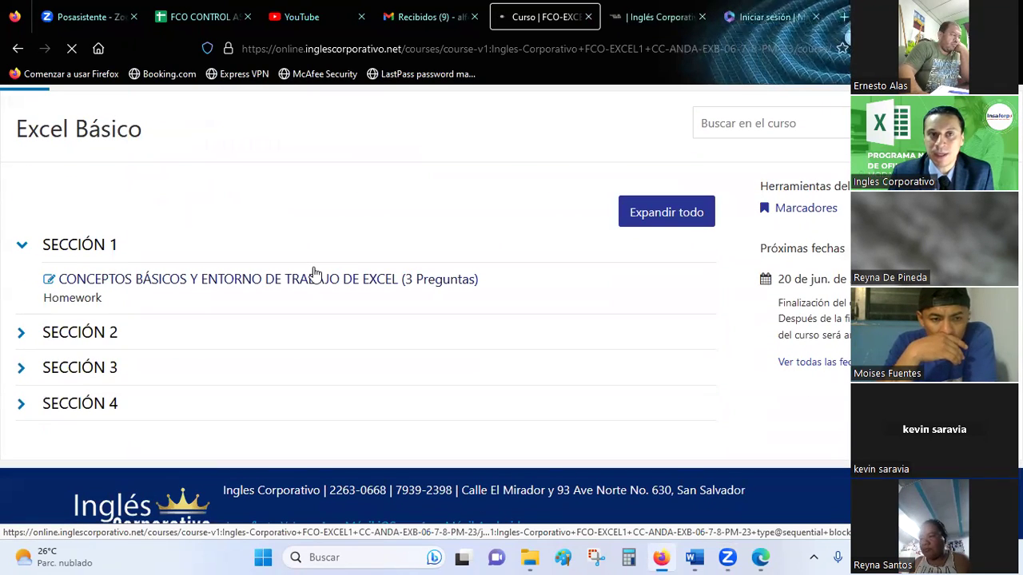
left_click(313, 275)
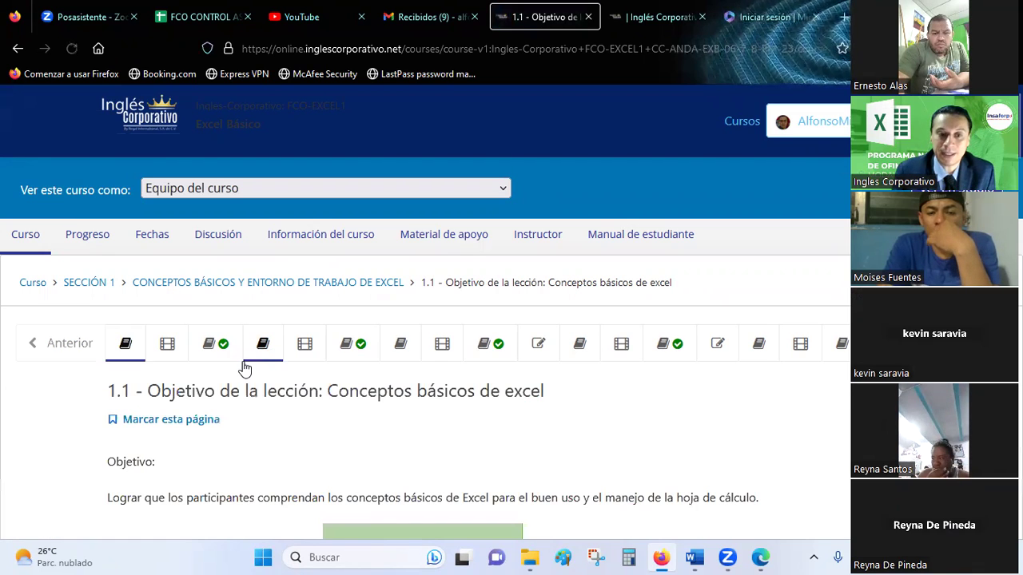
- Read through the basic Excel concepts lesson content, returning to the top
scroll(384, 364, "down", 2)
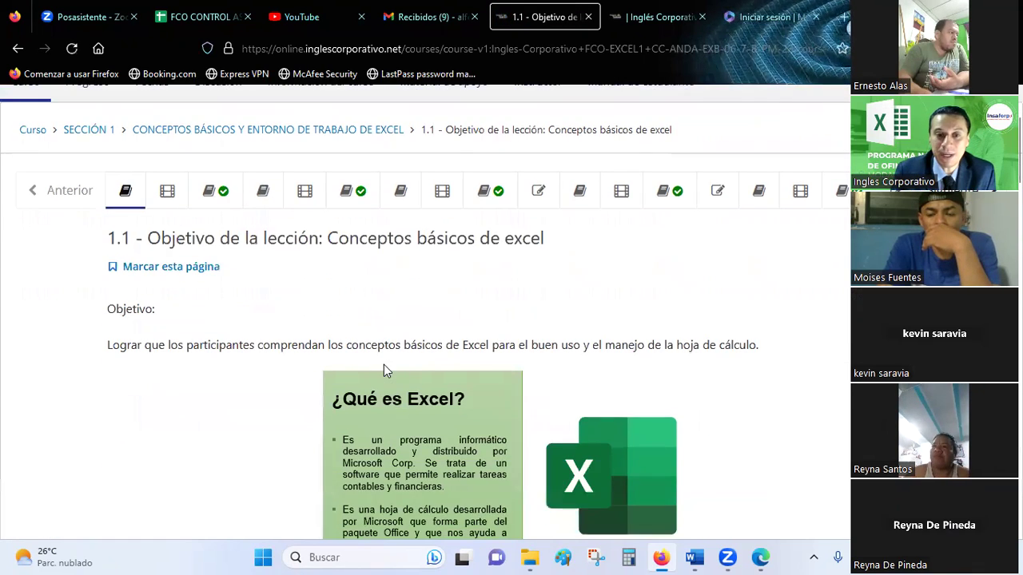
scroll(383, 370, "down", 8)
scroll(384, 370, "up", 5)
scroll(383, 364, "up", 4)
scroll(383, 364, "down", 3)
scroll(384, 364, "down", 3)
scroll(384, 365, "down", 3)
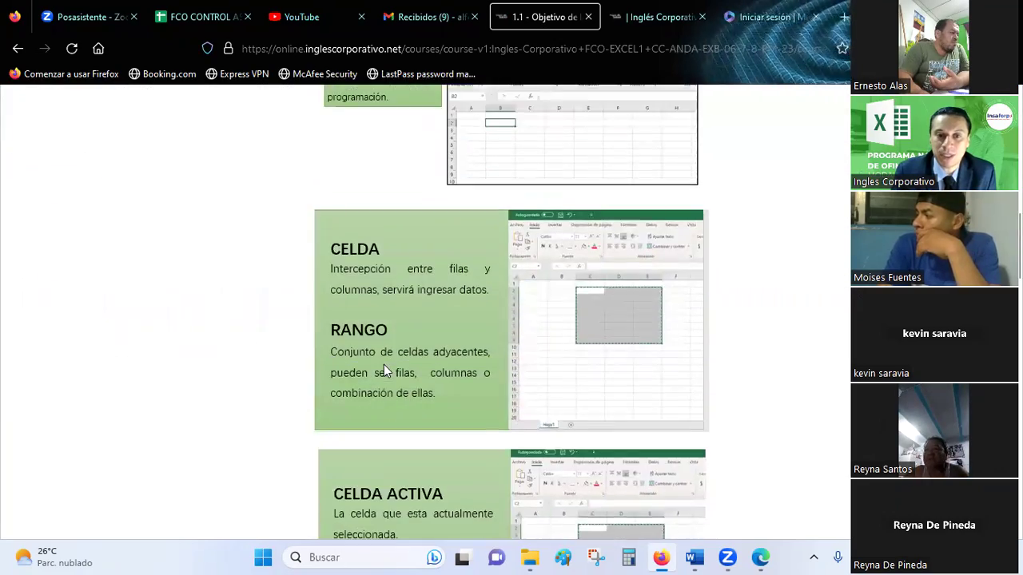
scroll(384, 365, "down", 3)
scroll(383, 365, "down", 1)
scroll(383, 364, "down", 5)
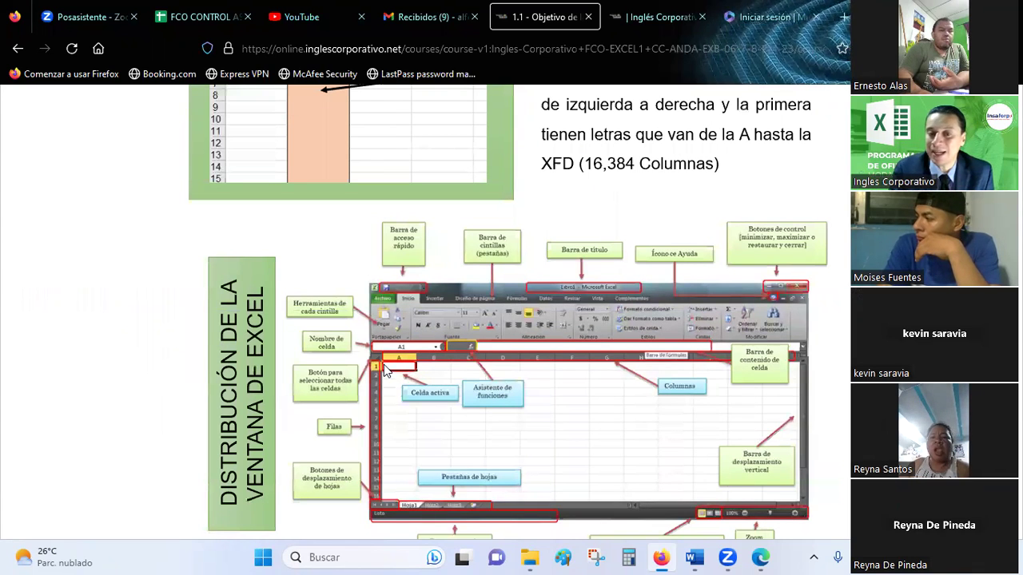
scroll(384, 369, "down", 3)
scroll(383, 370, "down", 3)
scroll(384, 369, "down", 2)
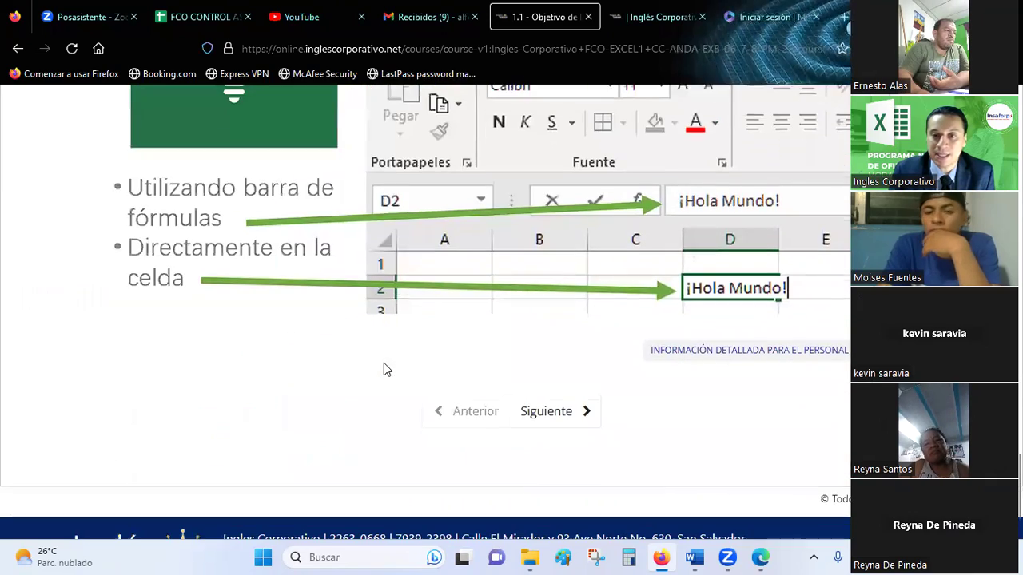
scroll(384, 369, "up", 2)
scroll(384, 369, "up", 3)
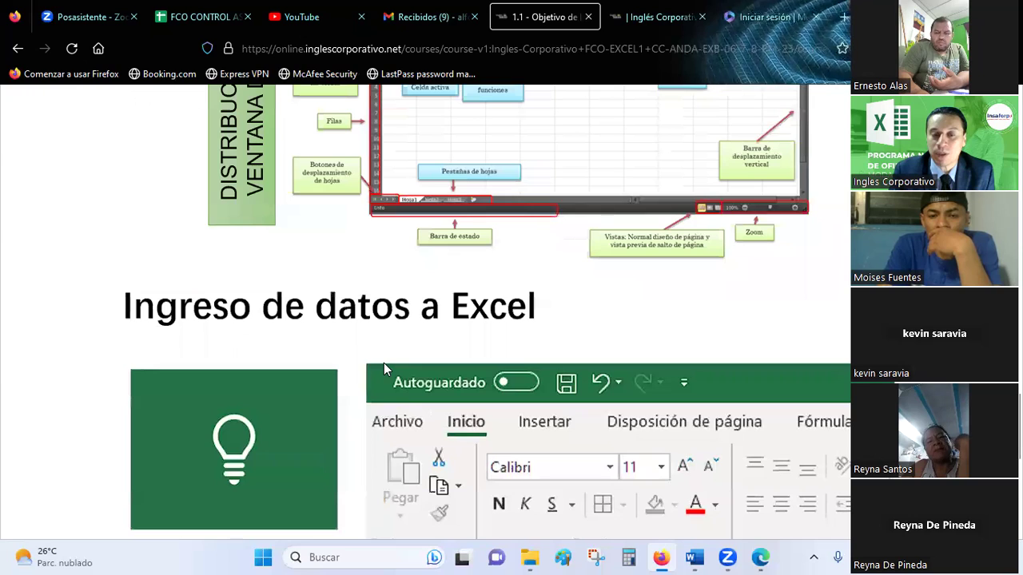
scroll(384, 363, "down", 4)
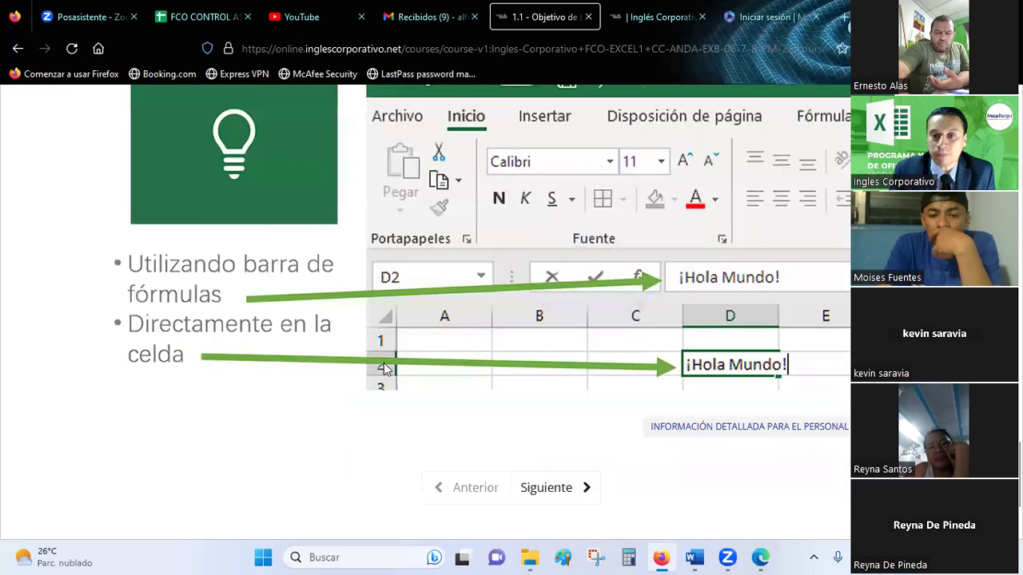
scroll(384, 363, "up", 5)
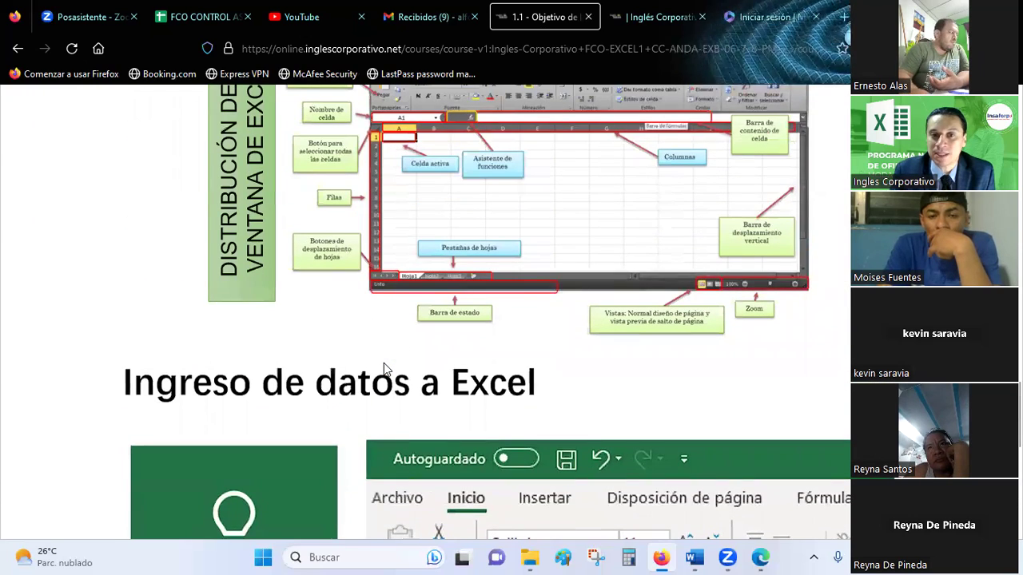
scroll(383, 363, "up", 1)
scroll(384, 363, "up", 1)
scroll(384, 363, "up", 3)
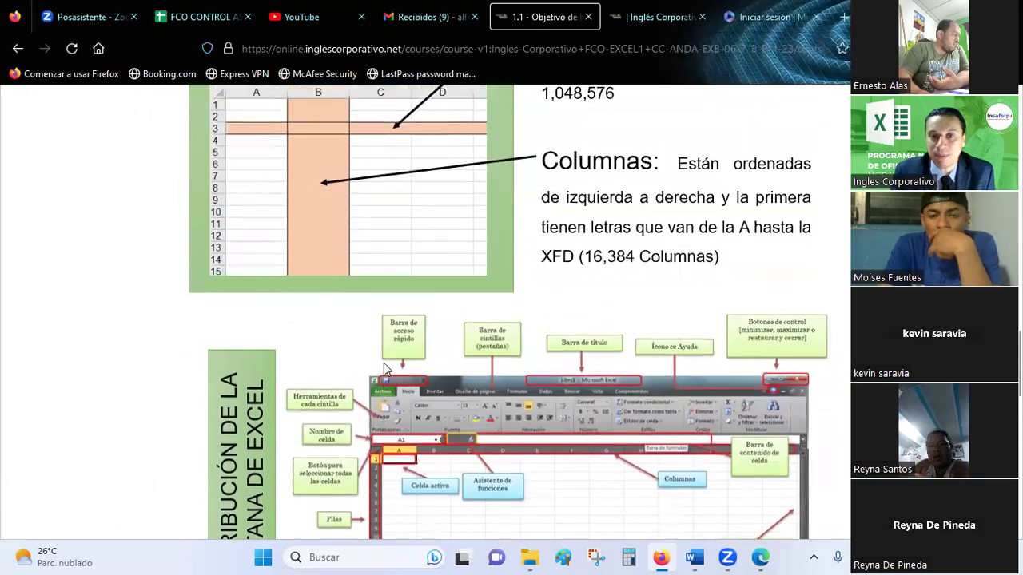
scroll(383, 363, "up", 1)
scroll(384, 363, "up", 3)
scroll(384, 363, "down", 2)
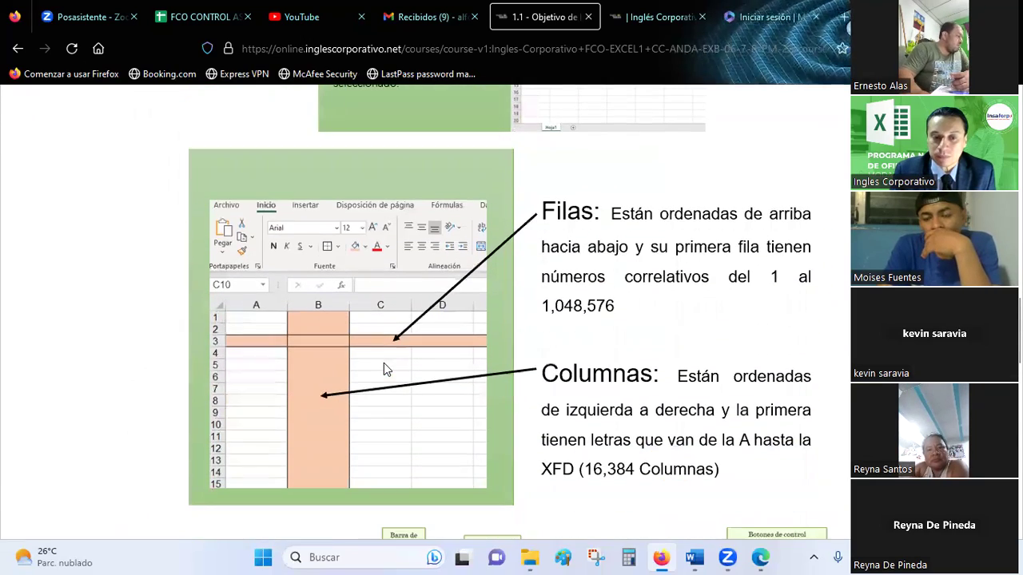
scroll(329, 321, "up", 2)
scroll(329, 321, "up", 2)
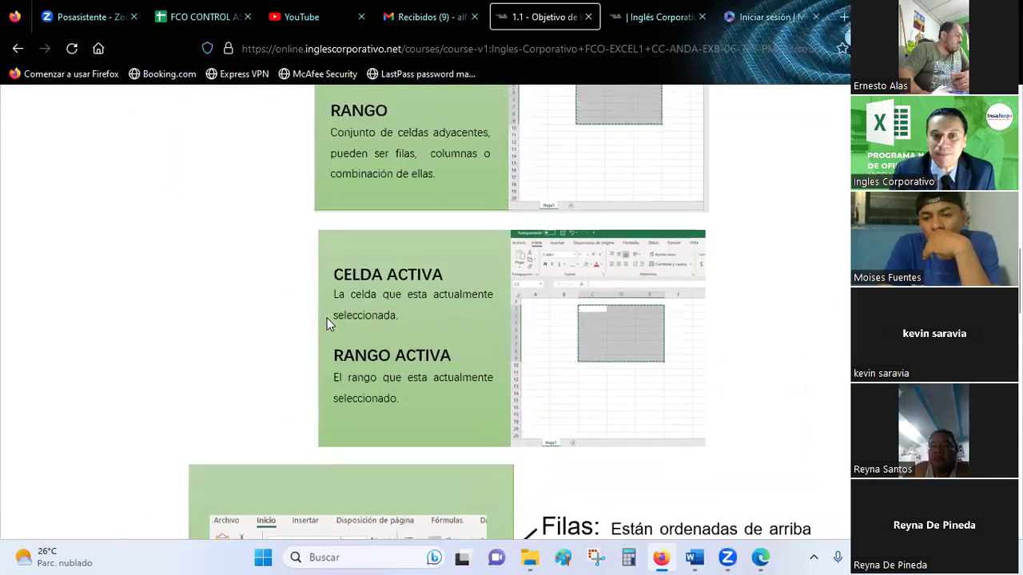
scroll(330, 321, "up", 10)
scroll(329, 321, "up", 3)
scroll(263, 343, "down", 2)
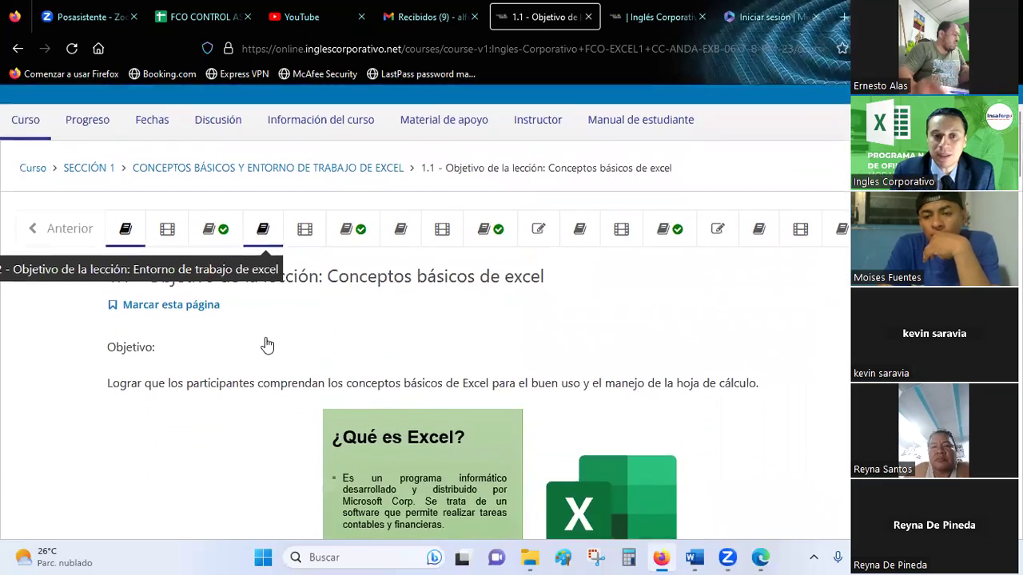
- Open the 1.4 Laboratorio 1 quiz and look over its questions on cells and ranges
left_click(531, 192)
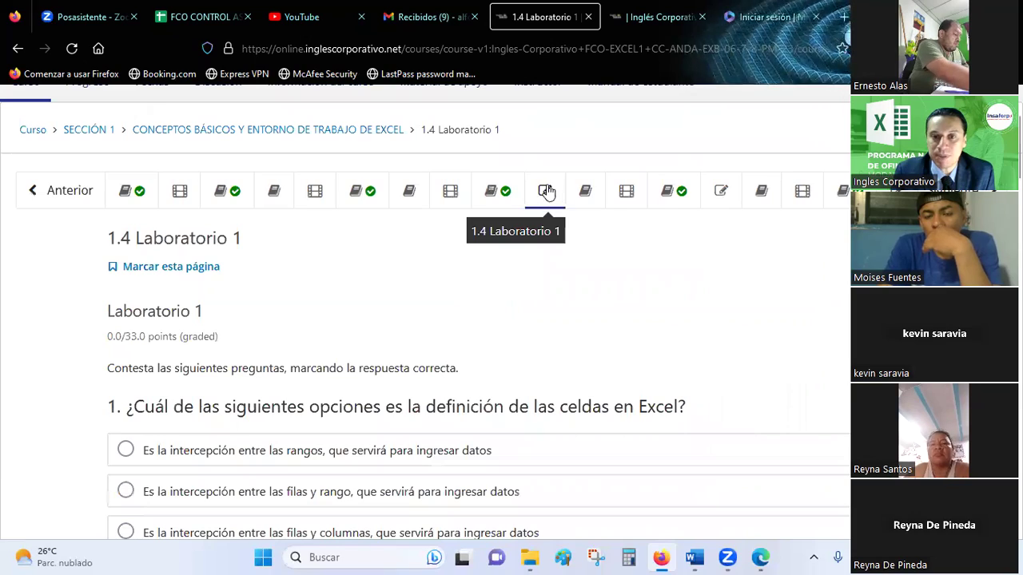
scroll(192, 292, "down", 4)
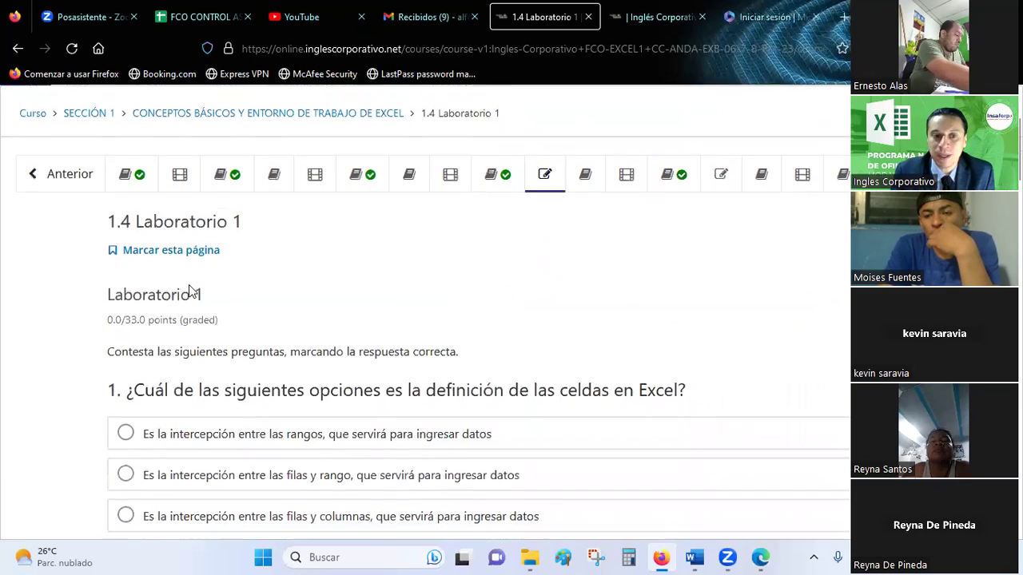
scroll(188, 291, "down", 5)
scroll(189, 291, "down", 3)
scroll(188, 291, "down", 3)
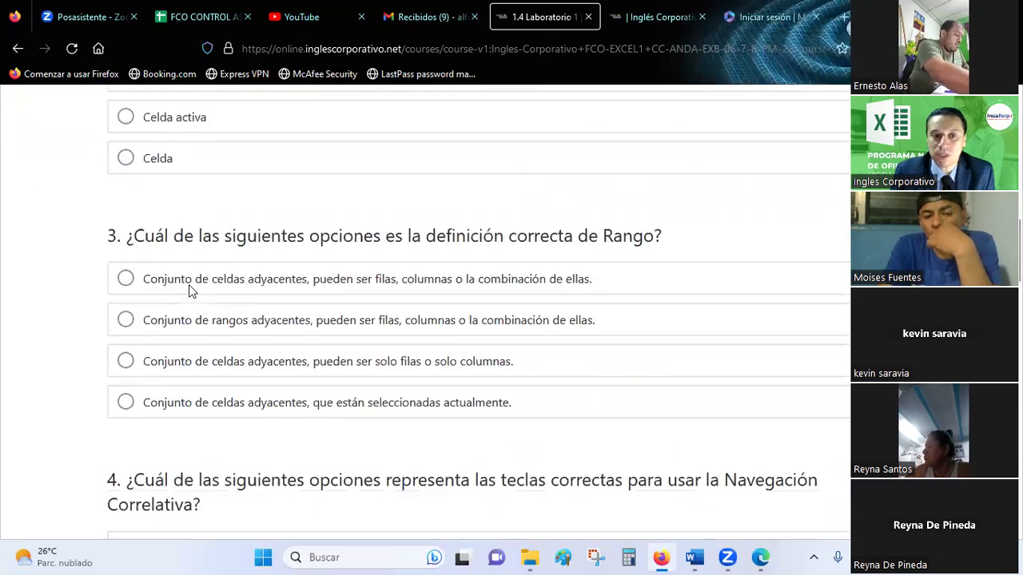
scroll(189, 293, "up", 3)
scroll(196, 284, "up", 3)
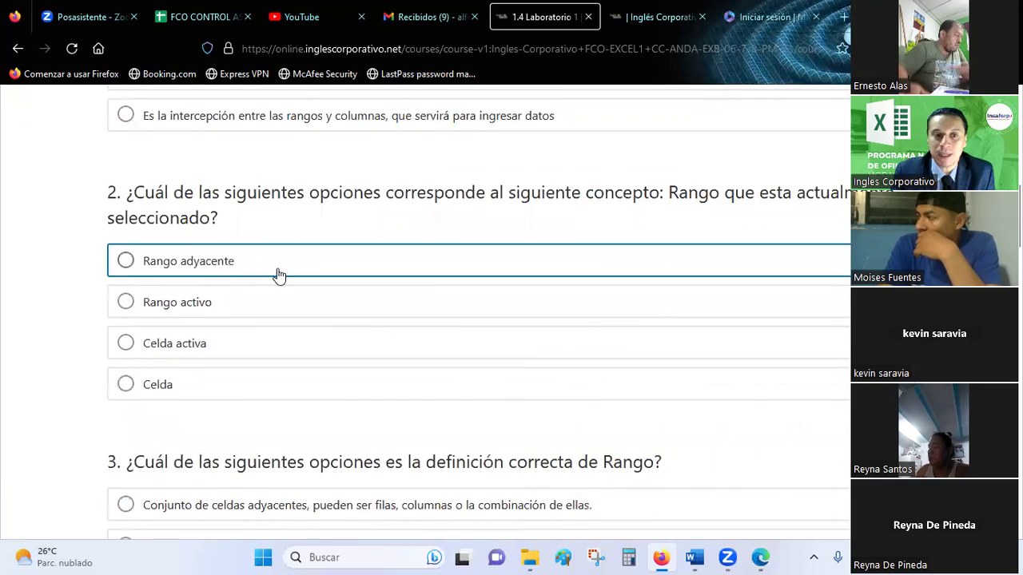
scroll(278, 274, "up", 3)
scroll(277, 274, "up", 5)
scroll(277, 275, "up", 2)
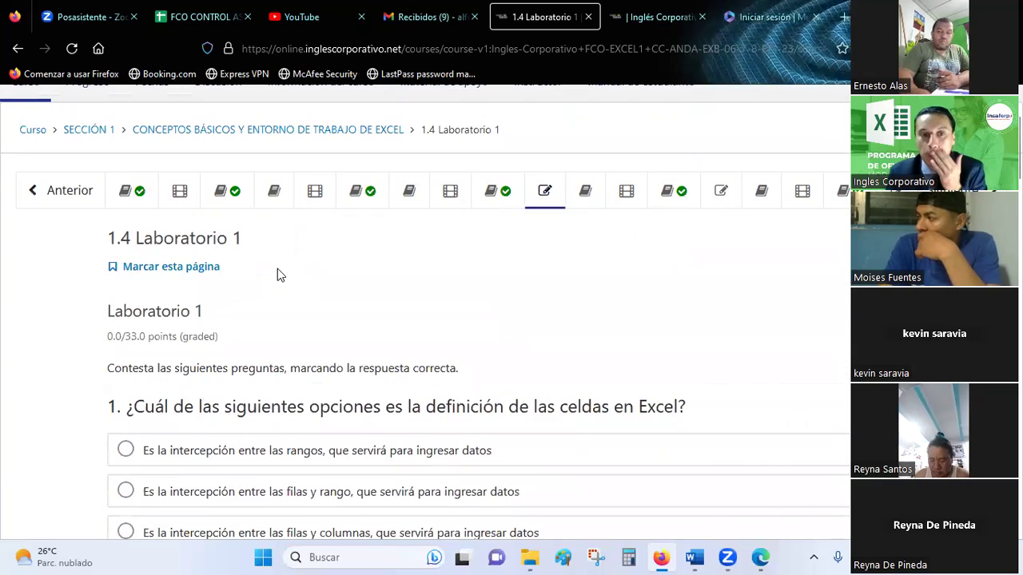
left_click(355, 194)
left_click(639, 17)
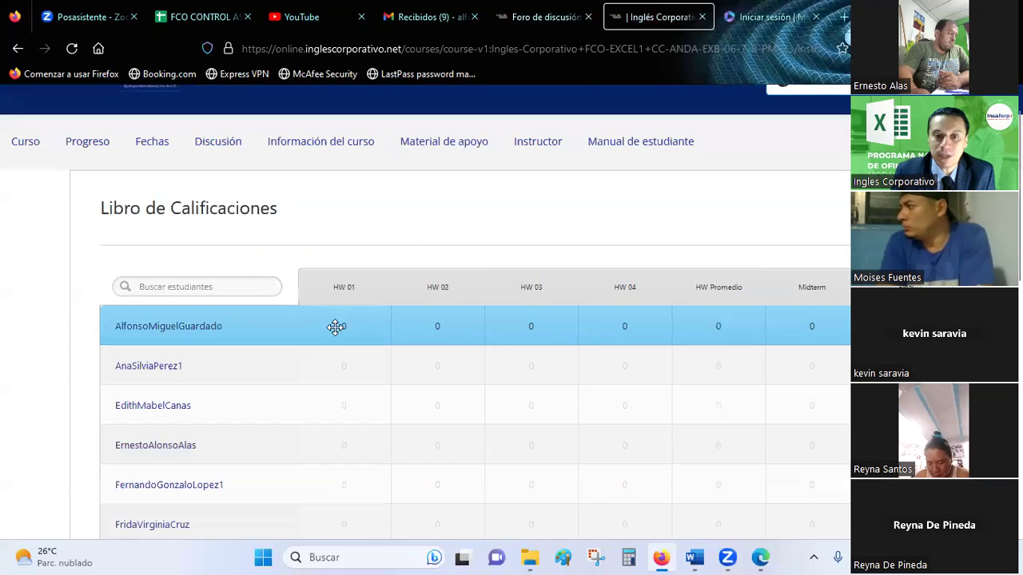
scroll(335, 327, "down", 2)
scroll(335, 327, "down", 1)
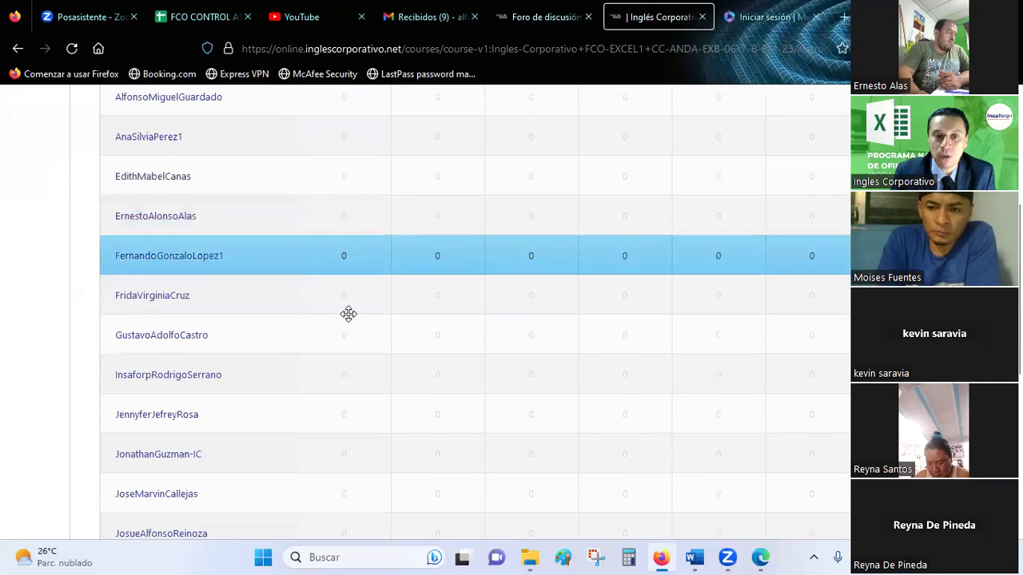
left_click(538, 16)
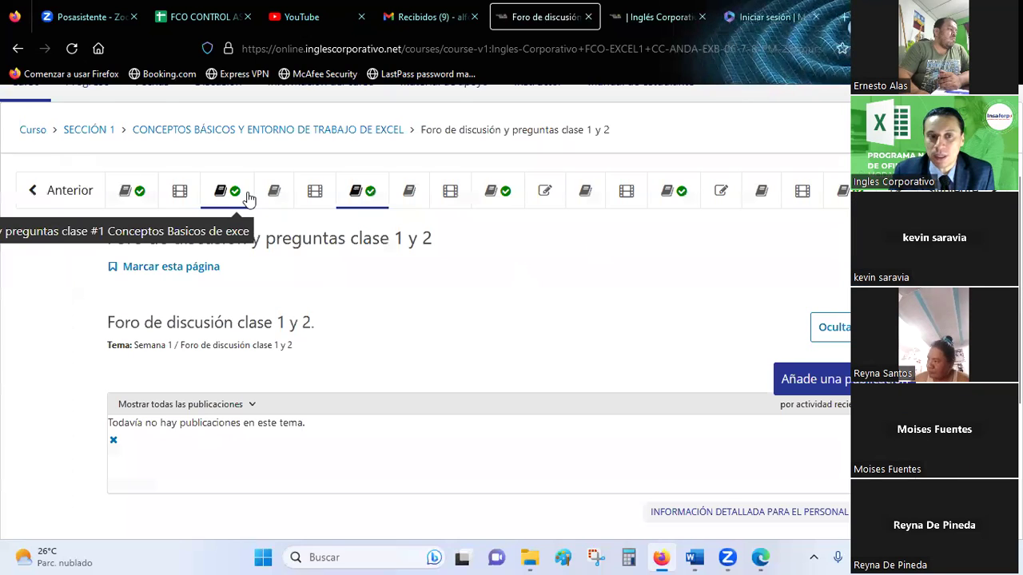
left_click(179, 191)
scroll(395, 249, "down", 2)
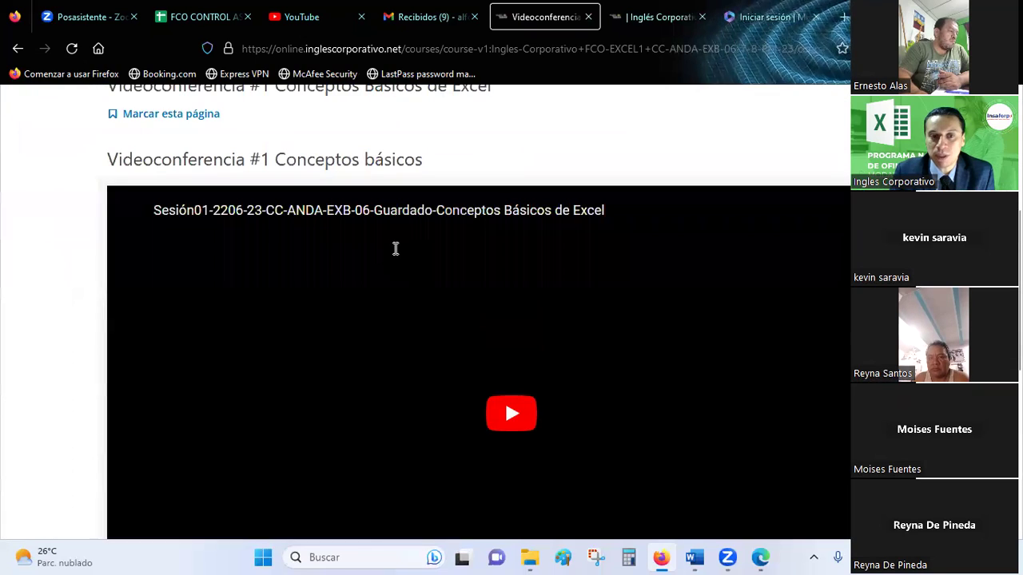
scroll(395, 248, "down", 2)
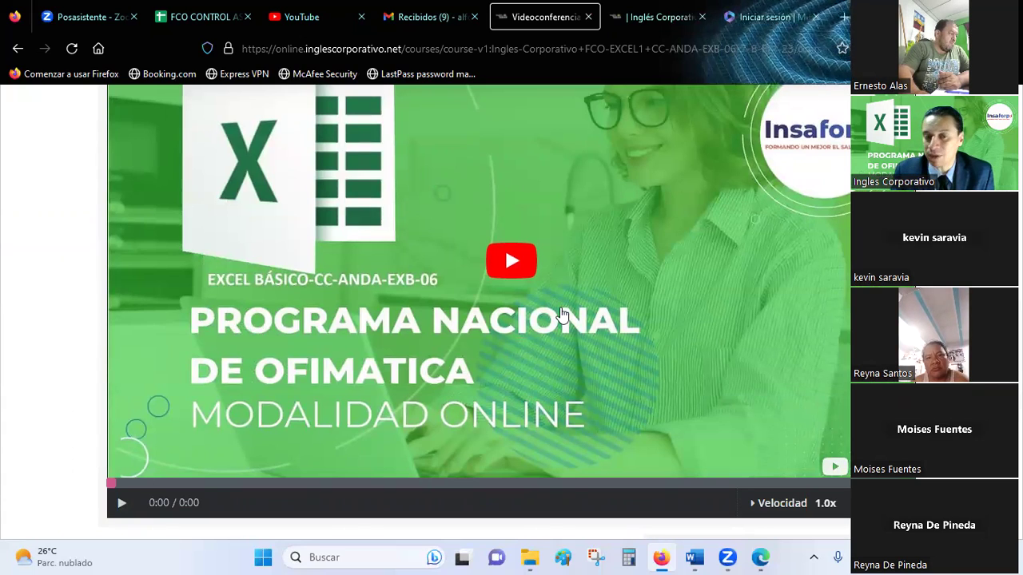
scroll(301, 284, "up", 2)
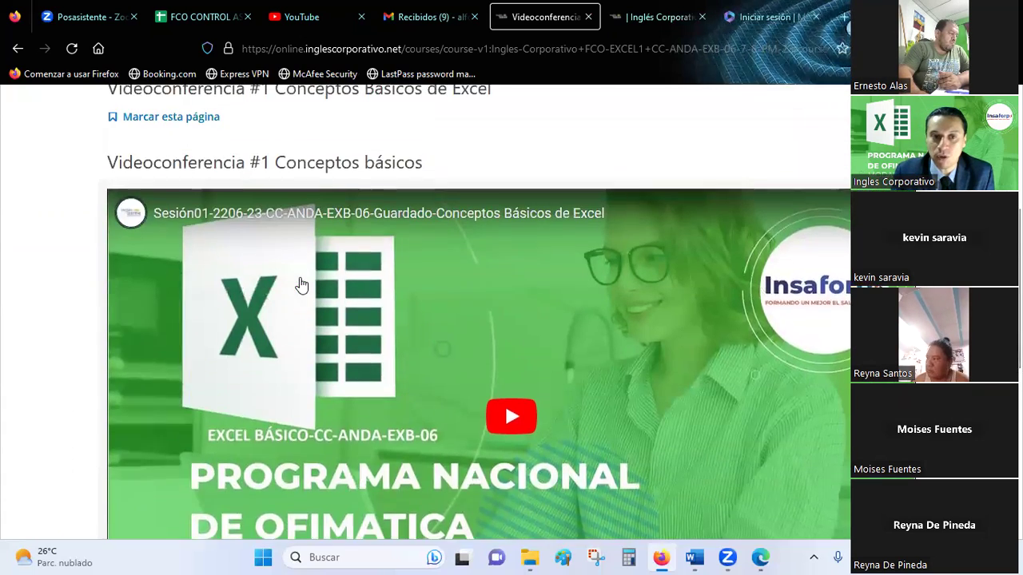
scroll(296, 285, "up", 2)
scroll(288, 276, "up", 1)
left_click(226, 276)
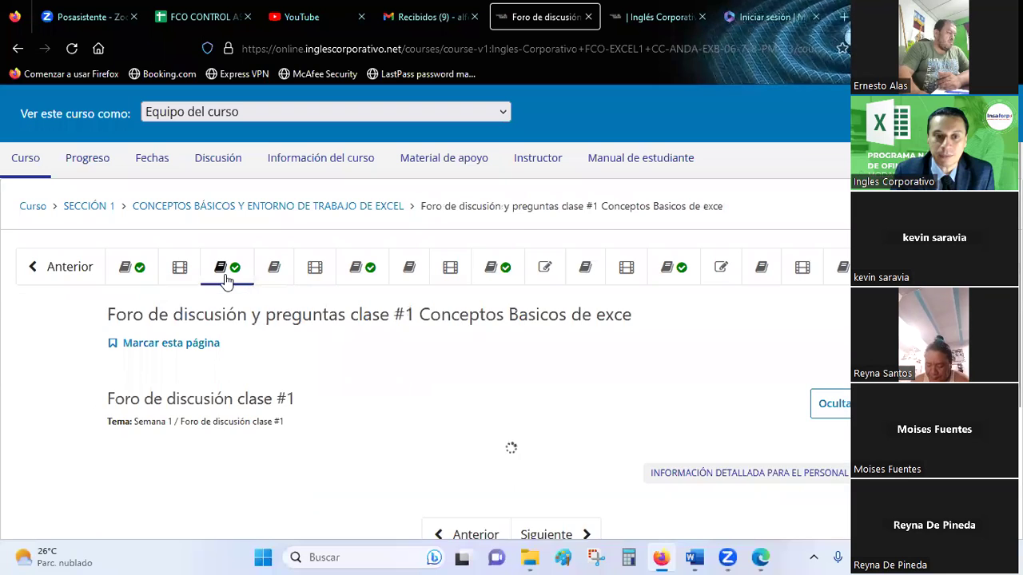
scroll(225, 274, "down", 1)
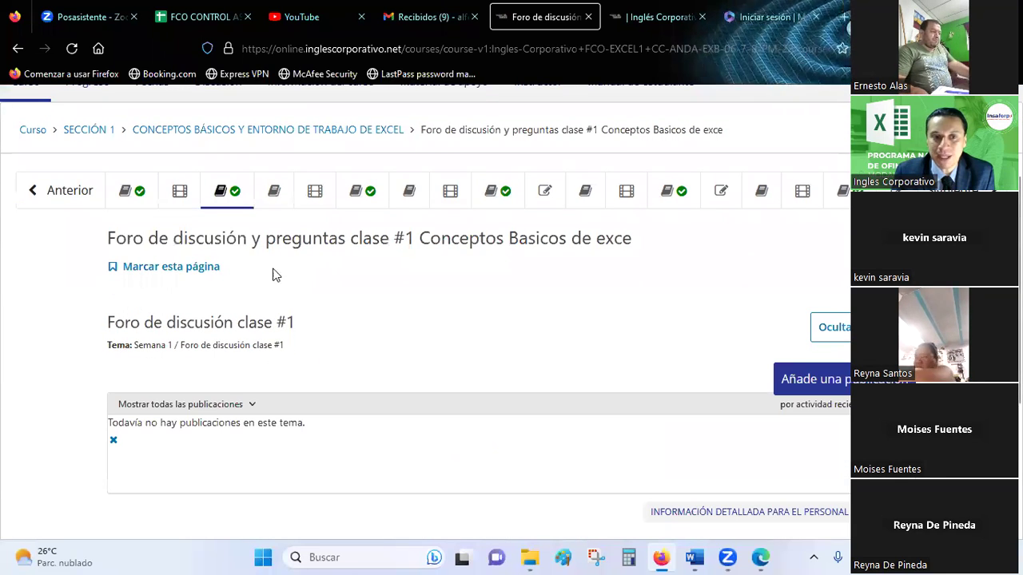
left_click(123, 200)
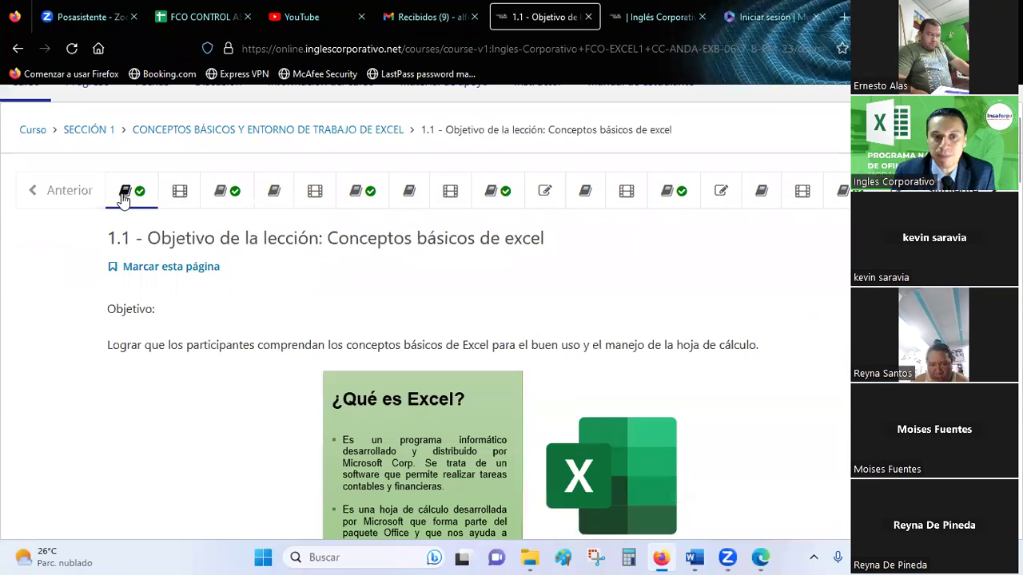
left_click(177, 193)
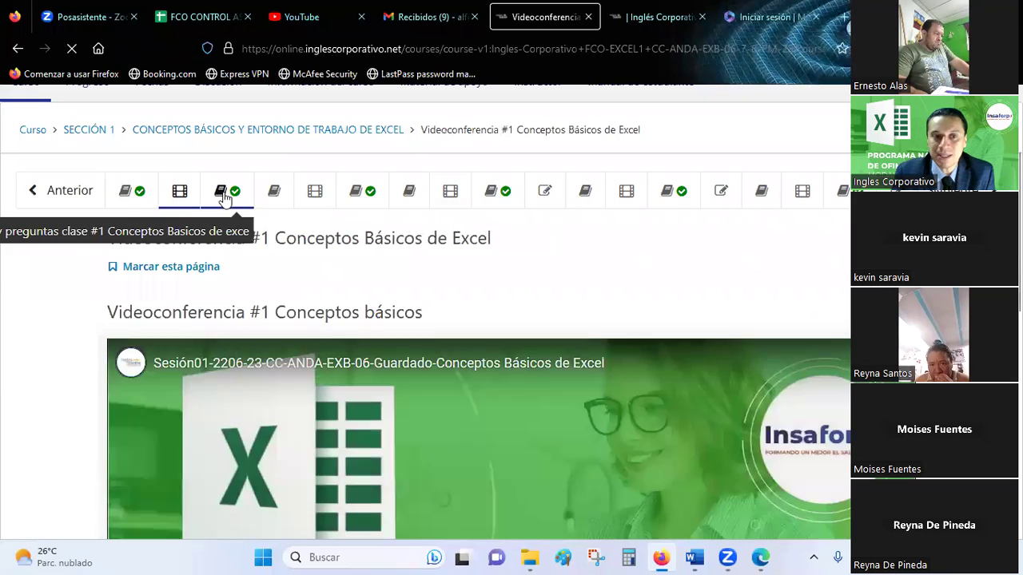
- Open the class #1 Conceptos Básicos de Excel discussion forum and confirm it has no posts
left_click(226, 195)
scroll(357, 297, "down", 2)
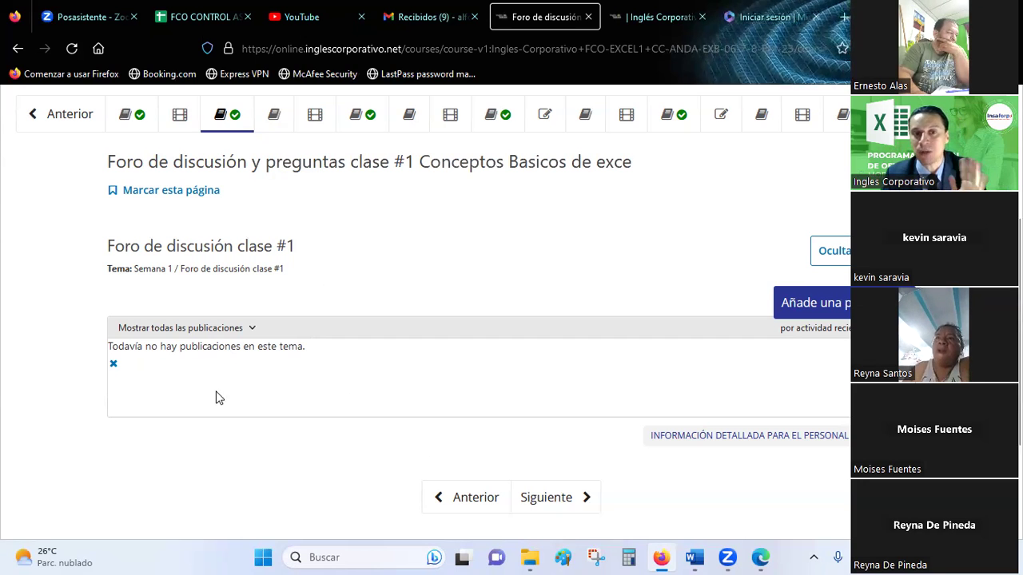
scroll(270, 290, "up", 2)
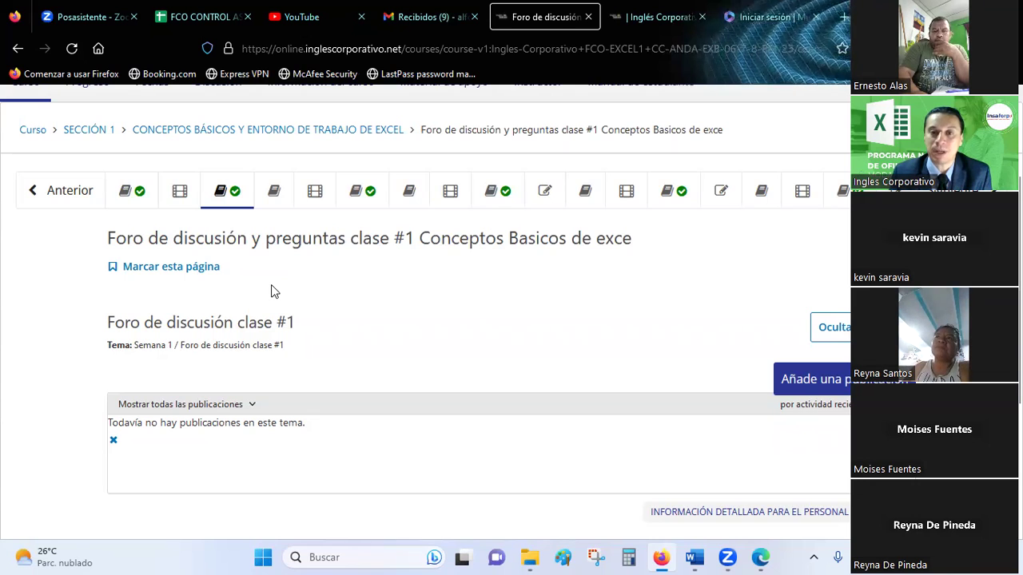
- Rearrange the browser tabs to bring up the participants' grade book and view its top
left_click_drag(545, 27, 431, 16)
left_click_drag(656, 16, 565, 16)
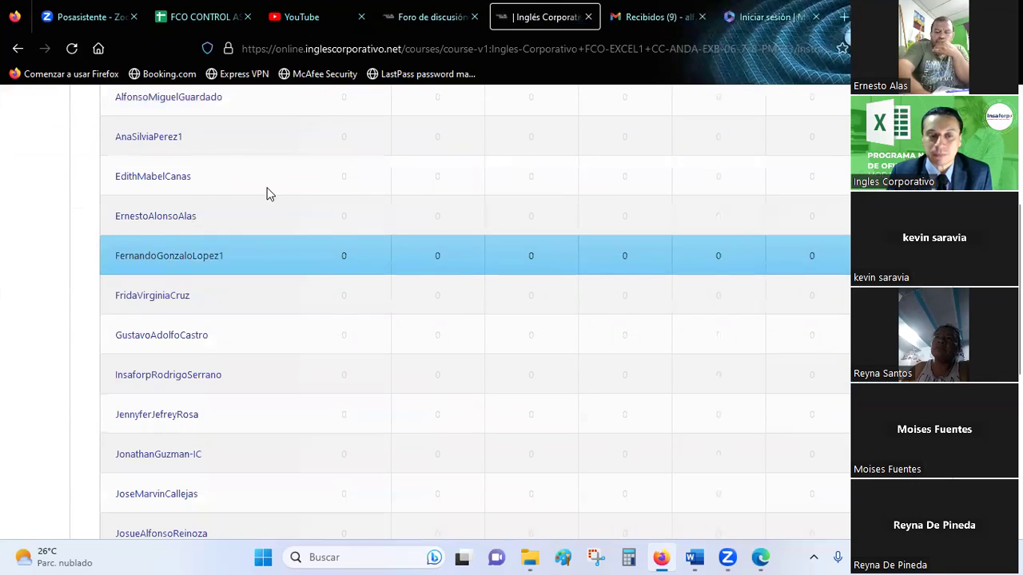
scroll(360, 312, "up", 2)
scroll(368, 320, "up", 2)
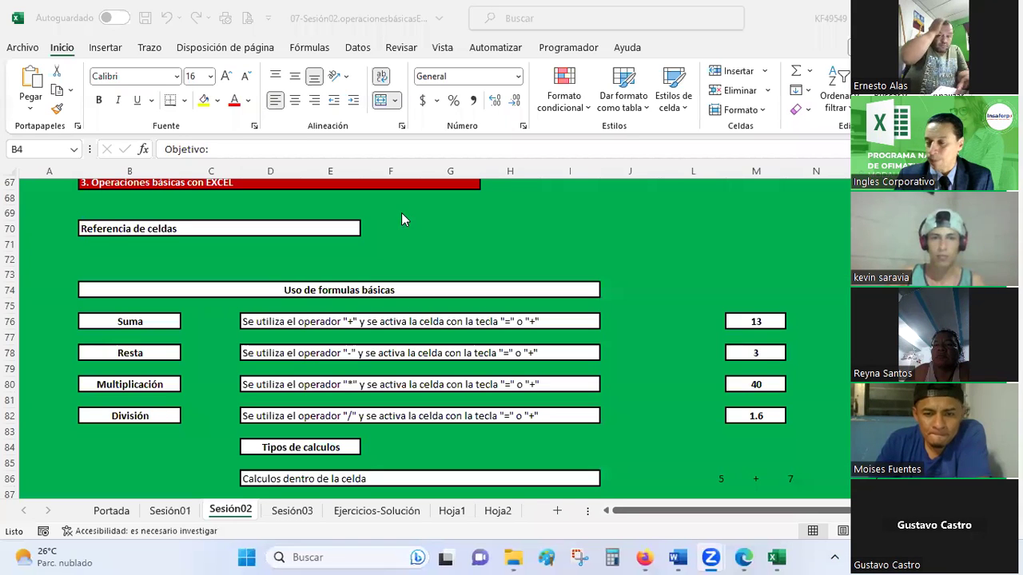
left_click(423, 229)
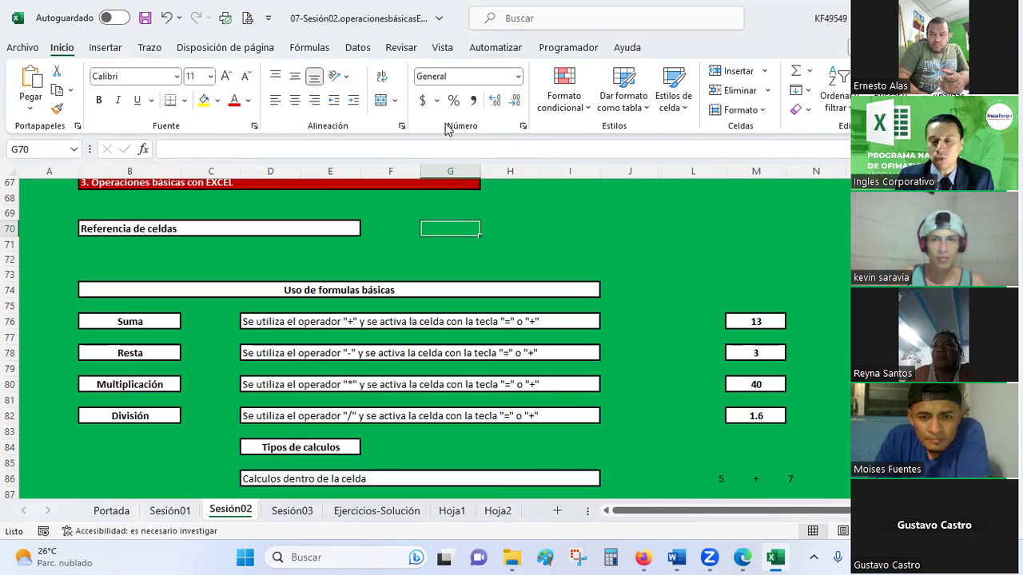
left_click(522, 128)
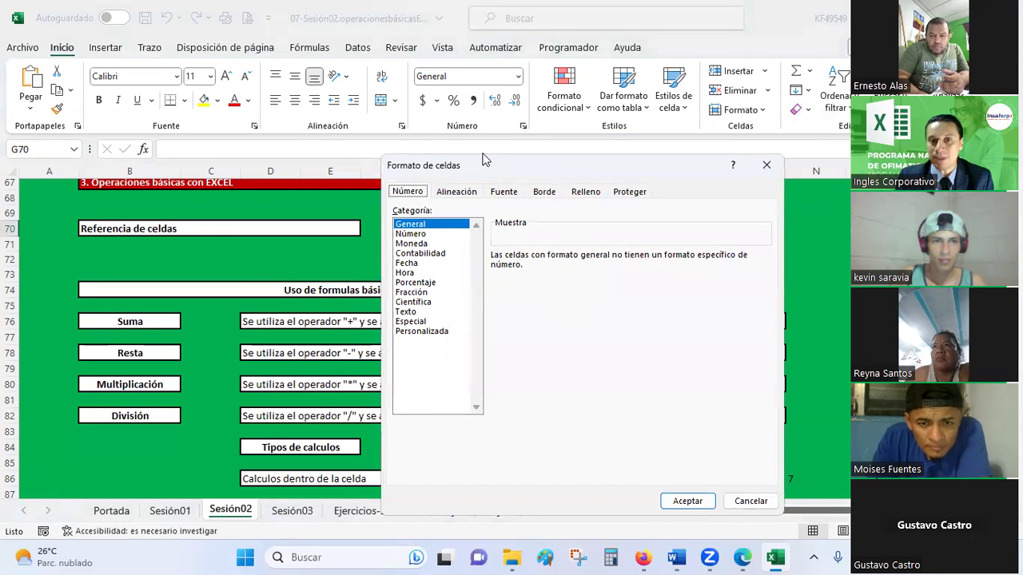
left_click_drag(483, 158, 484, 87)
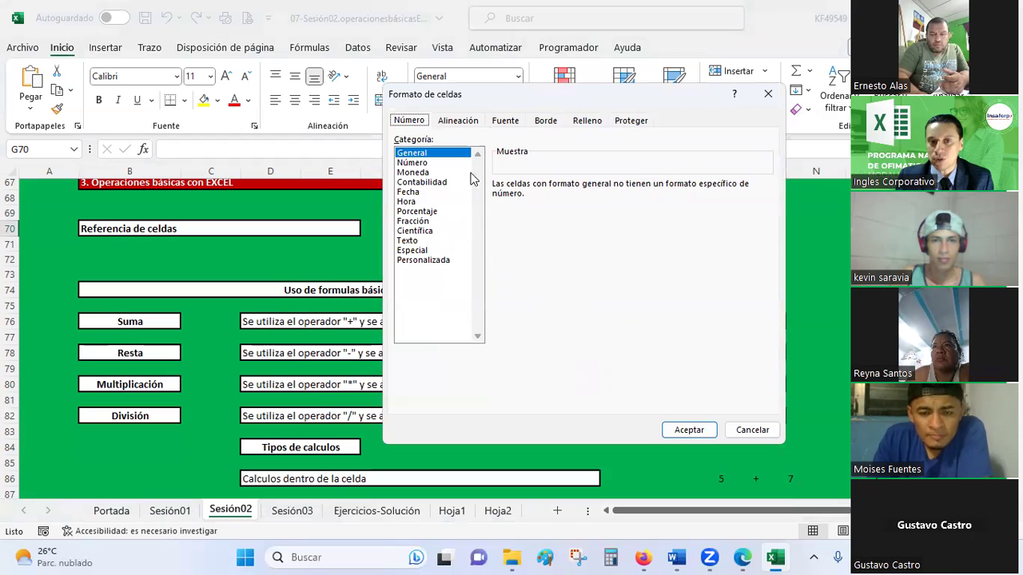
left_click(766, 96)
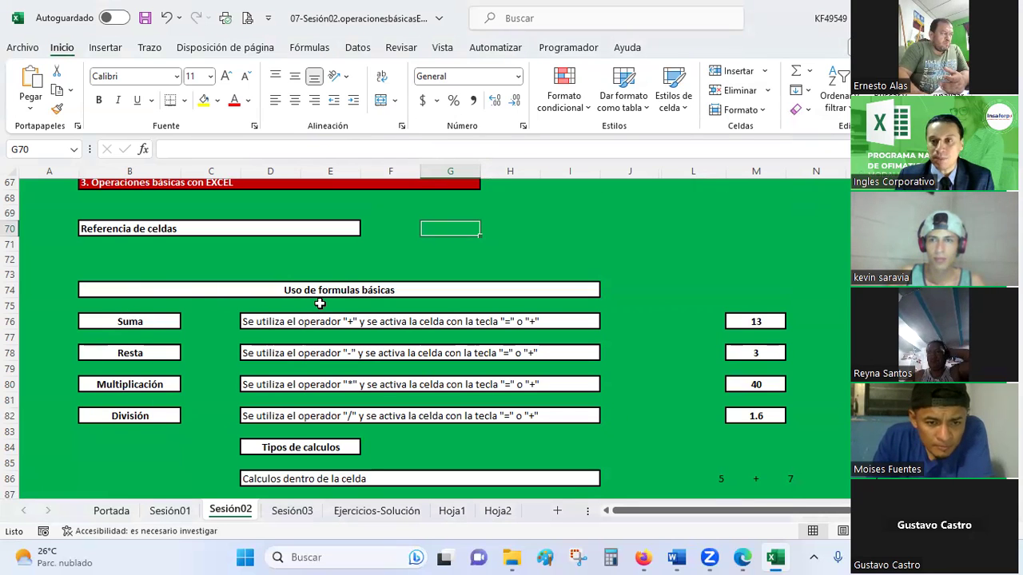
- Scroll through the Sesión02 sheet's basic-operations examples
scroll(319, 303, "up", 2)
scroll(320, 303, "down", 3)
scroll(320, 303, "down", 6)
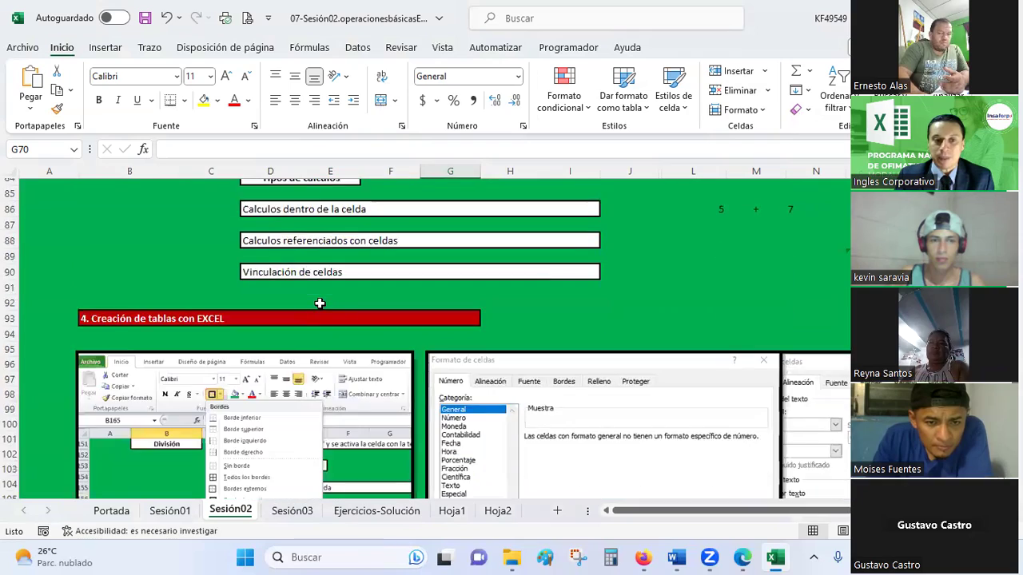
scroll(320, 305, "up", 9)
scroll(319, 304, "up", 10)
scroll(319, 304, "up", 4)
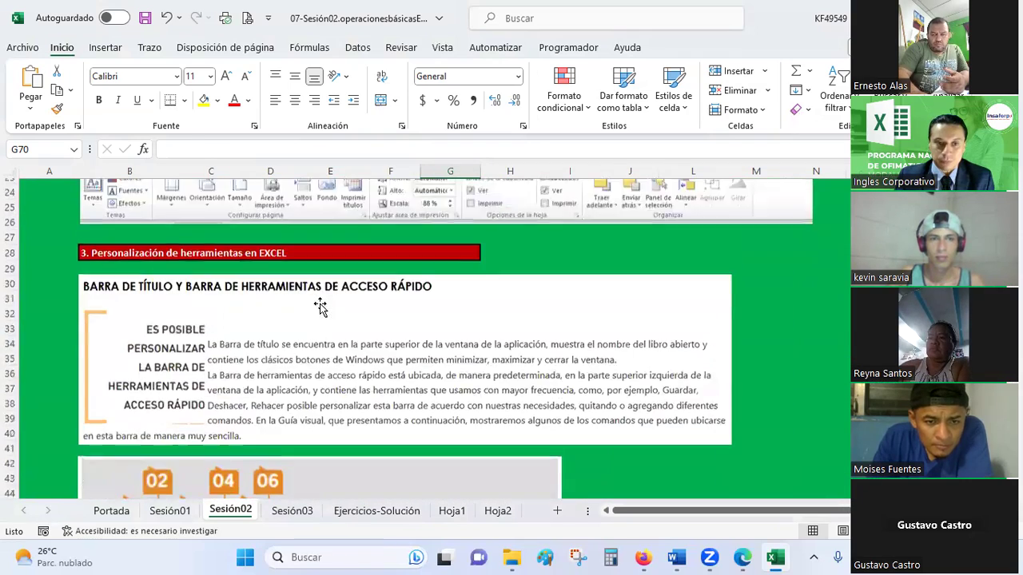
scroll(320, 304, "down", 4)
- Switch to the Sesión01 sheet and read through its Filas and Columnas notes
left_click(170, 511)
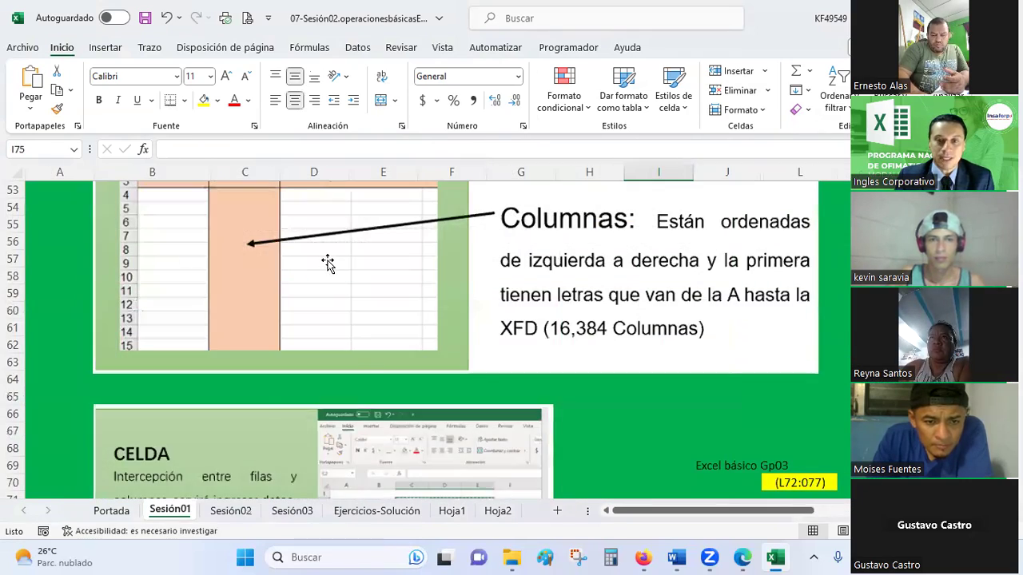
scroll(327, 264, "down", 2, "ctrl")
scroll(382, 299, "down", 3, "ctrl")
scroll(383, 303, "up", 3, "ctrl")
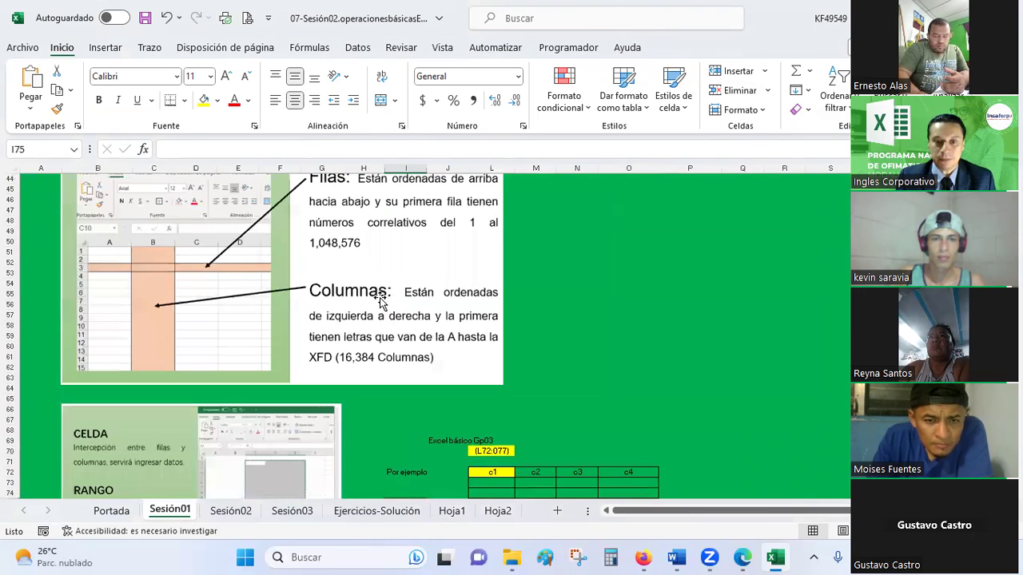
scroll(380, 300, "down", 10)
scroll(379, 300, "down", 10)
scroll(380, 299, "down", 10)
scroll(380, 299, "down", 10)
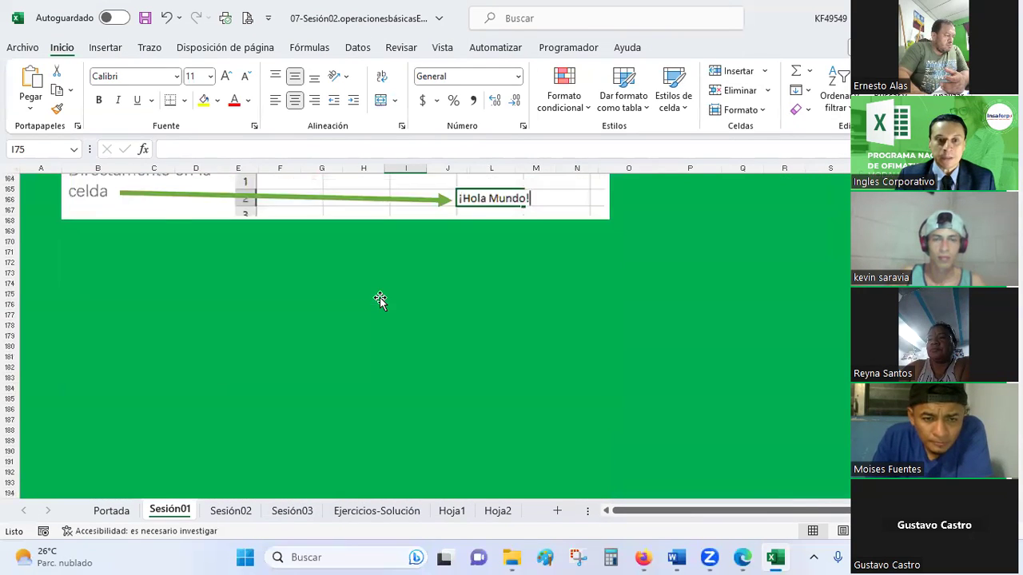
scroll(380, 300, "up", 9)
scroll(379, 300, "up", 9)
scroll(380, 300, "up", 9)
scroll(379, 300, "up", 8)
scroll(380, 299, "up", 9)
scroll(380, 299, "up", 10)
scroll(381, 300, "down", 9)
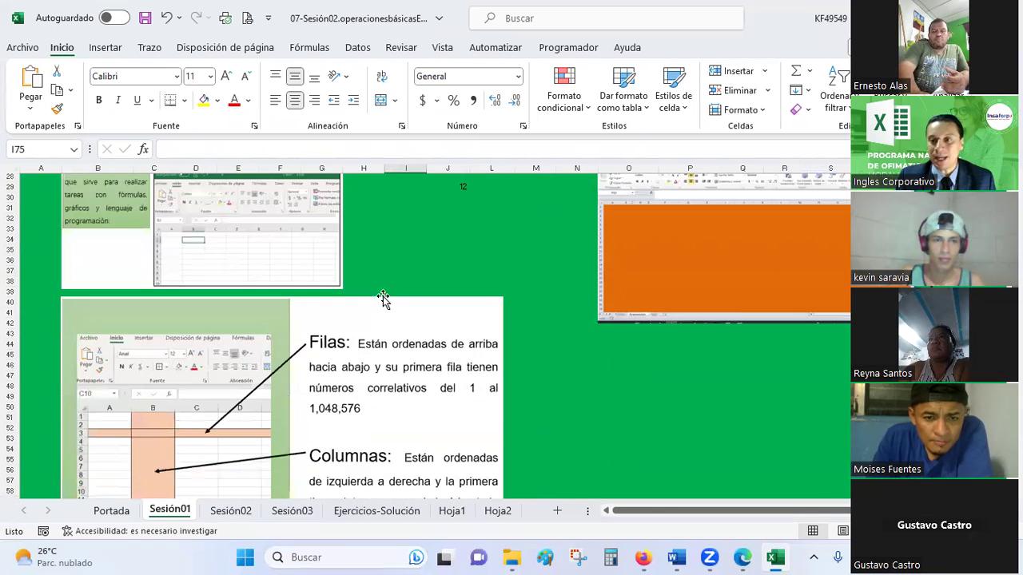
left_click_drag(823, 16, 838, 170)
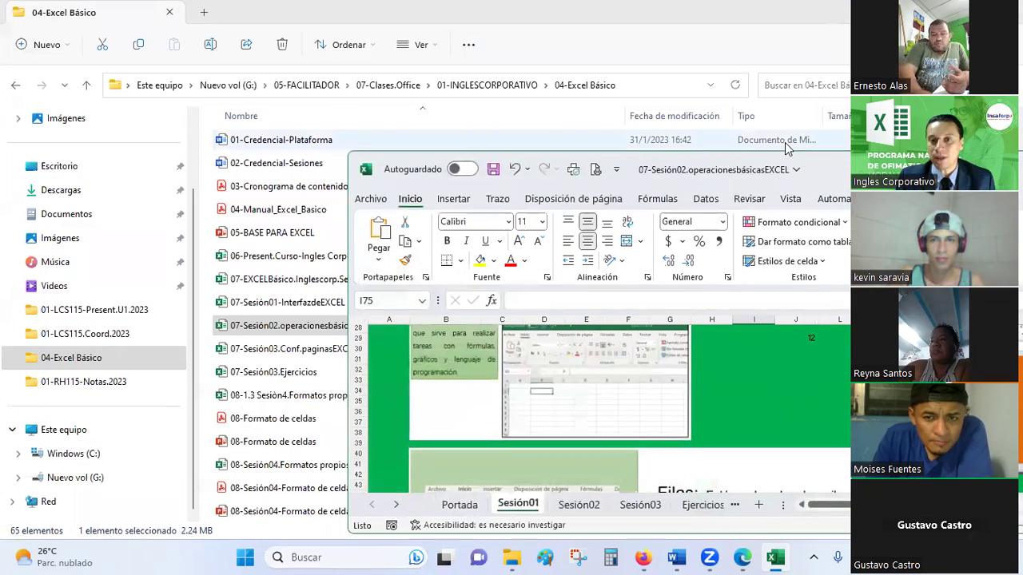
left_click_drag(752, 159, 349, 50)
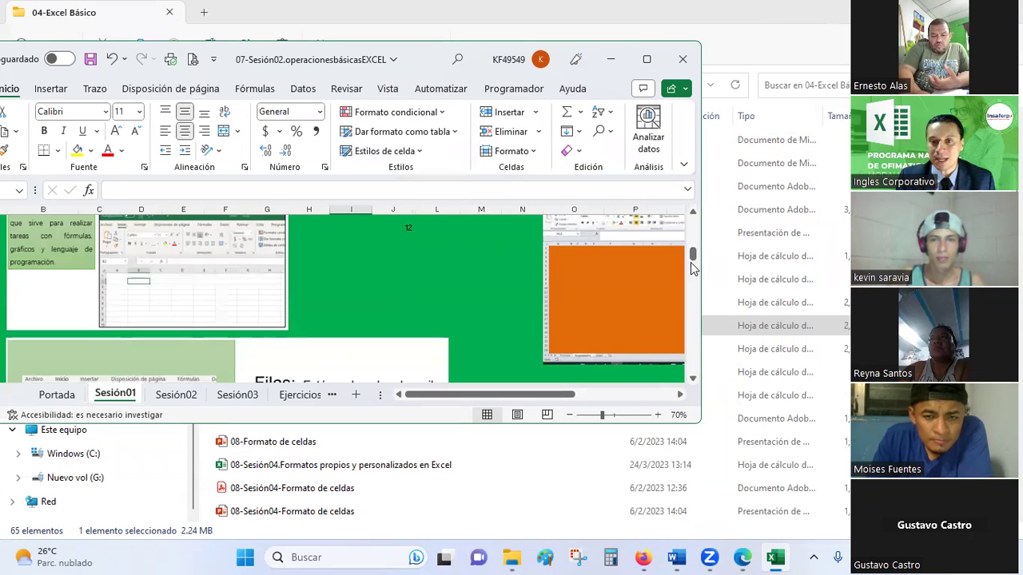
mouse_move(693, 268)
left_mouse_down()
mouse_move(692, 238)
mouse_move(693, 264)
left_mouse_up()
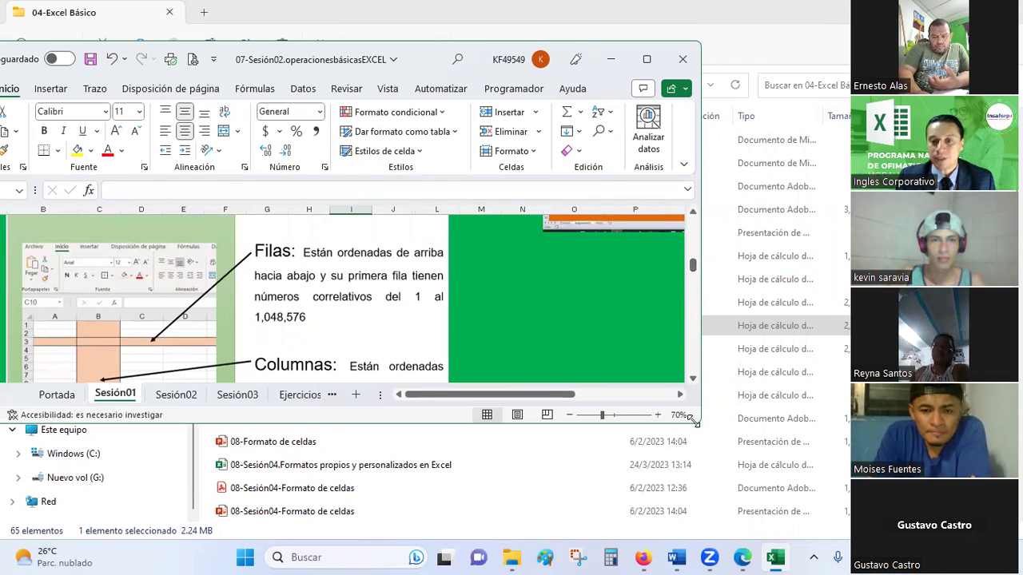
left_click_drag(694, 421, 783, 493)
left_click_drag(640, 468, 573, 467)
left_click_drag(427, 464, 610, 465)
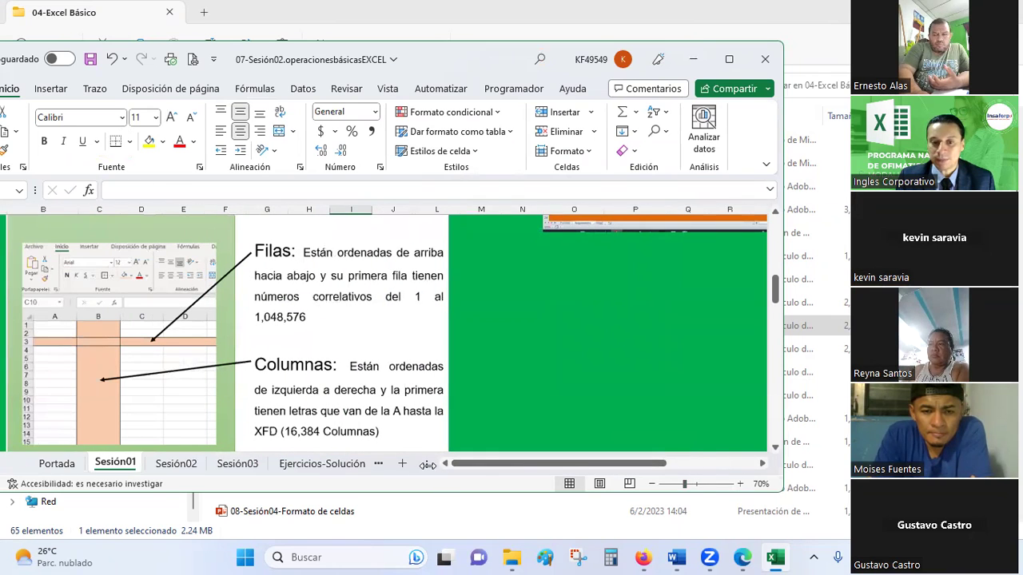
mouse_move(516, 455)
left_mouse_down()
mouse_move(381, 470)
mouse_move(451, 464)
left_mouse_up()
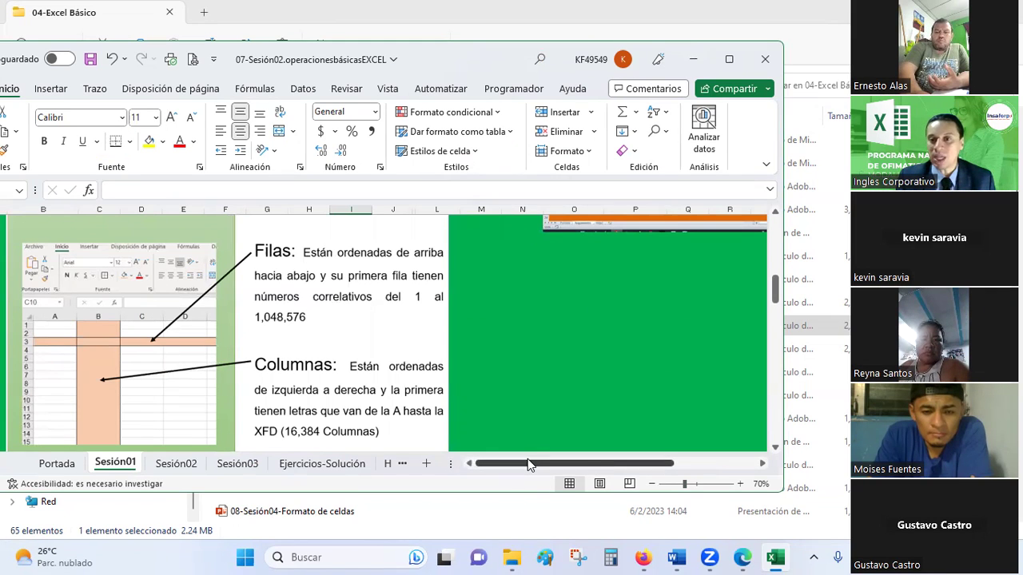
mouse_move(780, 296)
left_mouse_down()
mouse_move(783, 254)
mouse_move(772, 293)
left_mouse_up()
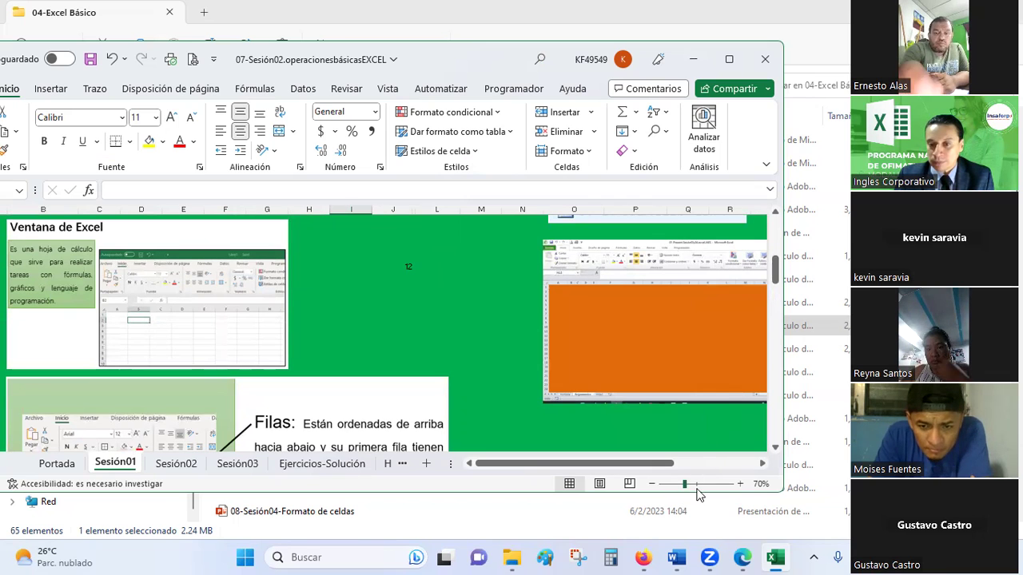
left_click(728, 60)
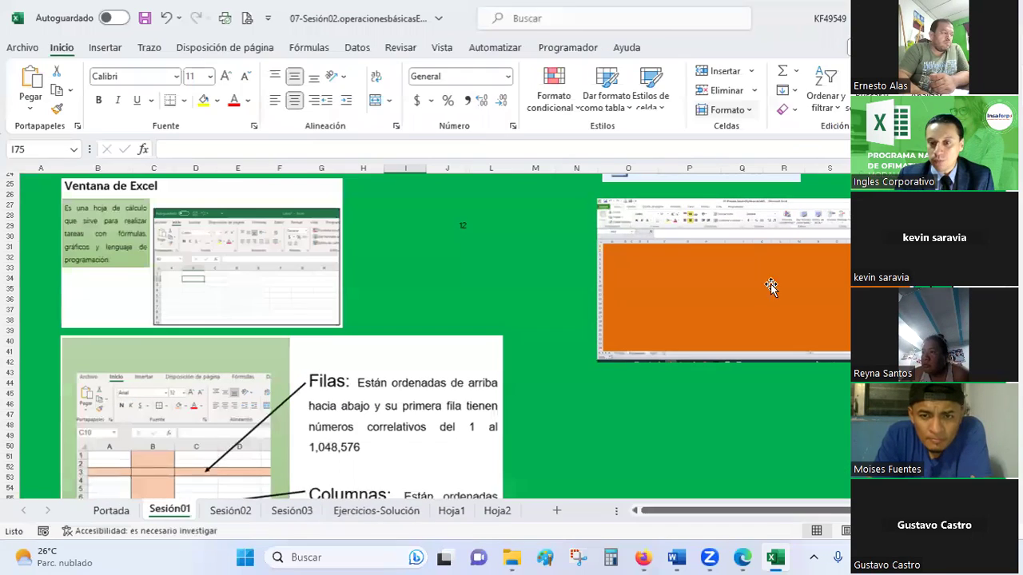
left_click(715, 425)
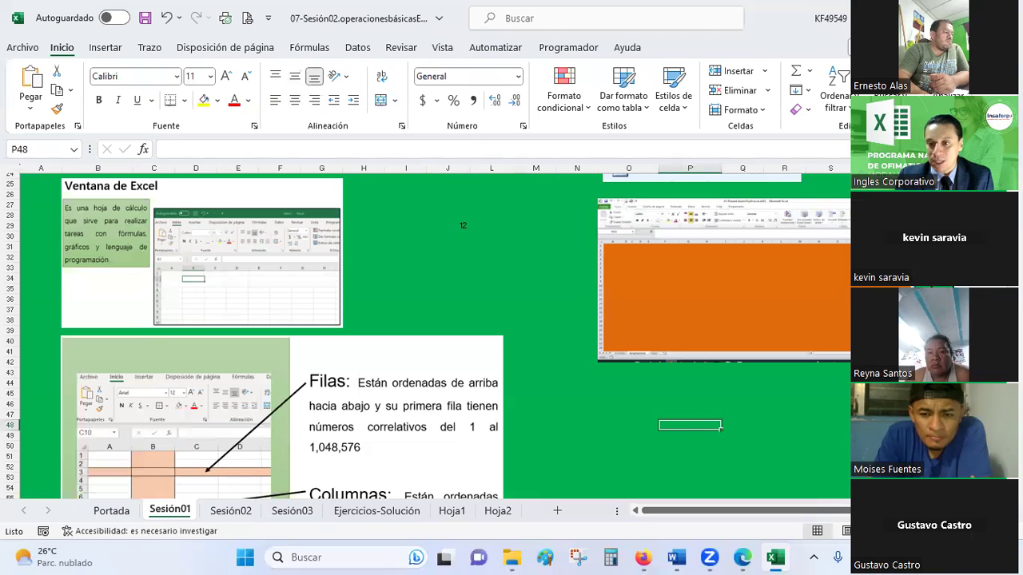
scroll(720, 428, "up", 2)
scroll(799, 420, "up", 1)
scroll(821, 414, "up", 1)
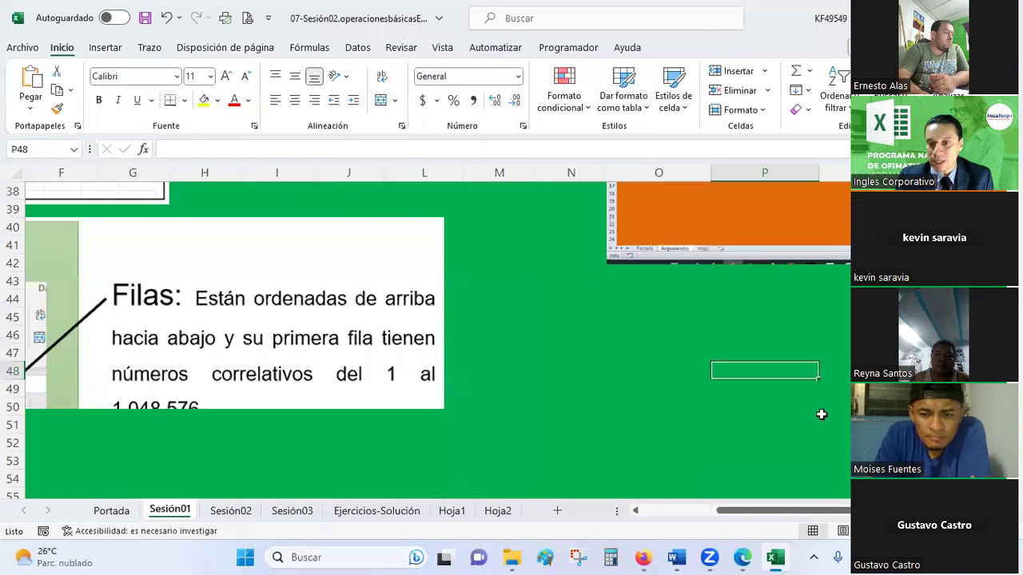
scroll(822, 413, "up", 1)
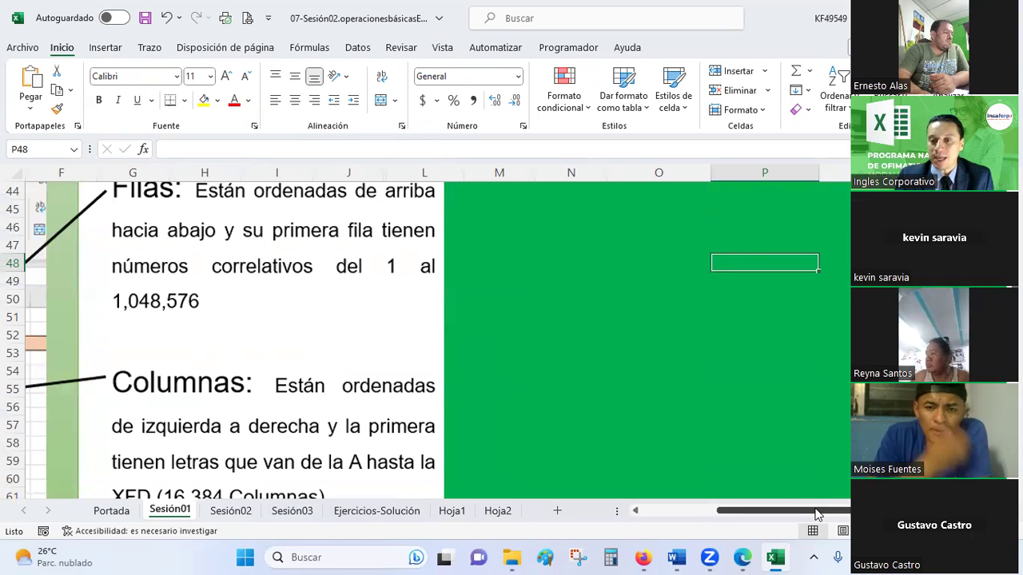
left_click_drag(823, 506, 870, 506)
scroll(712, 326, "up", 1)
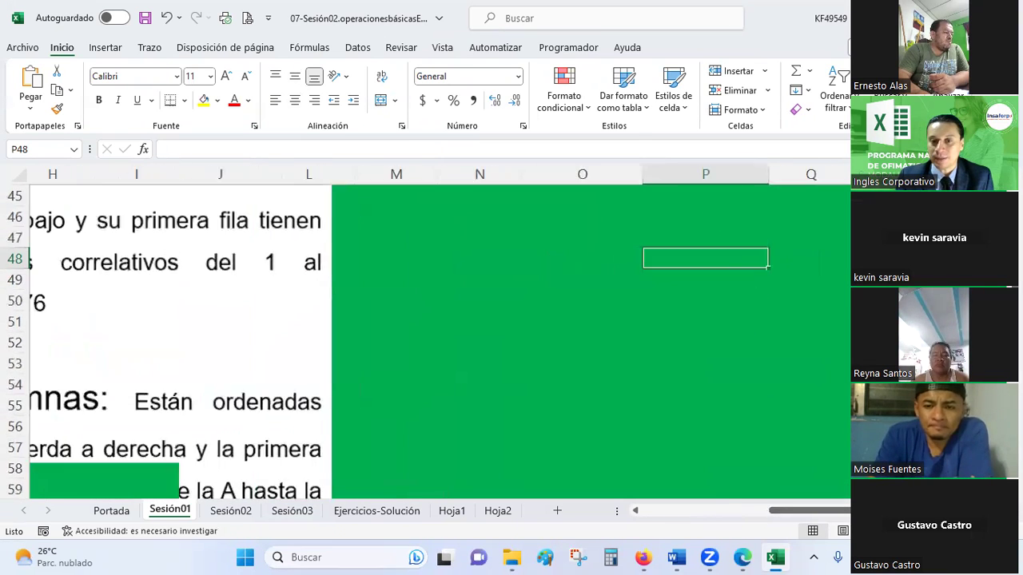
scroll(707, 322, "up", 1)
left_click_drag(818, 510, 768, 513)
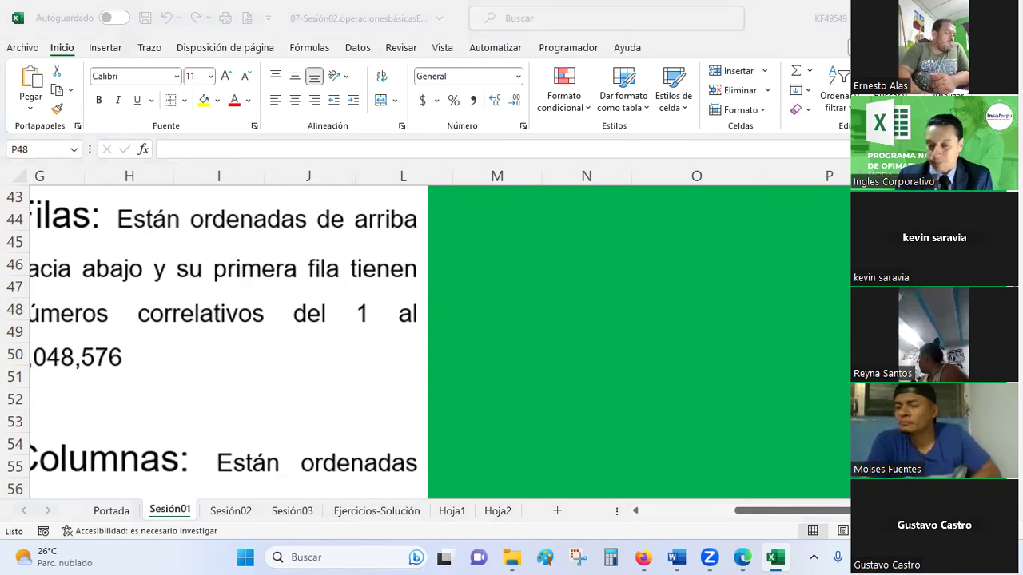
left_click(646, 330)
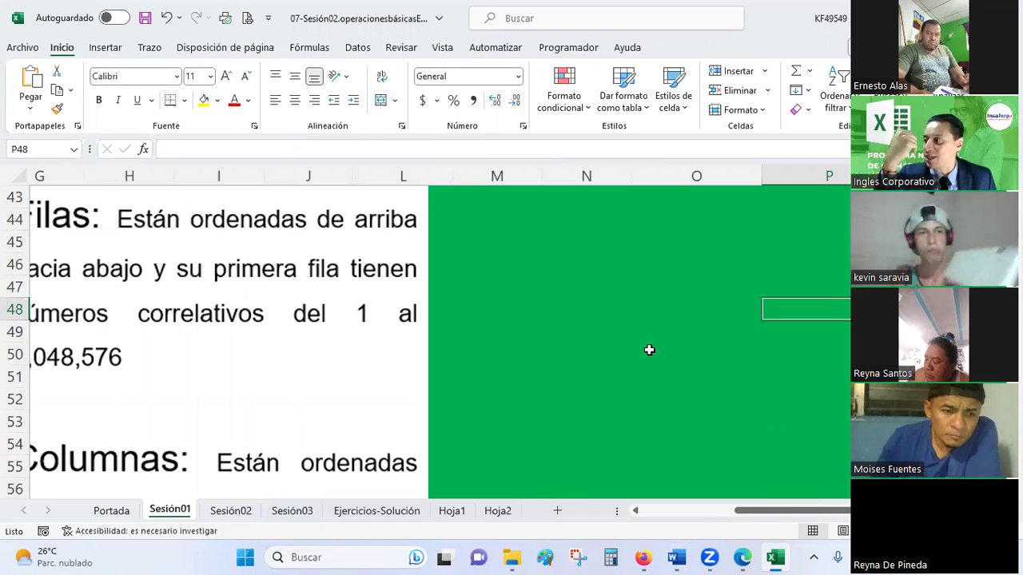
scroll(649, 348, "up", 1)
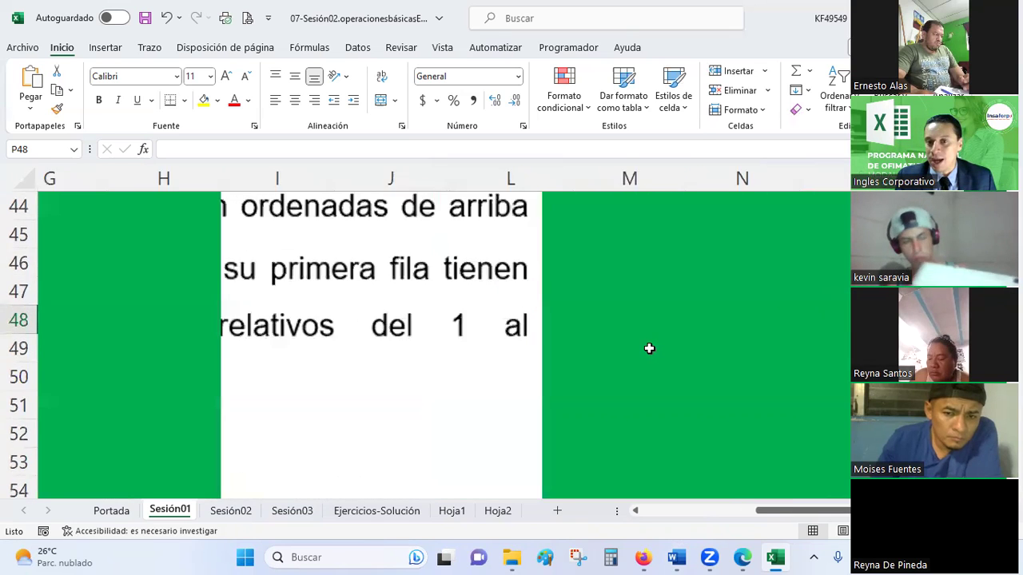
scroll(649, 349, "up", 2)
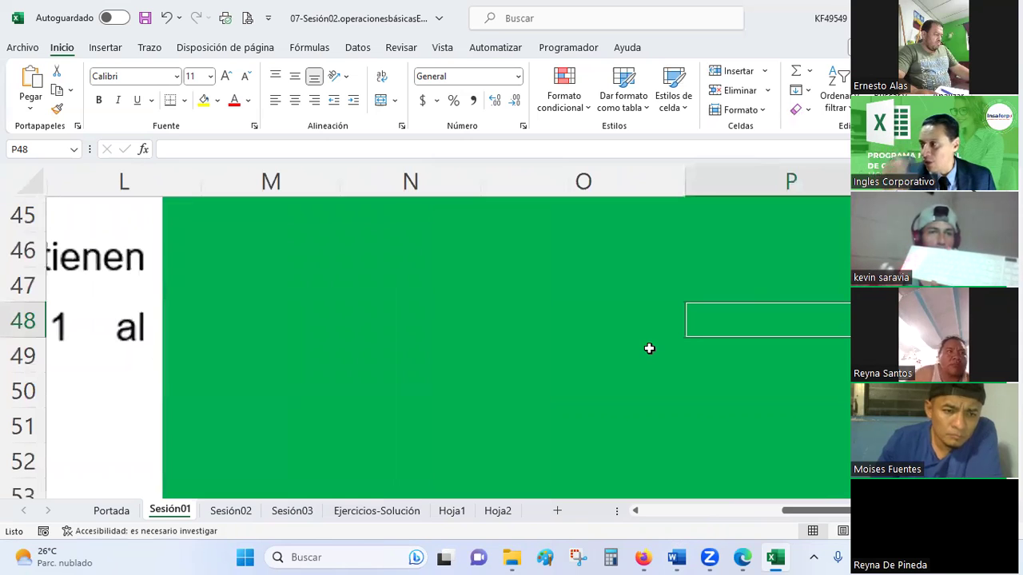
scroll(649, 348, "down", 1)
scroll(649, 349, "down", 1)
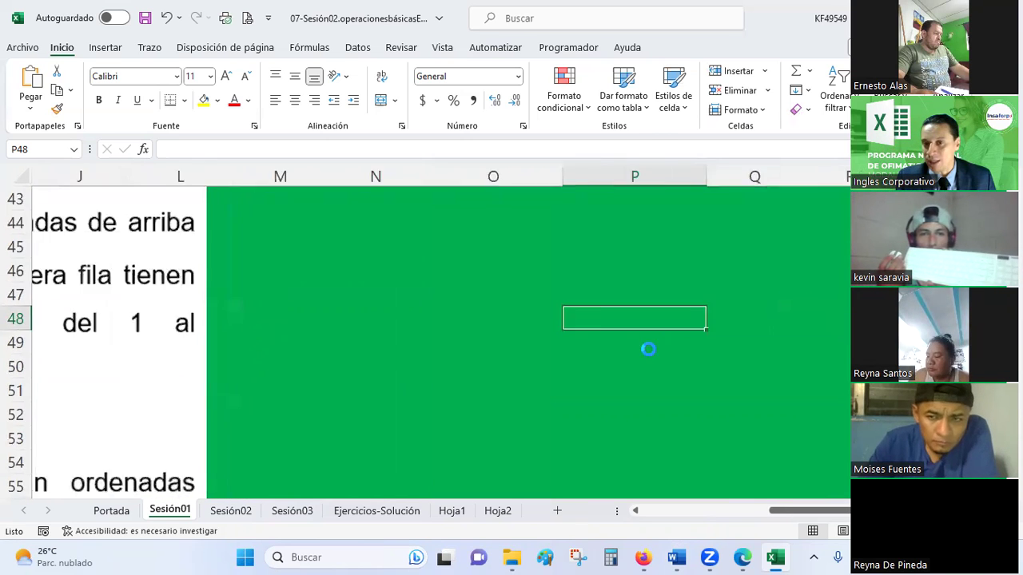
scroll(649, 348, "down", 1)
scroll(649, 348, "down", 1)
scroll(649, 348, "down", 1)
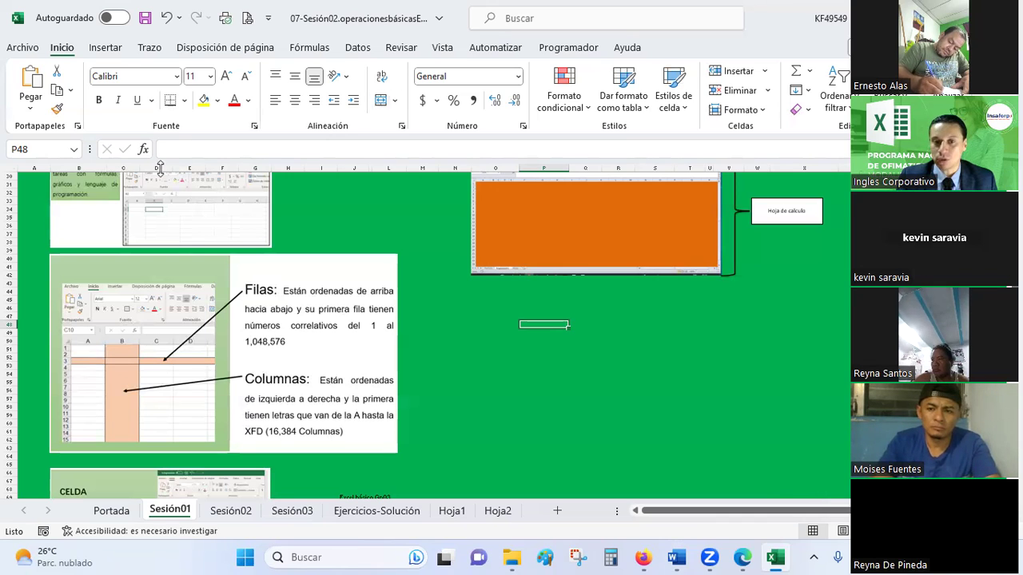
- Switch to the Sesión02 sheet and scroll through its contents
left_click(605, 374)
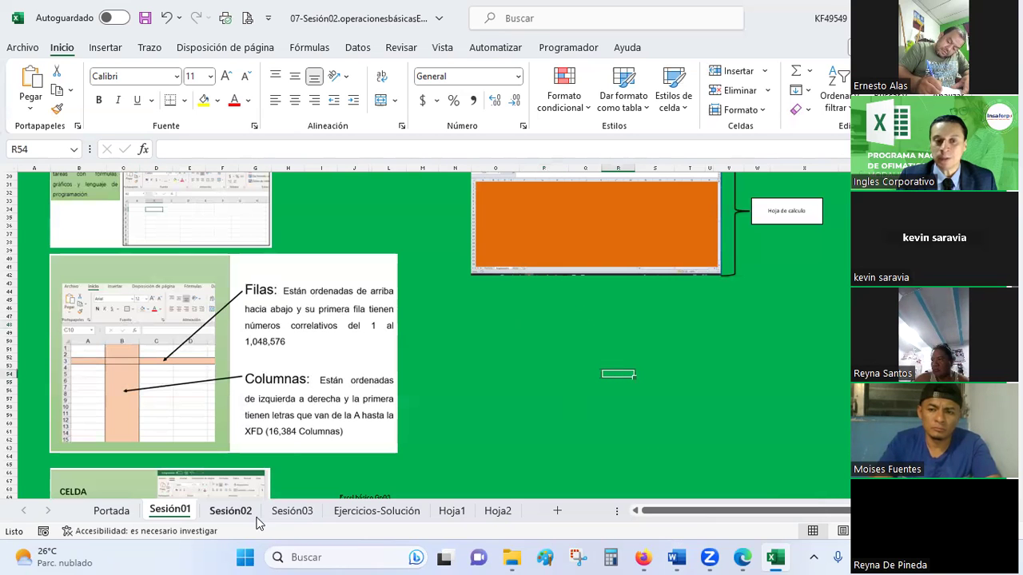
left_click(231, 511)
scroll(398, 345, "down", 5)
scroll(398, 345, "down", 8)
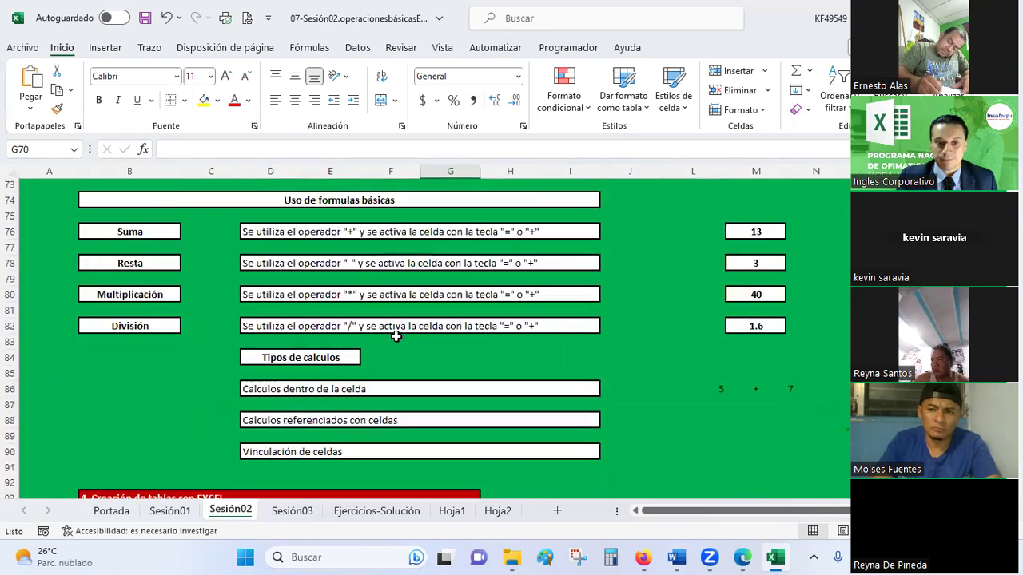
scroll(398, 345, "down", 7)
scroll(395, 338, "up", 5)
scroll(389, 277, "down", 2, "ctrl")
scroll(389, 278, "down", 1, "ctrl")
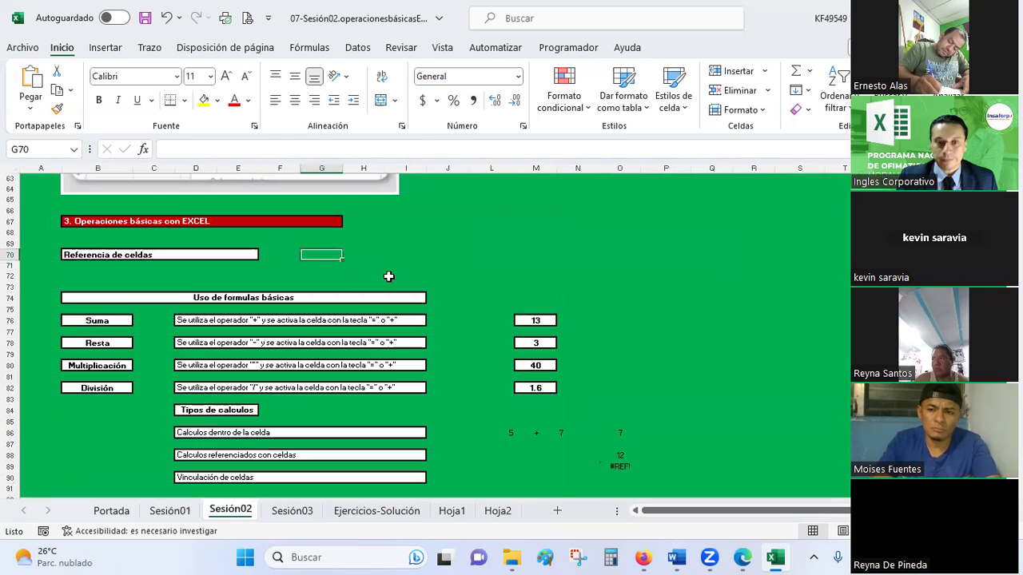
scroll(389, 277, "down", 3, "ctrl")
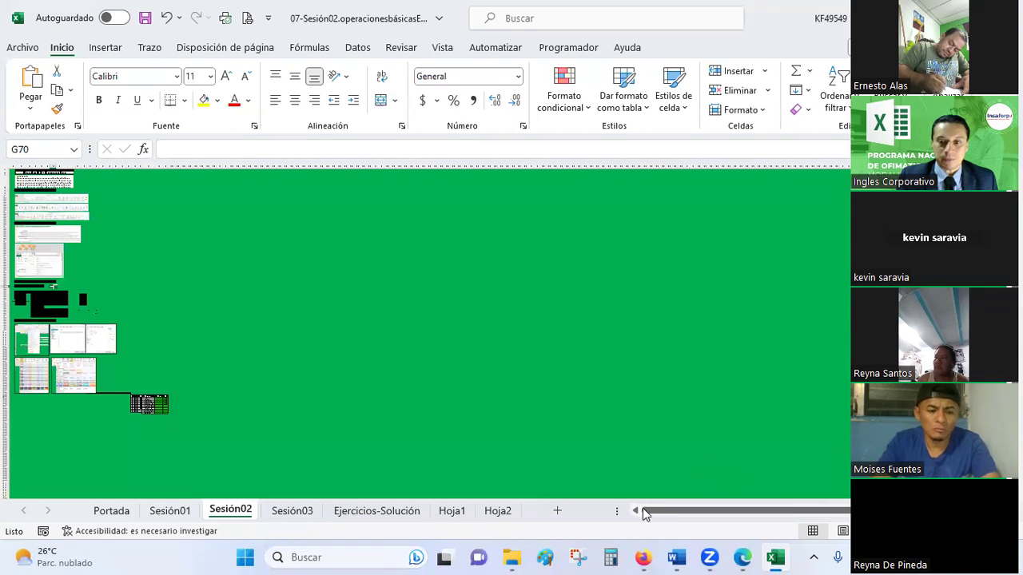
scroll(59, 345, "up", 2, "ctrl")
scroll(51, 338, "up", 2, "ctrl")
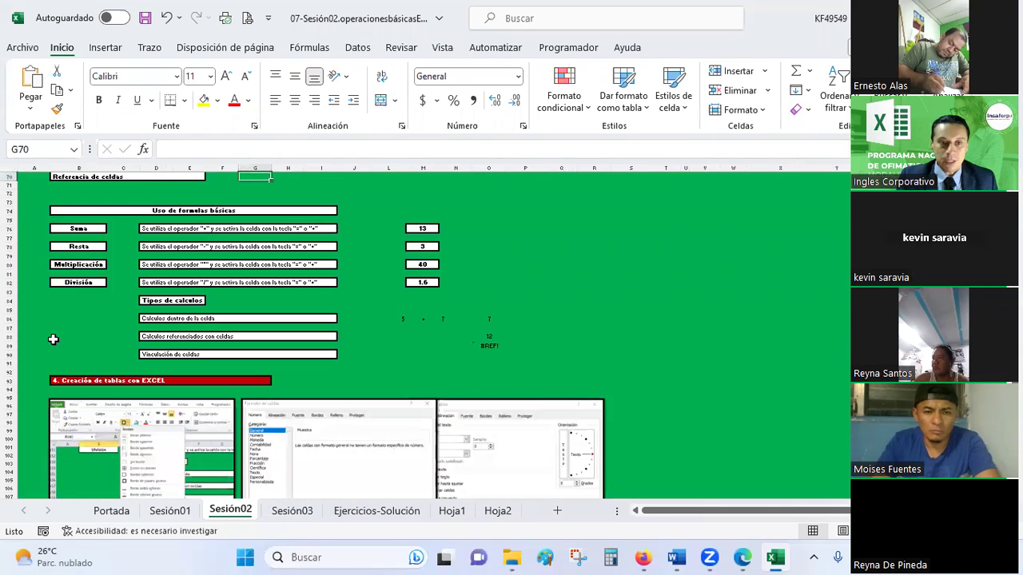
scroll(52, 335, "up", 2, "ctrl")
- Open the 07-Sesión01-InterfazdeEXCEL workbook from the 04-Excel Básico folder in File Explorer
left_click(661, 511)
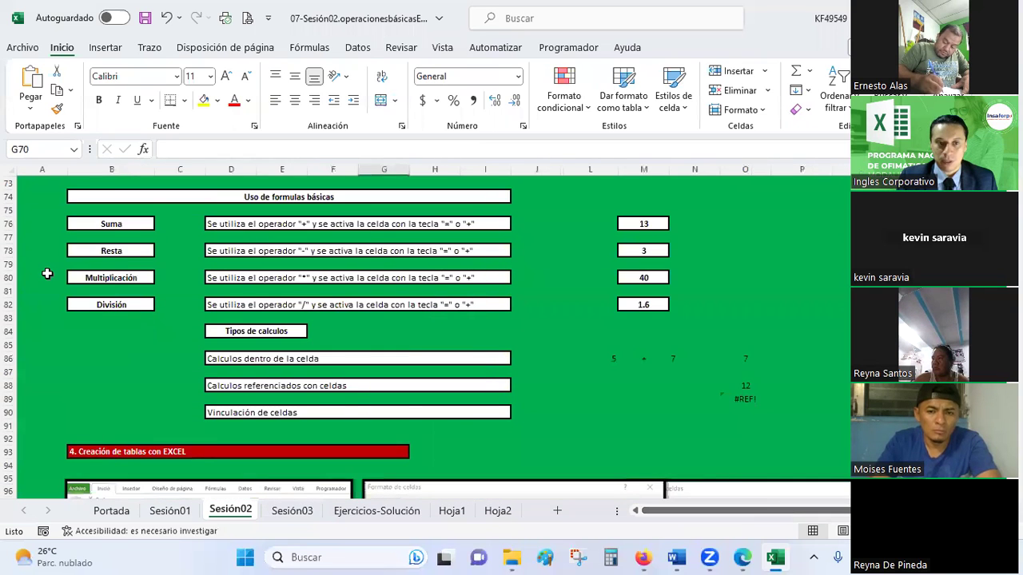
scroll(46, 269, "up", 4)
scroll(47, 273, "up", 1)
scroll(46, 272, "up", 3)
scroll(45, 271, "up", 4)
scroll(46, 272, "up", 3)
scroll(45, 272, "down", 3)
scroll(418, 381, "down", 7)
scroll(418, 384, "down", 10)
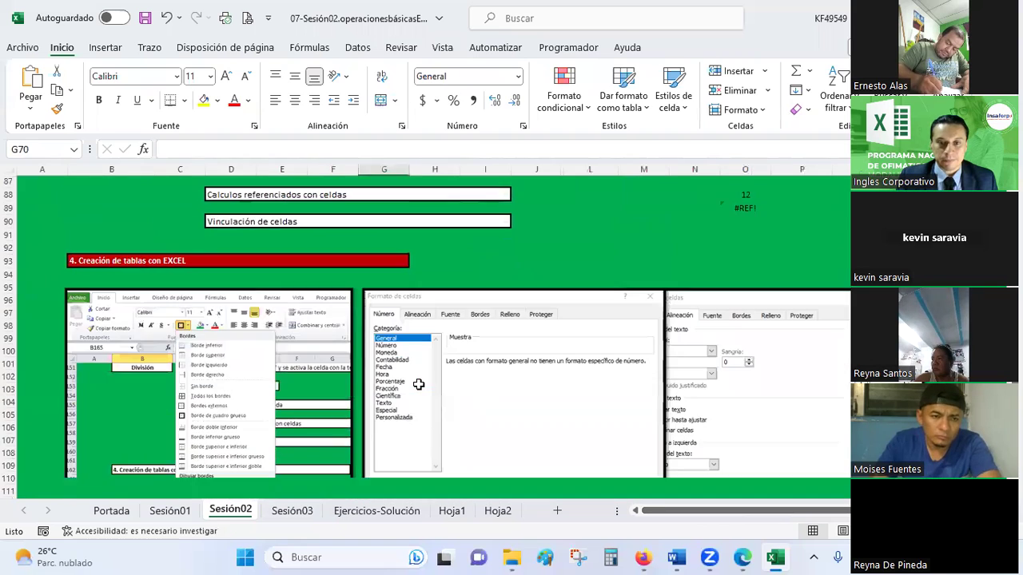
scroll(418, 388, "up", 2)
scroll(419, 387, "down", 3)
scroll(568, 345, "down", 5, "ctrl")
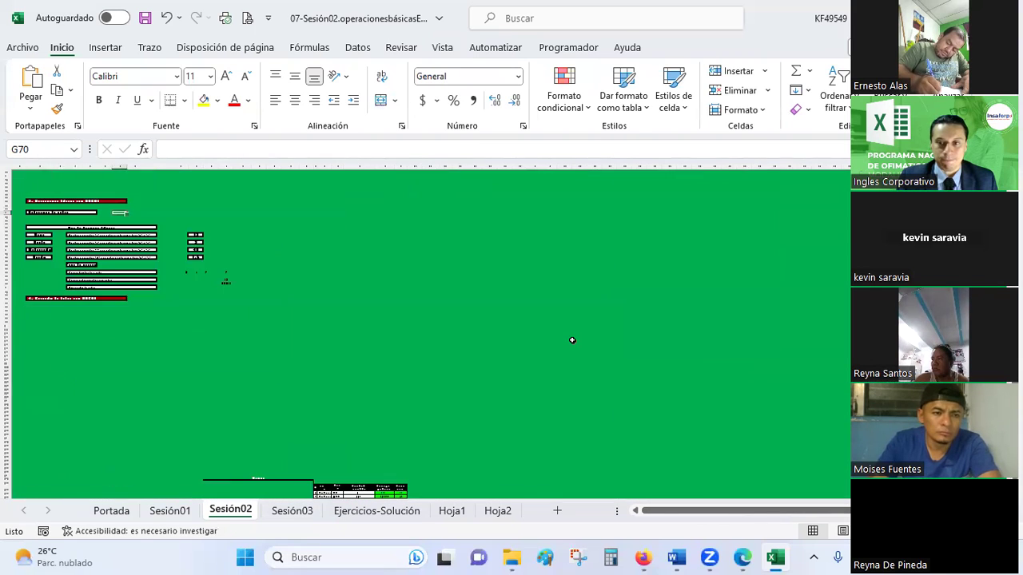
scroll(216, 368, "up", 1, "ctrl")
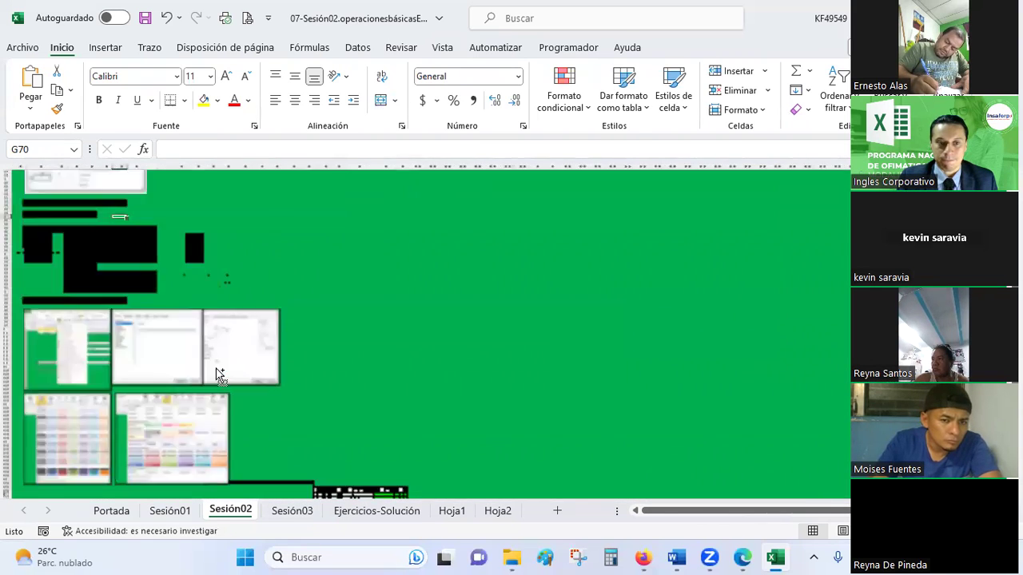
scroll(216, 368, "up", 2, "ctrl")
scroll(215, 368, "up", 1, "ctrl")
scroll(216, 369, "up", 1, "ctrl")
scroll(216, 369, "up", 1, "ctrl")
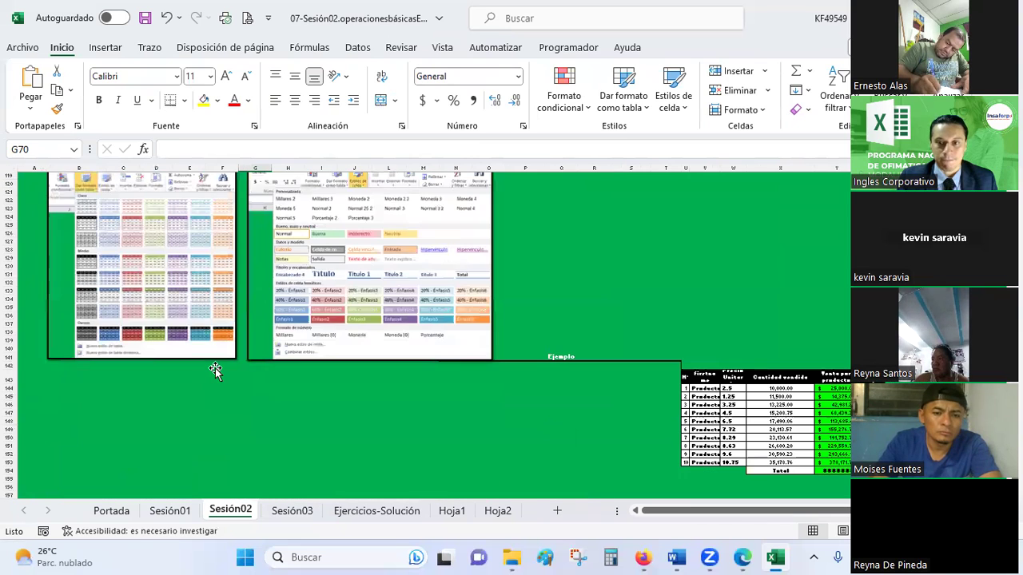
scroll(219, 374, "up", 1, "ctrl")
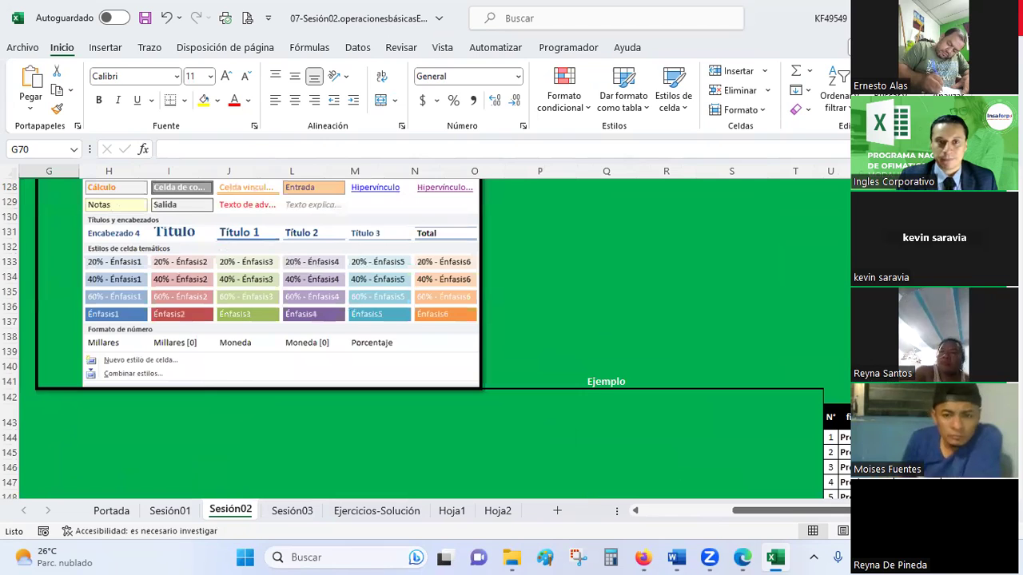
key("alt+Tab")
double_click(312, 302)
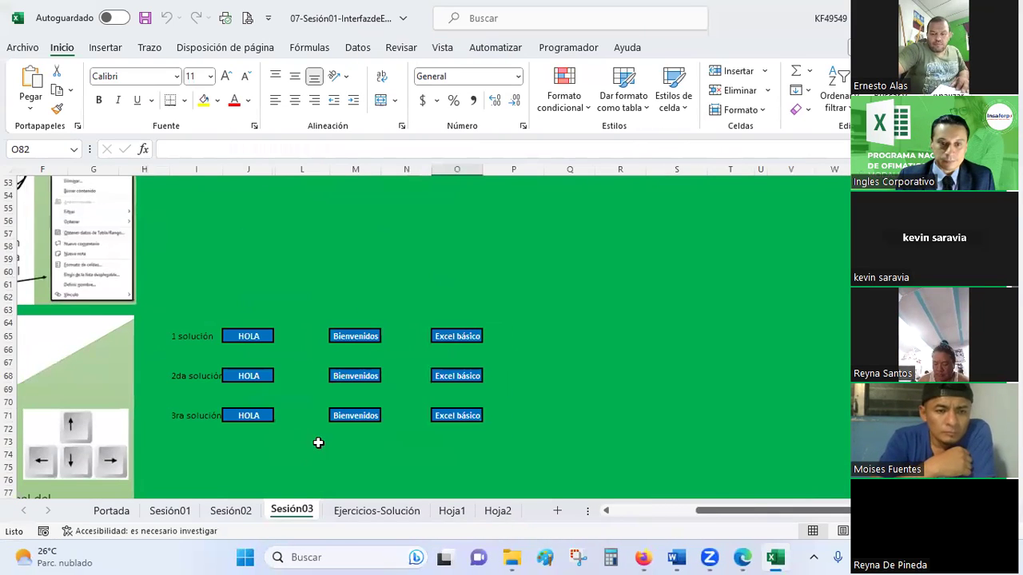
- Look over the Sesión01 sheet, scrolling up and down through its contents
left_click(231, 511)
left_click(169, 510)
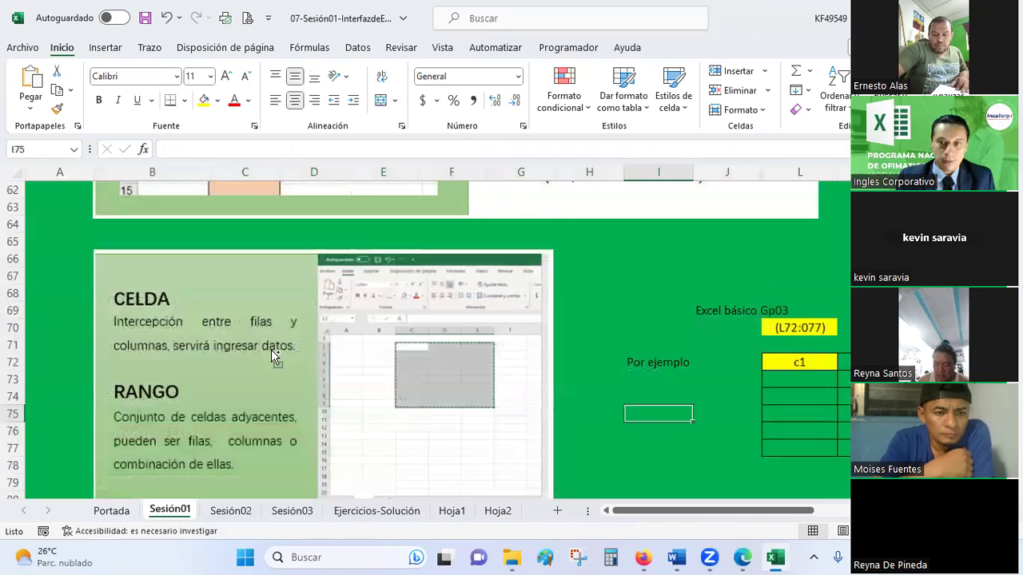
scroll(271, 356, "up", 1)
scroll(271, 356, "up", 5)
scroll(271, 355, "up", 6)
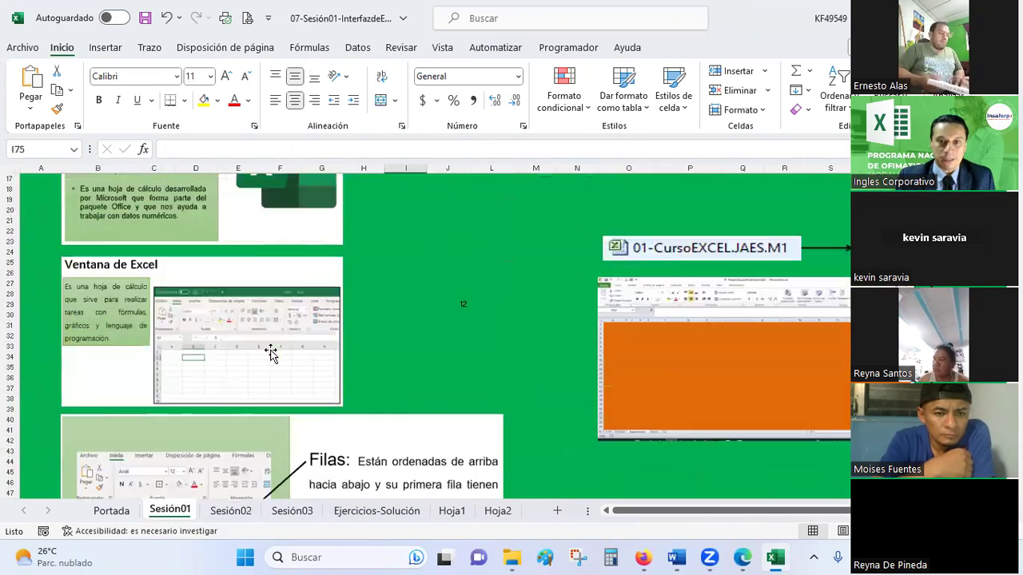
scroll(271, 353, "up", 7)
scroll(271, 352, "down", 6)
scroll(271, 353, "down", 8)
scroll(271, 353, "down", 9)
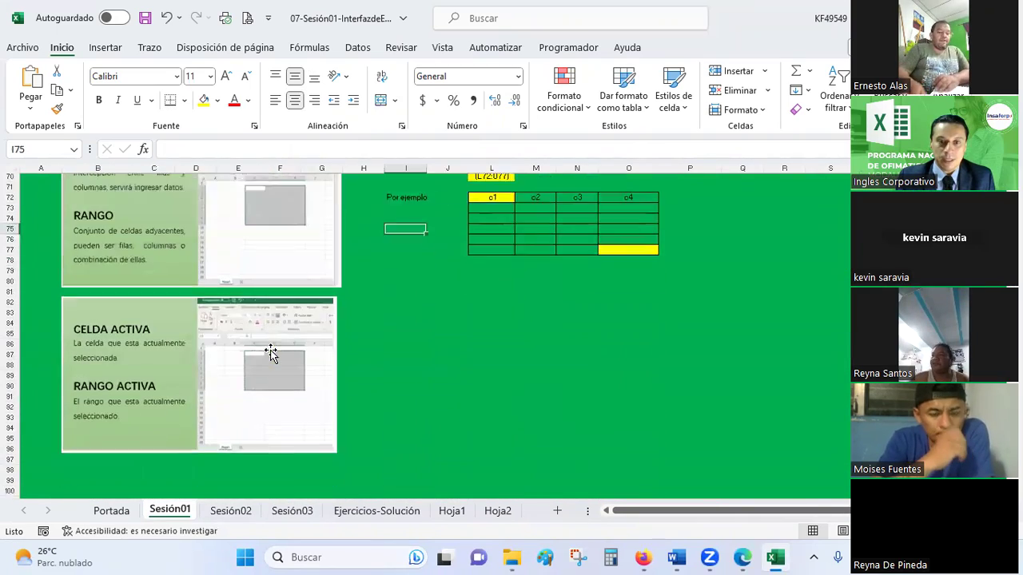
scroll(271, 354, "down", 5)
scroll(271, 353, "down", 12)
scroll(271, 353, "down", 12)
scroll(271, 352, "down", 6)
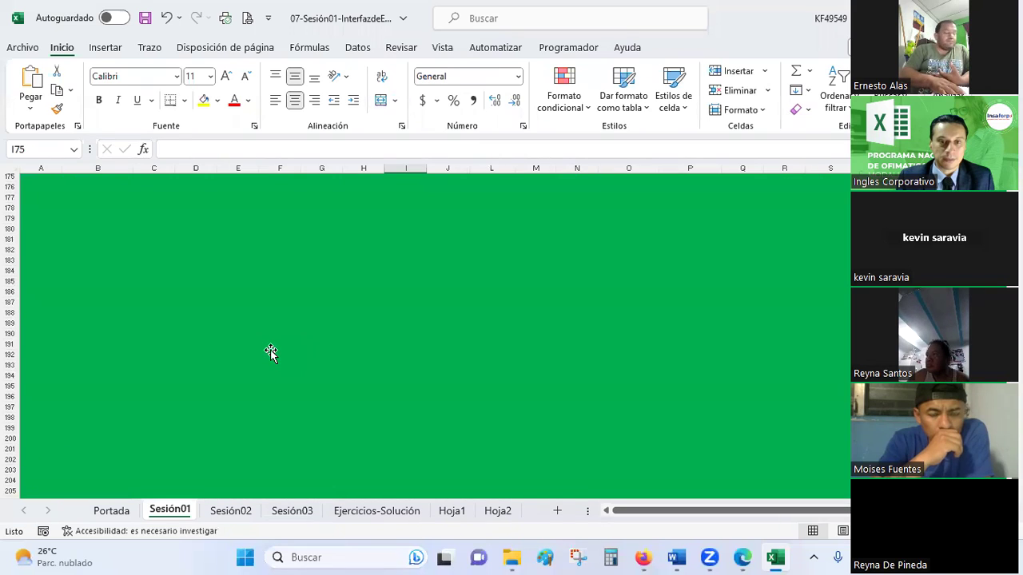
scroll(319, 331, "down", 5)
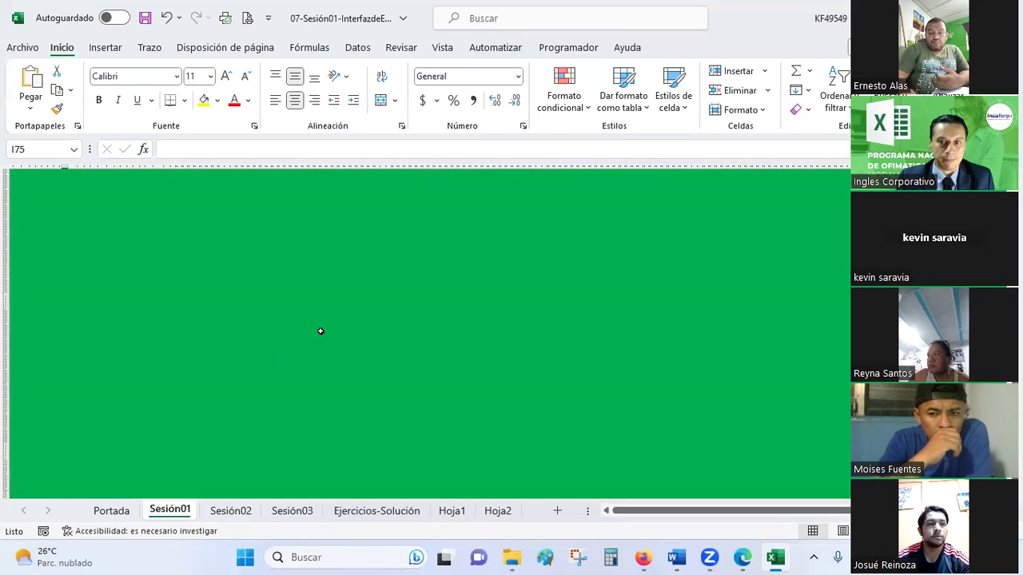
scroll(319, 331, "up", 2)
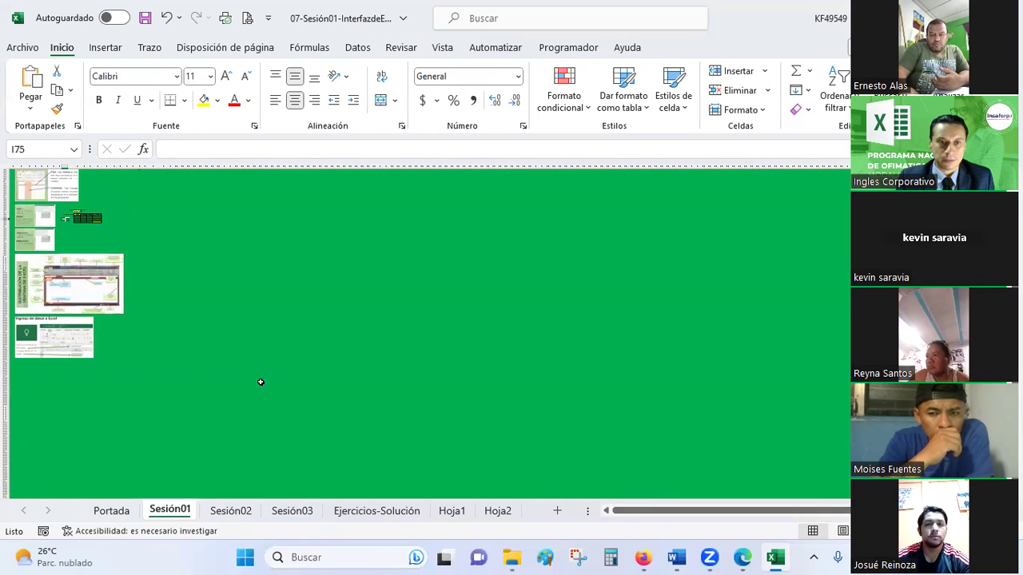
scroll(123, 325, "up", 2)
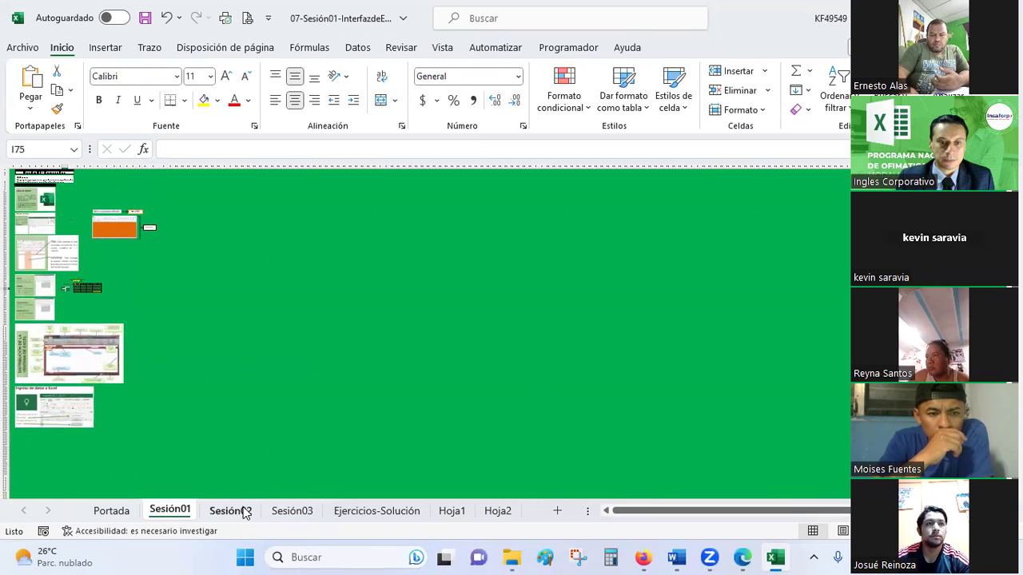
- Scroll through the Sesión02 sheet to review its contents
left_click(243, 513)
scroll(320, 269, "down", 2)
scroll(320, 271, "down", 5)
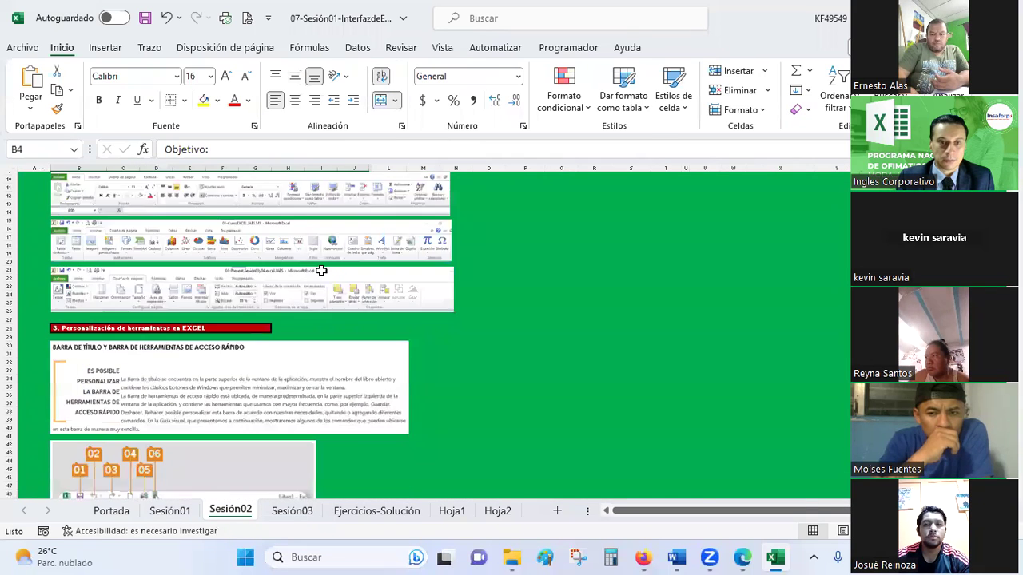
scroll(321, 271, "down", 5)
scroll(321, 271, "down", 5)
scroll(322, 272, "down", 1)
scroll(322, 274, "down", 5)
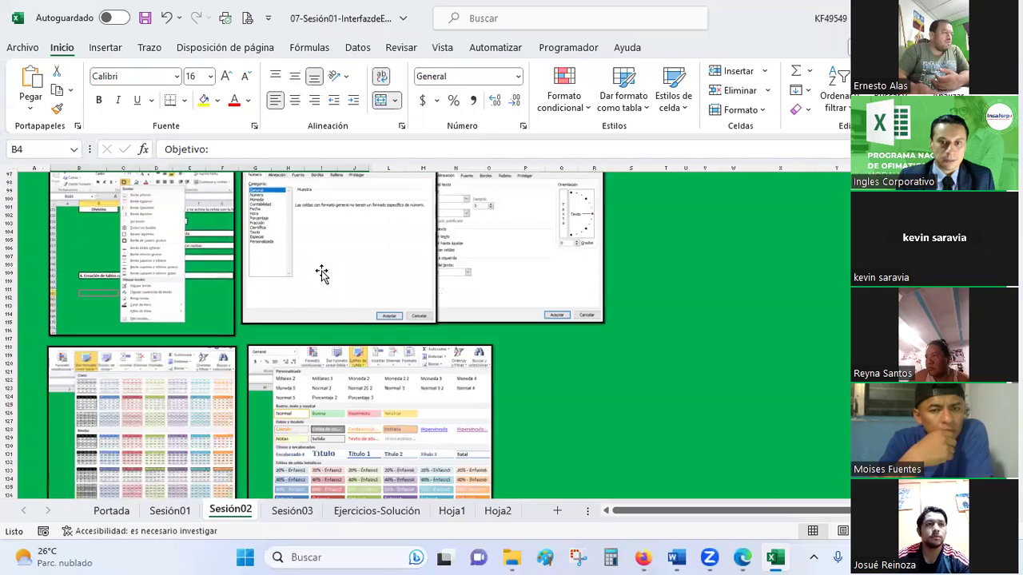
scroll(321, 273, "down", 5)
scroll(322, 273, "up", 1)
scroll(322, 272, "up", 10)
scroll(323, 274, "up", 4)
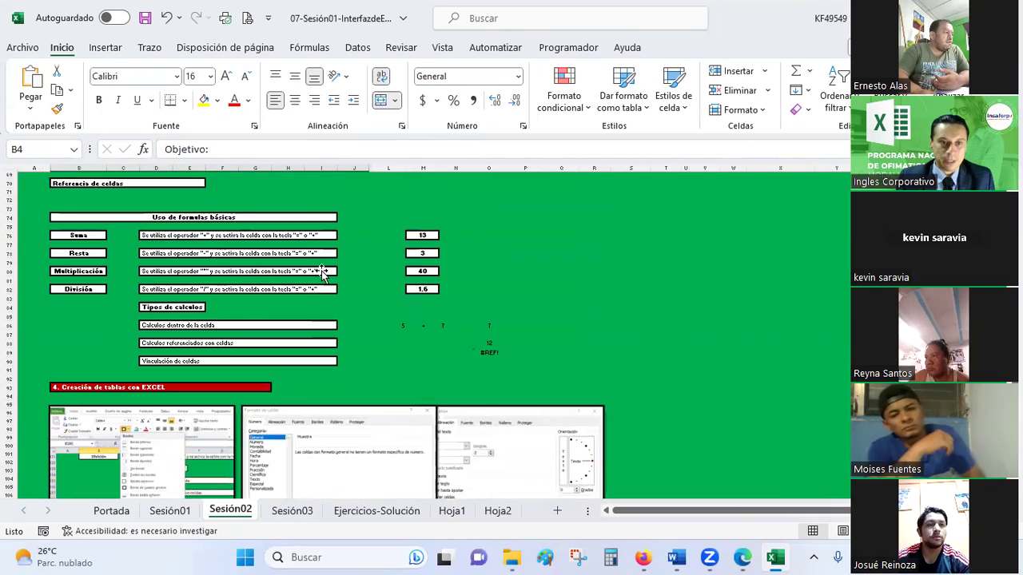
scroll(322, 274, "up", 1)
scroll(322, 273, "up", 2)
scroll(322, 273, "up", 1)
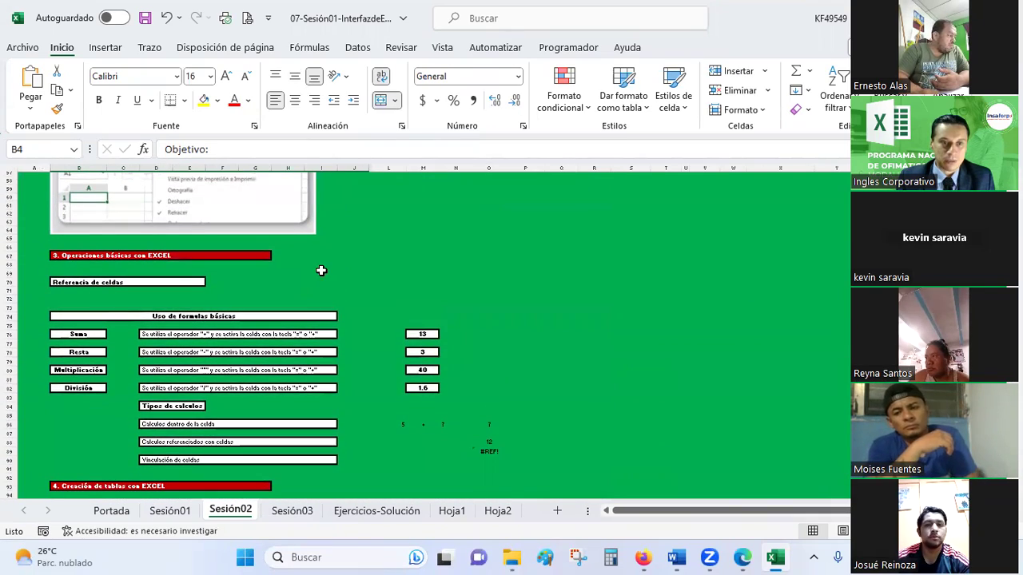
scroll(322, 272, "up", 13)
scroll(321, 272, "up", 5)
scroll(322, 274, "up", 1)
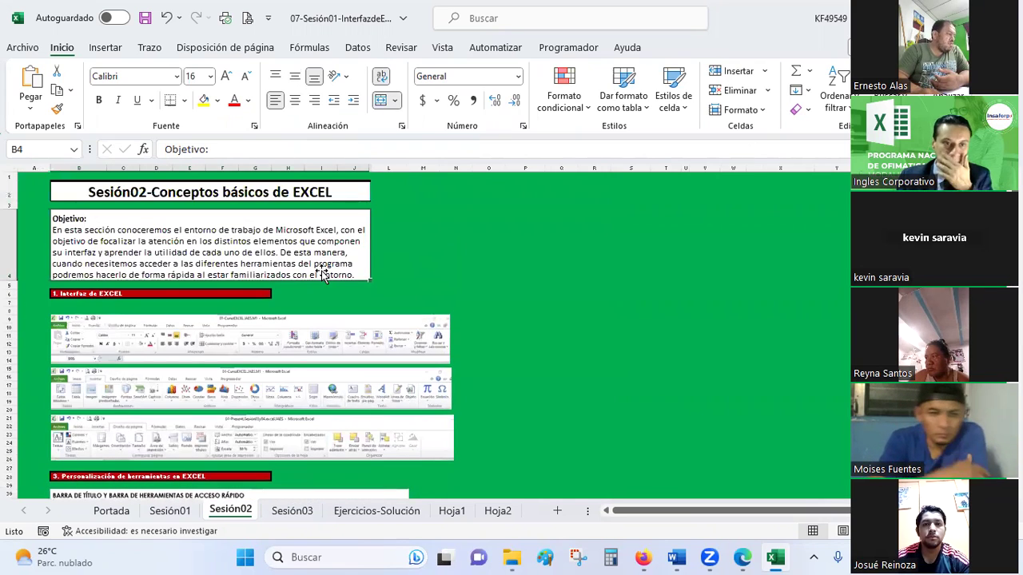
scroll(322, 274, "down", 5)
- Review the Sesión03 sheet, then switch to the File Explorer window
left_click(291, 510)
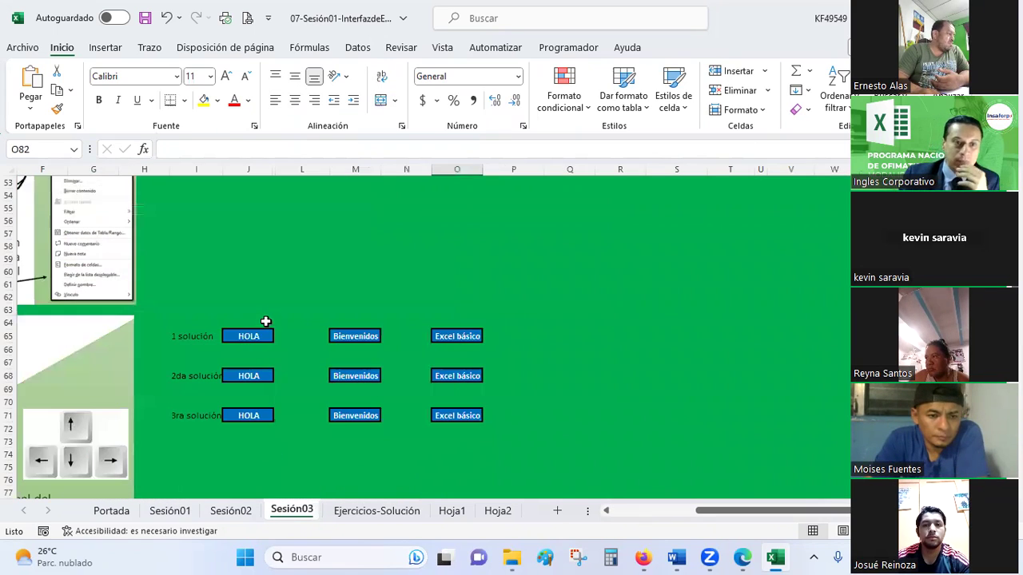
left_click_drag(704, 510, 616, 511)
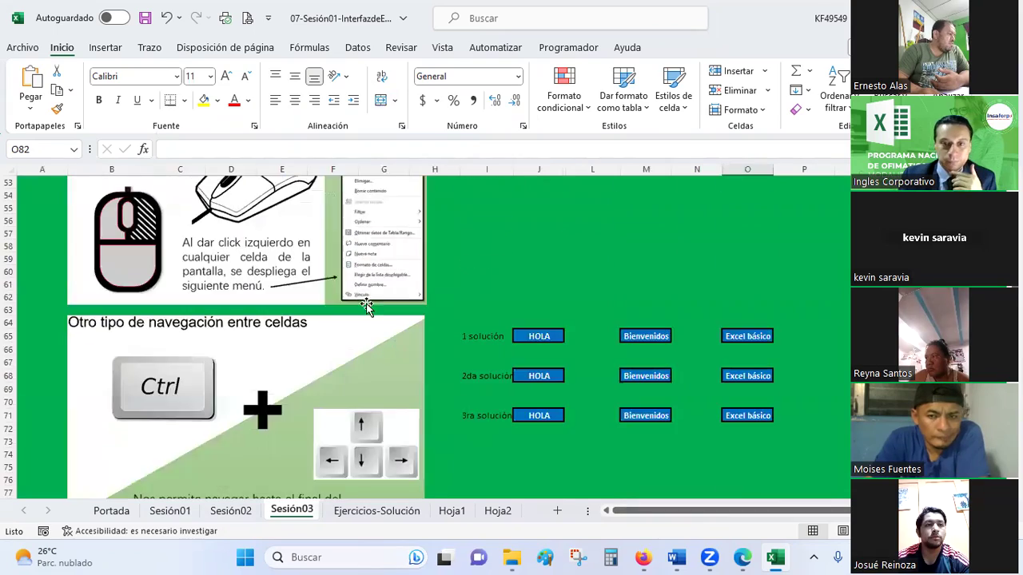
scroll(366, 306, "down", 10)
scroll(366, 306, "down", 10)
scroll(366, 306, "down", 12)
scroll(366, 306, "down", 6)
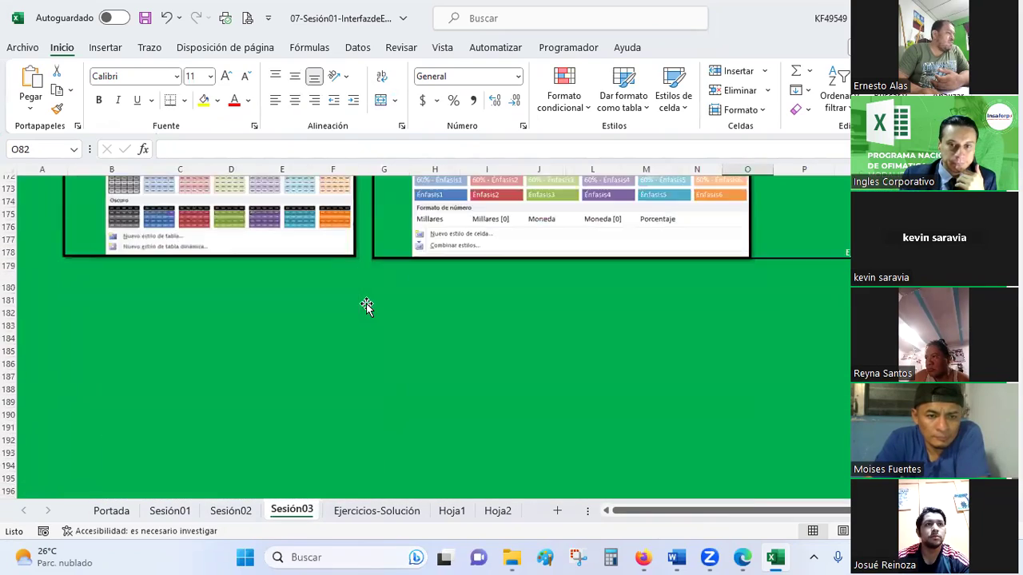
scroll(366, 306, "up", 3)
scroll(366, 306, "up", 12)
scroll(366, 306, "up", 14)
scroll(366, 306, "up", 10)
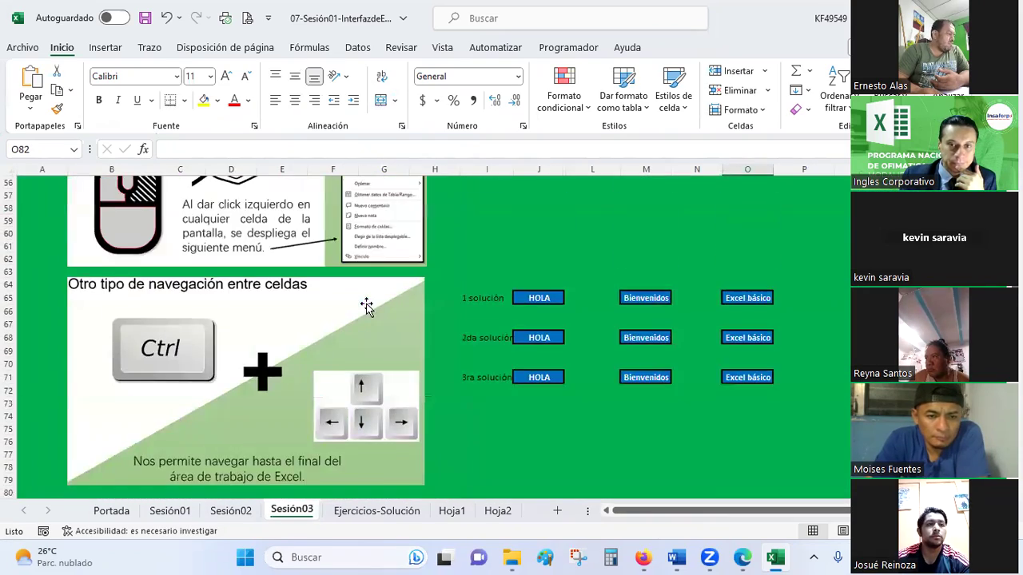
scroll(366, 306, "up", 9)
scroll(366, 306, "up", 2)
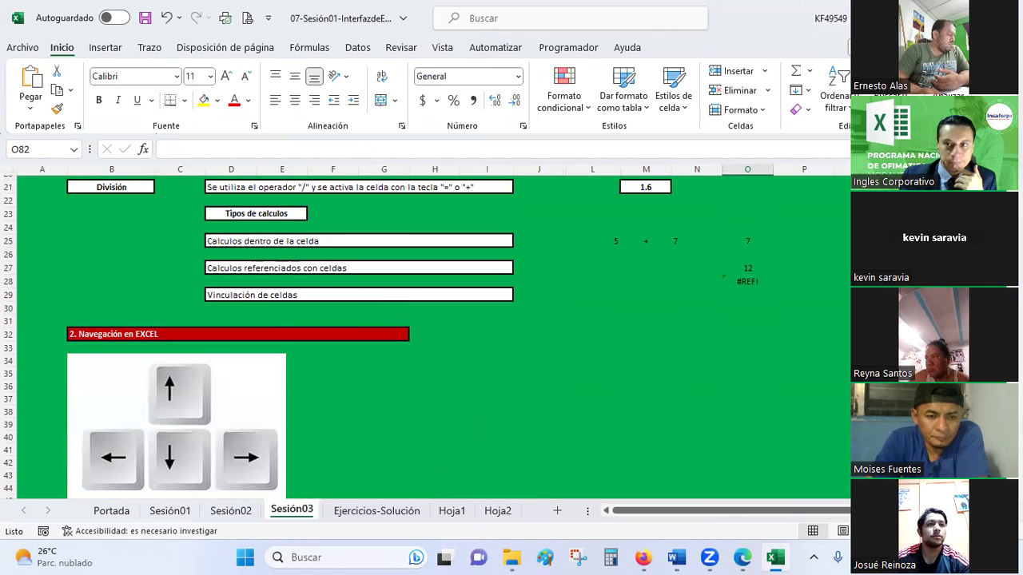
key("alt+Tab")
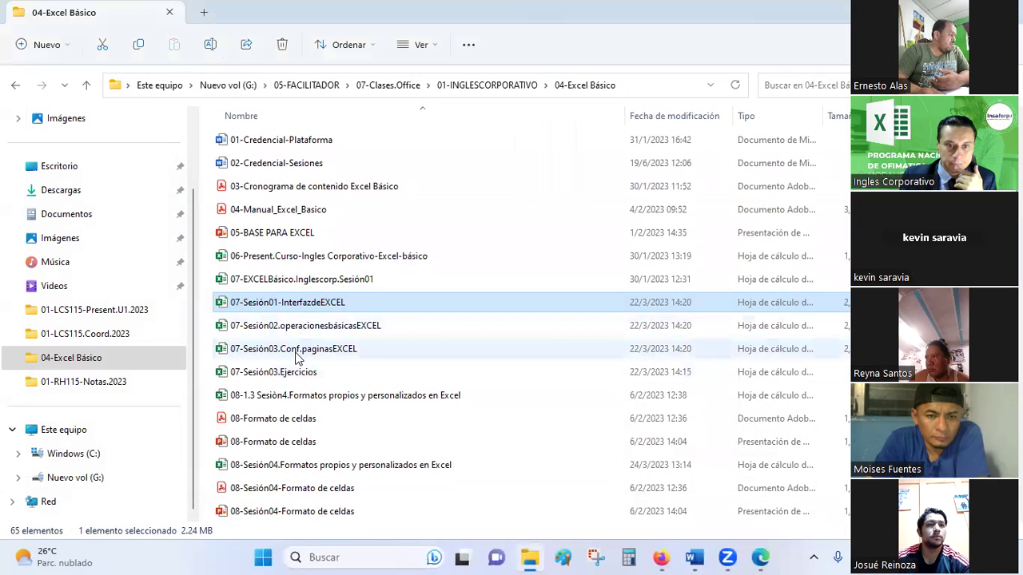
- Select the 07-Sesión03.Conf.paginasEXCEL workbook and open it in Excel
left_click(295, 358)
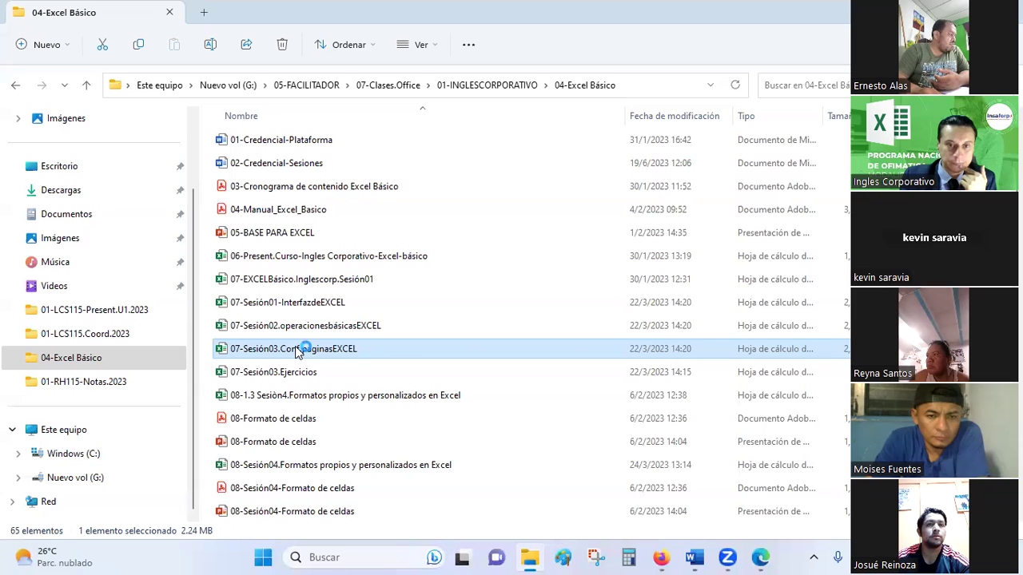
double_click(298, 354)
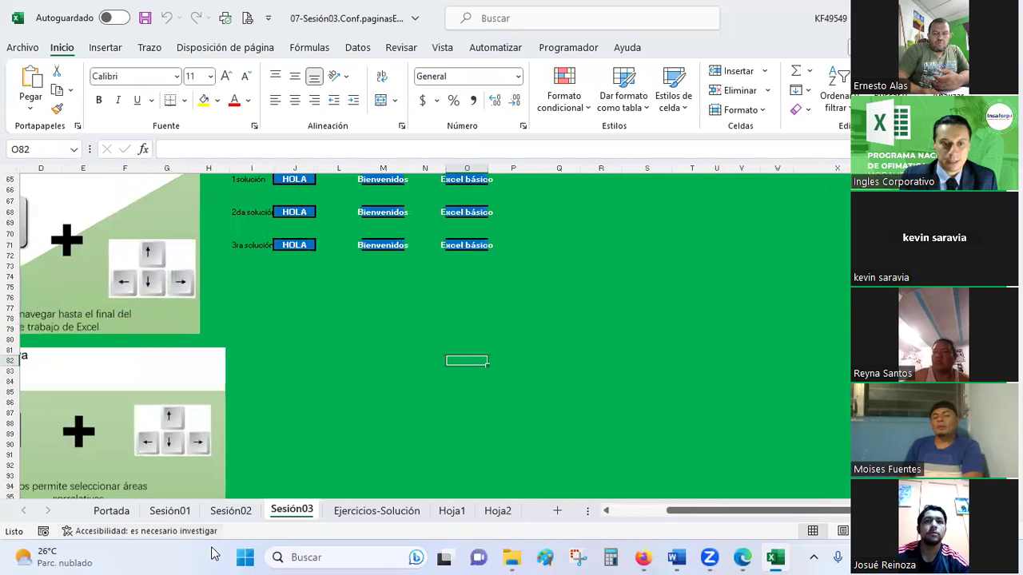
- Look through the Sesión01 sheet, scrolling down and back up
left_click(176, 511)
scroll(152, 276, "down", 3)
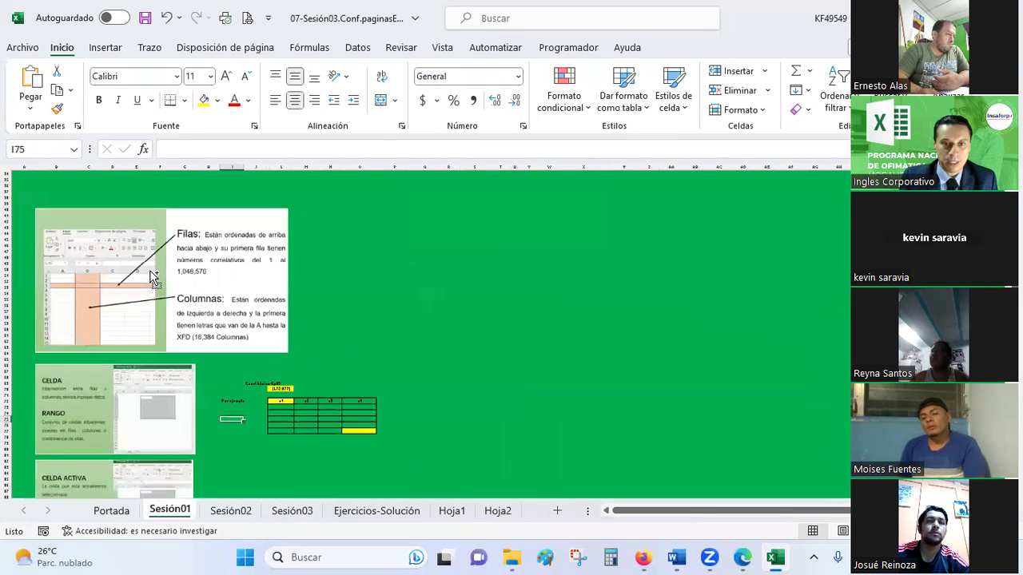
scroll(149, 272, "down", 3)
scroll(150, 272, "up", 1)
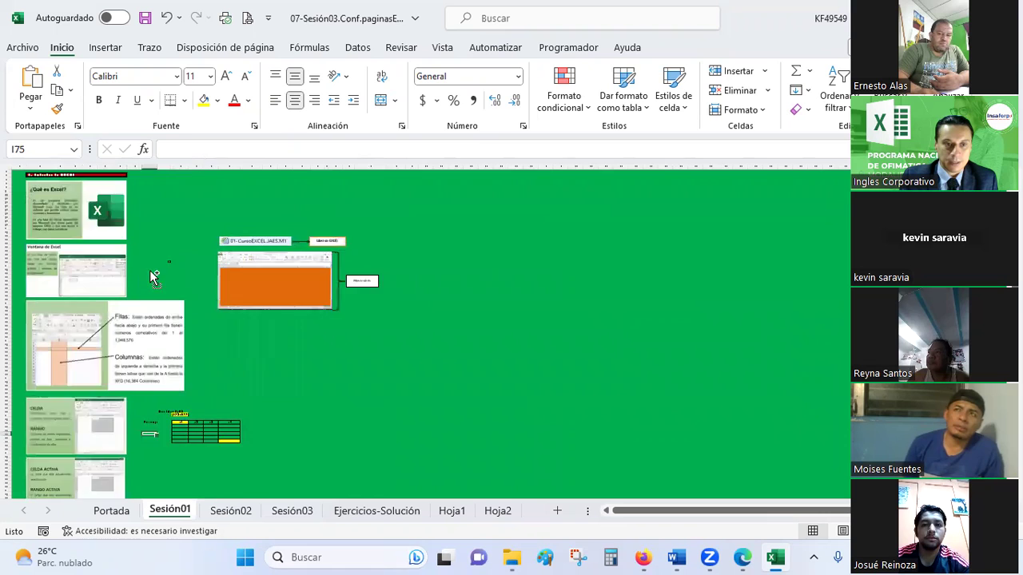
scroll(149, 272, "up", 1)
scroll(150, 272, "up", 2)
scroll(150, 273, "up", 2)
scroll(150, 273, "up", 5)
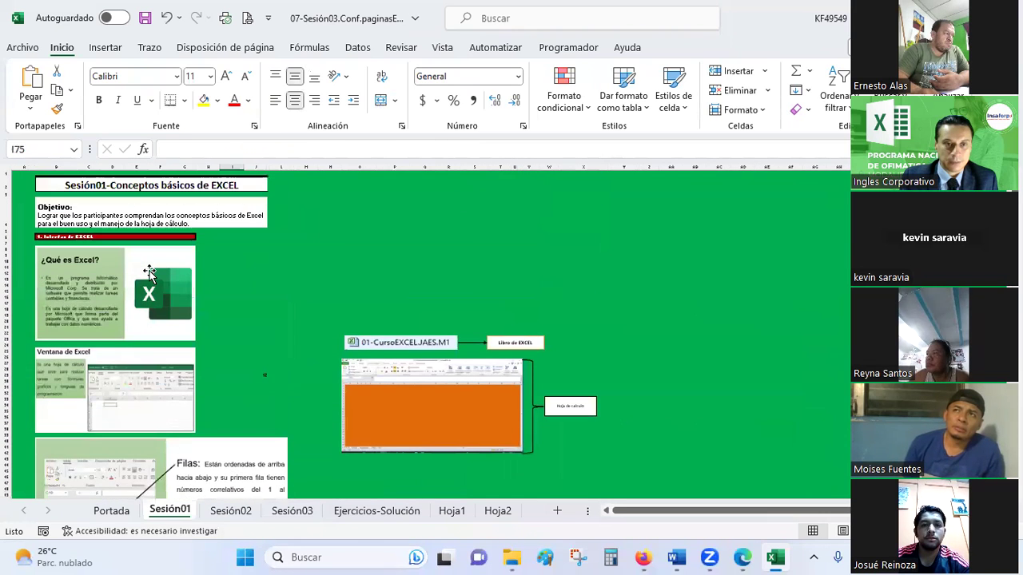
scroll(149, 274, "down", 10)
scroll(149, 273, "down", 10)
scroll(149, 273, "down", 5)
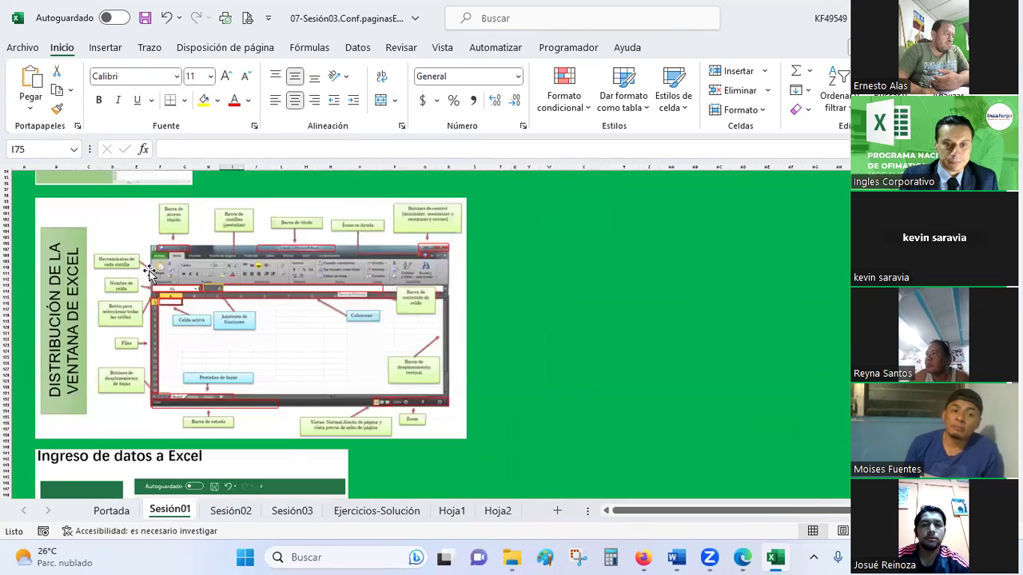
scroll(149, 274, "down", 10)
scroll(149, 273, "down", 10)
- Scroll through the Sesión02 sheet to review its contents
left_click(231, 510)
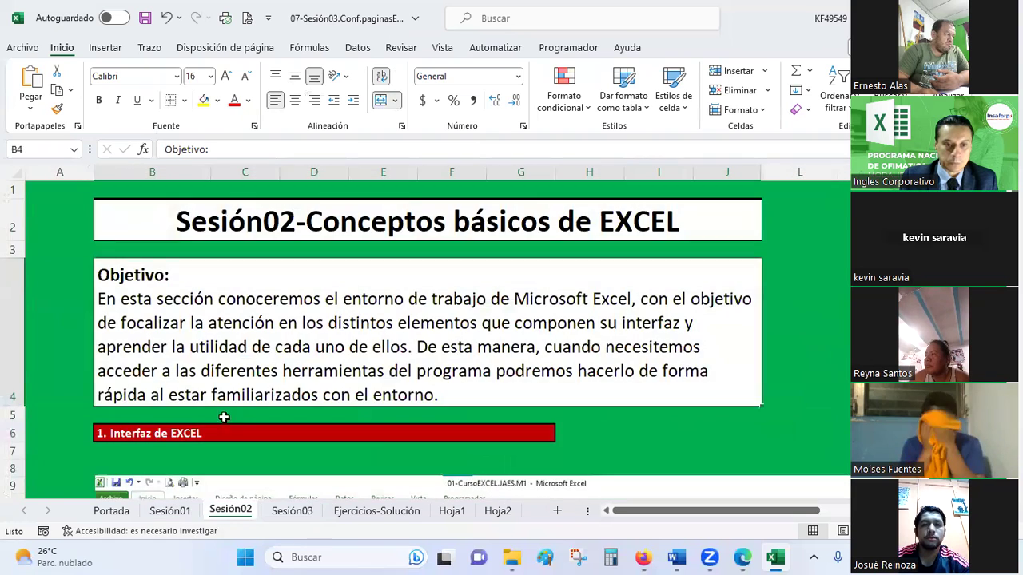
scroll(243, 274, "down", 3)
scroll(244, 277, "down", 3)
scroll(244, 277, "down", 5)
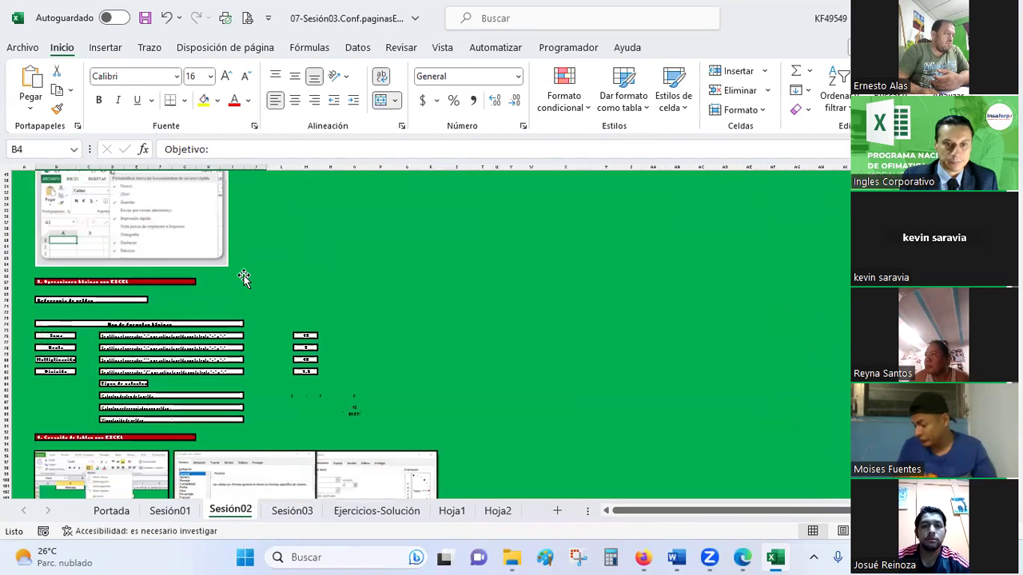
scroll(354, 411, "up", 5, "ctrl")
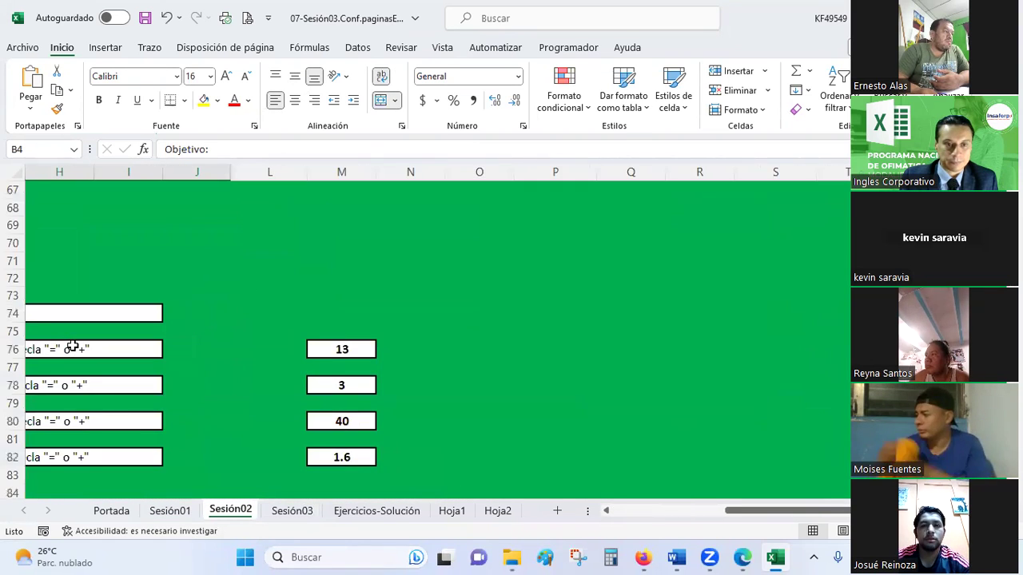
left_click_drag(759, 511, 661, 511)
scroll(70, 328, "up", 1)
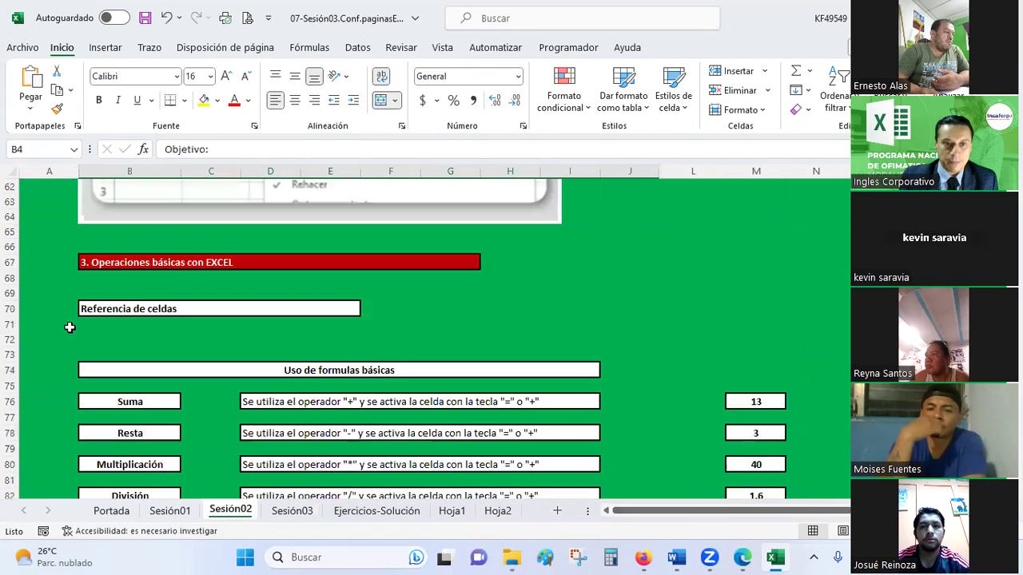
scroll(69, 328, "up", 1)
scroll(69, 327, "down", 5)
scroll(69, 327, "down", 8)
scroll(70, 327, "down", 4)
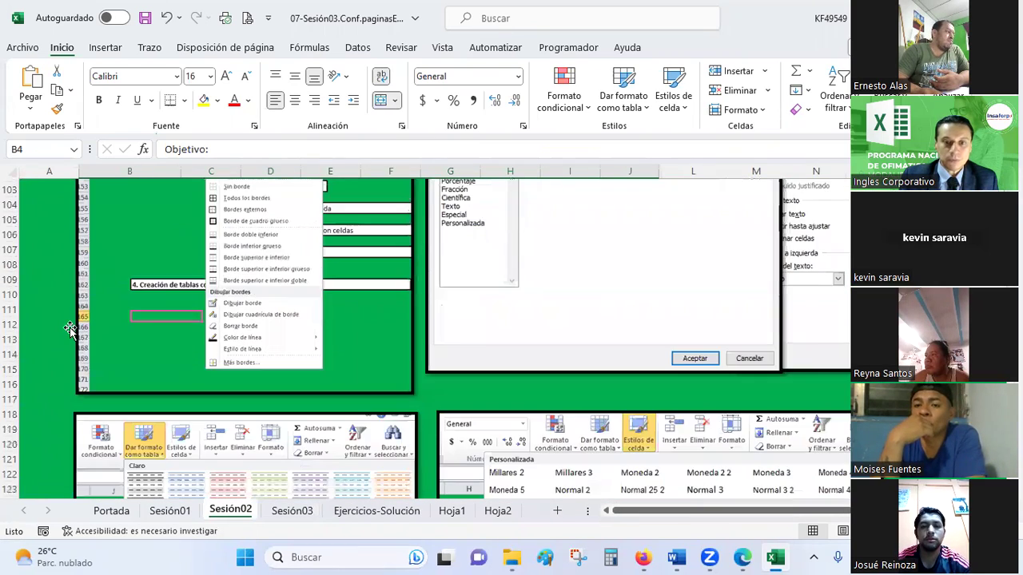
scroll(69, 327, "down", 3)
scroll(69, 328, "down", 9)
scroll(69, 328, "up", 4)
scroll(69, 328, "up", 1)
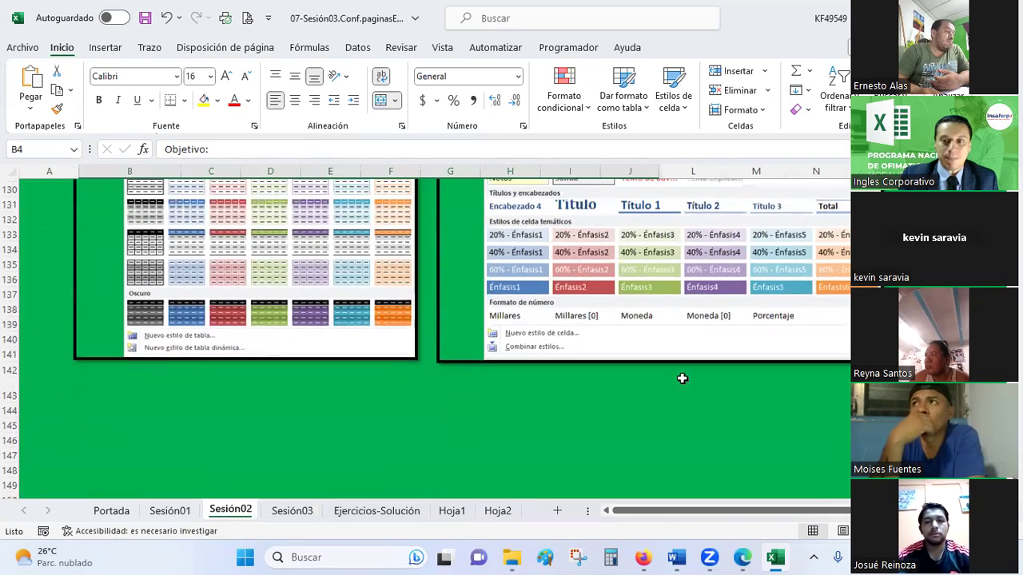
scroll(673, 411, "down", 2, "ctrl")
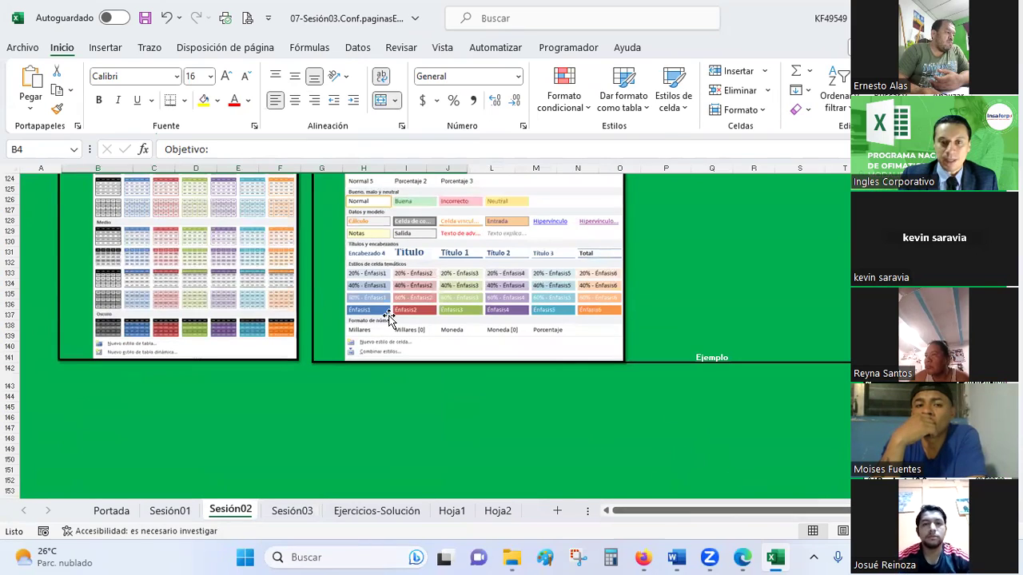
scroll(390, 318, "up", 3)
scroll(390, 319, "up", 5)
scroll(390, 319, "up", 1)
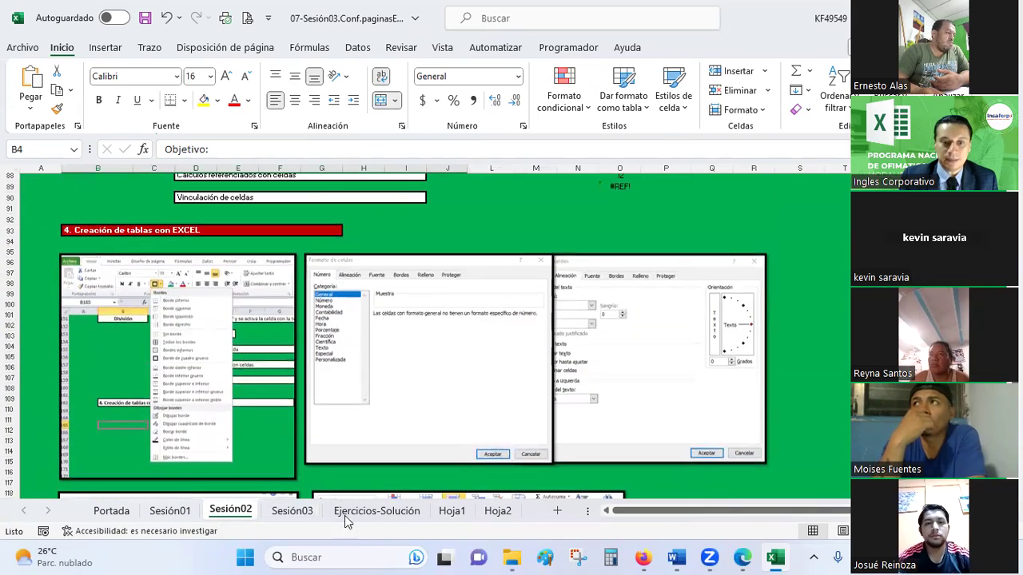
- Step through the Ejercicios-Solución, Sesión03 and Hoja1 sheets, ending on Hoja2
left_click(390, 518)
scroll(342, 229, "up", 1)
scroll(342, 229, "up", 3)
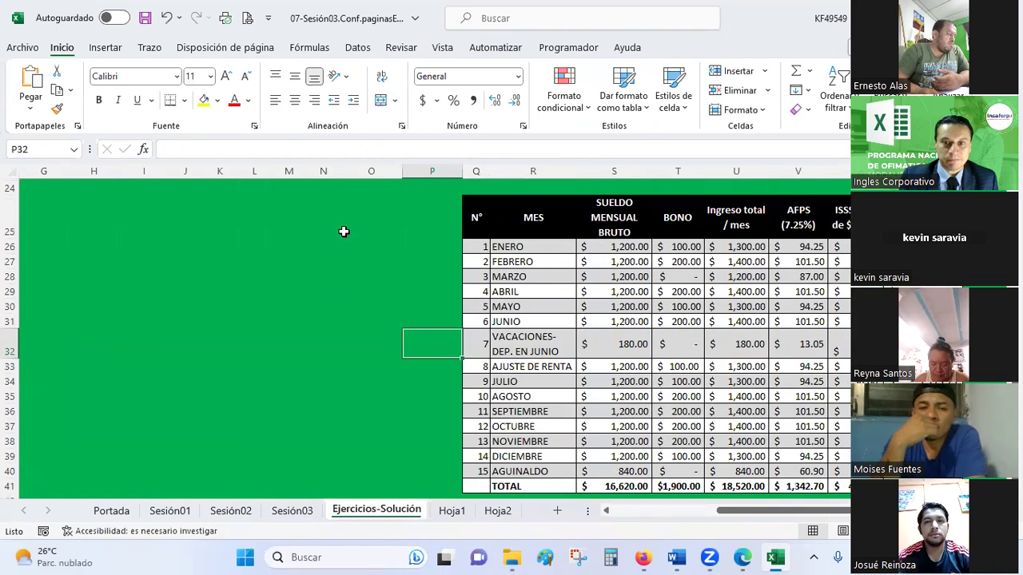
scroll(345, 231, "down", 3, "ctrl")
left_click(292, 510, "ctrl")
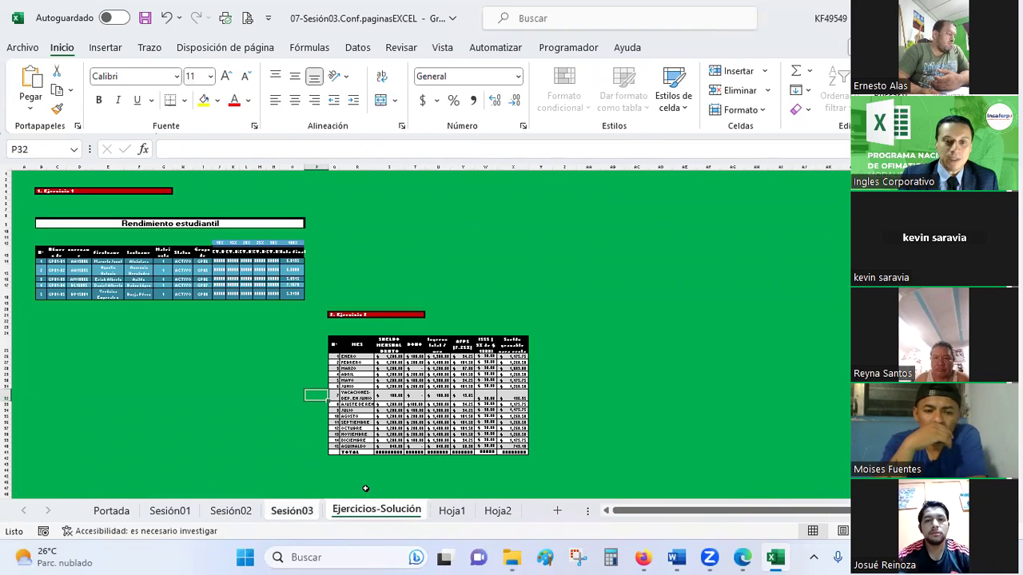
left_click(303, 517)
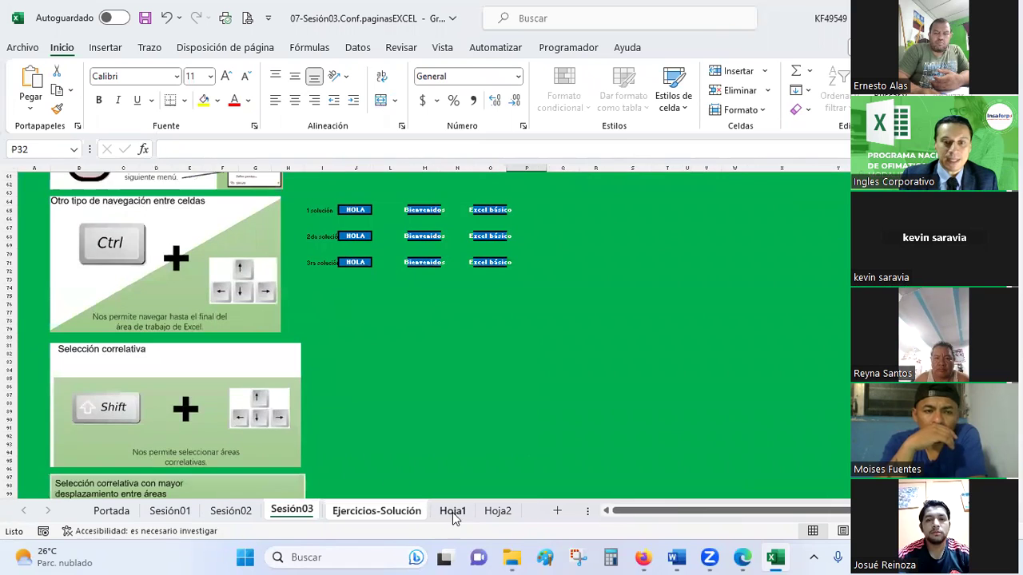
left_click(454, 512)
left_click(499, 512)
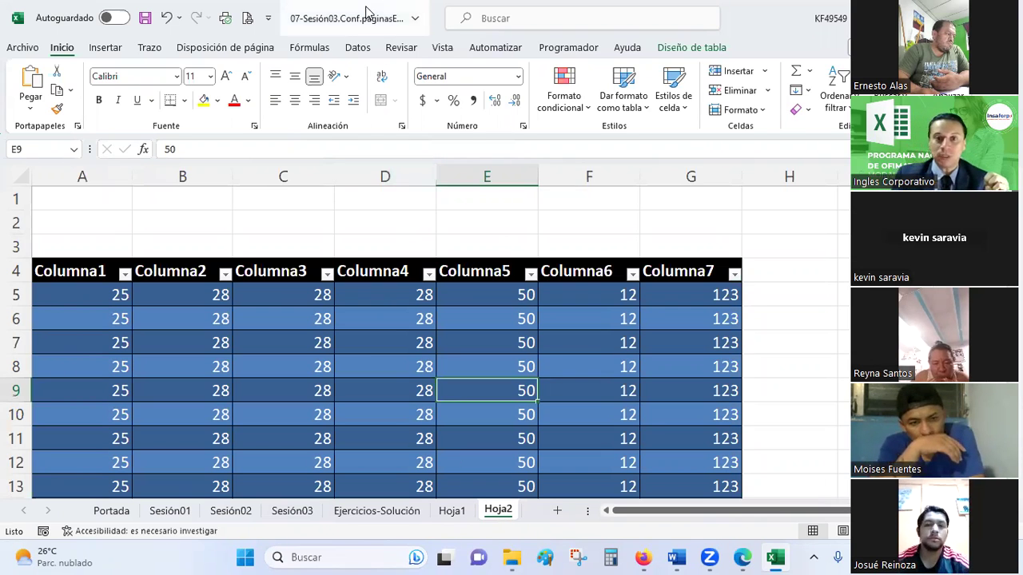
- Show the Vista ribbon options and select cell H7 beside the Hoja2 table
left_click(442, 48)
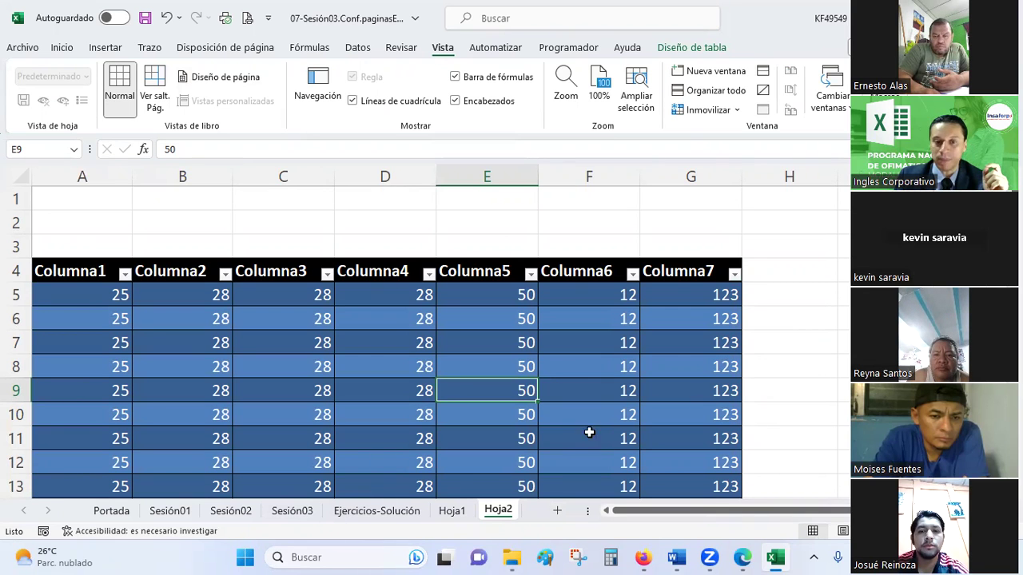
scroll(532, 260, "down", 1)
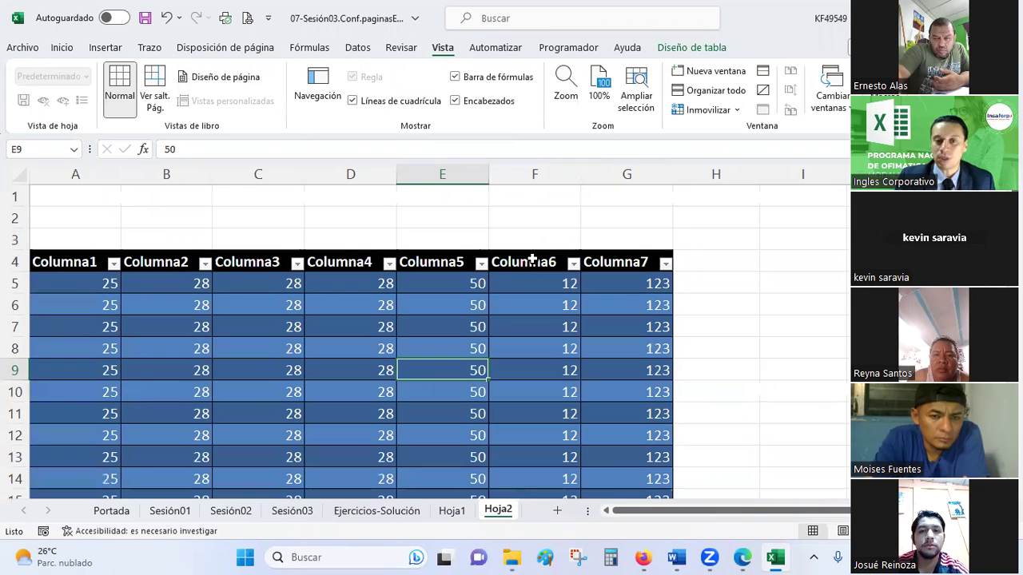
left_click(730, 327)
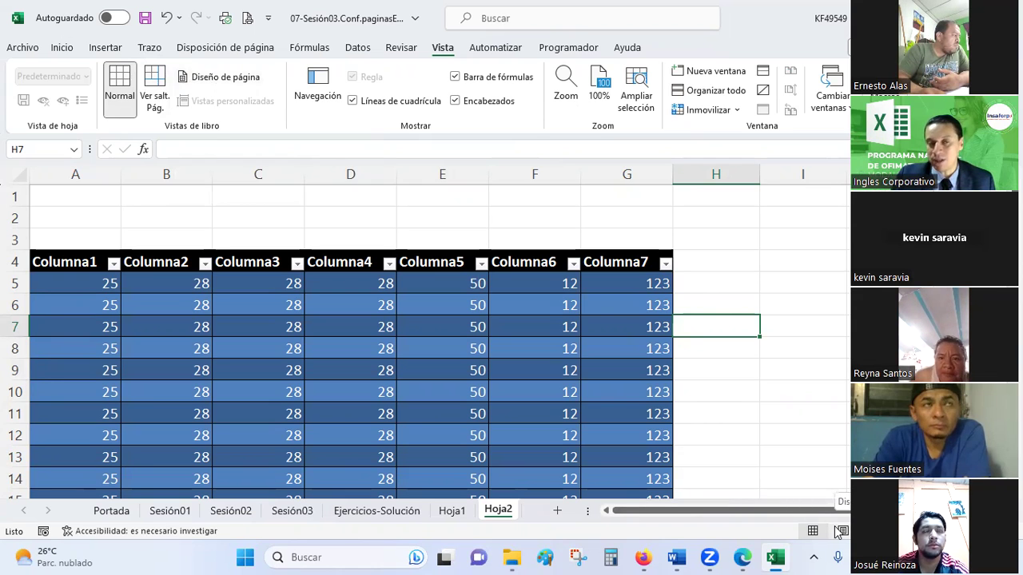
left_click(224, 77)
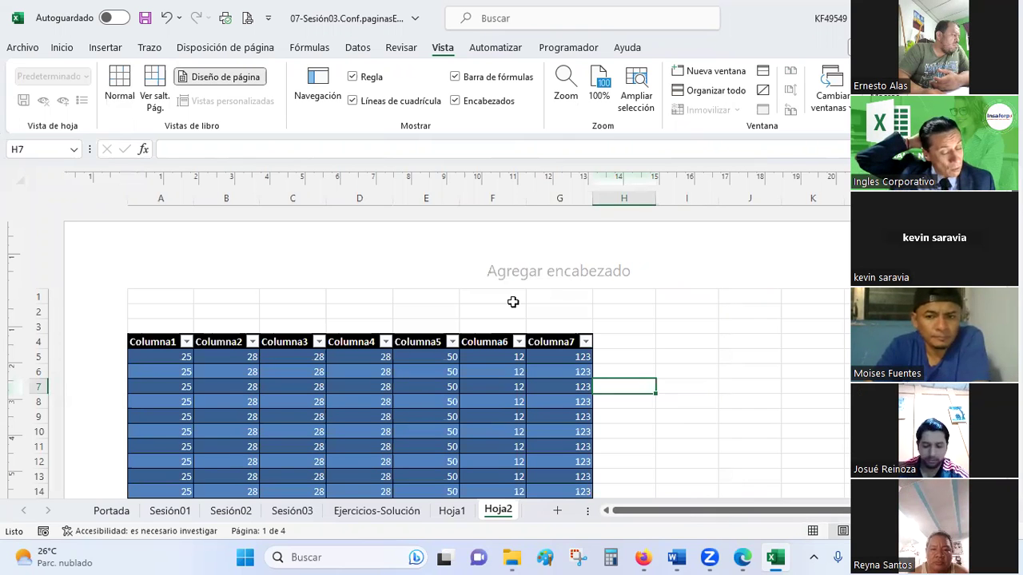
scroll(512, 304, "down", 2)
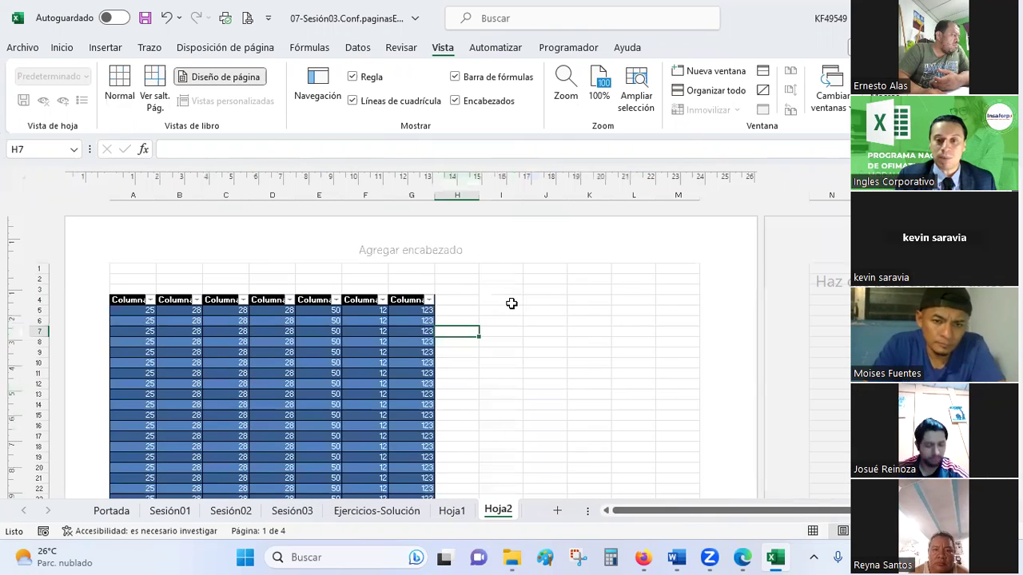
scroll(512, 303, "down", 2)
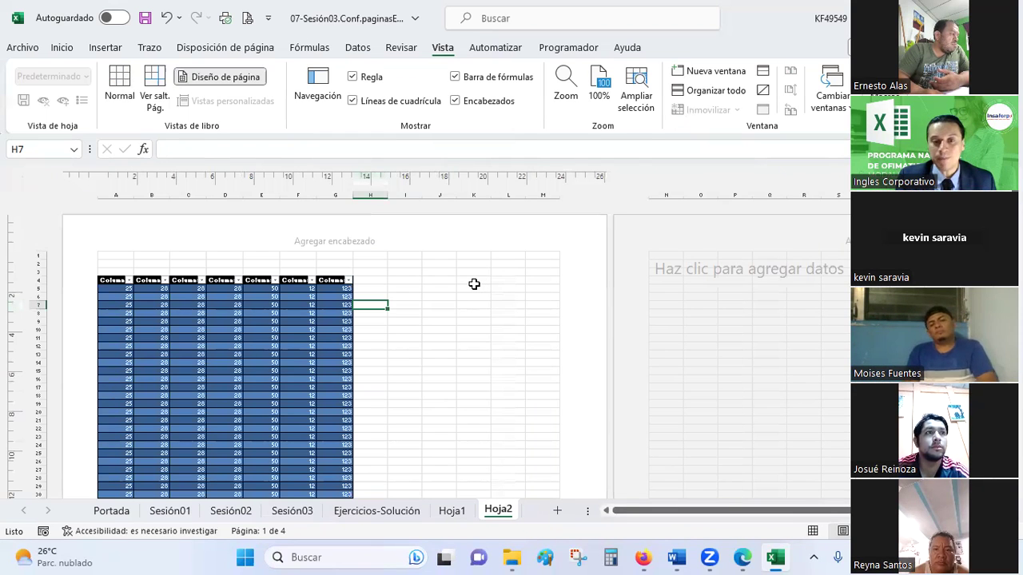
scroll(474, 283, "down", 5)
scroll(474, 284, "down", 2)
scroll(474, 284, "down", 1)
scroll(474, 284, "down", 6)
scroll(474, 283, "down", 2)
scroll(474, 284, "down", 1)
scroll(474, 284, "down", 1)
scroll(474, 284, "down", 1)
scroll(474, 283, "down", 2)
scroll(474, 287, "down", 3)
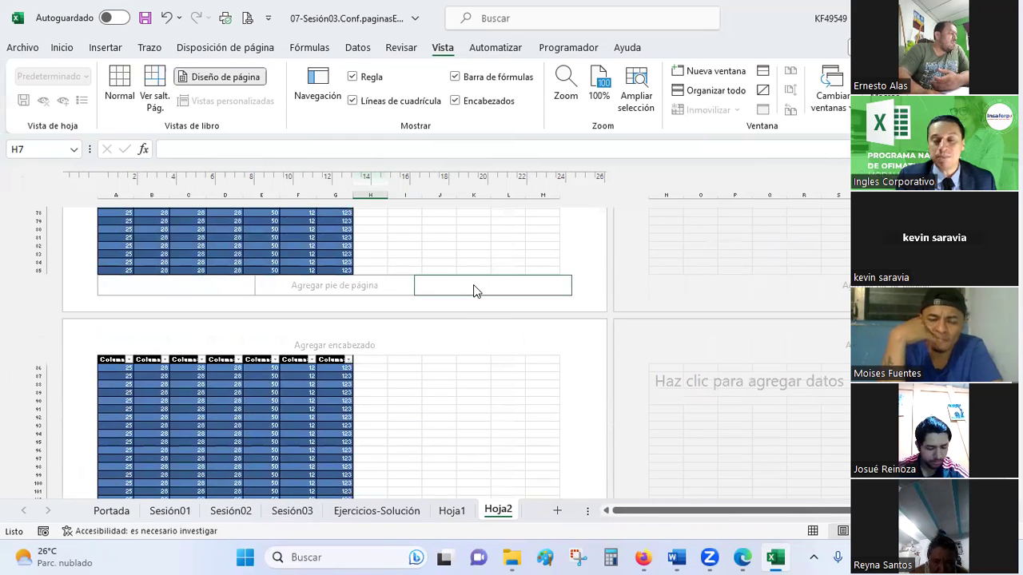
scroll(474, 290, "down", 5)
scroll(474, 290, "down", 5)
scroll(474, 290, "down", 5)
scroll(474, 290, "up", 1)
scroll(474, 291, "up", 3)
scroll(474, 290, "up", 2)
scroll(472, 288, "up", 5)
scroll(470, 285, "up", 4)
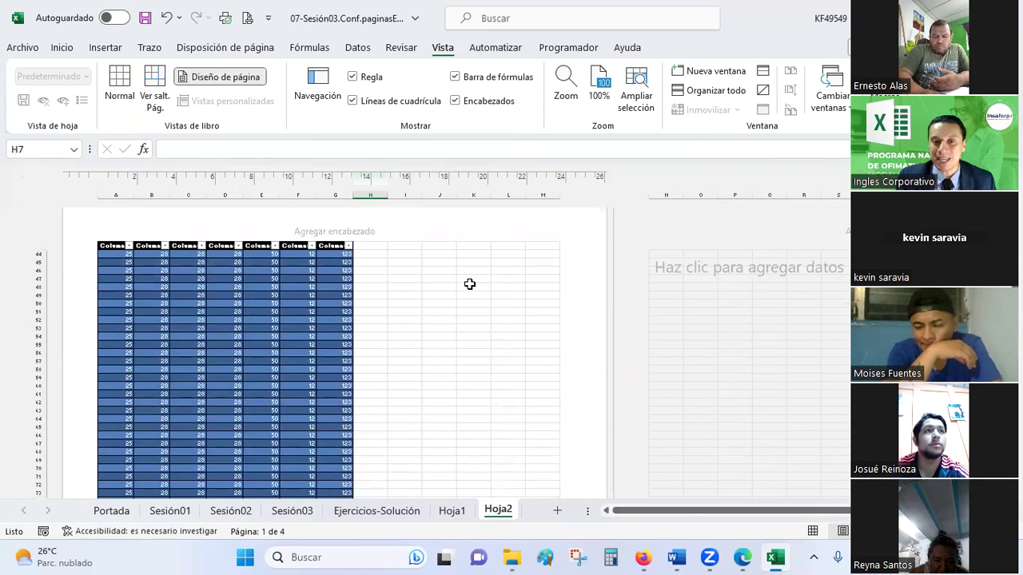
scroll(470, 284, "up", 5)
scroll(468, 285, "up", 5)
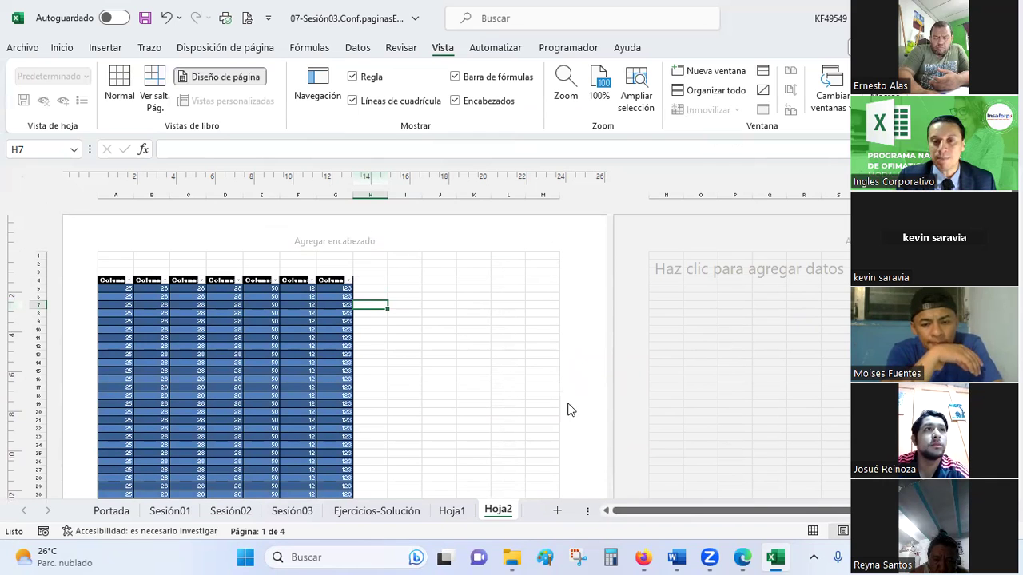
scroll(312, 234, "down", 1)
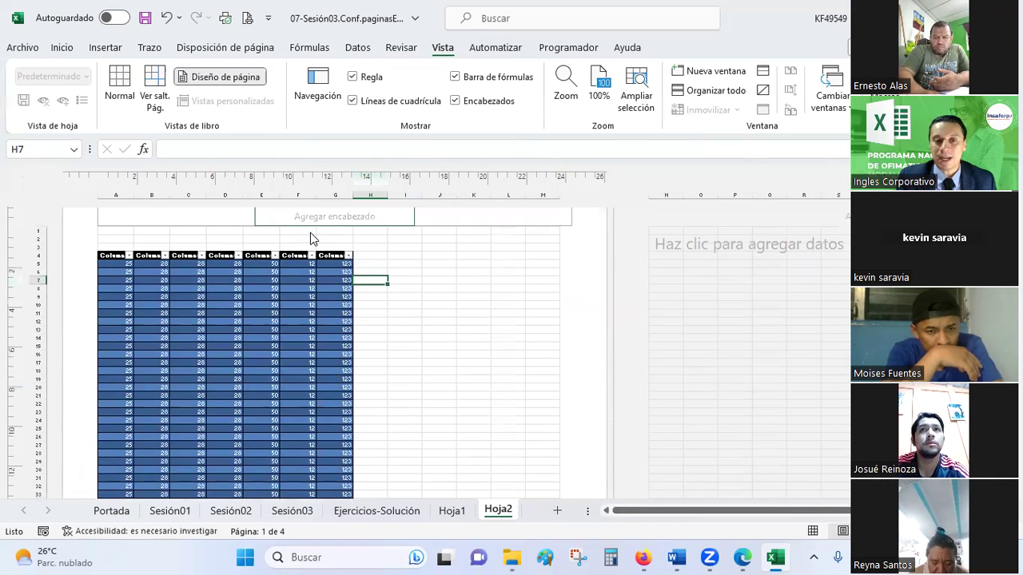
scroll(311, 238, "down", 4)
scroll(312, 237, "down", 4)
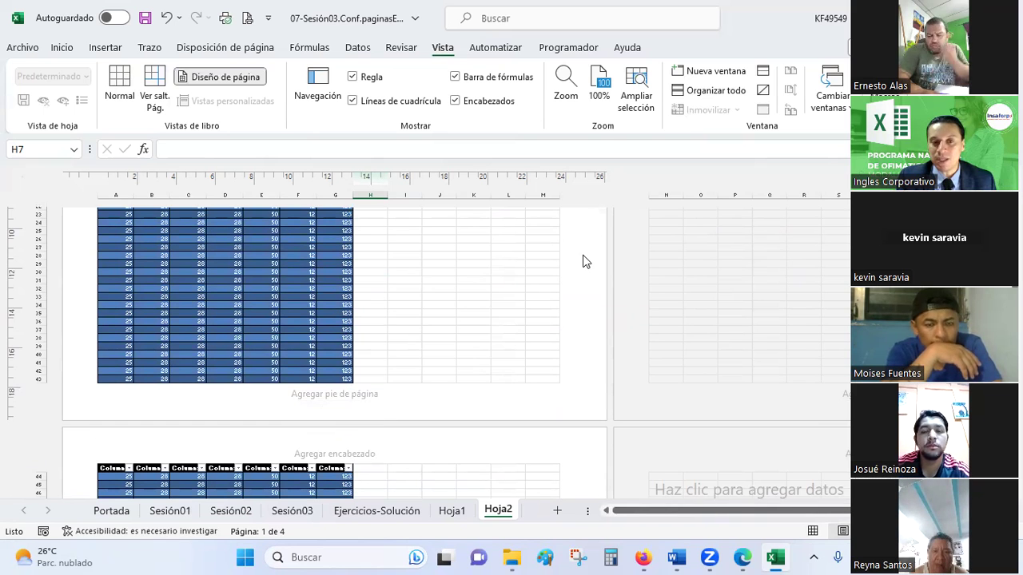
scroll(584, 262, "up", 9)
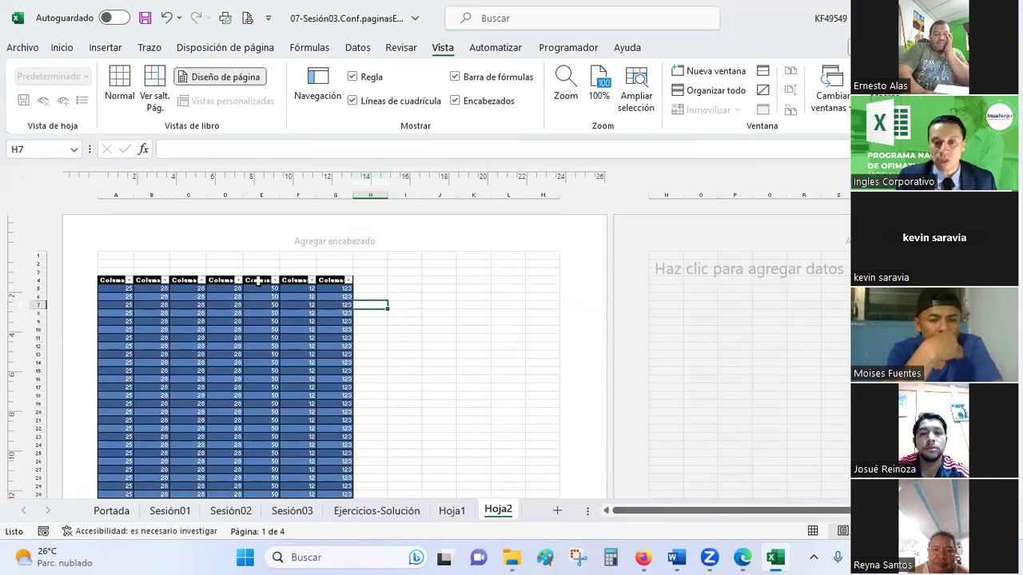
- Insert several empty columns at column F, via the right-click menu and Home > Insert
left_click(293, 196)
right_click(292, 197)
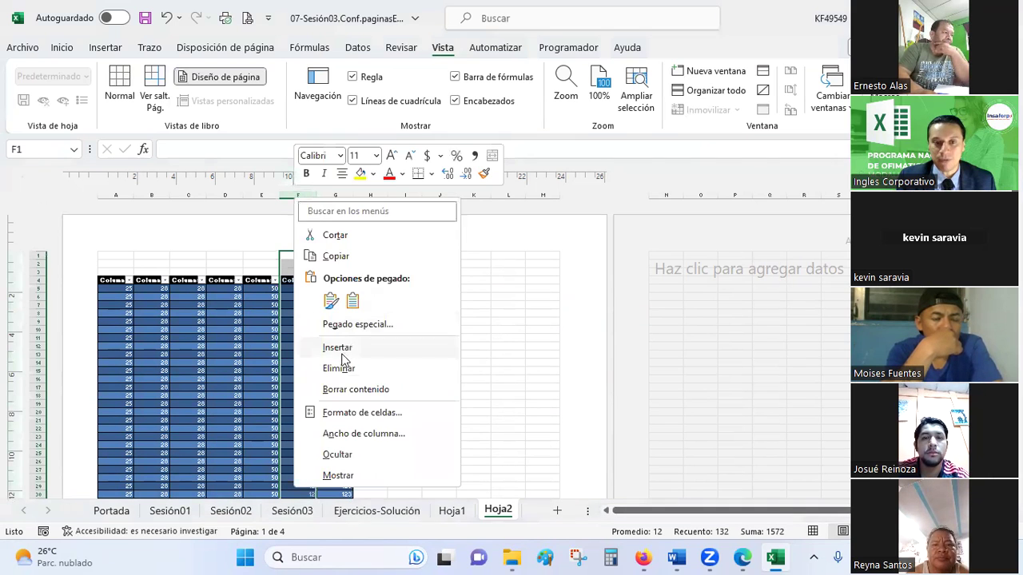
left_click(337, 348)
right_click(305, 192)
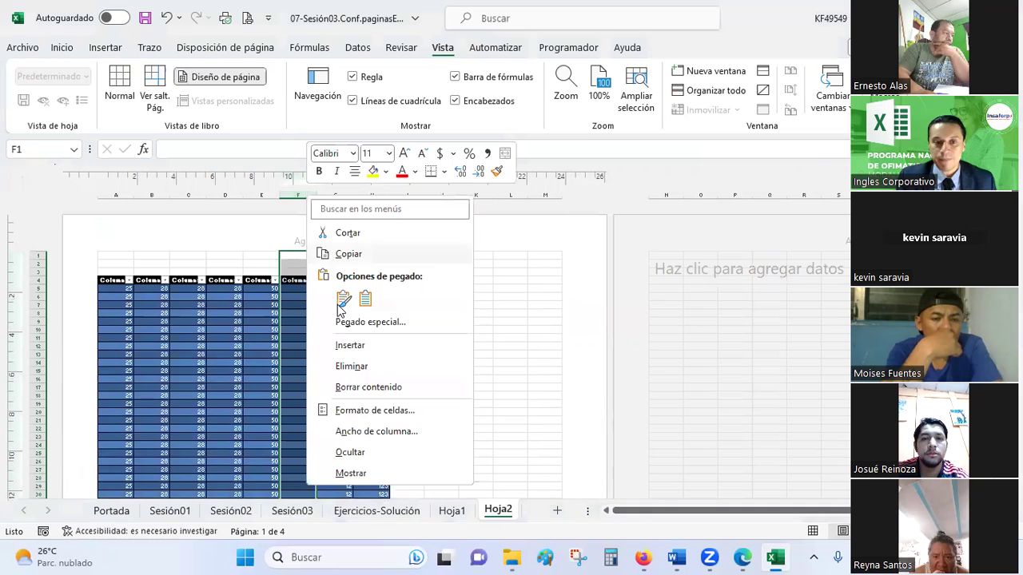
left_click(347, 346)
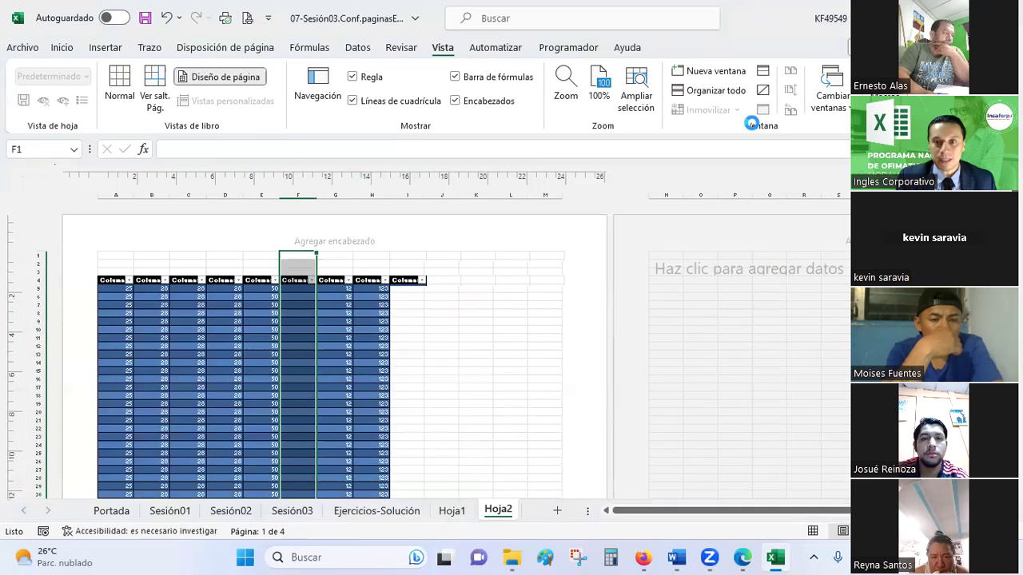
left_click(61, 48)
left_click(723, 70)
left_click(723, 70)
left_click(723, 70)
left_click(723, 70)
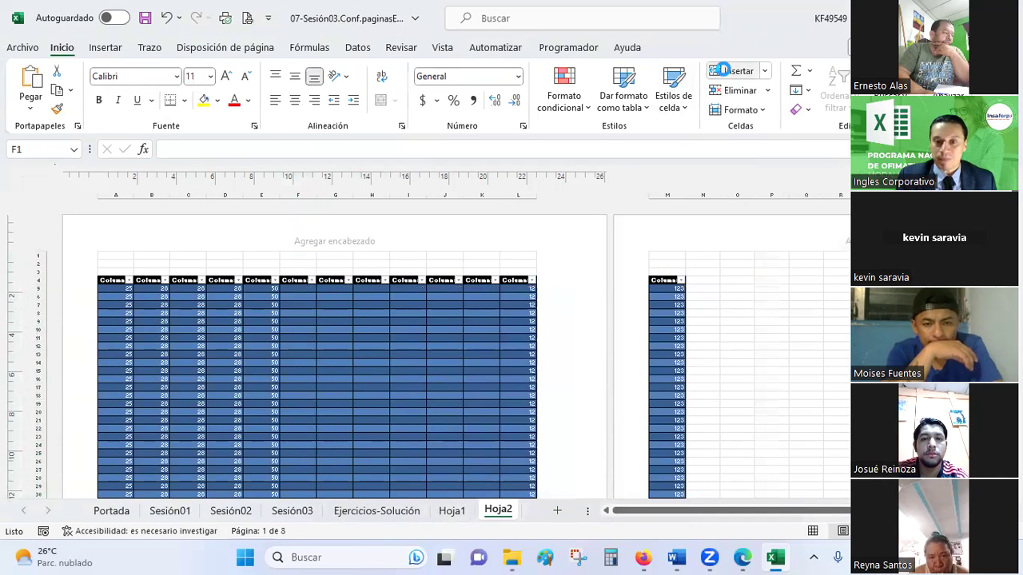
- Select table ranges on the first and second pages to check where the table now splits
left_click(372, 338)
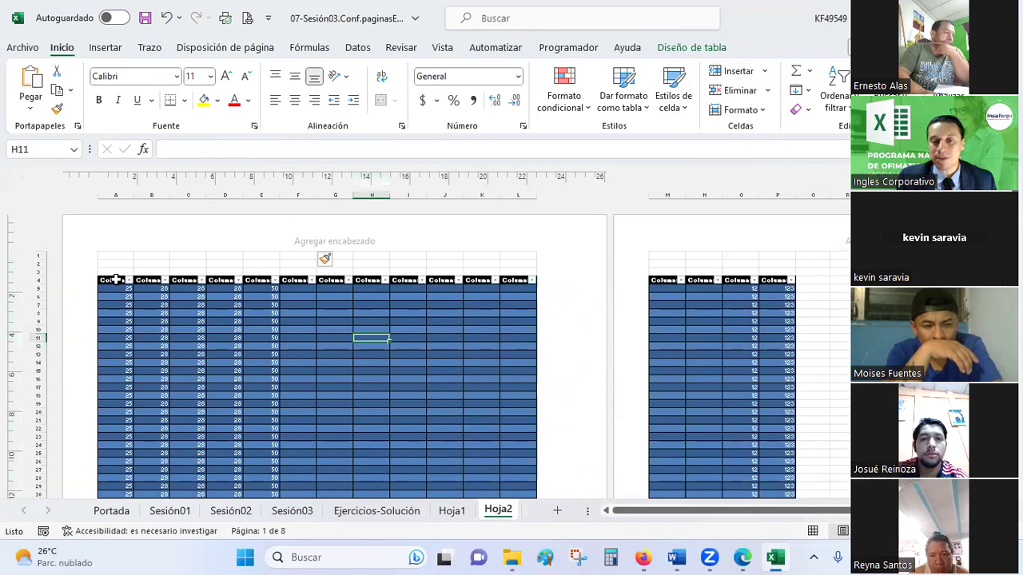
left_click_drag(115, 280, 447, 454)
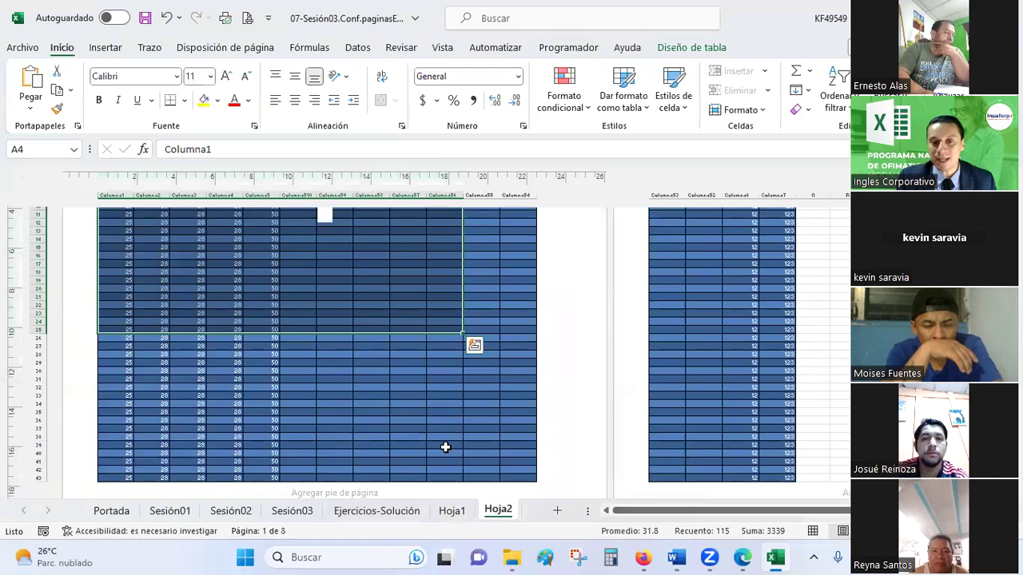
left_click(439, 422)
scroll(688, 402, "up", 5)
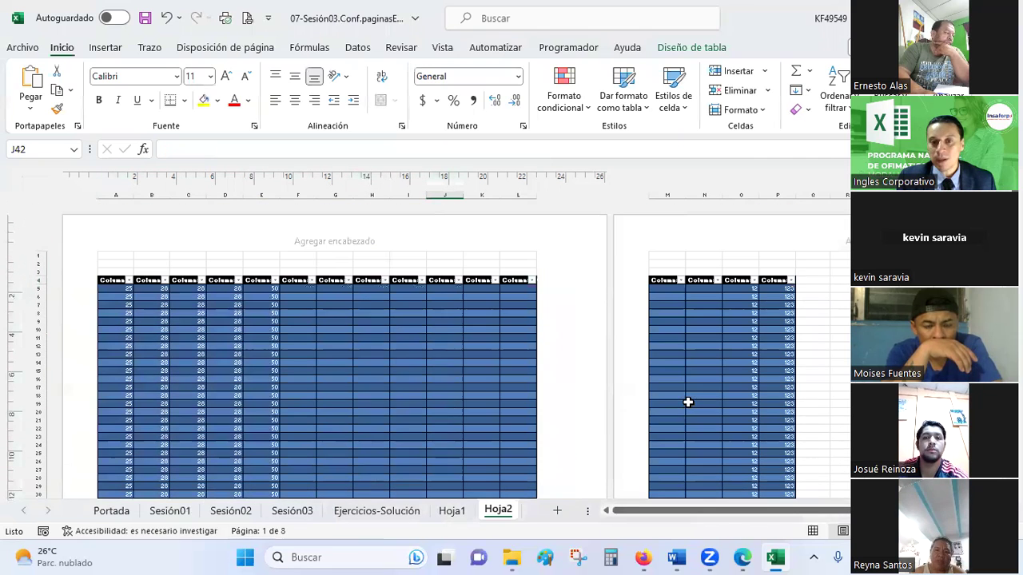
left_click_drag(654, 280, 804, 429)
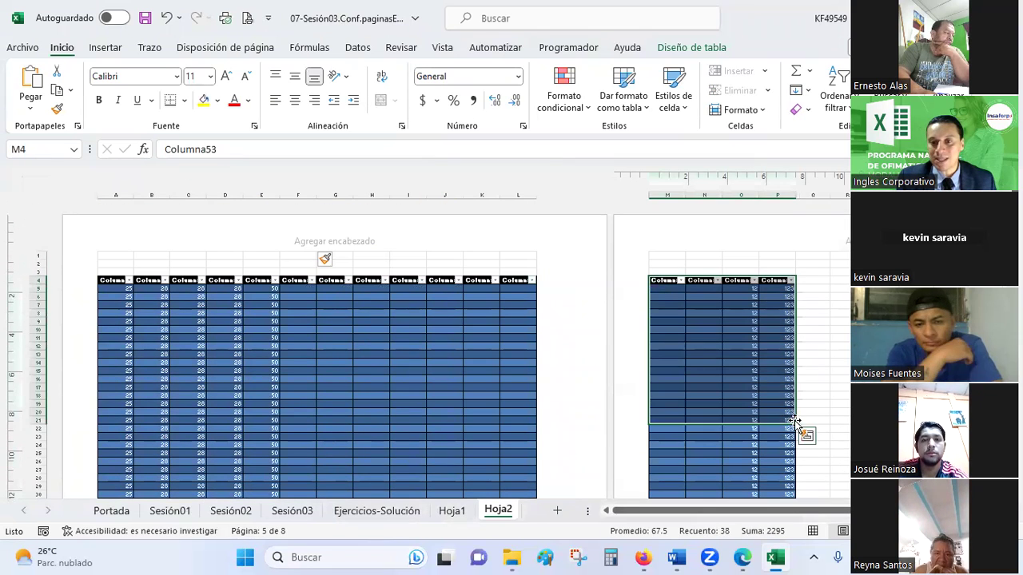
left_click(749, 368)
scroll(749, 369, "down", 3)
scroll(507, 365, "down", 5)
scroll(498, 354, "down", 5)
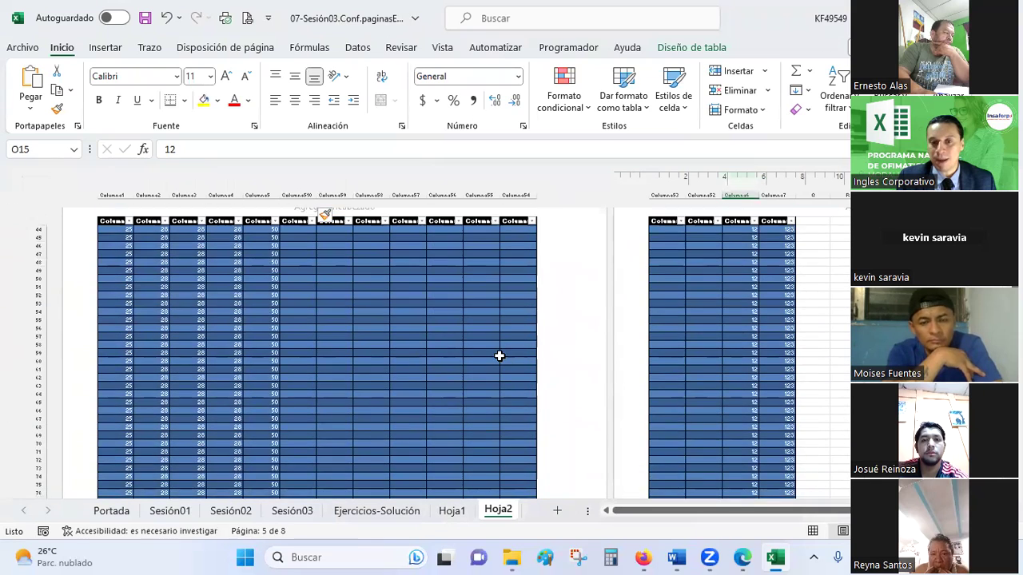
scroll(498, 354, "down", 5)
left_click(703, 336)
left_click(515, 344)
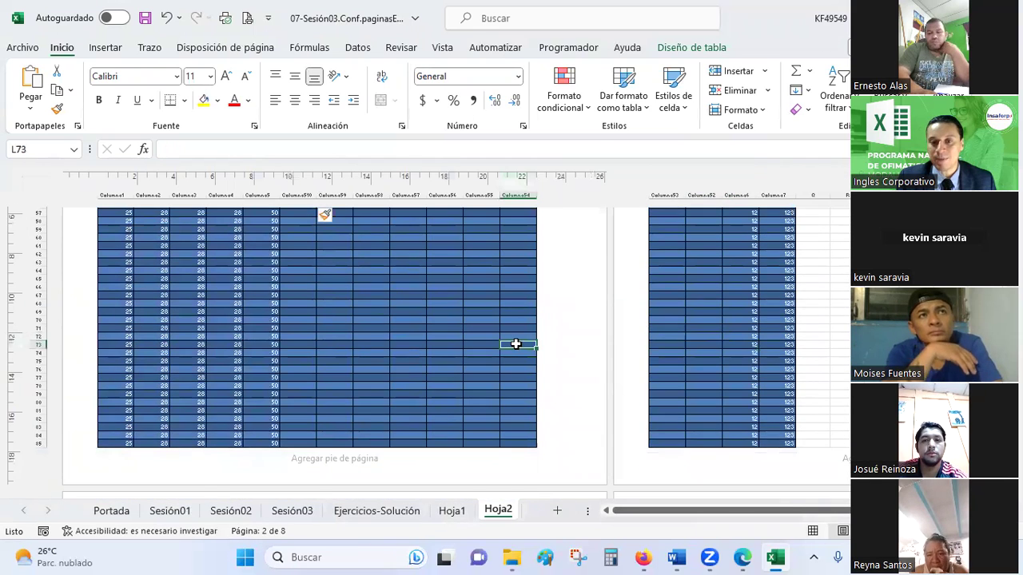
scroll(517, 348, "down", 3)
scroll(516, 344, "down", 5)
scroll(516, 344, "down", 5)
scroll(516, 344, "down", 5)
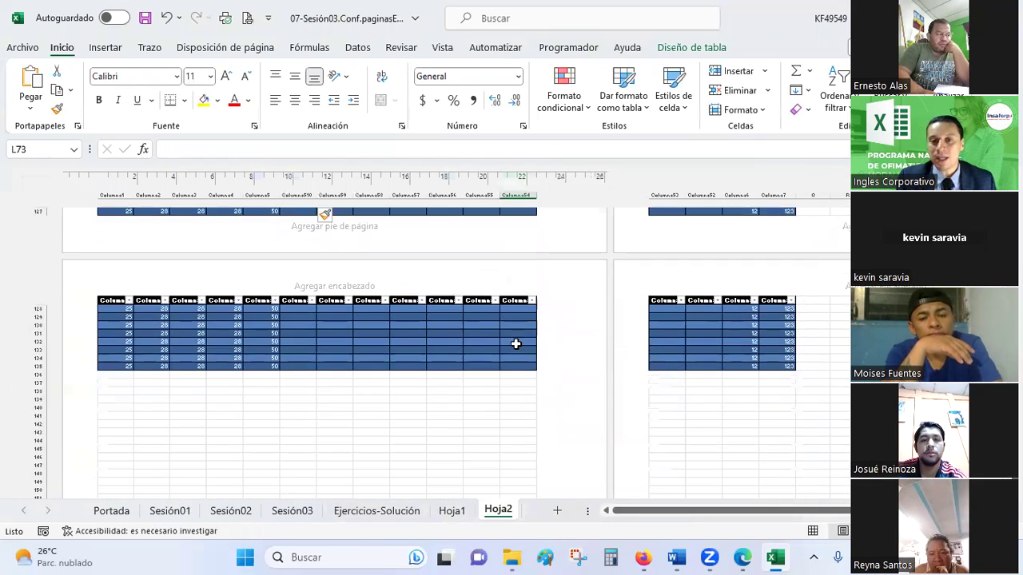
scroll(515, 344, "down", 2)
scroll(516, 344, "up", 3)
scroll(515, 344, "up", 10)
scroll(516, 344, "up", 8)
scroll(516, 344, "up", 5)
scroll(515, 343, "up", 3)
scroll(515, 344, "up", 5)
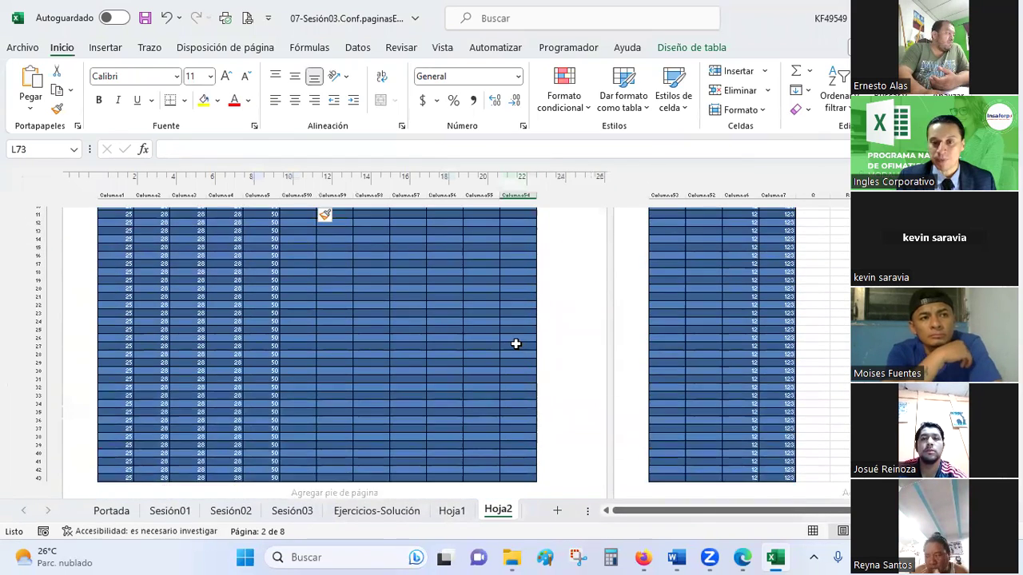
scroll(515, 344, "up", 5)
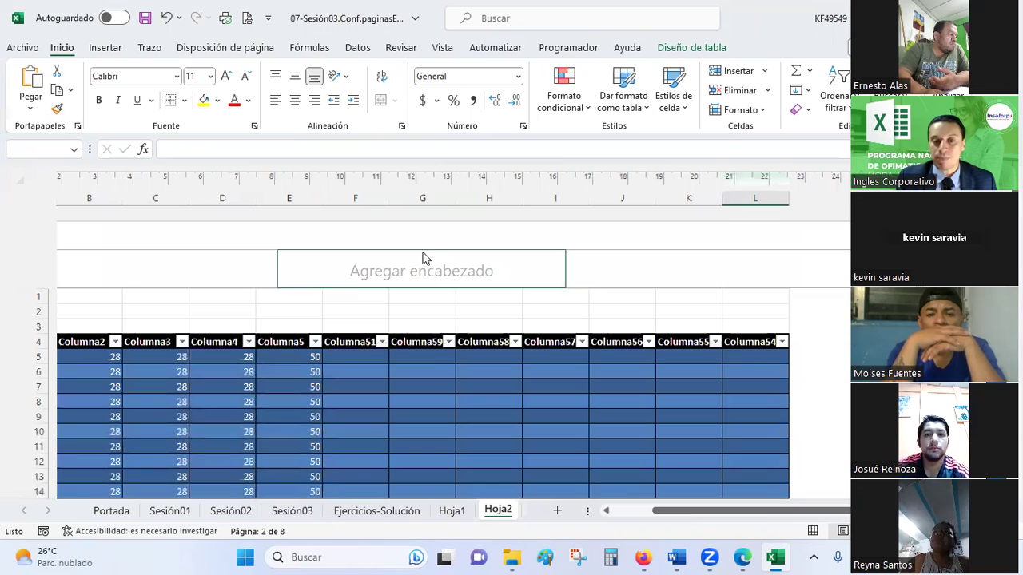
- Enter CURSO DE EXCEL BÁSICO in the centre header and SESIÓN 01 in the left header, then preview
left_click_drag(663, 510, 588, 510)
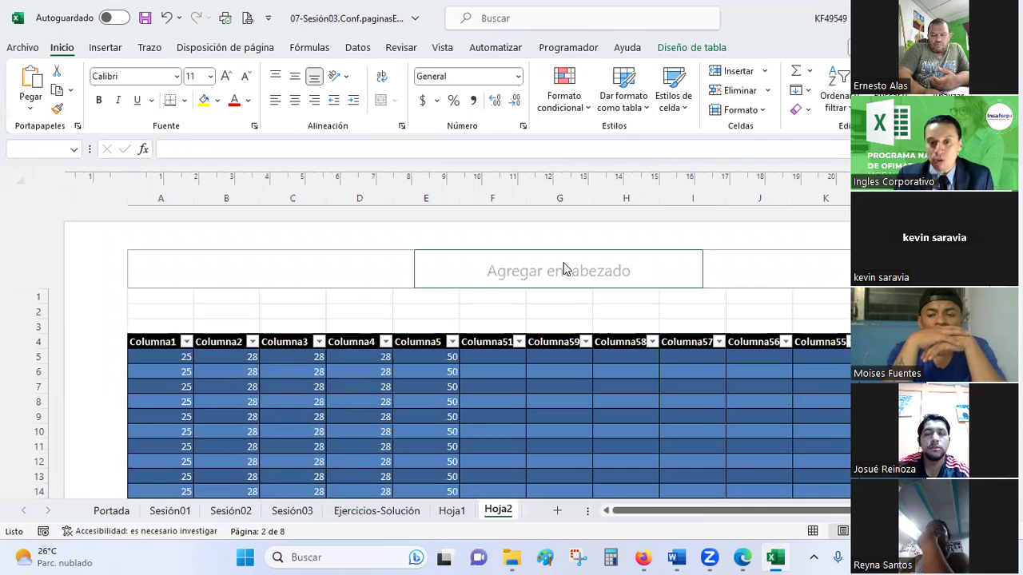
left_click(526, 275)
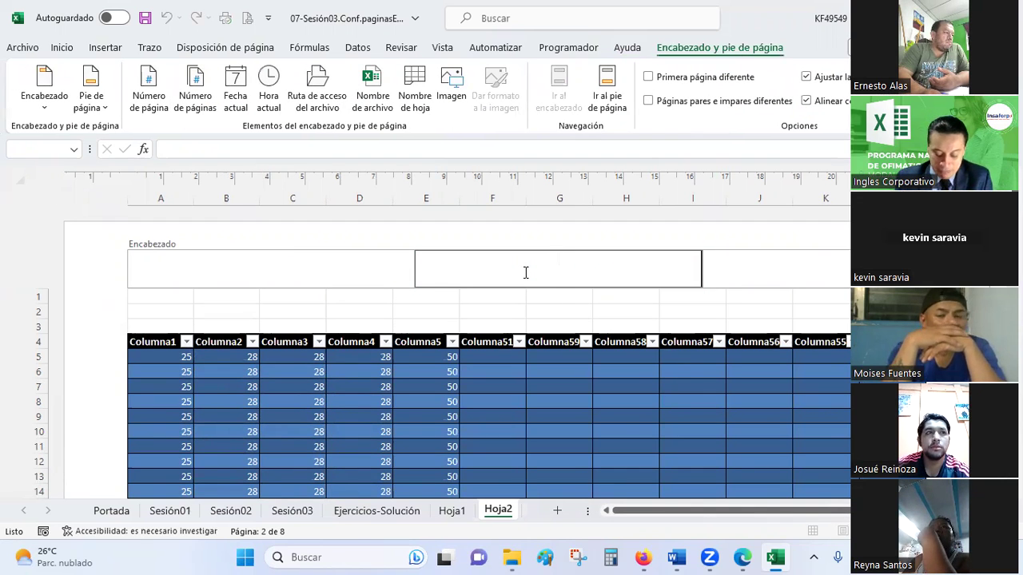
type("CURSO")
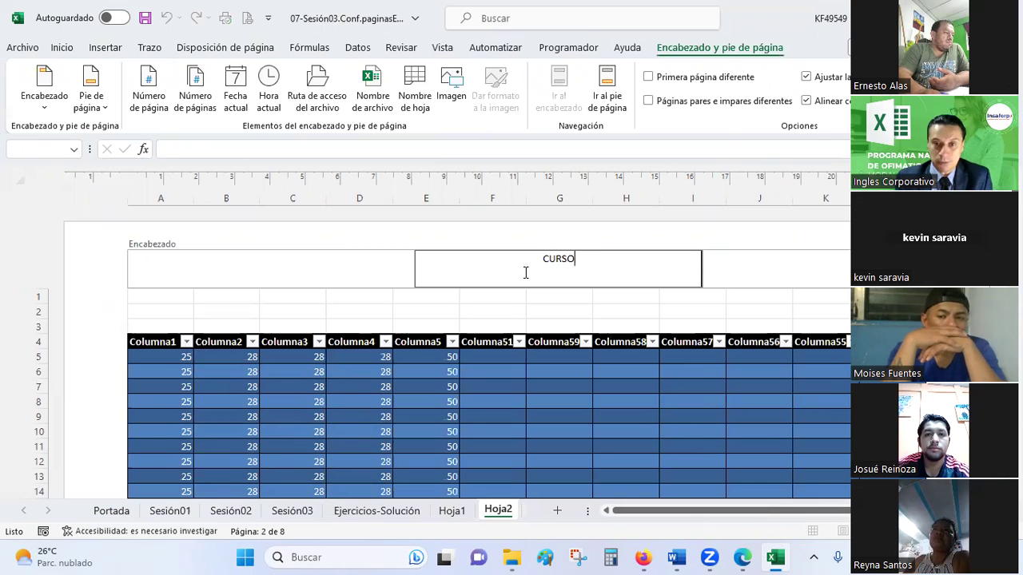
type(" DE EXCEL BÁSICO")
left_click(223, 272)
type("SIÓN 01")
left_click(774, 257)
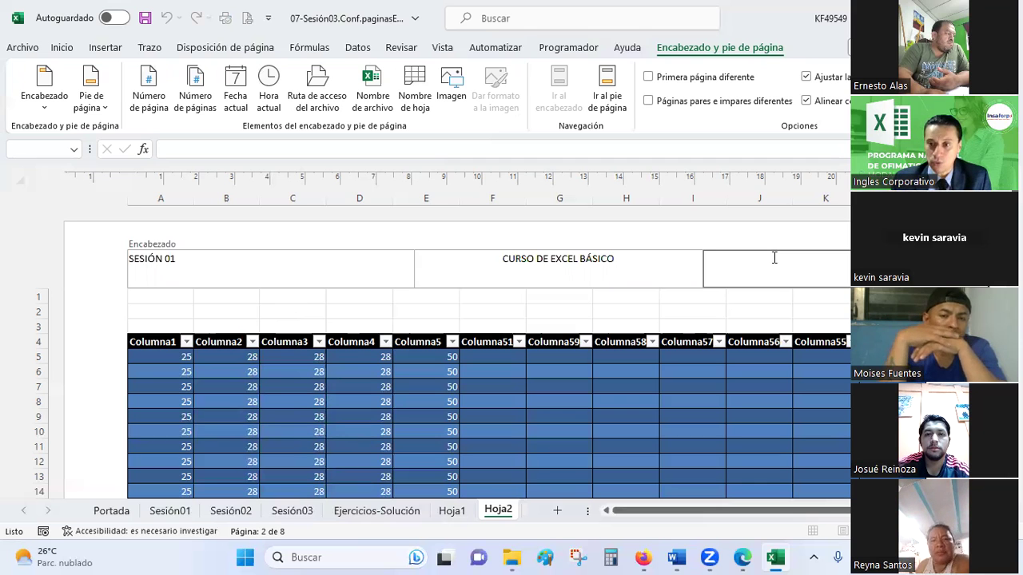
left_click(598, 315)
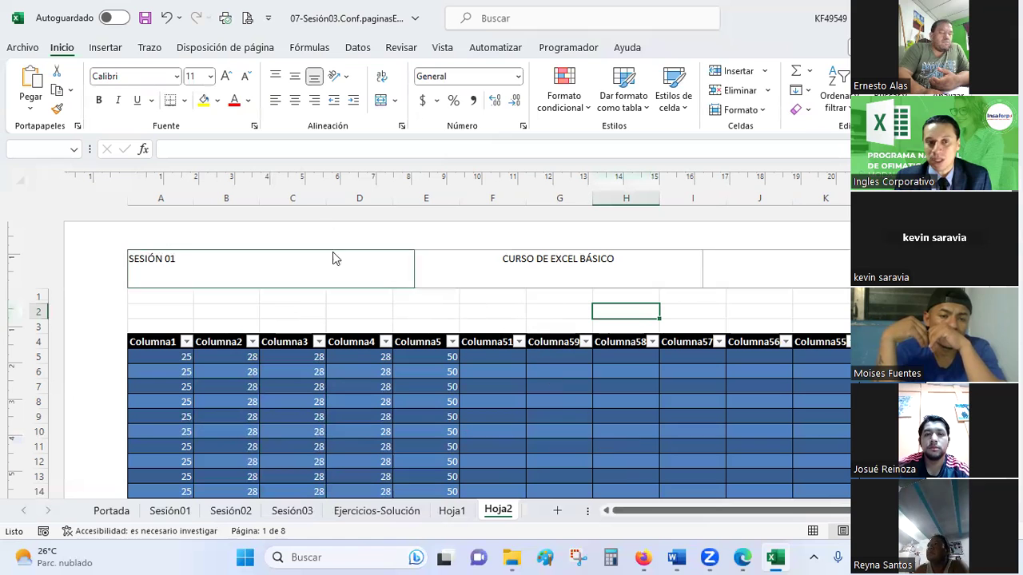
left_click(249, 20)
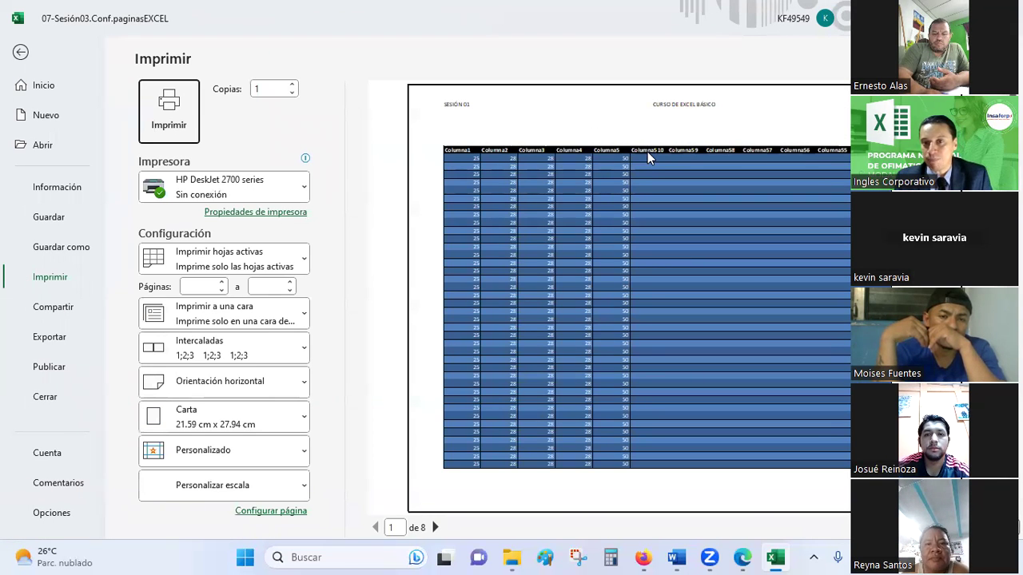
left_click(648, 152)
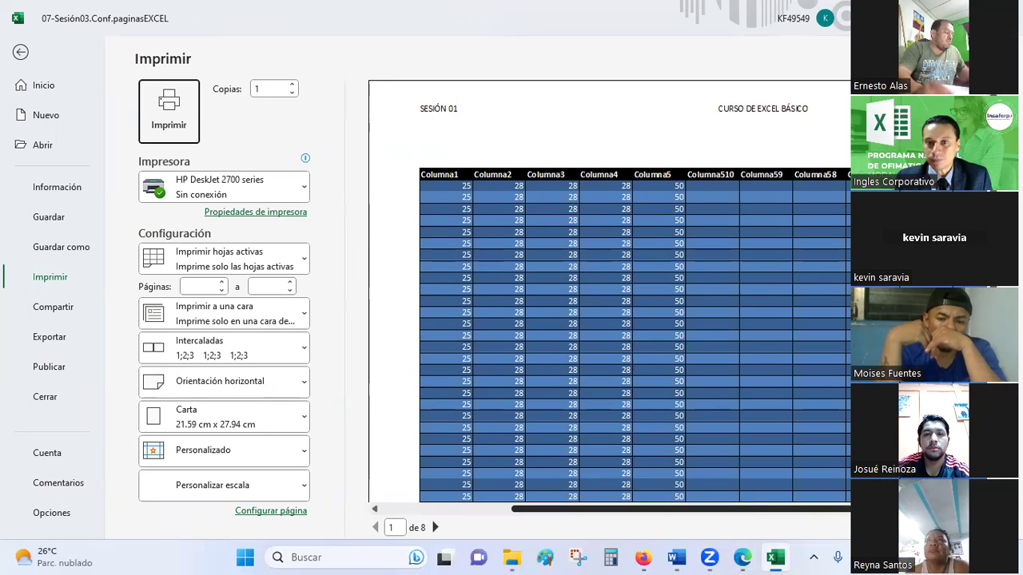
left_click_drag(739, 509, 869, 508)
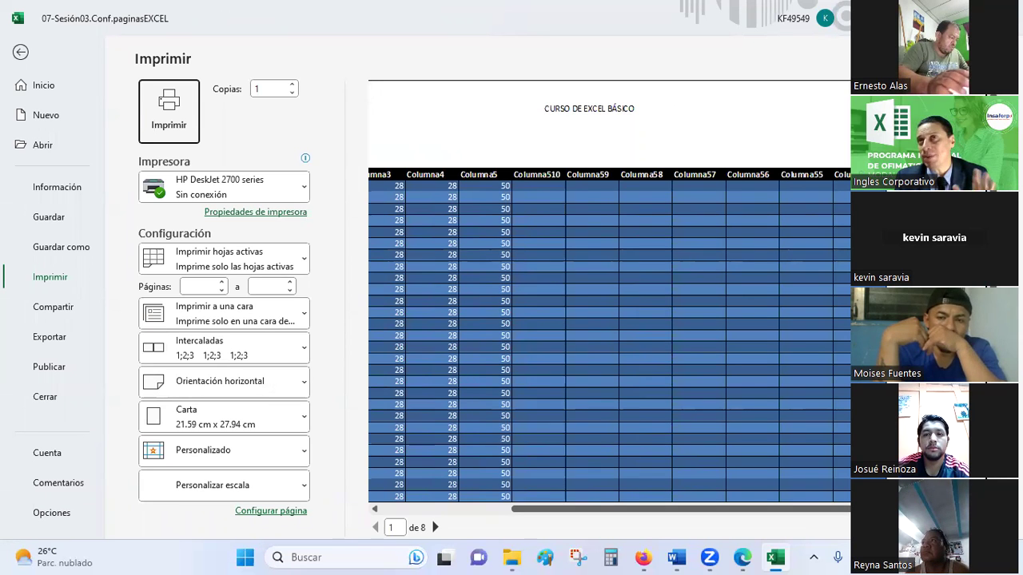
left_click(463, 508)
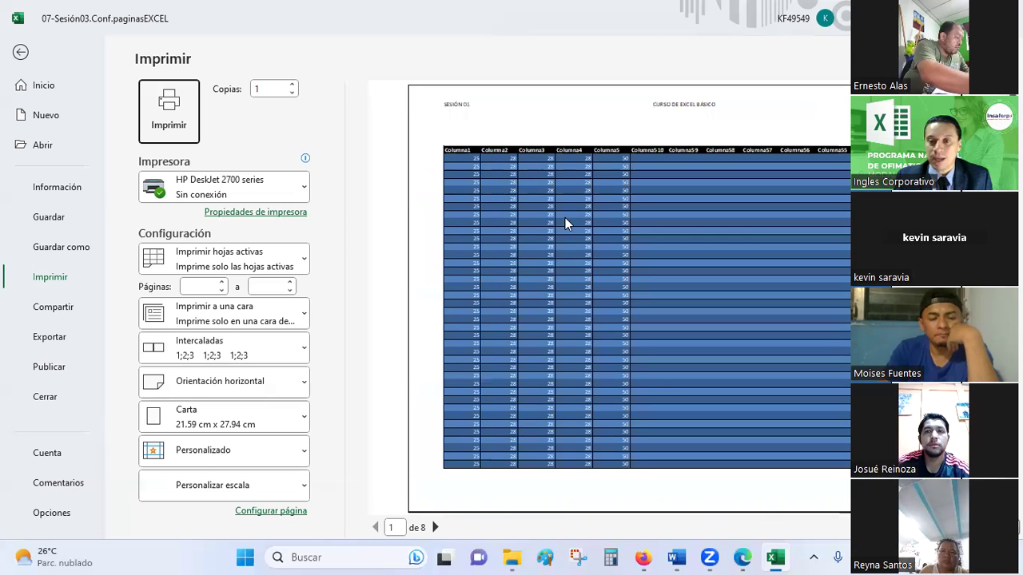
key("Escape")
- Type Curso de Excel Básico in the centre footer, capitalising the B, and check the print preview
scroll(375, 396, "down", 3)
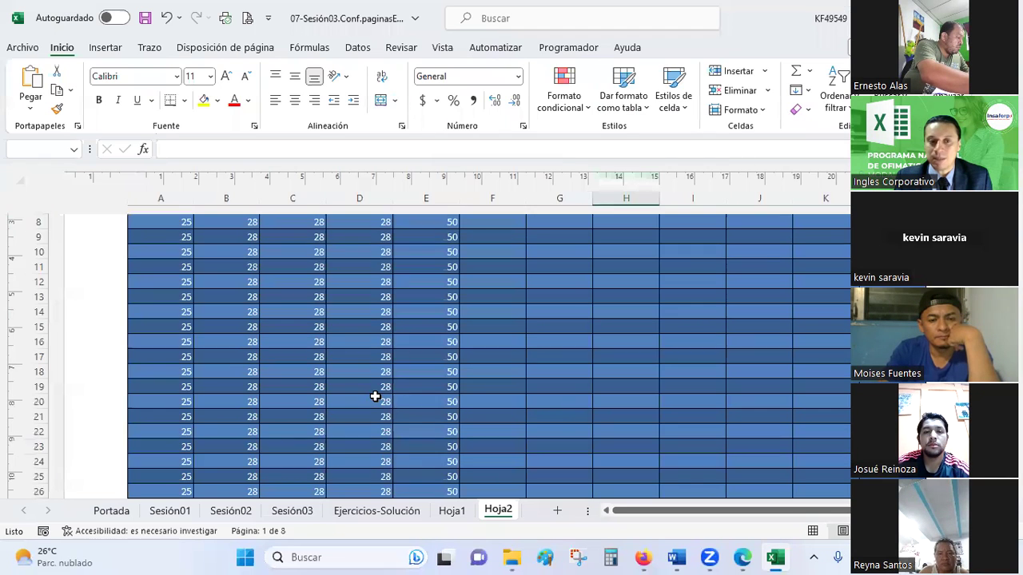
scroll(376, 392, "down", 12)
scroll(377, 392, "down", 1)
left_click(482, 374)
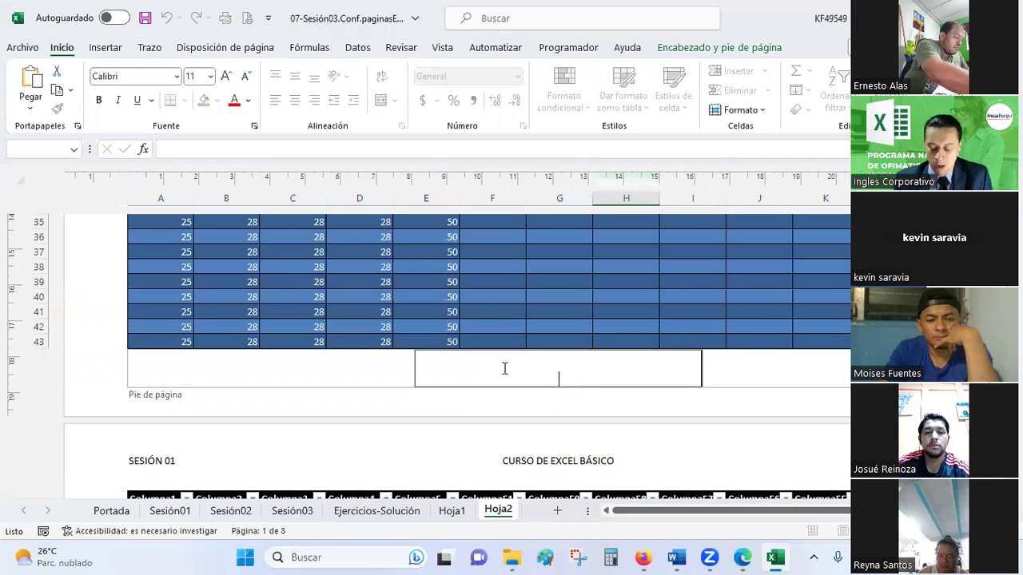
type("Curso de Excel")
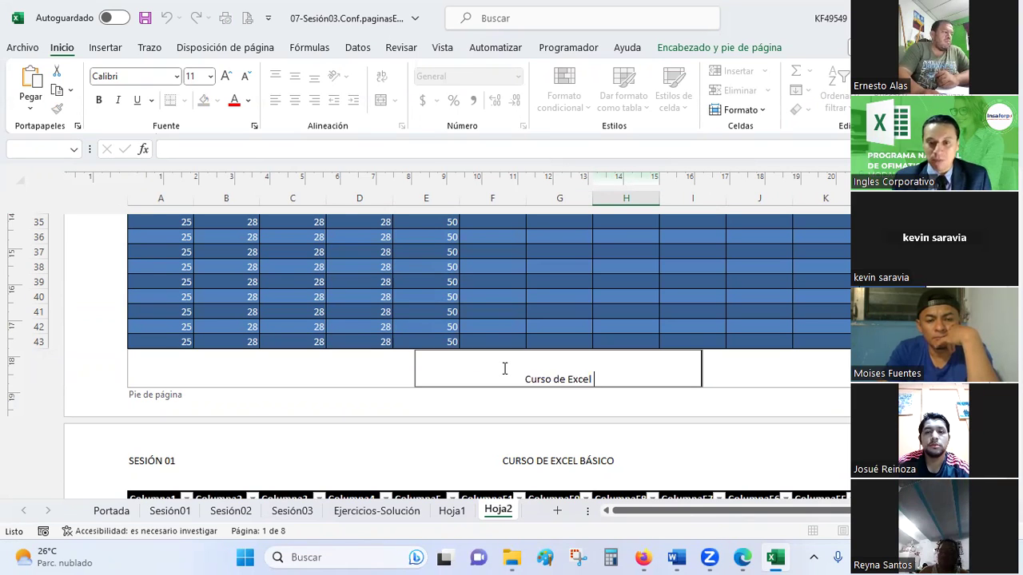
type(" básico")
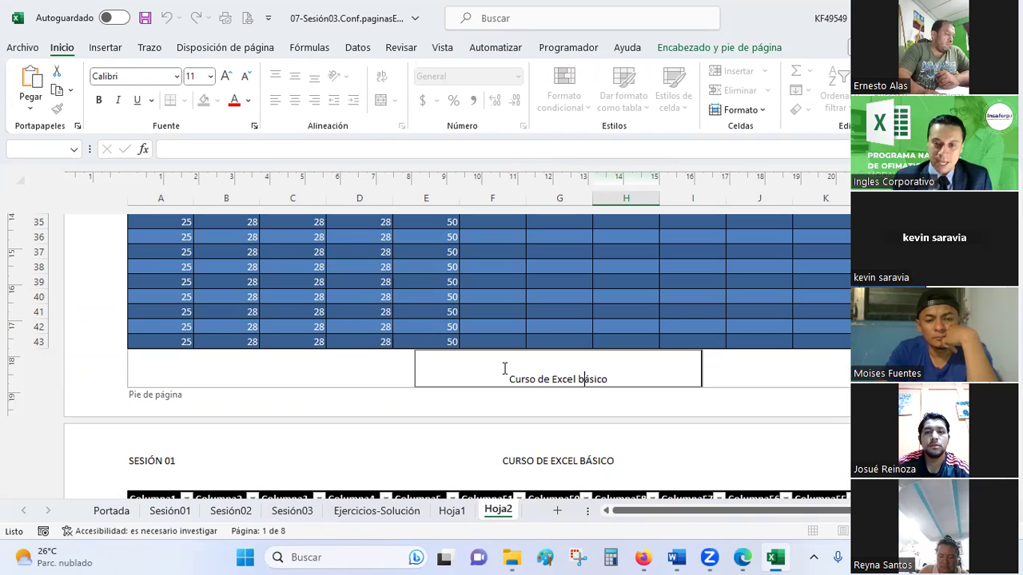
key("BackSpace")
type("B")
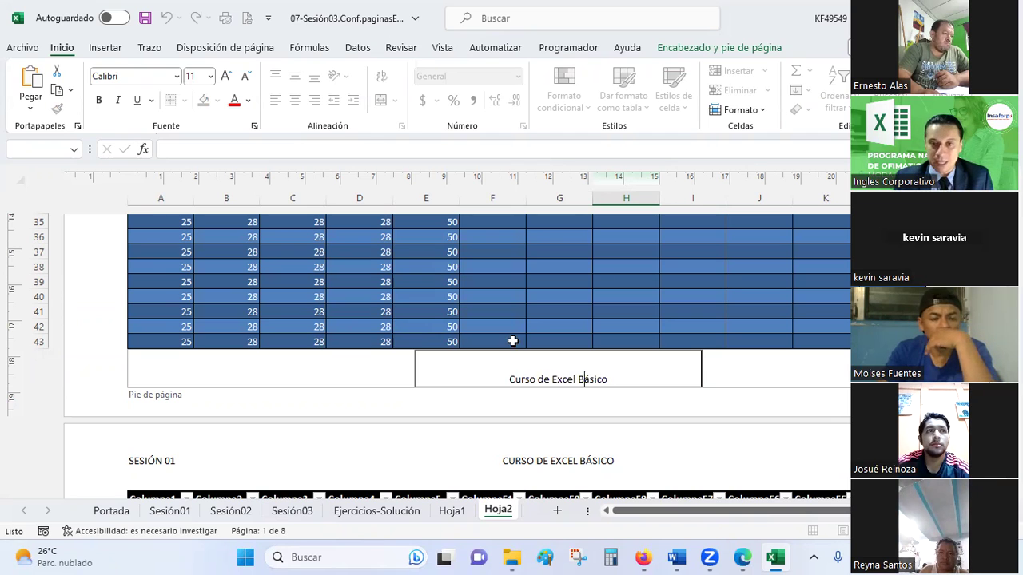
left_click(512, 341)
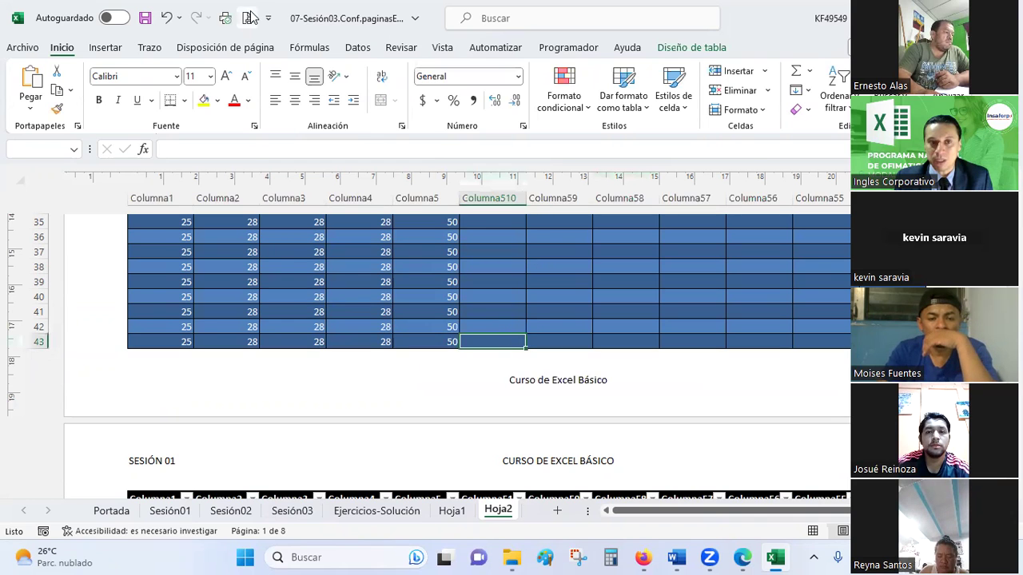
left_click(248, 18)
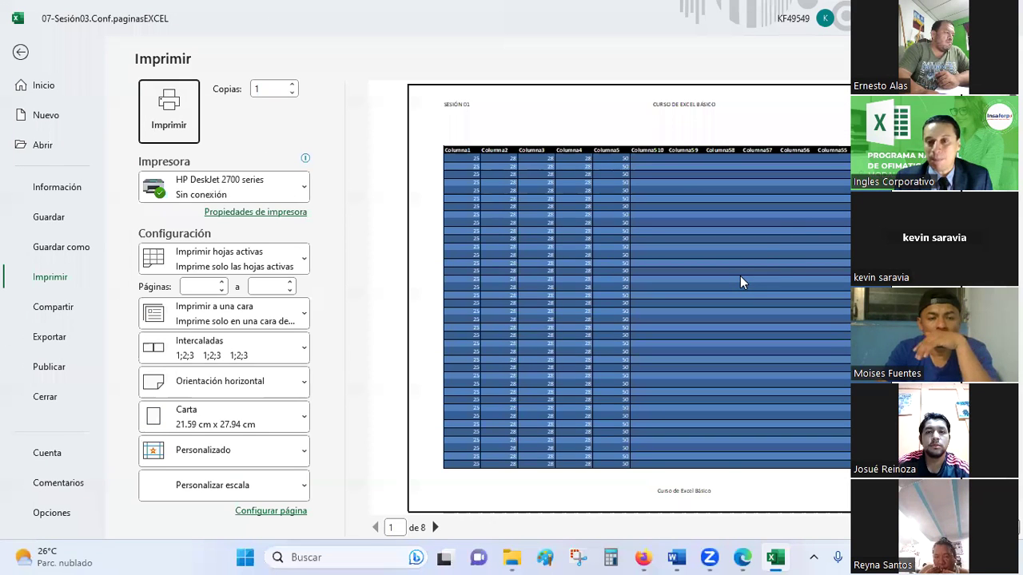
scroll(741, 281, "down", 7)
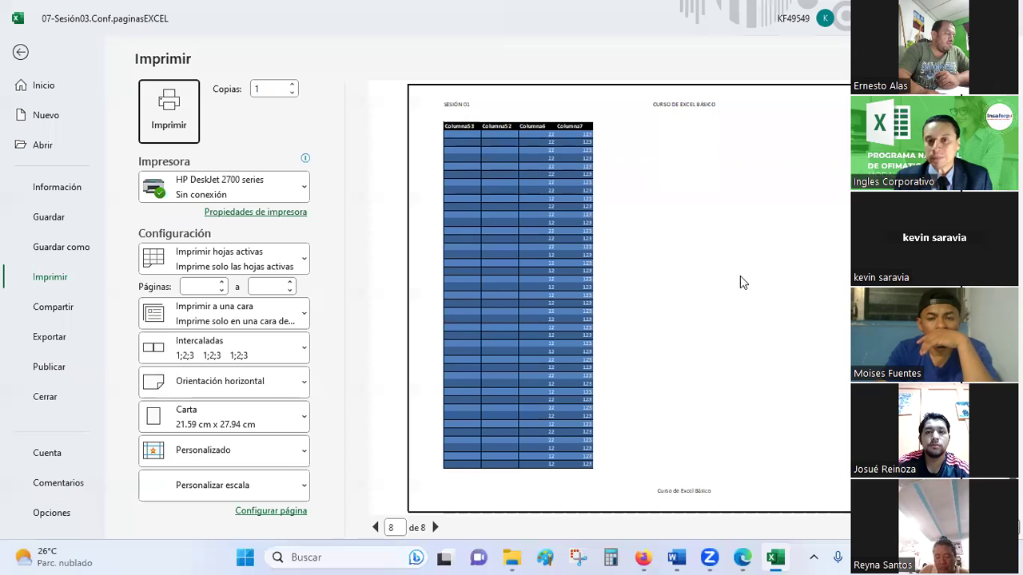
key("Escape")
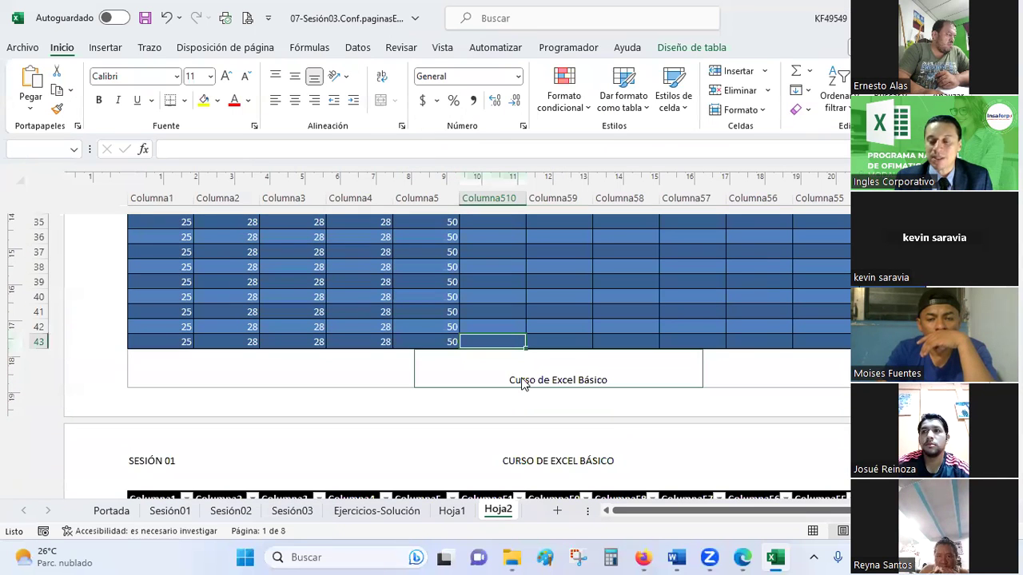
scroll(521, 382, "up", 7)
scroll(521, 382, "up", 4)
scroll(521, 382, "up", 2)
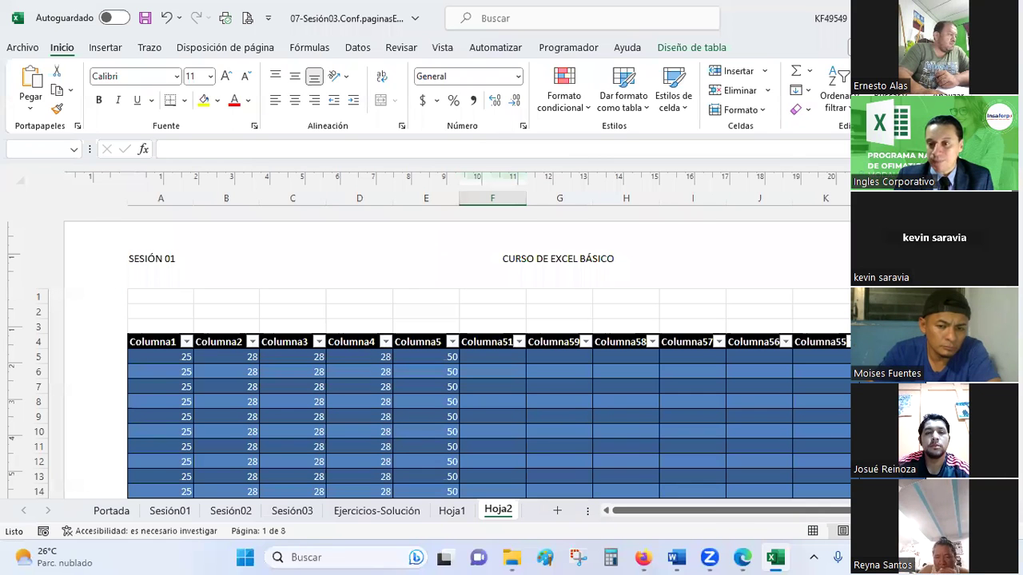
key("alt+w")
key("i")
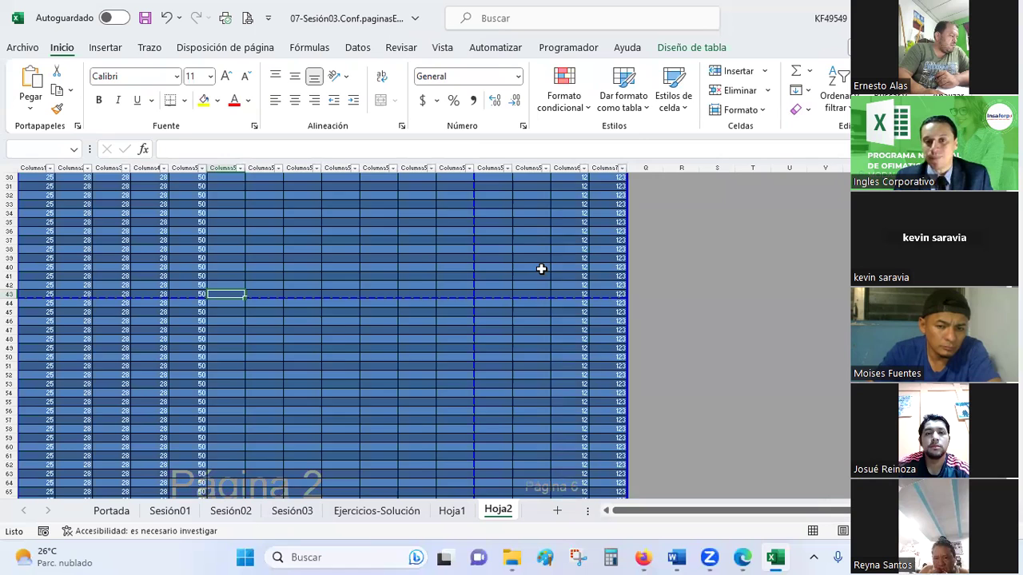
scroll(541, 270, "down", 1)
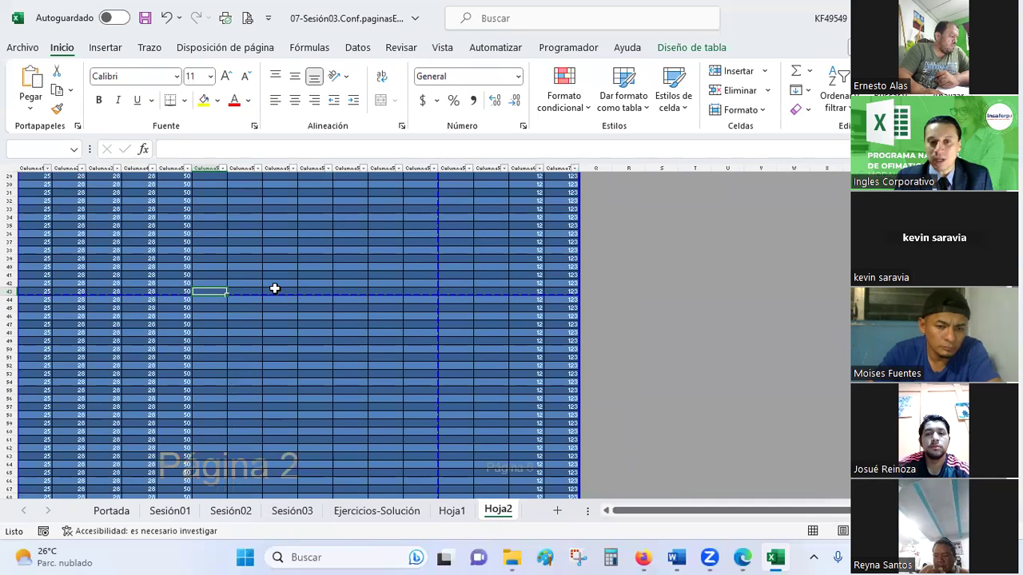
scroll(275, 288, "up", 4)
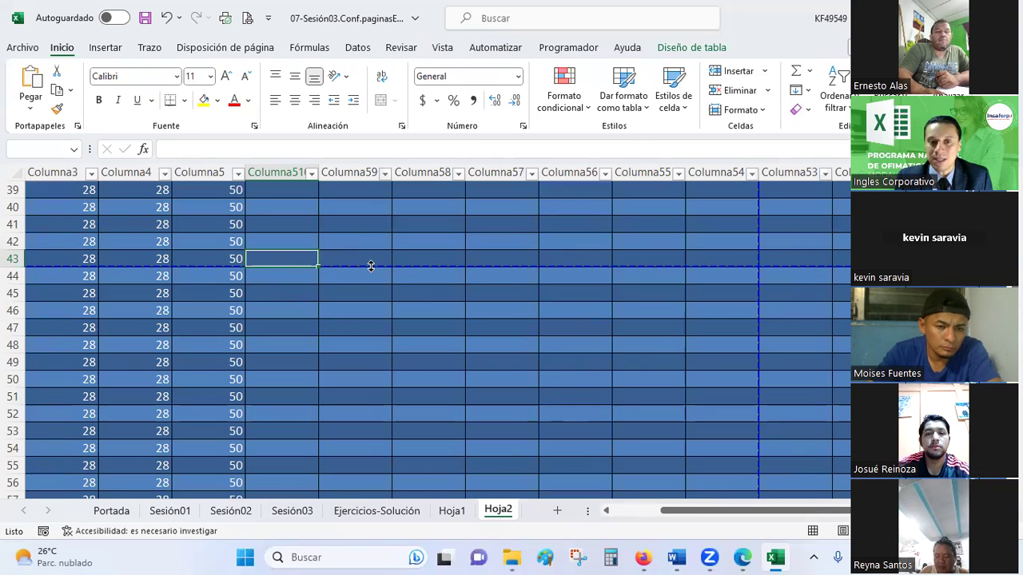
scroll(548, 306, "up", 4)
scroll(548, 306, "up", 5)
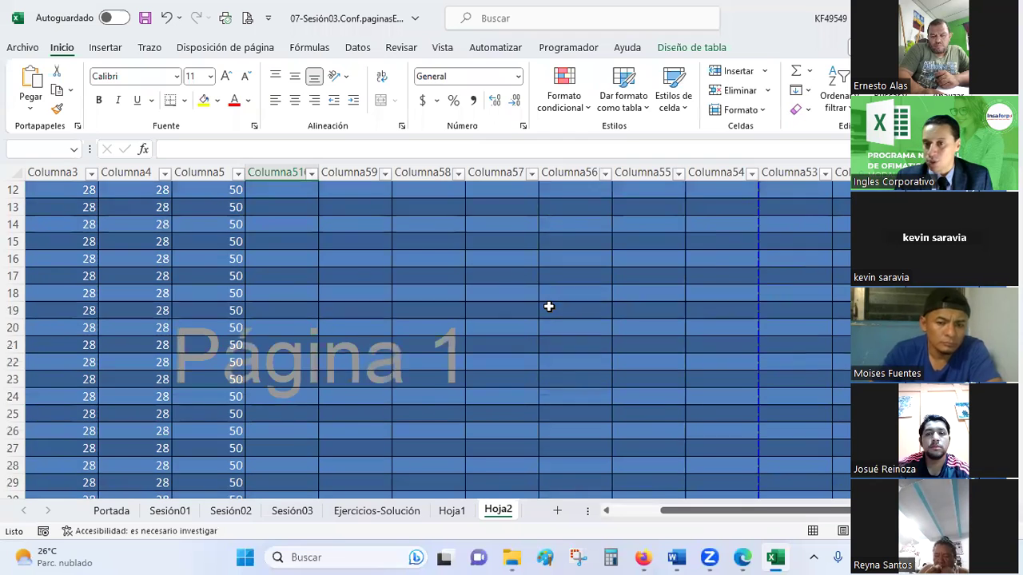
scroll(576, 305, "up", 4)
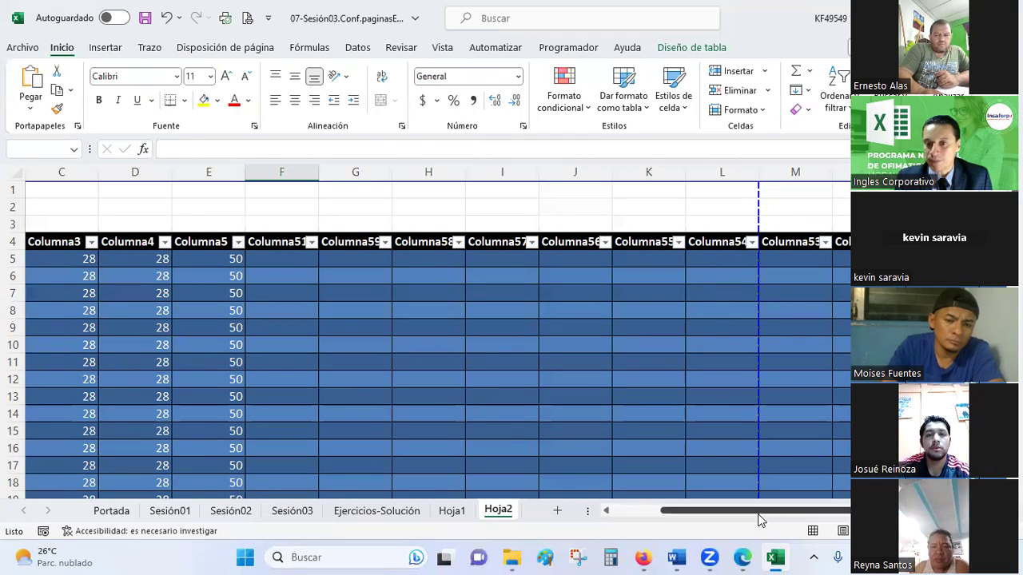
left_click_drag(760, 510, 782, 510)
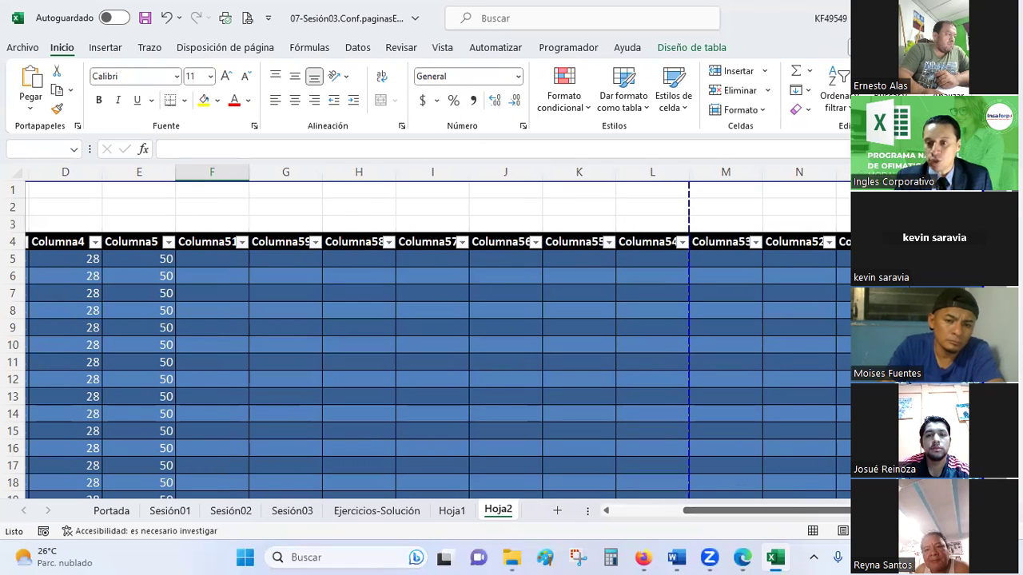
scroll(831, 240, "right", 2)
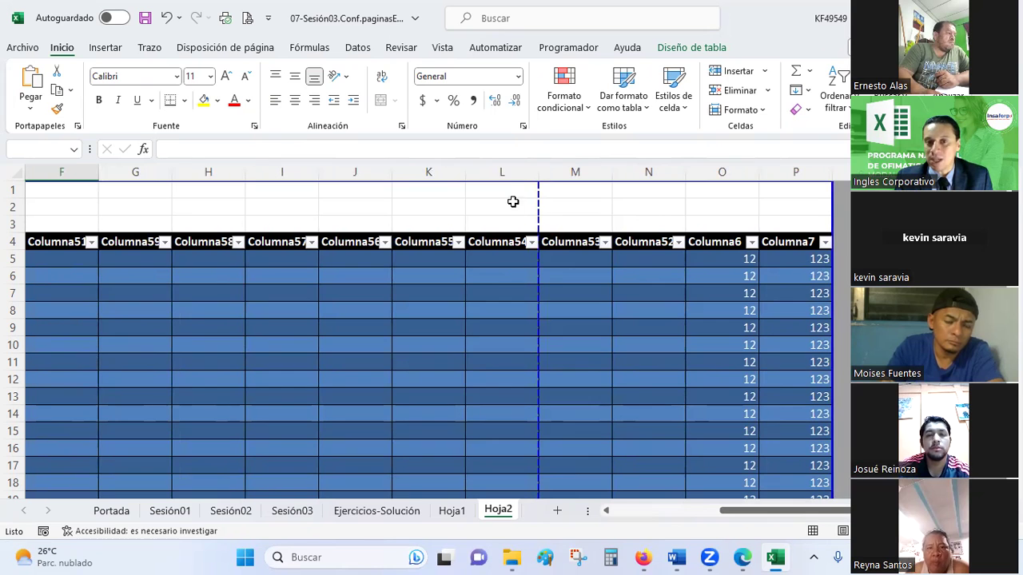
left_click(503, 172)
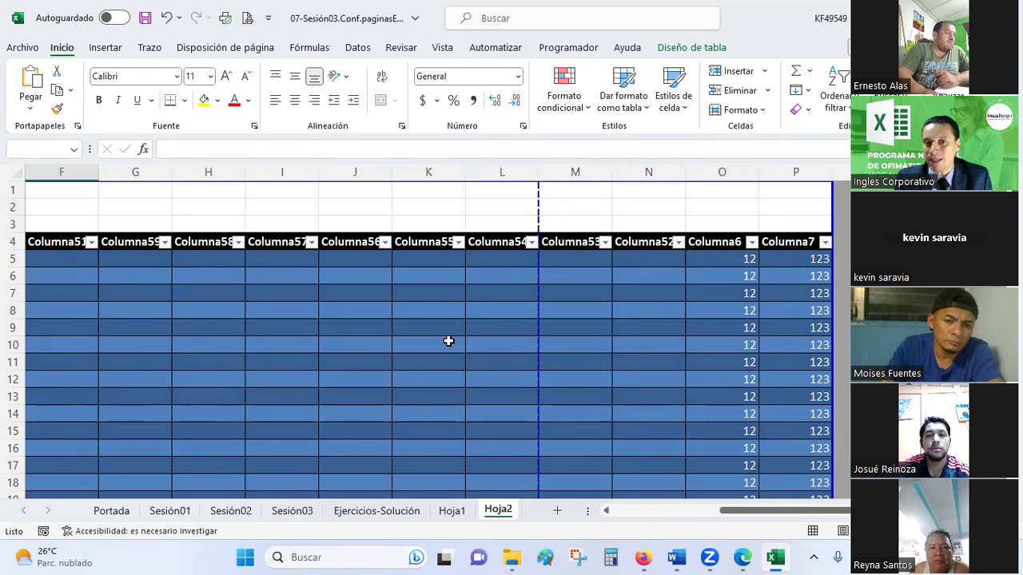
scroll(449, 341, "down", 3)
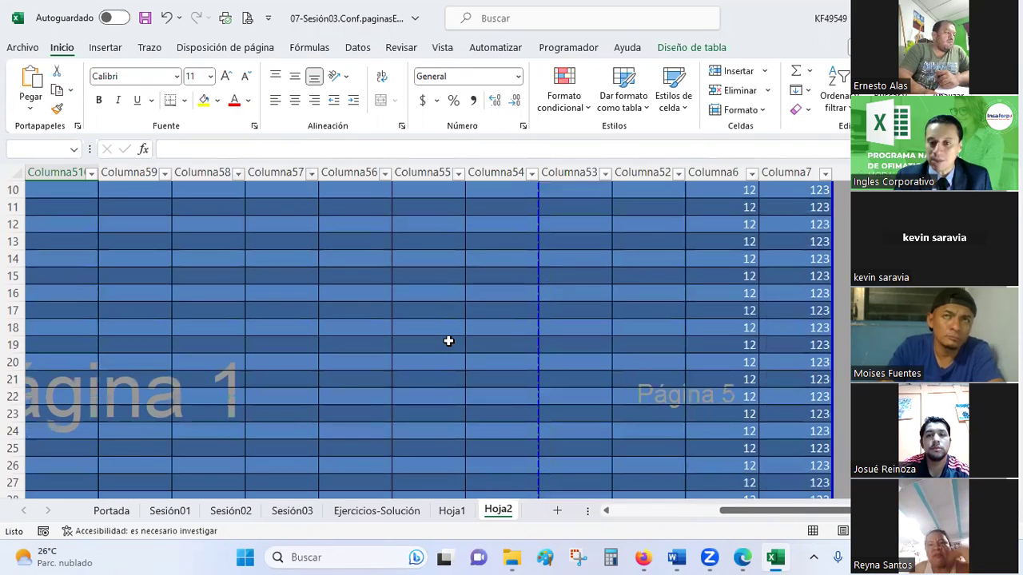
left_click(844, 533)
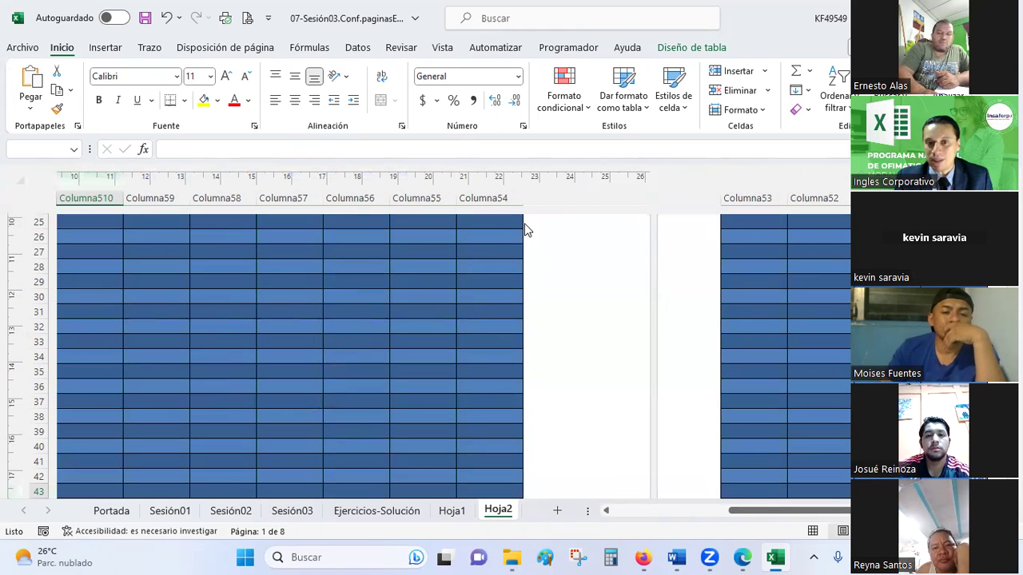
- Switch Hoja2 to page break preview and scroll down to row 135, where Página 4 ends
scroll(472, 430, "left", 5)
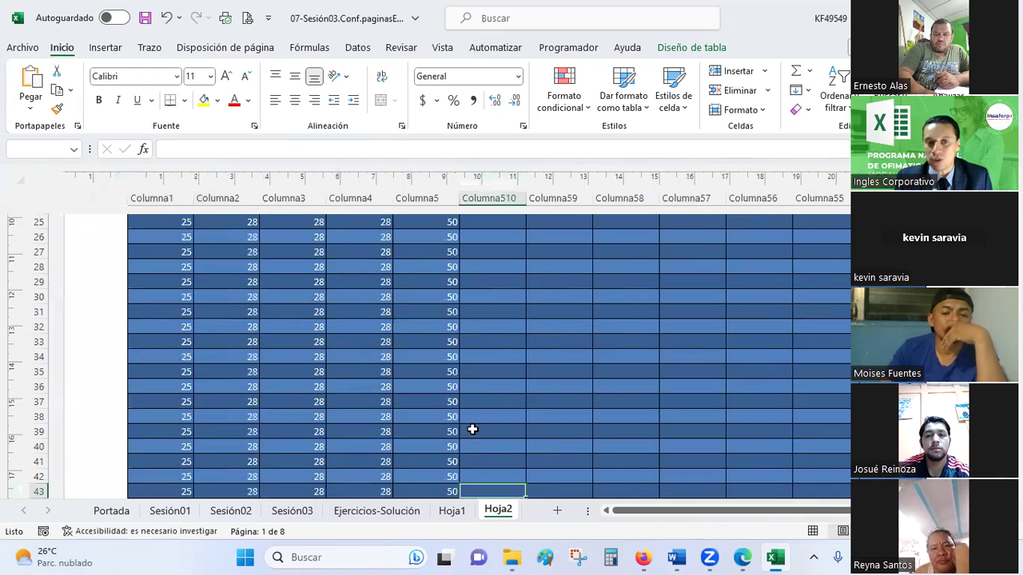
scroll(462, 373, "down", 1)
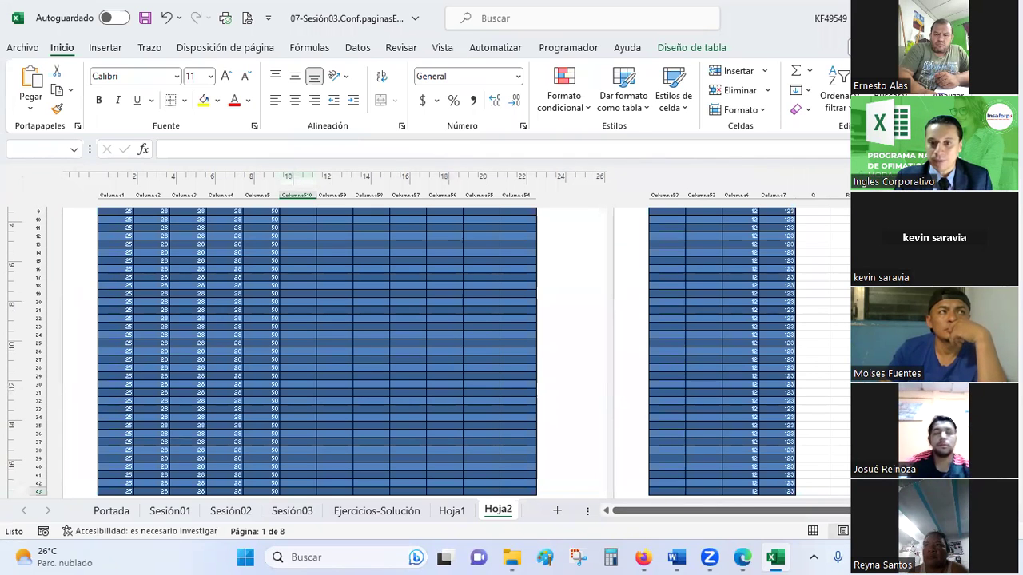
left_click(813, 530)
scroll(432, 336, "down", 2)
scroll(432, 336, "down", 3)
scroll(432, 335, "down", 5)
scroll(432, 335, "down", 4)
scroll(432, 336, "down", 4)
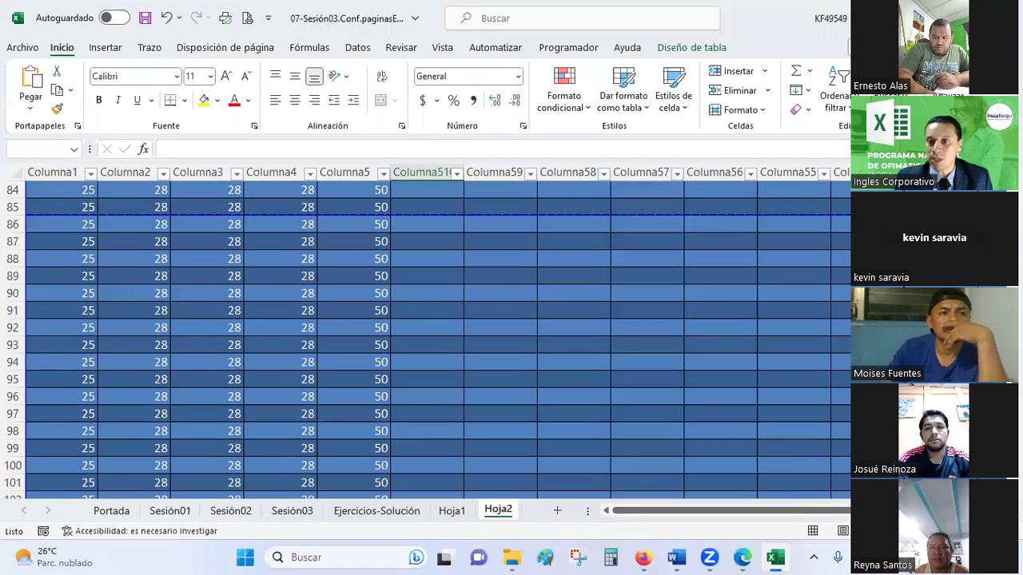
scroll(735, 303, "down", 8)
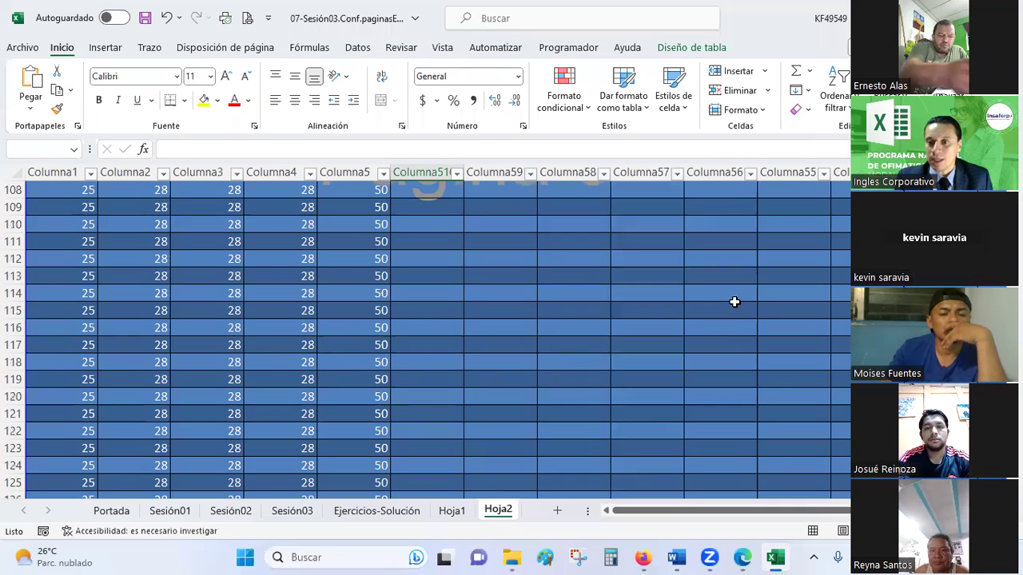
scroll(735, 302, "down", 3)
scroll(734, 302, "down", 4)
scroll(751, 276, "up", 2)
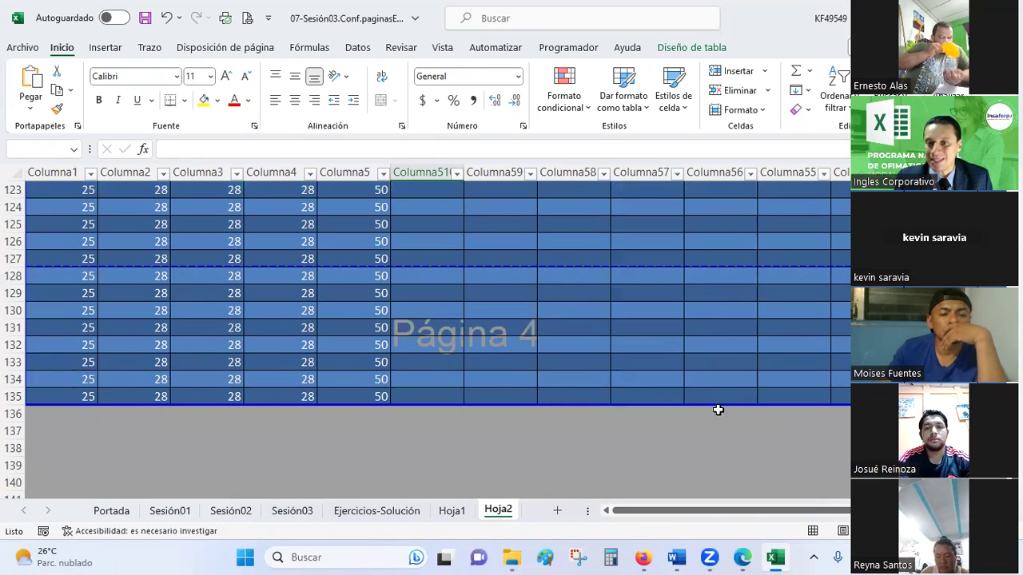
mouse_move(838, 512)
left_mouse_down()
mouse_move(812, 331)
mouse_move(511, 457)
left_mouse_up()
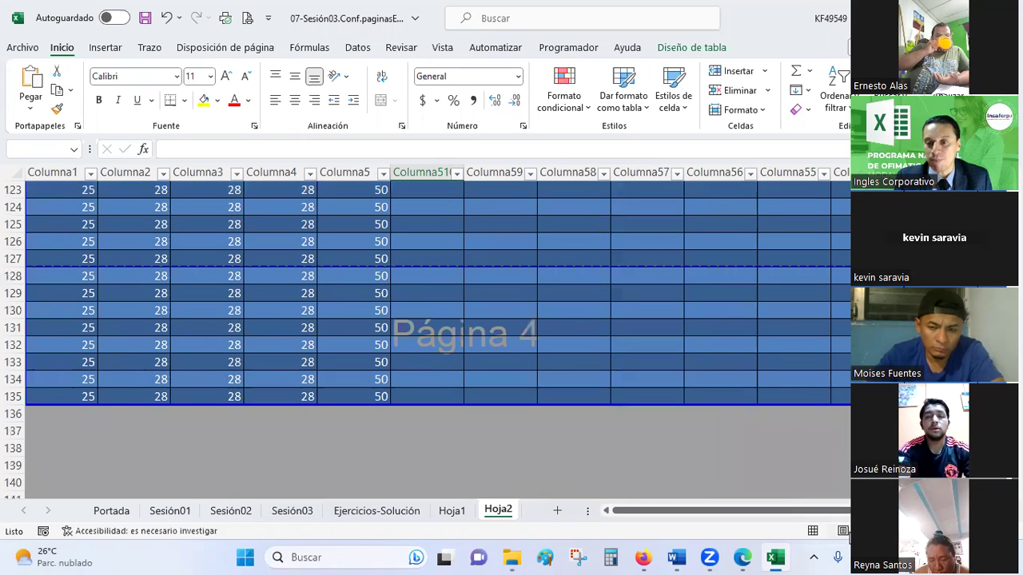
left_click(843, 532)
scroll(472, 294, "down", 5)
scroll(469, 286, "down", 3)
scroll(469, 285, "down", 3)
scroll(469, 286, "down", 4)
scroll(469, 285, "down", 3)
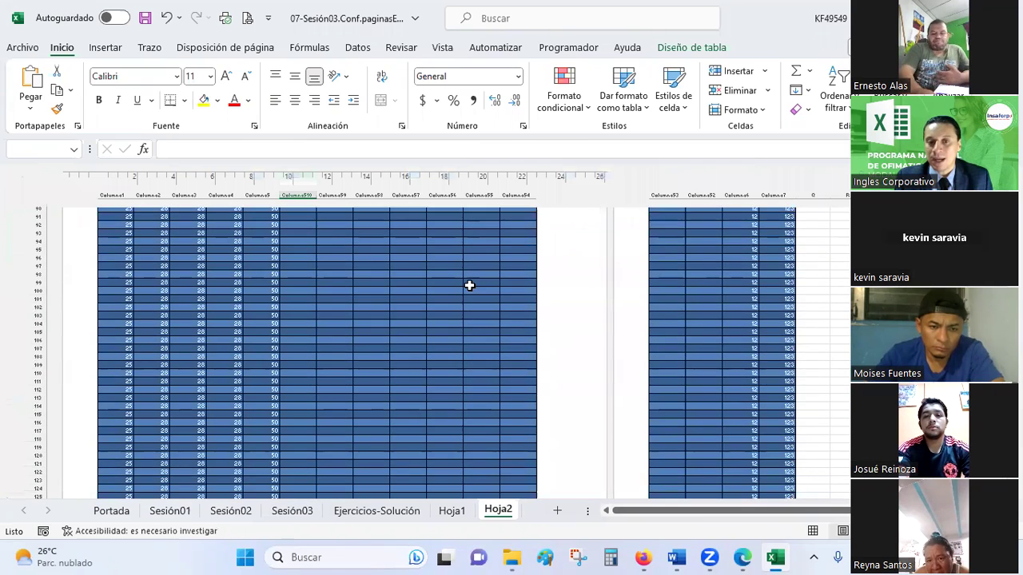
scroll(469, 285, "down", 3)
scroll(469, 285, "down", 4)
scroll(469, 285, "down", 5)
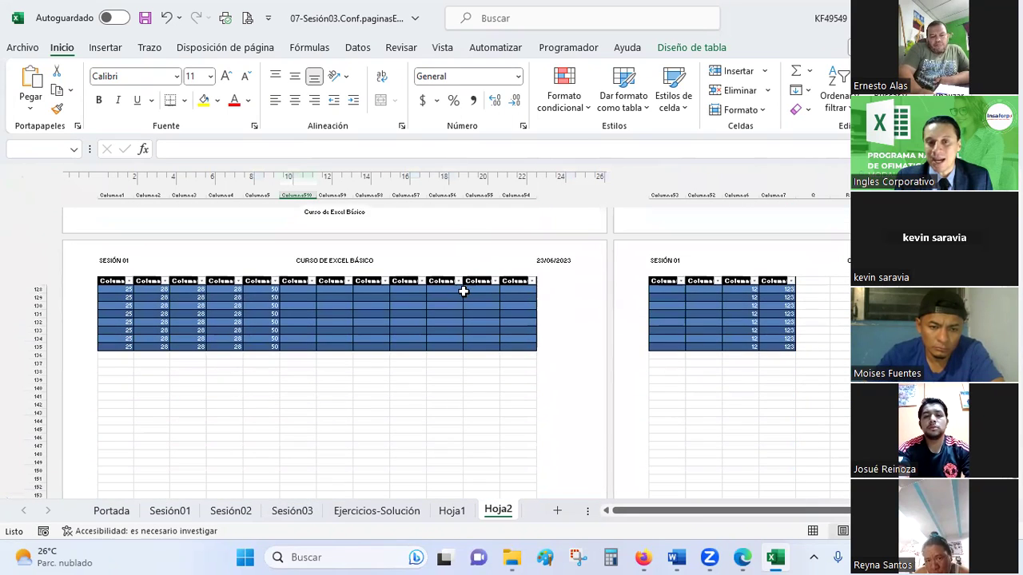
scroll(469, 288, "down", 1)
left_click_drag(471, 266, 477, 327)
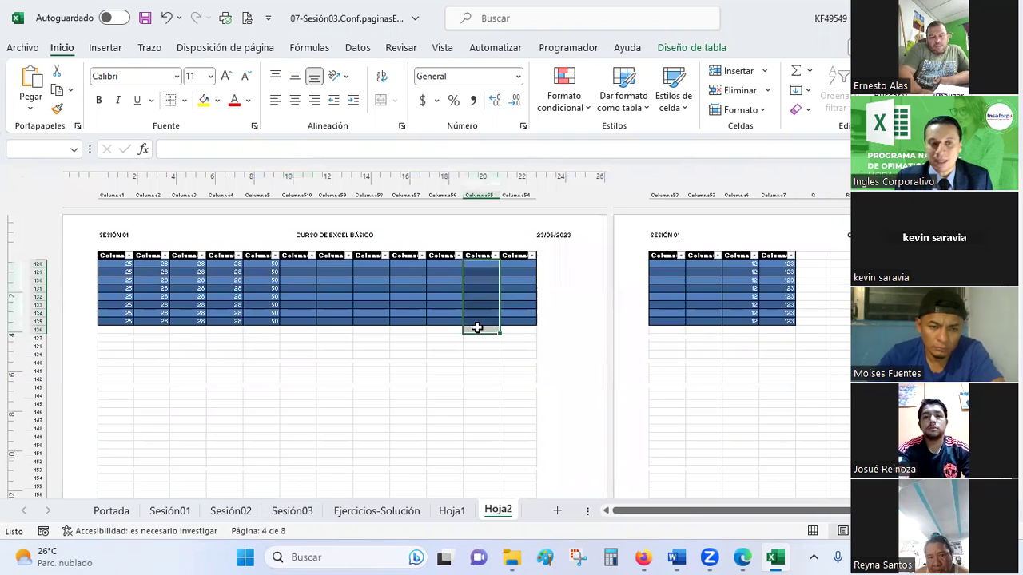
scroll(477, 328, "down", 3)
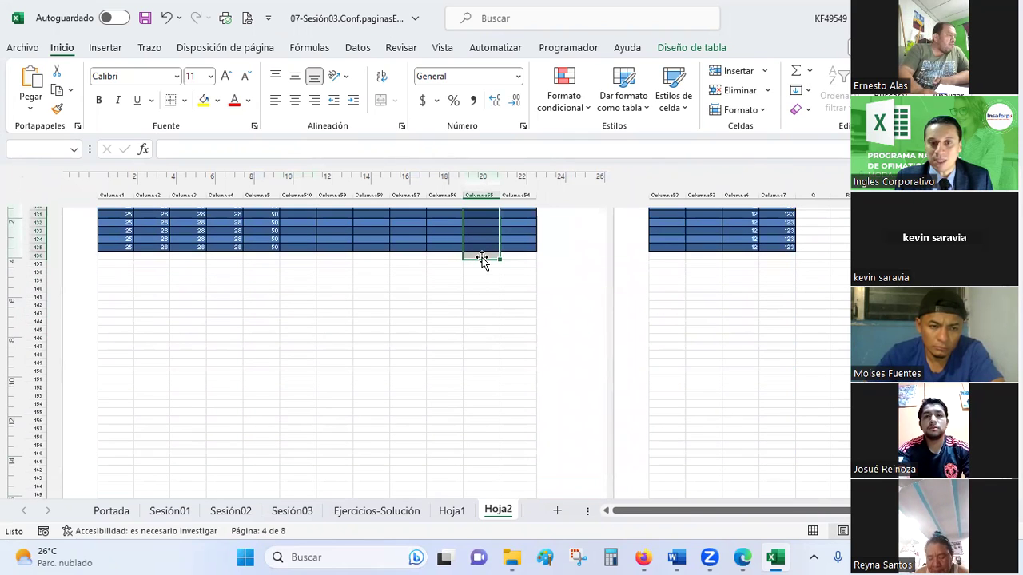
mouse_move(481, 256)
left_mouse_down()
mouse_move(473, 506)
mouse_move(480, 361)
left_mouse_up()
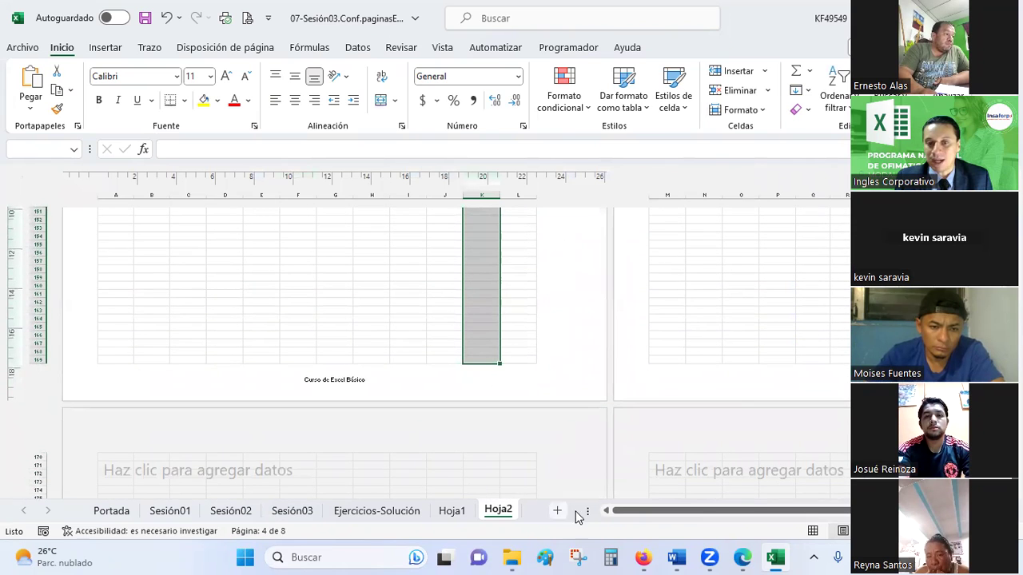
left_click(873, 530)
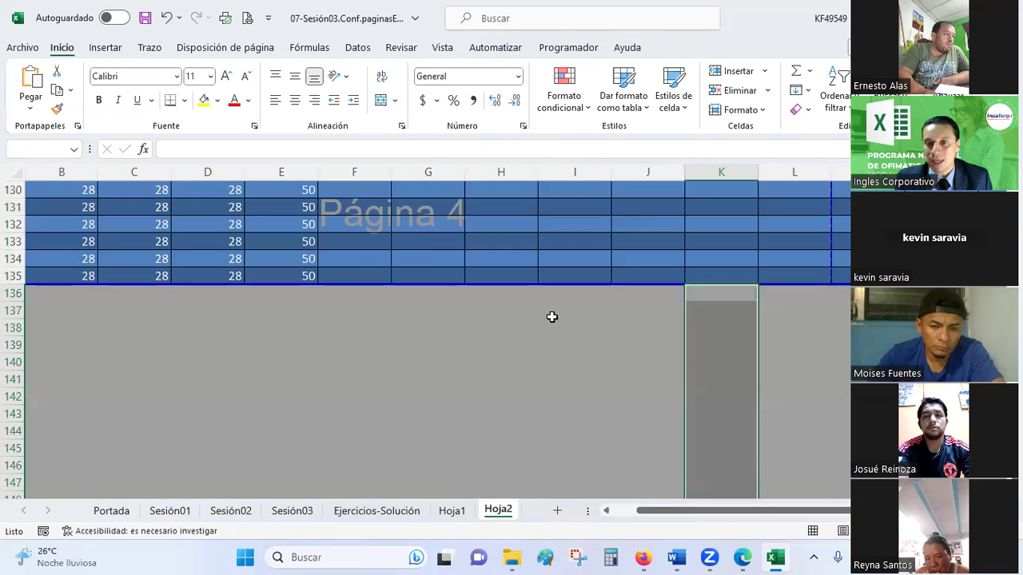
- Drag the bottom page break down past rows 141, 151 and 159 to below row 166
left_click(613, 417)
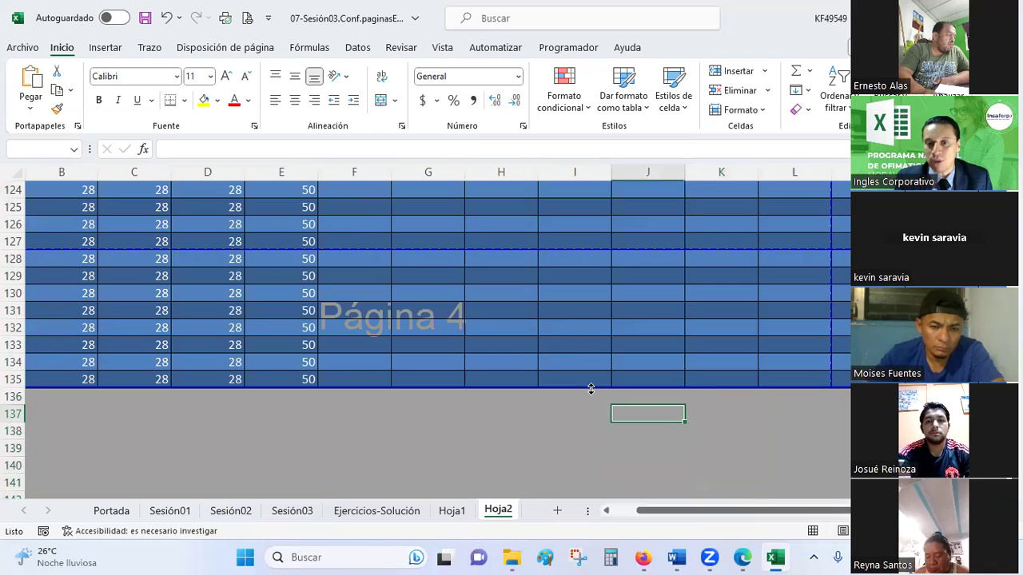
left_click_drag(592, 387, 594, 443)
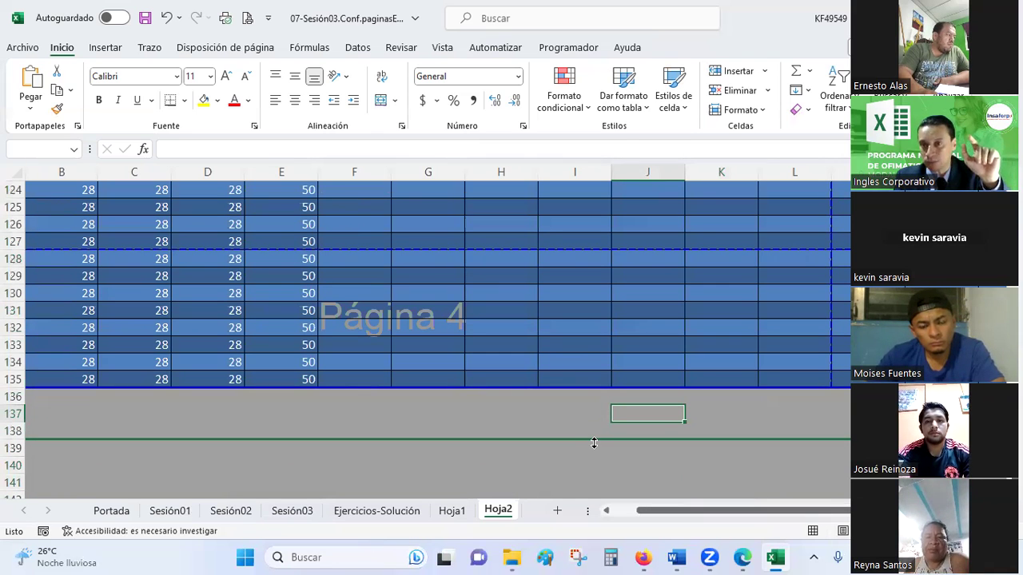
left_click_drag(594, 443, 600, 486)
scroll(613, 302, "down", 4)
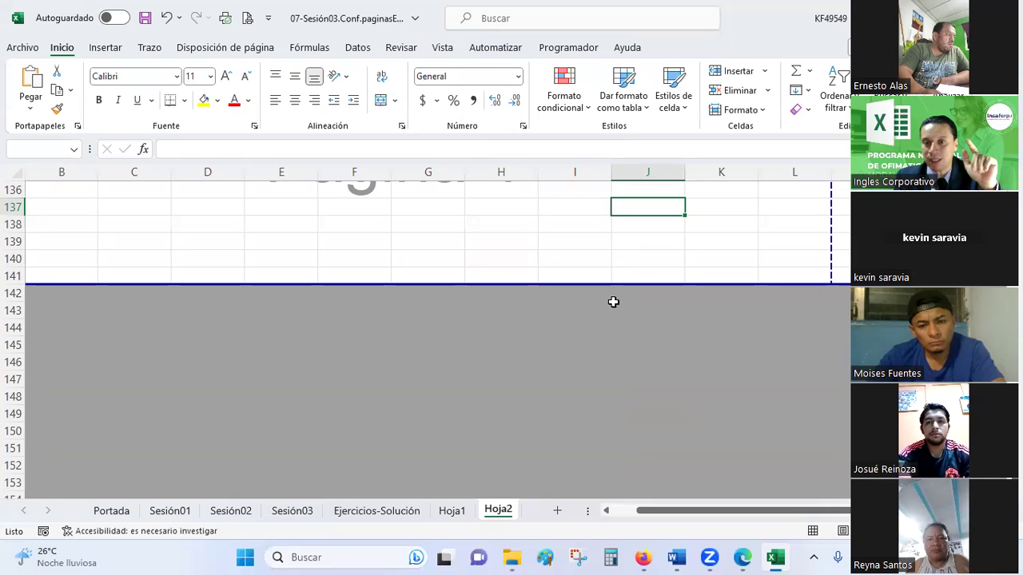
left_click_drag(613, 283, 626, 456)
scroll(596, 319, "down", 3)
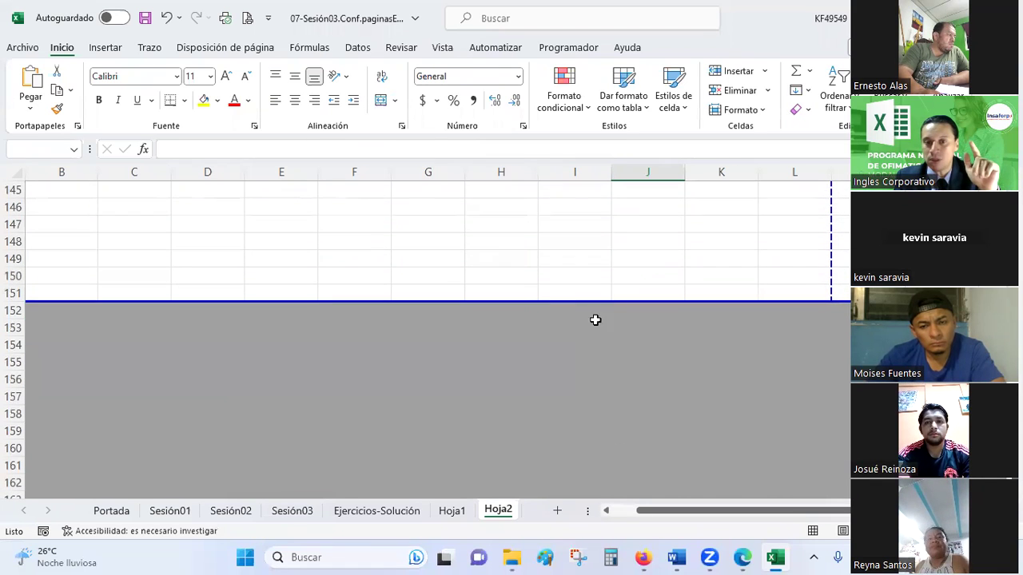
left_click_drag(592, 302, 621, 443)
scroll(616, 422, "down", 2)
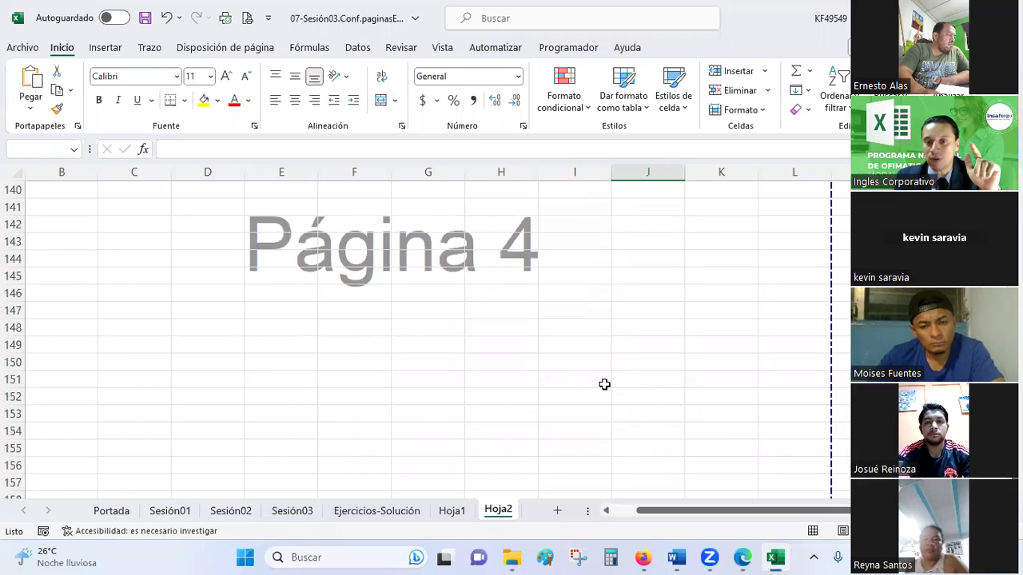
scroll(603, 384, "down", 4)
left_click_drag(588, 323, 598, 443)
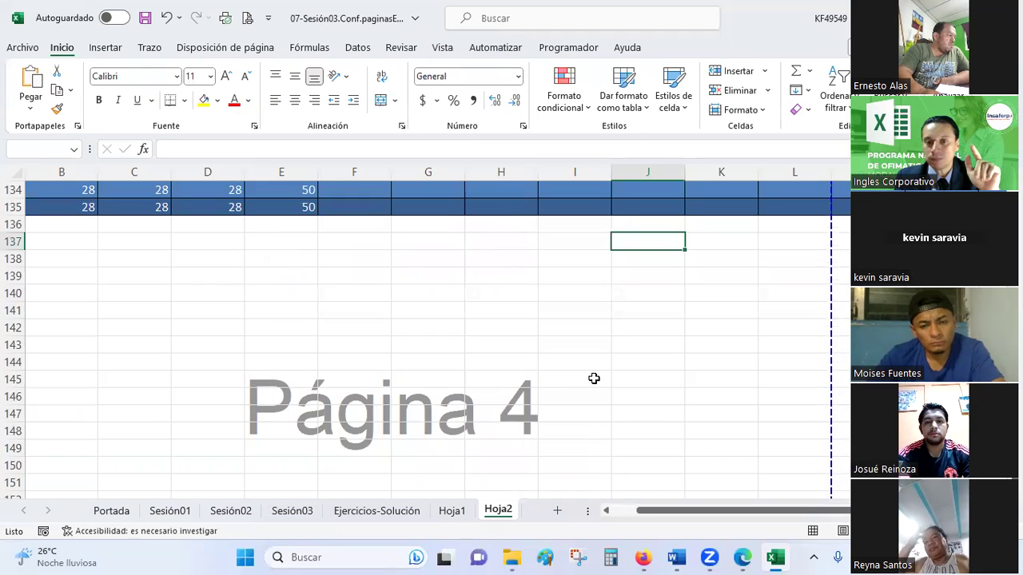
- Pull the print boundary back up to row 169, undoing an extra one-row nudge
scroll(594, 378, "down", 4)
left_click(551, 226)
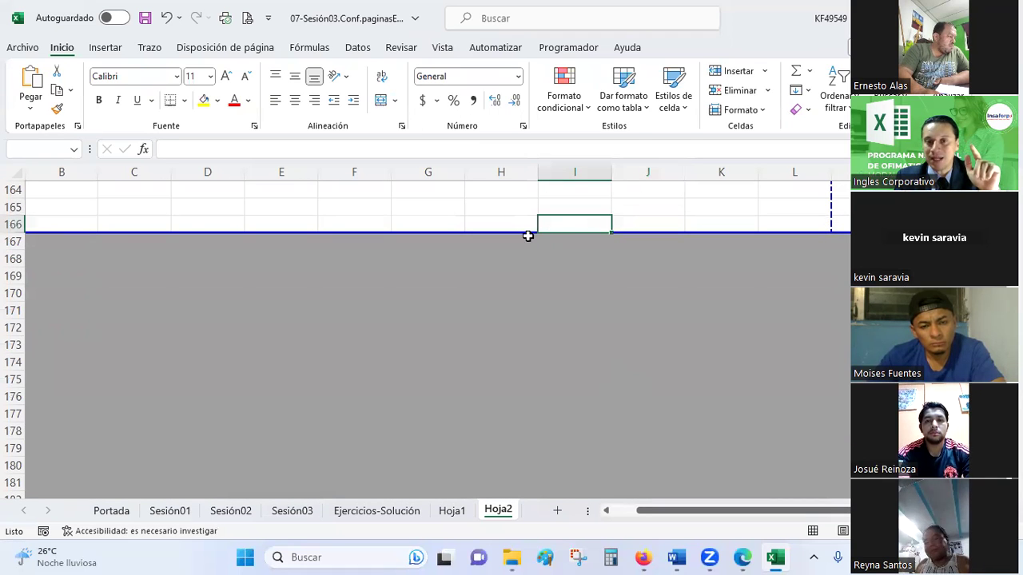
left_click_drag(522, 232, 518, 409)
scroll(486, 221, "down", 1)
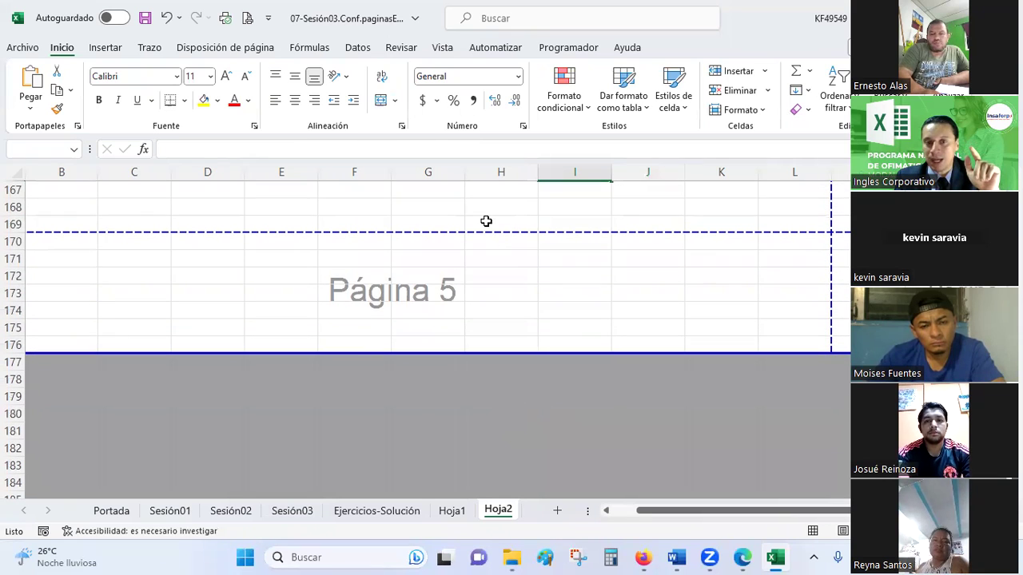
left_click_drag(508, 352, 507, 237)
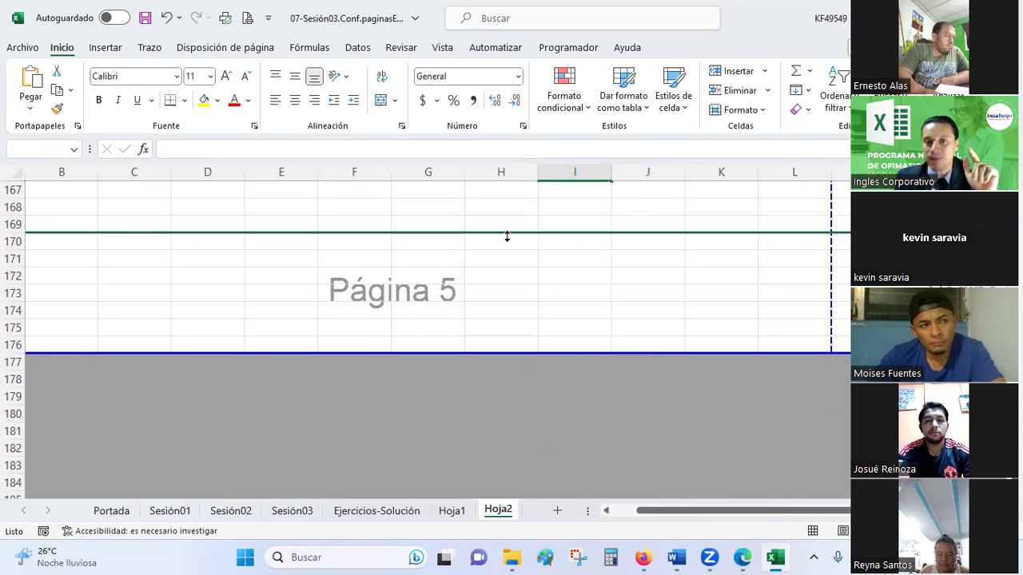
scroll(568, 345, "up", 3)
left_click(414, 351)
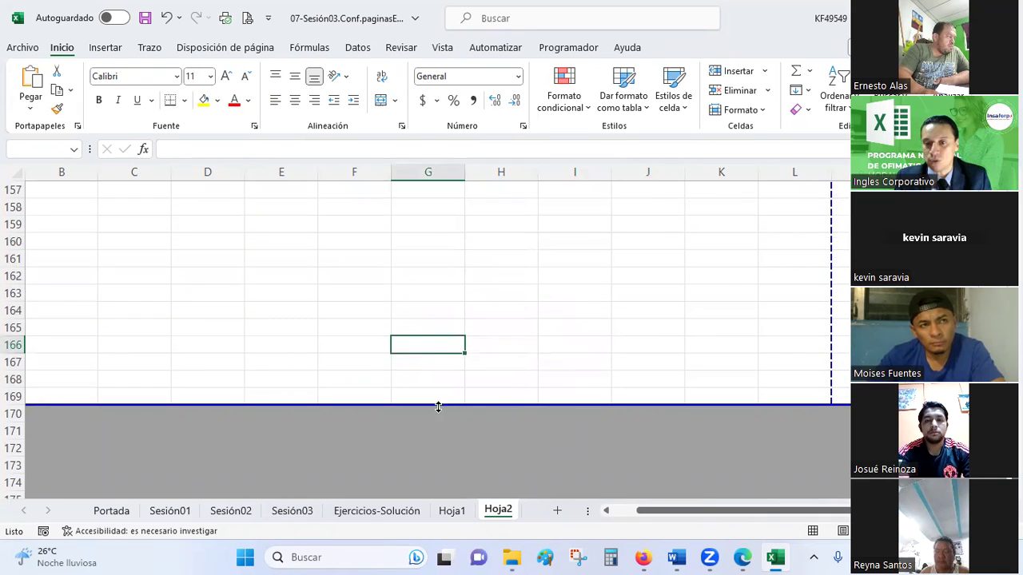
left_click(647, 408)
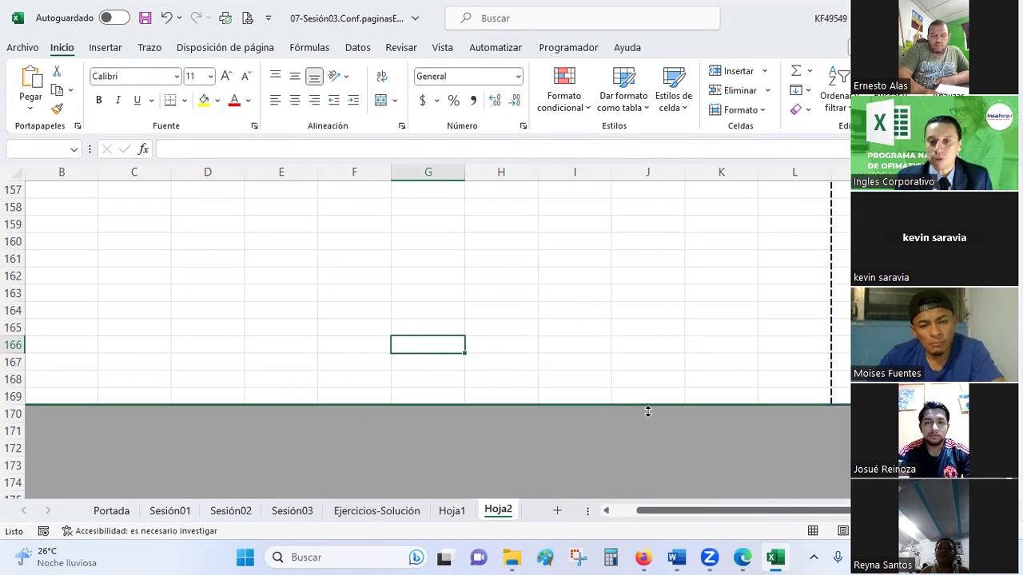
left_click_drag(647, 405, 648, 423)
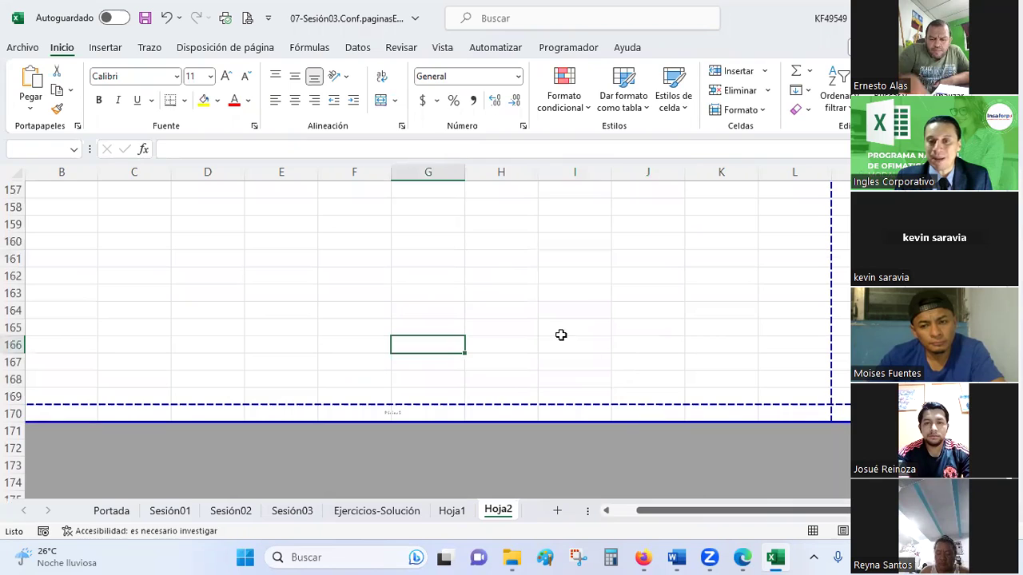
key("ctrl+z")
key("ctrl+z")
scroll(562, 326, "up", 3)
scroll(562, 326, "down", 2)
scroll(562, 326, "down", 2)
scroll(562, 327, "up", 2)
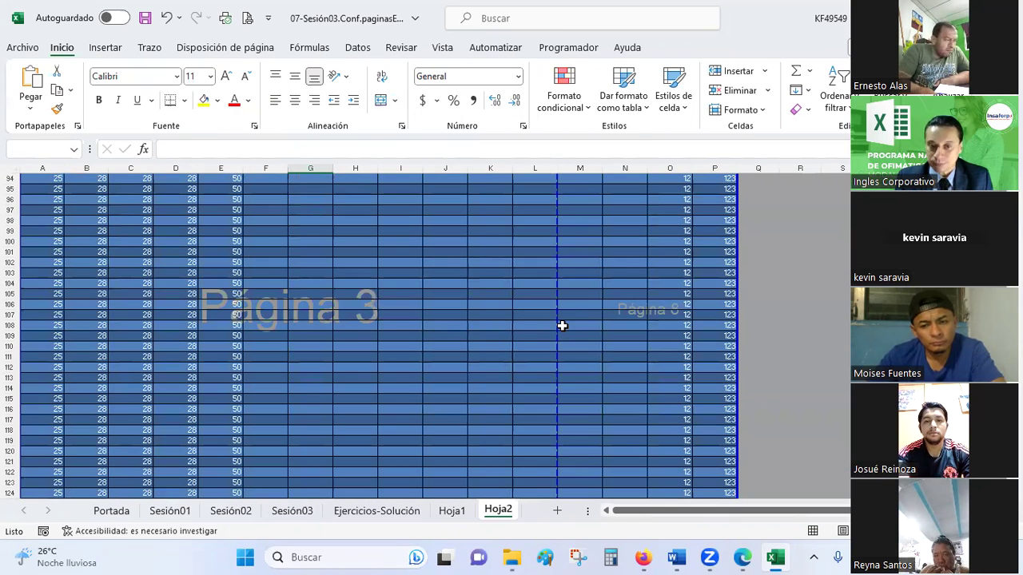
- After toggling Page Layout view and back, drag the print area's bottom edge up to row 169
left_click(843, 532)
left_click(872, 532)
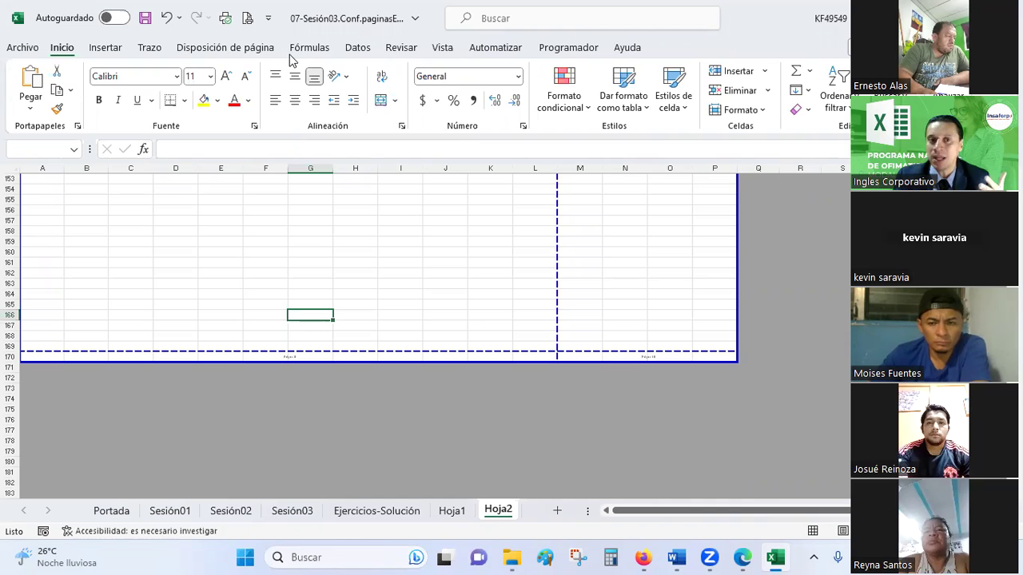
left_click(240, 48)
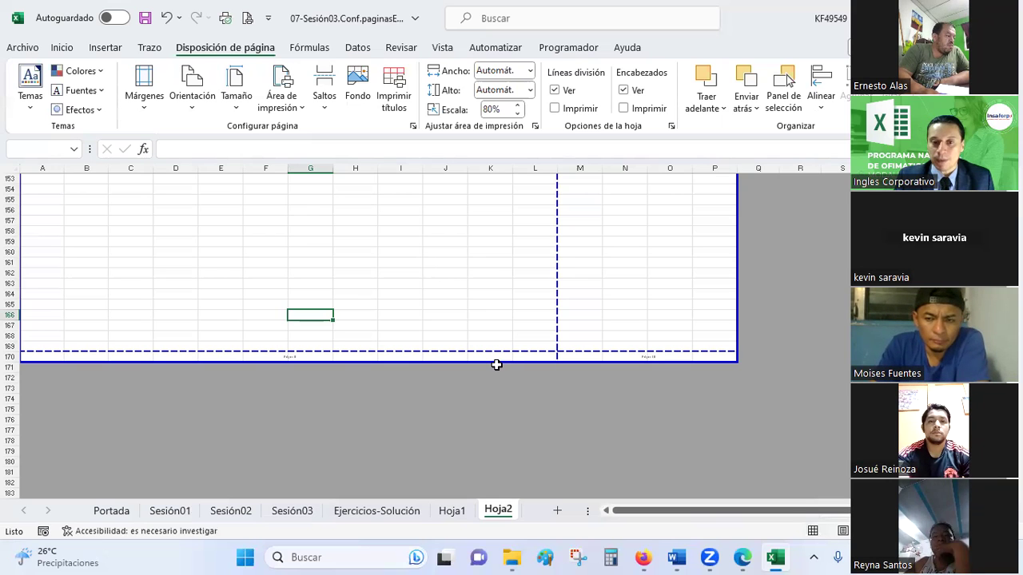
left_click_drag(497, 362, 496, 351)
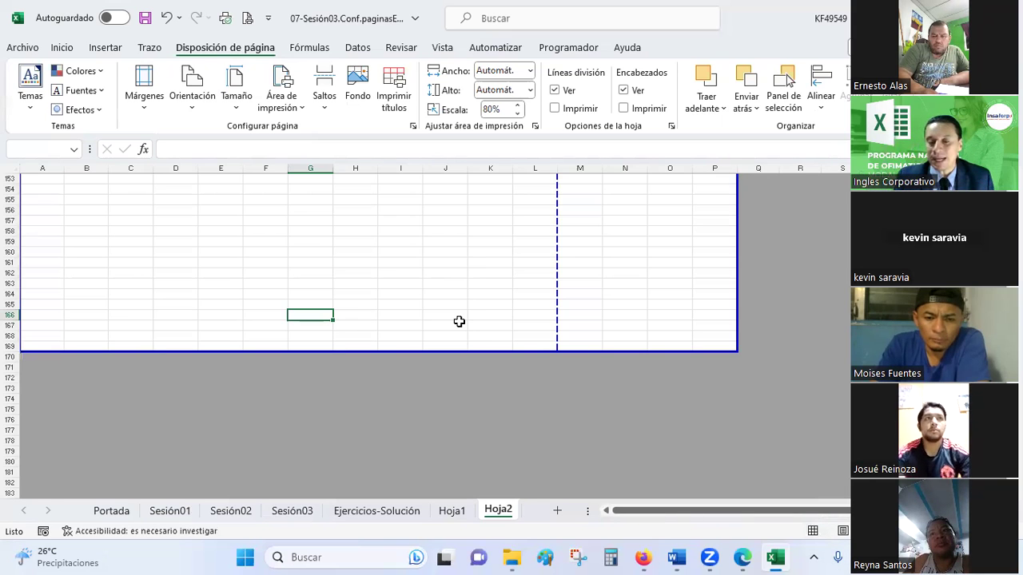
- Return Hoja2 to Normal view from the status bar
left_click(812, 531)
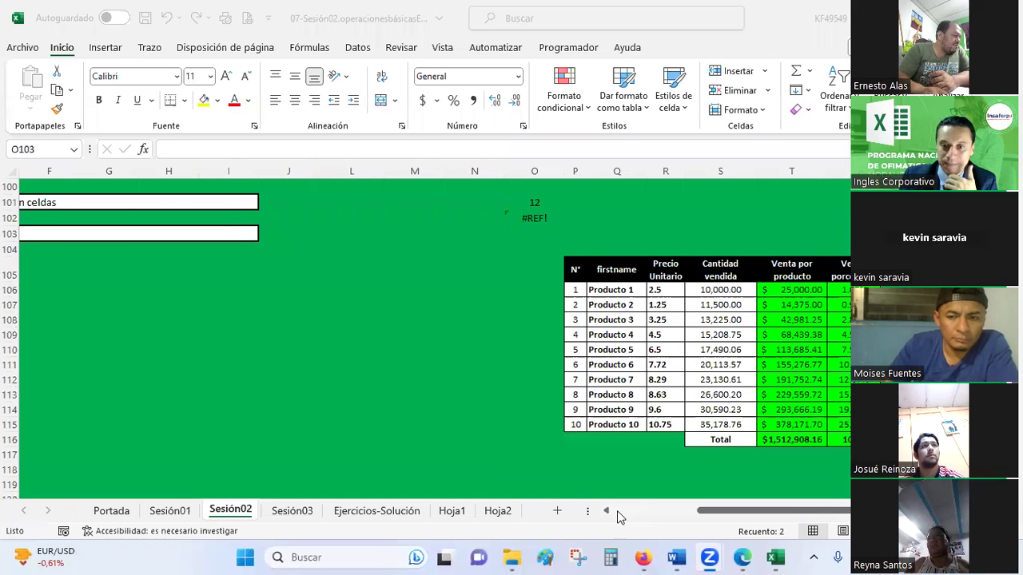
- Bring Excel forward and scroll up to the Absoluta and Relativa examples at rows 68–88
left_click(617, 513)
left_click(617, 513)
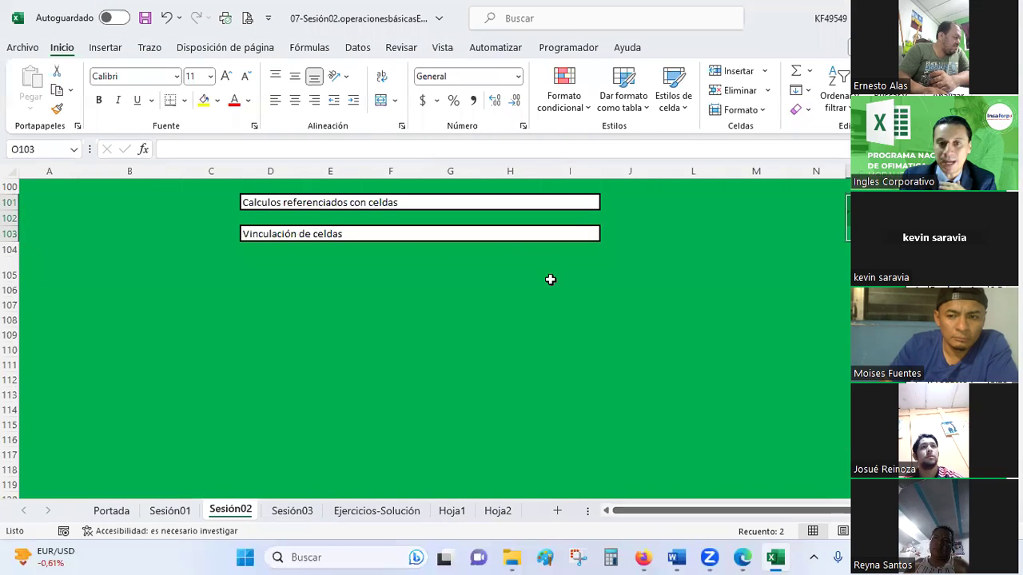
scroll(550, 278, "up", 3)
scroll(550, 277, "up", 3)
scroll(550, 277, "up", 1)
scroll(549, 278, "up", 2)
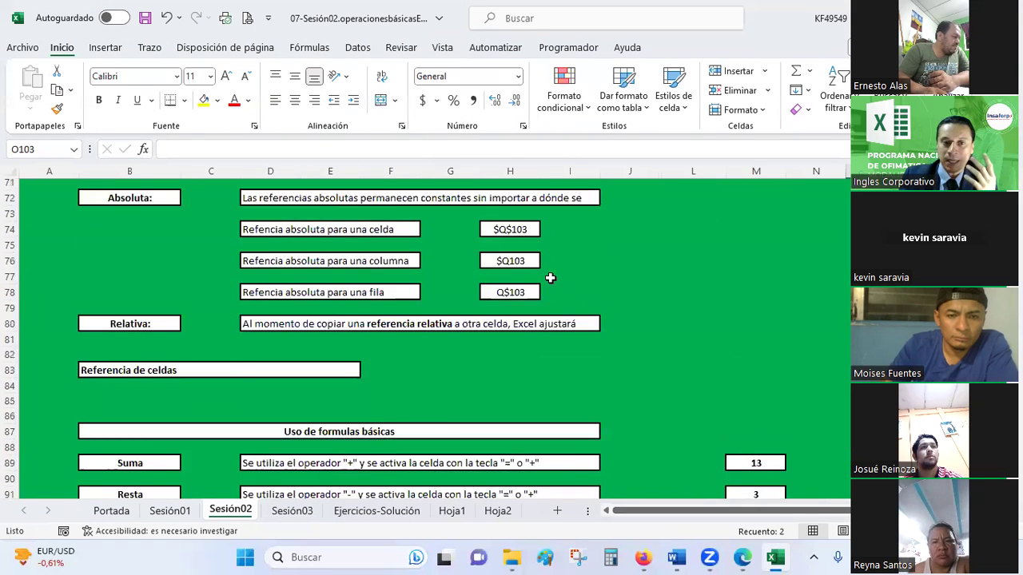
scroll(550, 277, "up", 1)
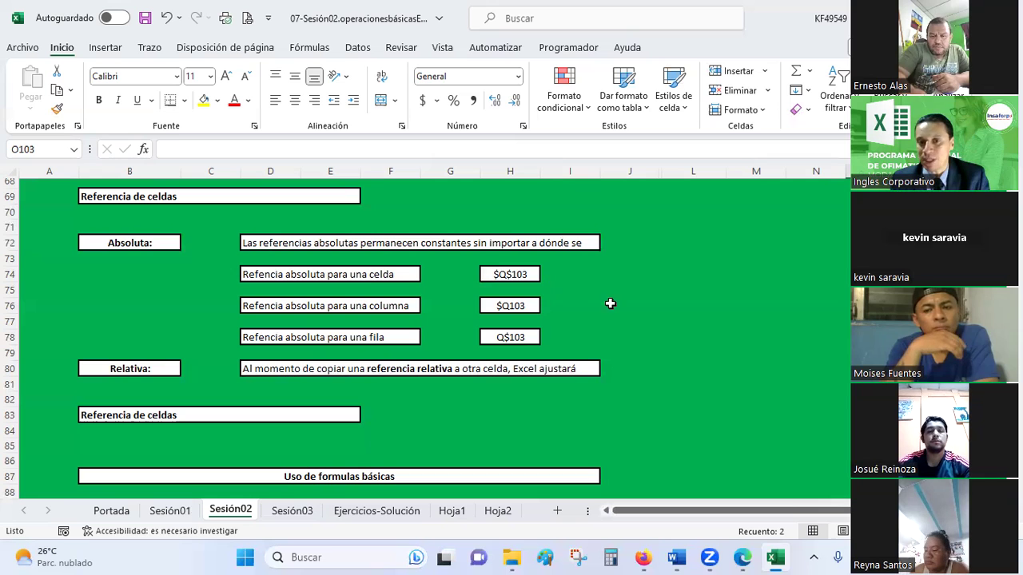
- Select L74:N74 and apply Todos los bordes so every cell gets all borders
left_click(767, 274)
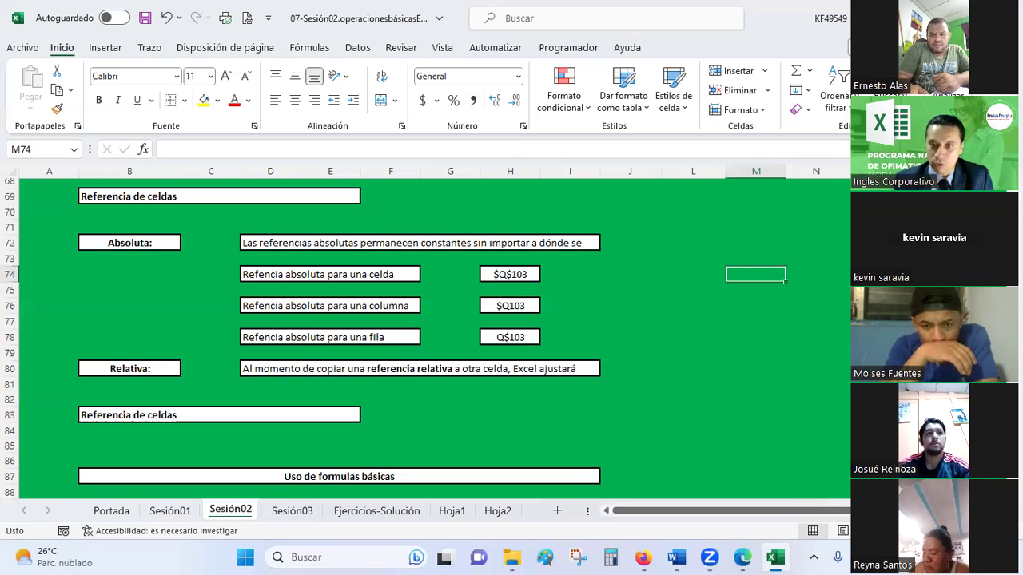
type("=")
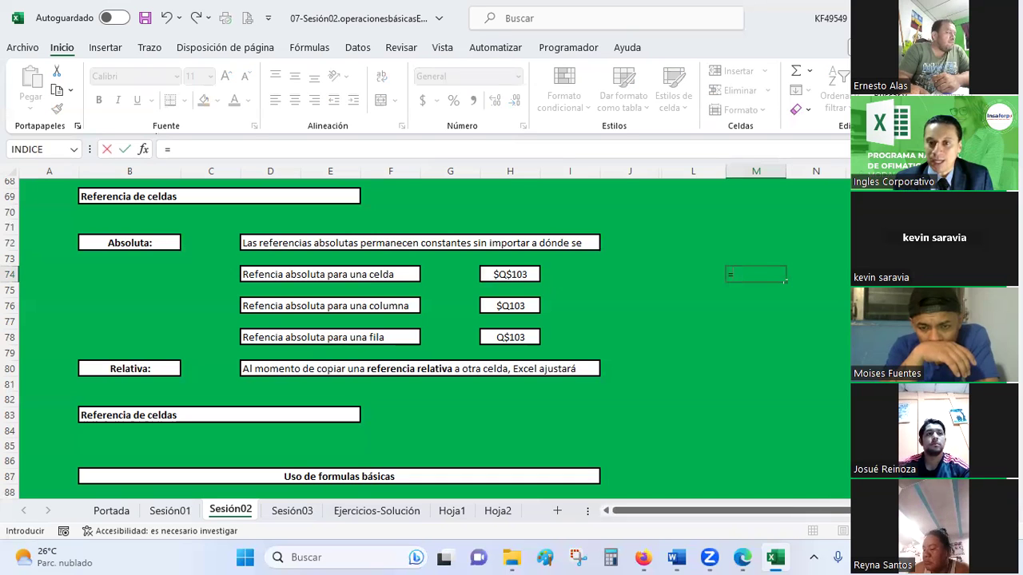
key("Escape")
key("Right")
key("Left")
key("Left")
key("shift+Right")
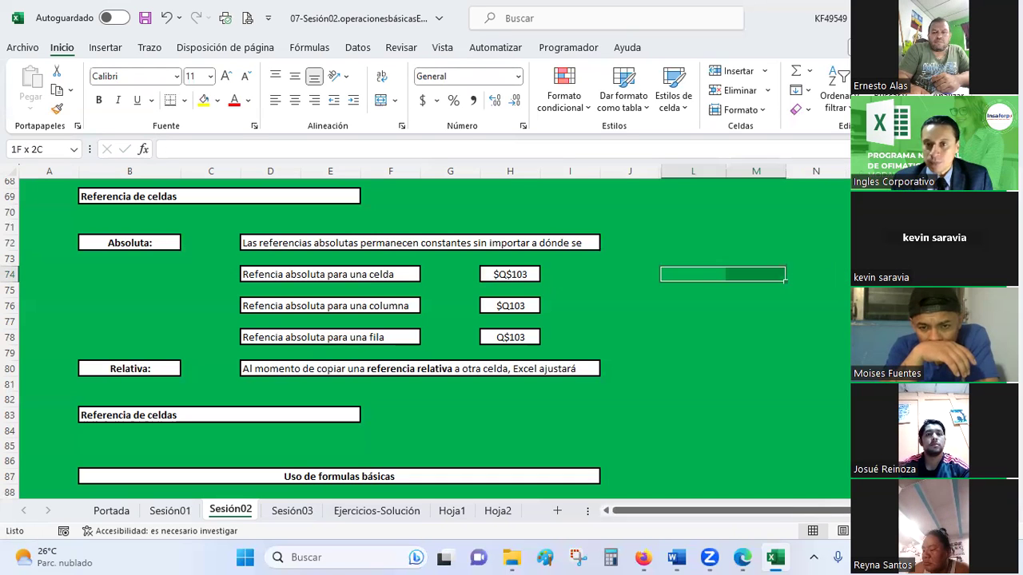
key("shift+Right")
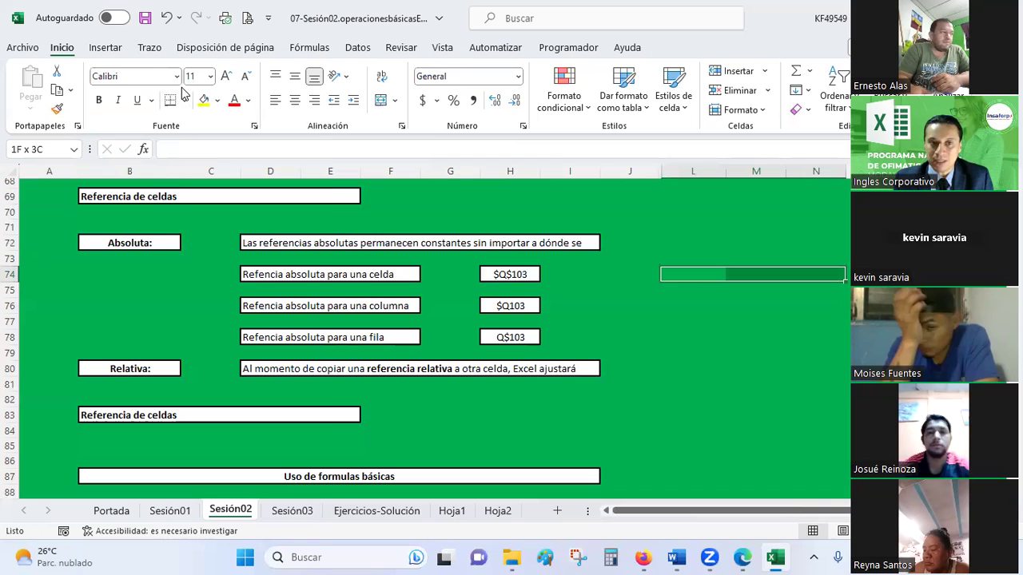
left_click(183, 99)
left_click(183, 291)
left_click(184, 100)
left_click(196, 248)
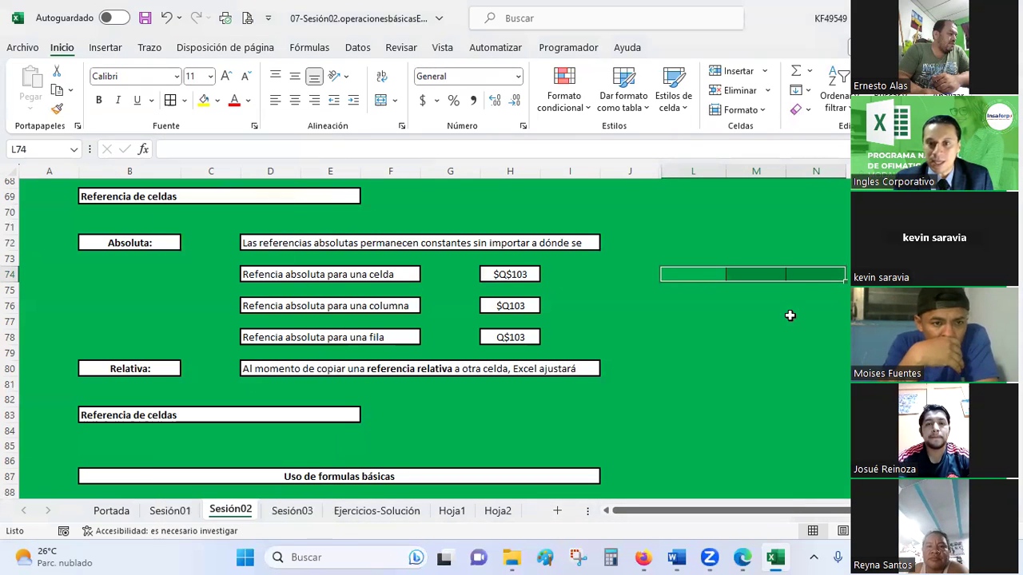
left_click(813, 272)
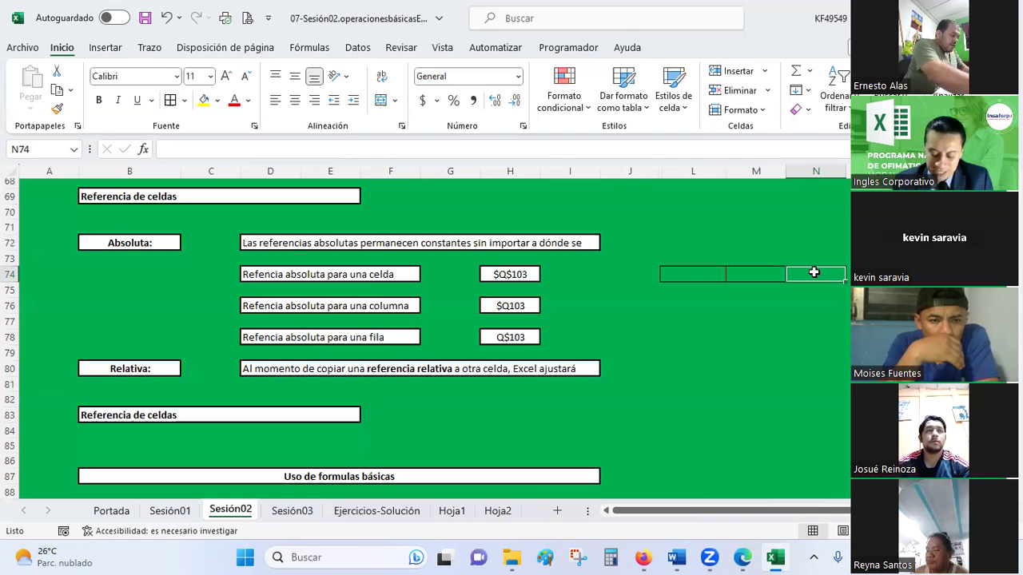
- Enter the formula =L74+M74 in N74 and centre its 0 result
double_click(813, 273)
type("=")
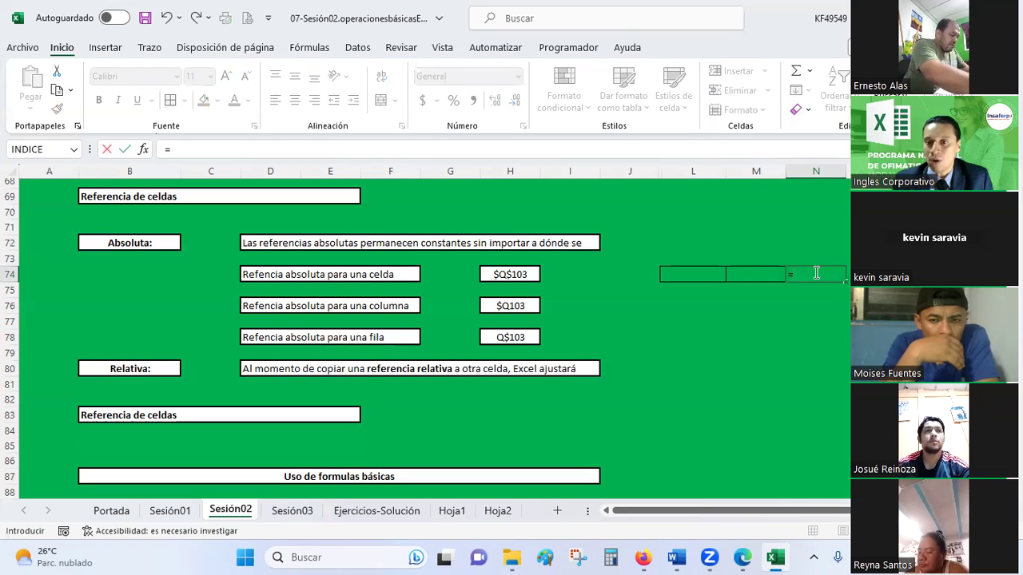
key("BackSpace")
type("+")
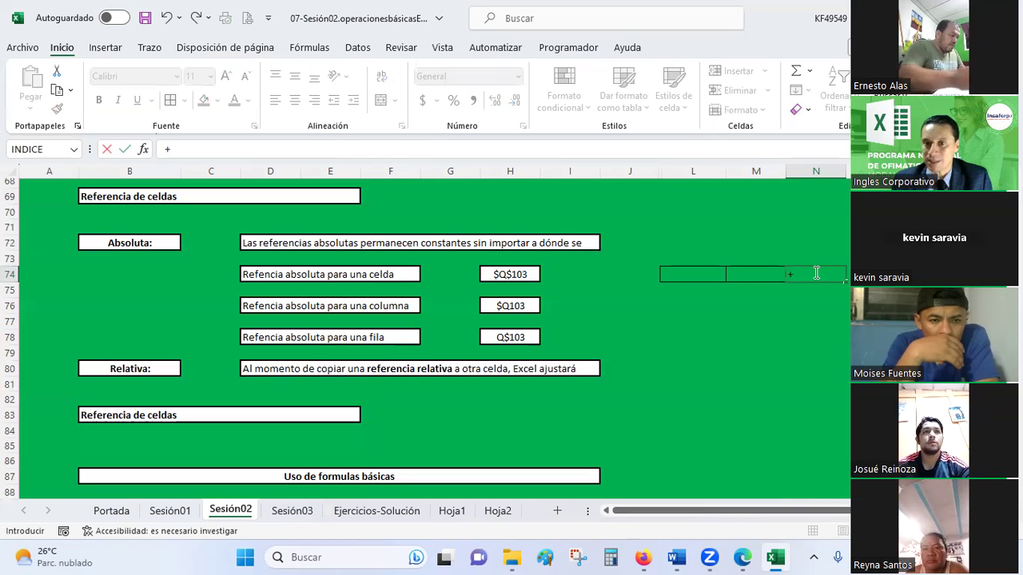
key("BackSpace")
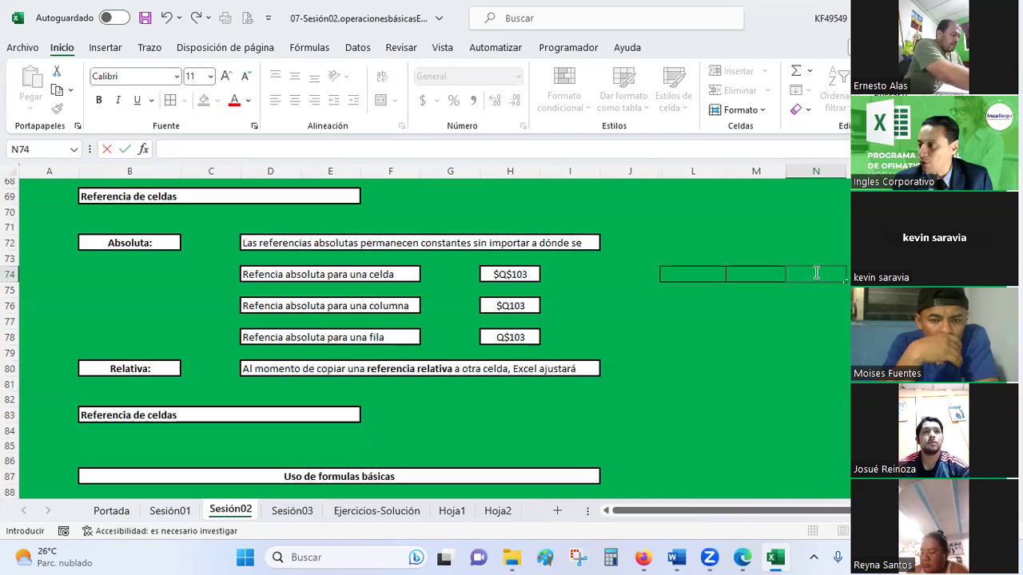
type("=")
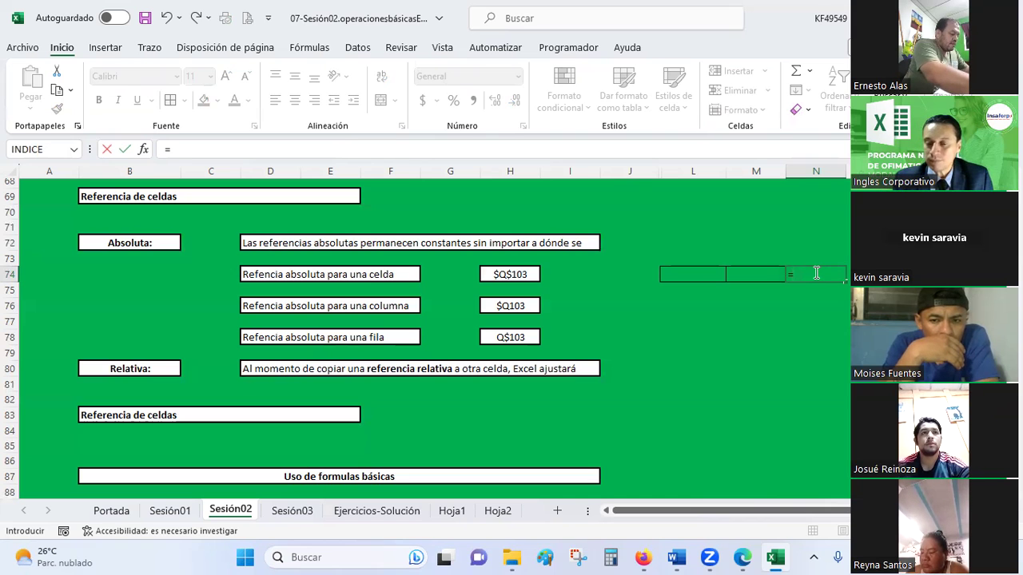
left_click(687, 270)
type("+")
key("Left")
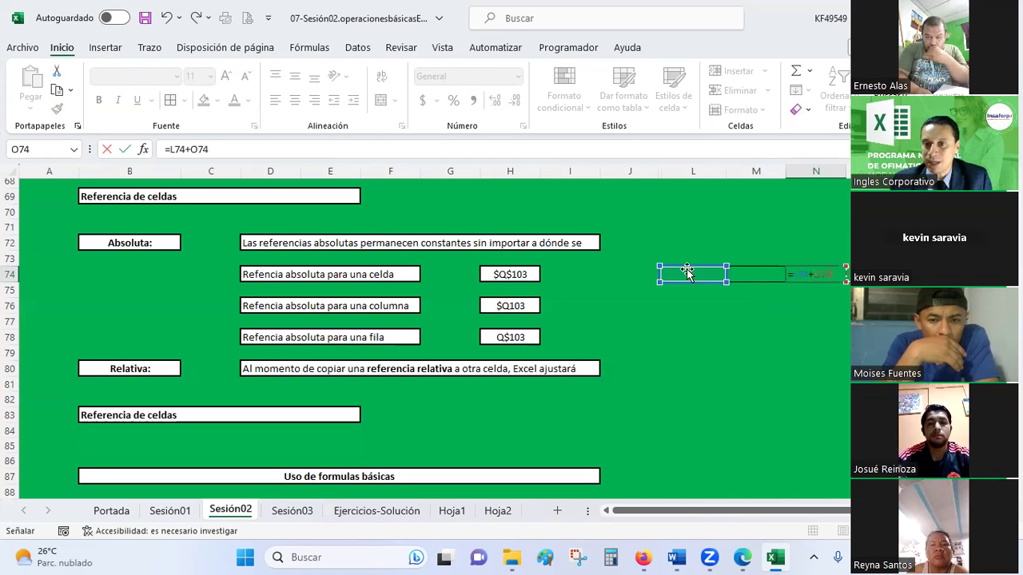
key("Return")
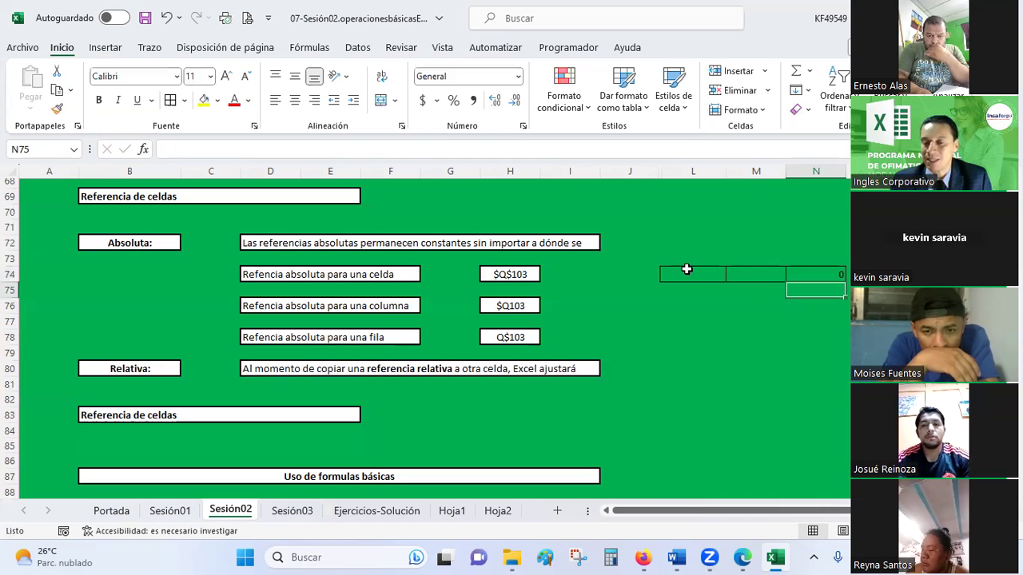
key("Up")
left_click(295, 100)
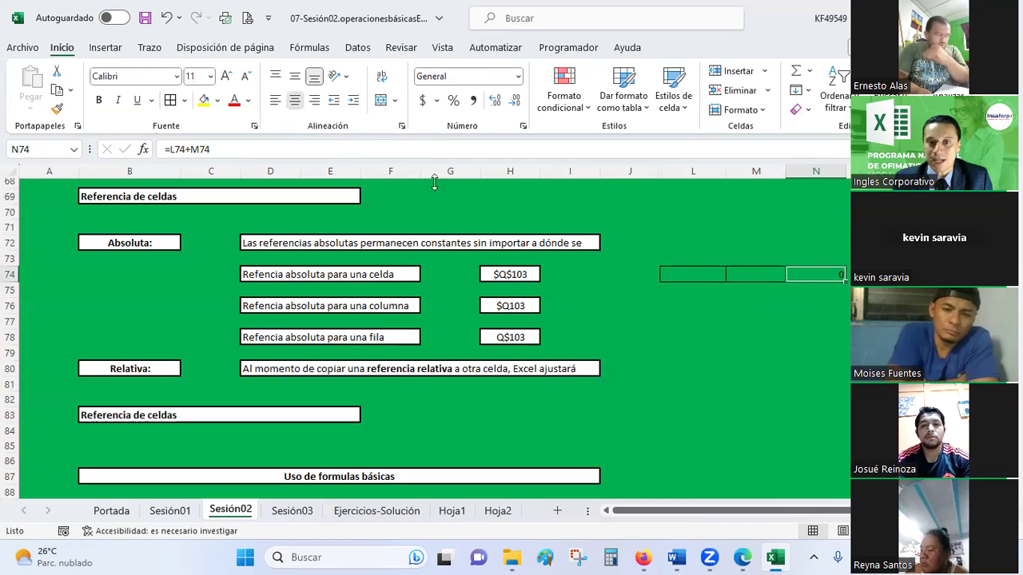
- Add headers Valor 1, Valor 2 and Total in L73:N73, centre L73:N74 and fill it white
left_click(693, 260)
type("N")
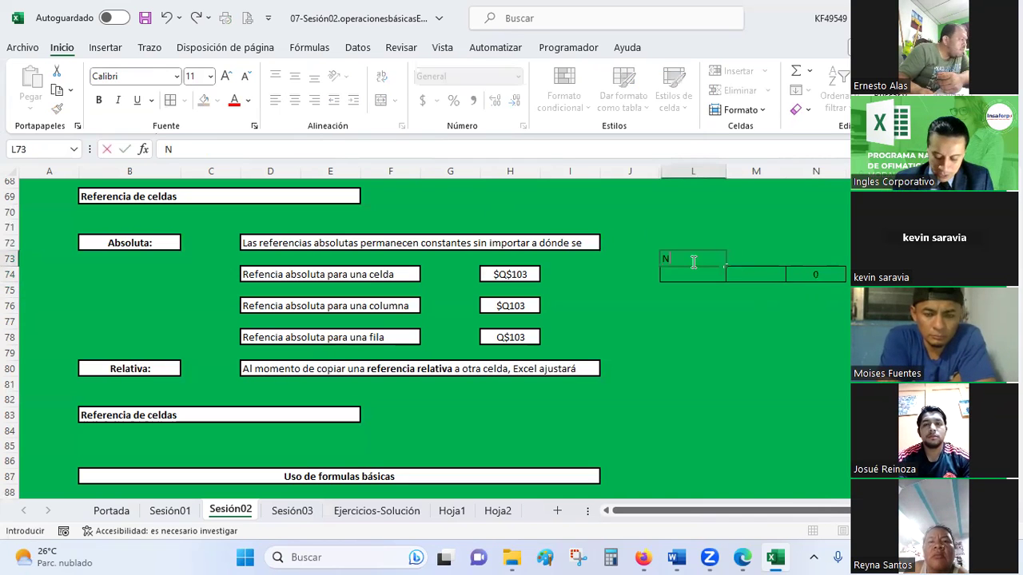
type("úm")
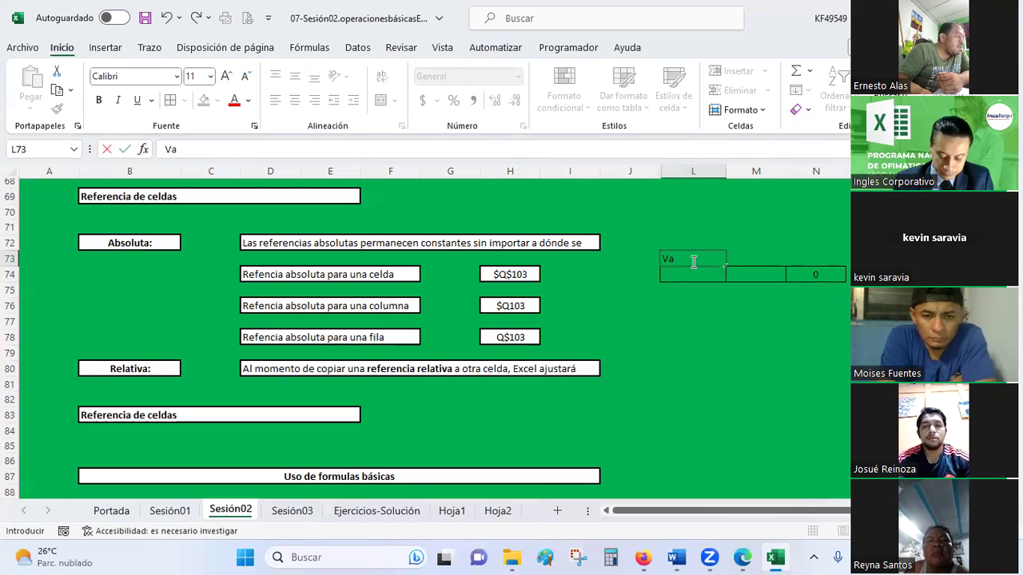
key("Return")
key("Right")
key("Up")
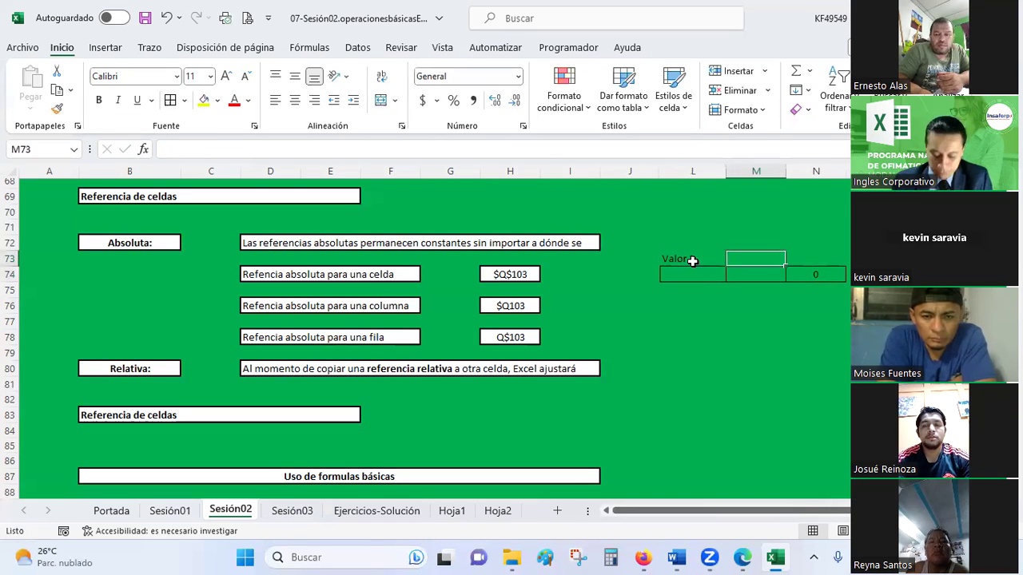
type("Valor 2")
key("Tab")
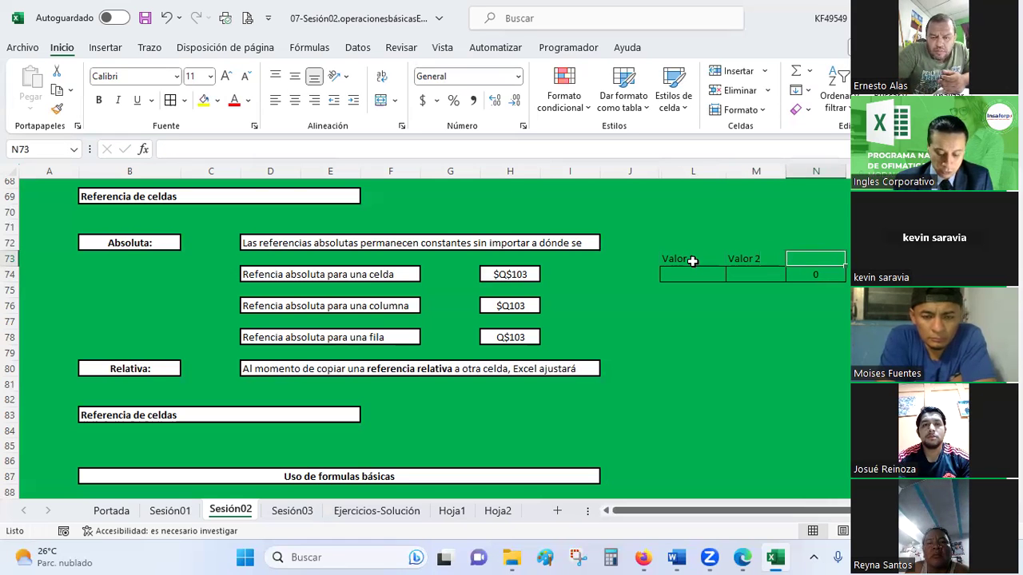
type("Total")
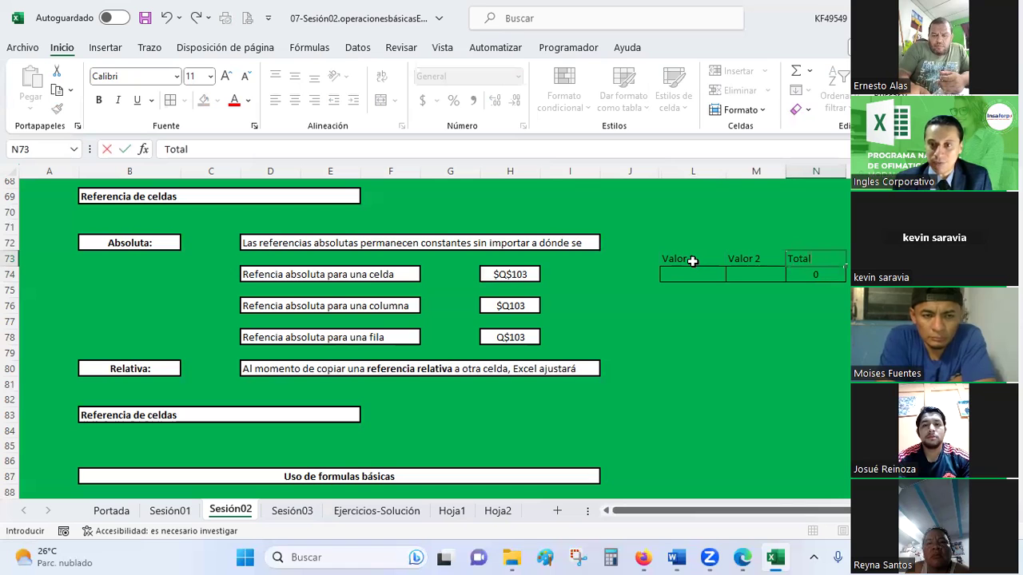
key("Return")
left_click_drag(692, 261, 831, 275)
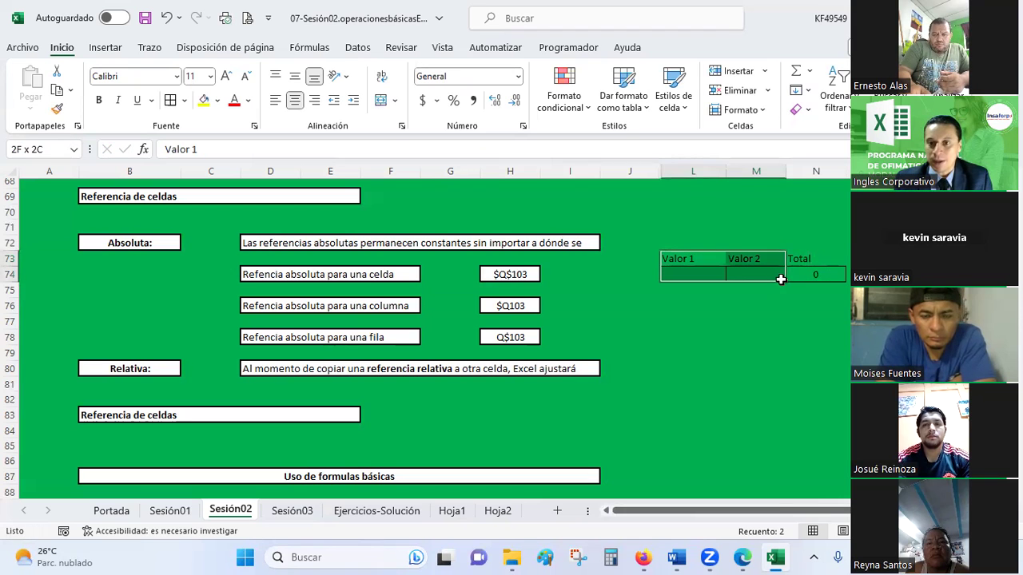
left_click(297, 99)
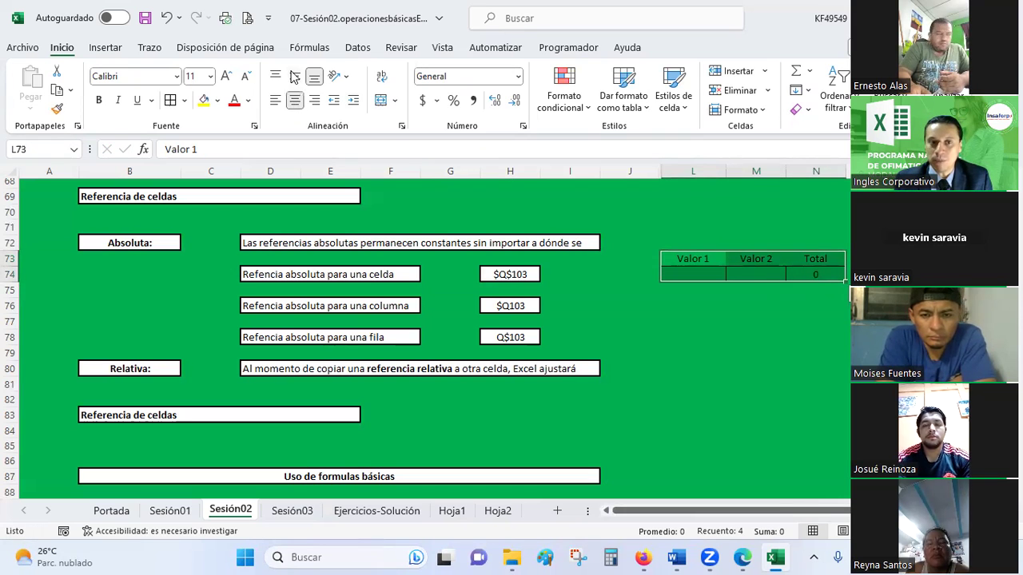
left_click(218, 101)
left_click(206, 136)
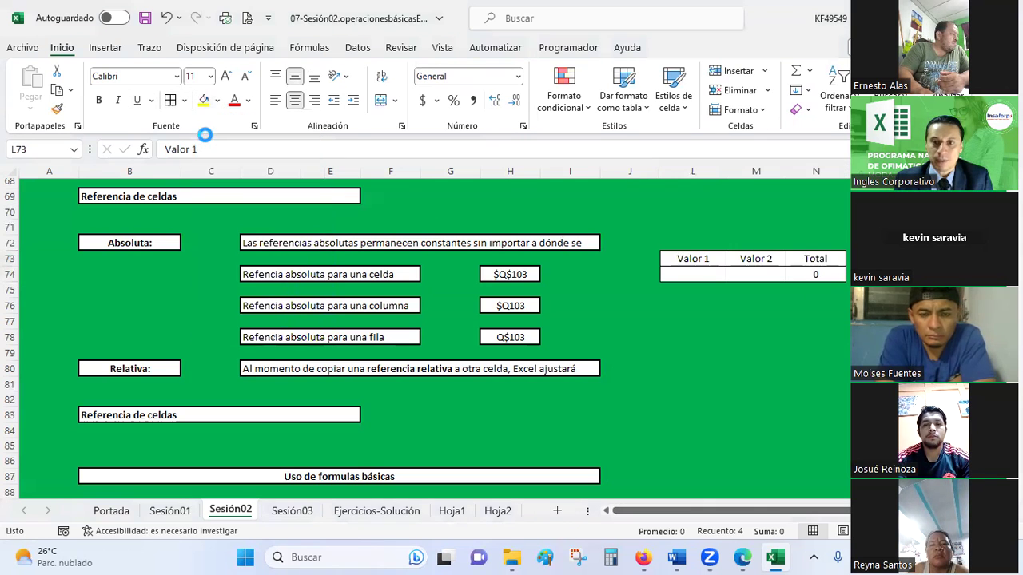
- Enter 5 in L74 and 7 in M74 so Total shows 12
scroll(714, 313, "up", 2, "ctrl")
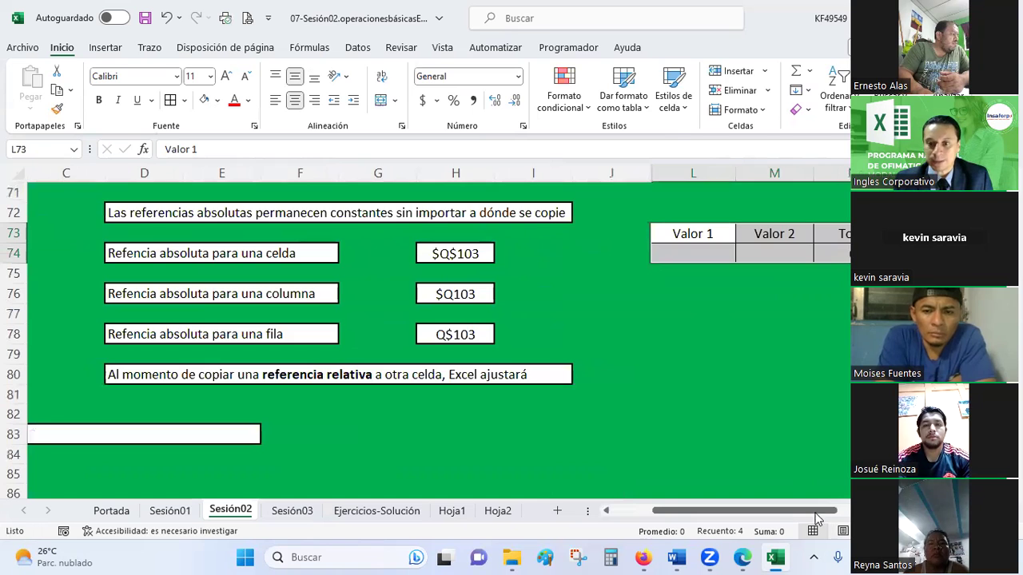
left_click_drag(815, 514, 841, 513)
left_click(594, 334)
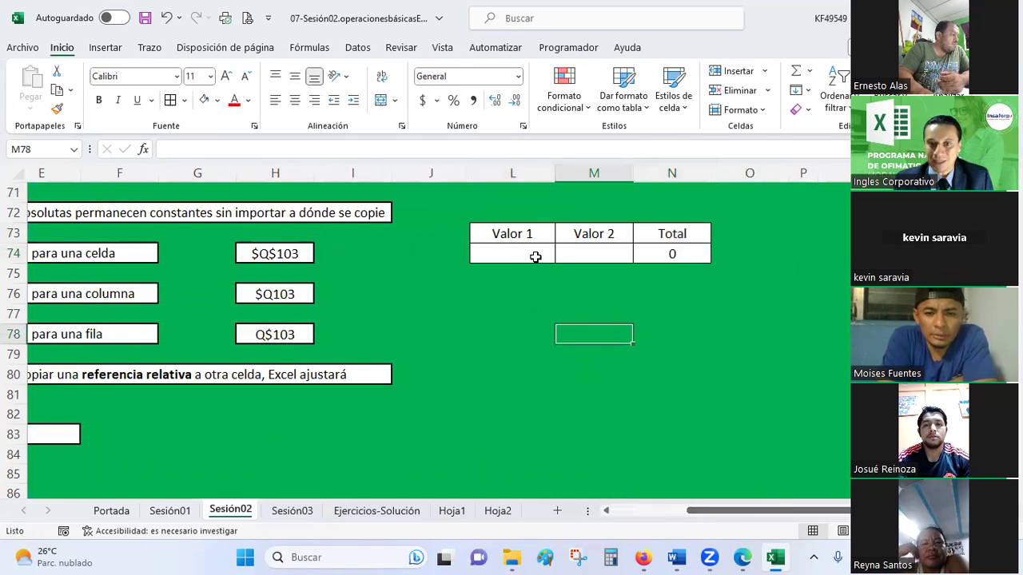
left_click(535, 256)
type("5")
key("Tab")
type("7")
key("Tab")
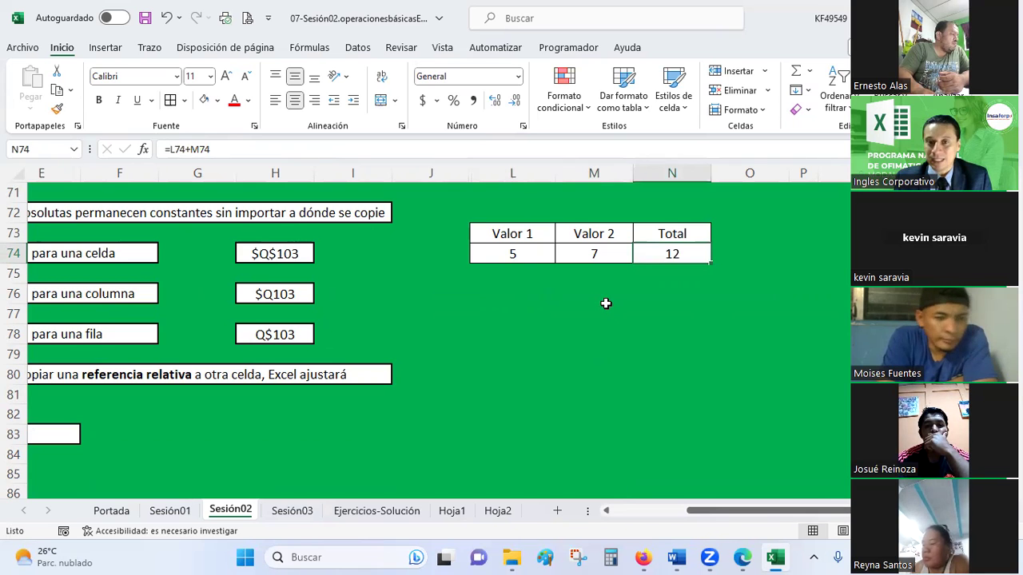
- Apply all borders to L74:N78 to extend the table down to row 78
mouse_move(525, 255)
left_mouse_down()
mouse_move(664, 311)
mouse_move(660, 331)
left_mouse_up()
left_click(170, 100)
left_click(600, 274)
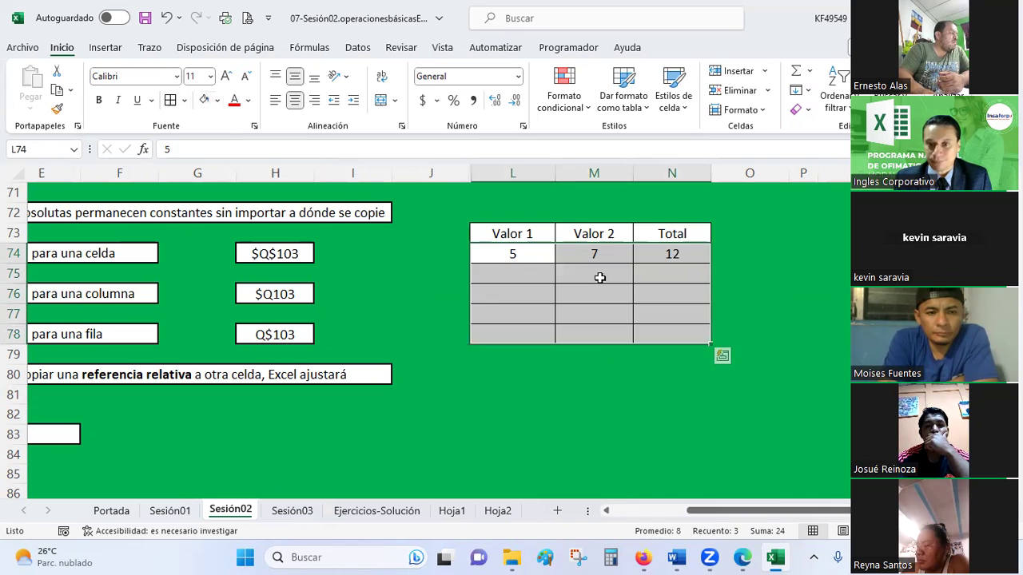
left_click(692, 249)
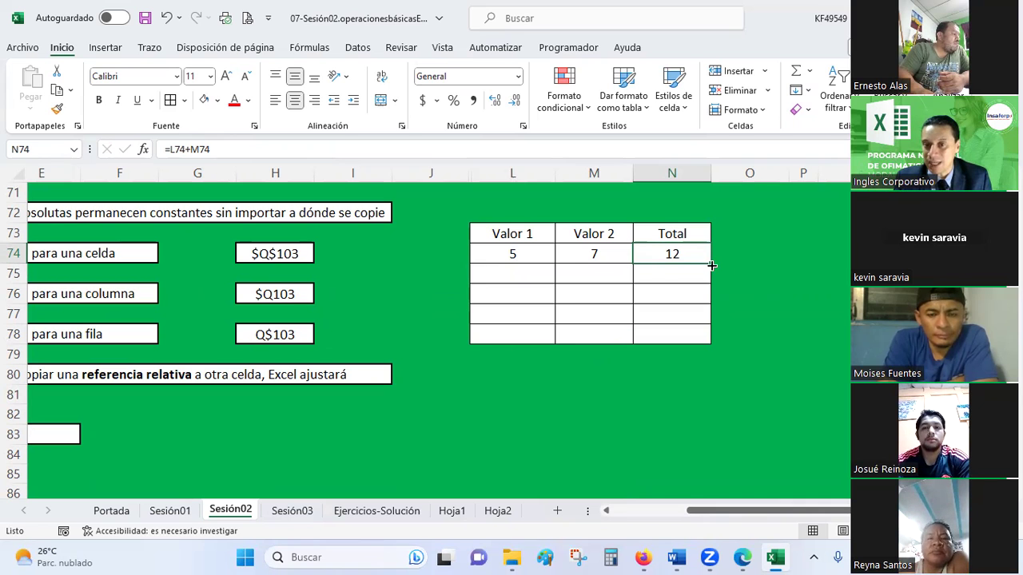
- Fill the N74 Total formula down through N78
left_click_drag(712, 265, 696, 341)
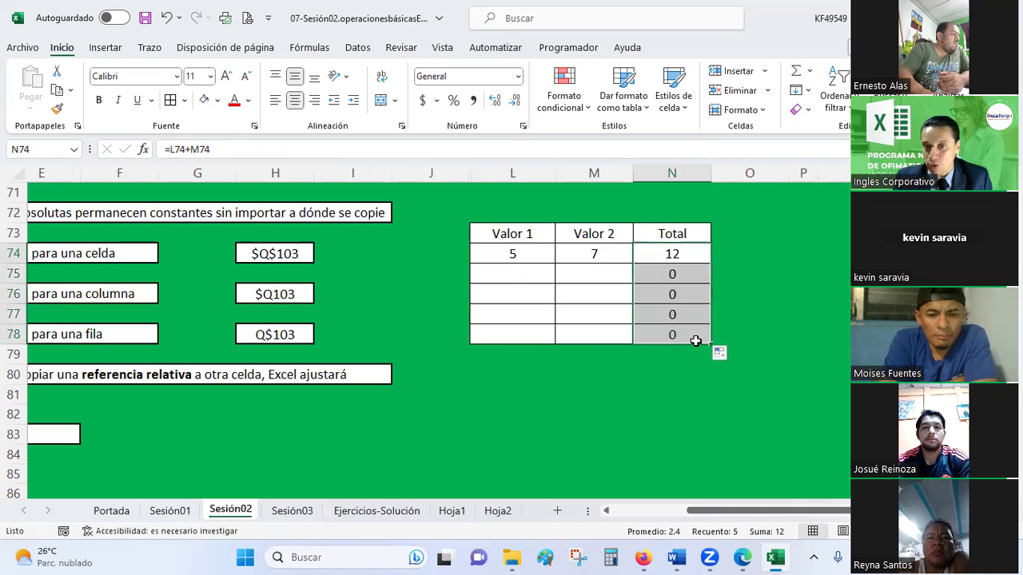
left_click(519, 273)
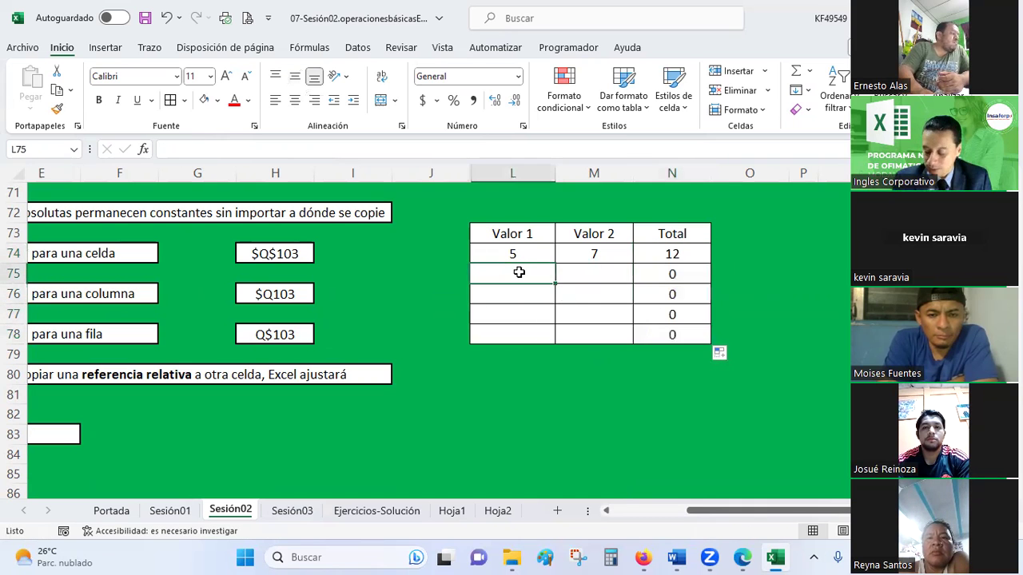
- Enter 12 with 1, 2 and 3 in rows 75–77, giving Totals 13, 14 and 15
type("12")
key("Tab")
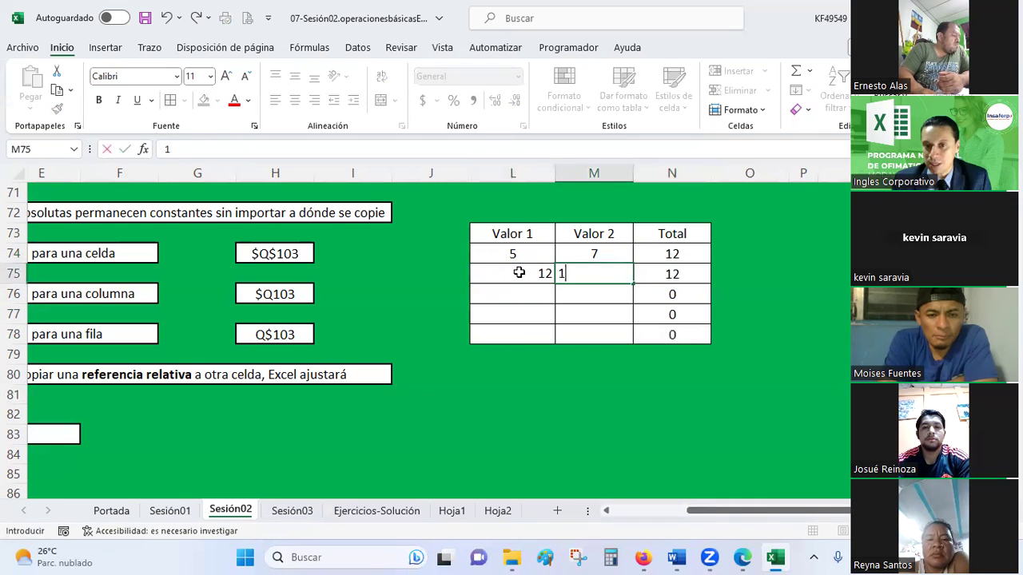
key("Tab")
key("Left")
key("Left")
key("Return")
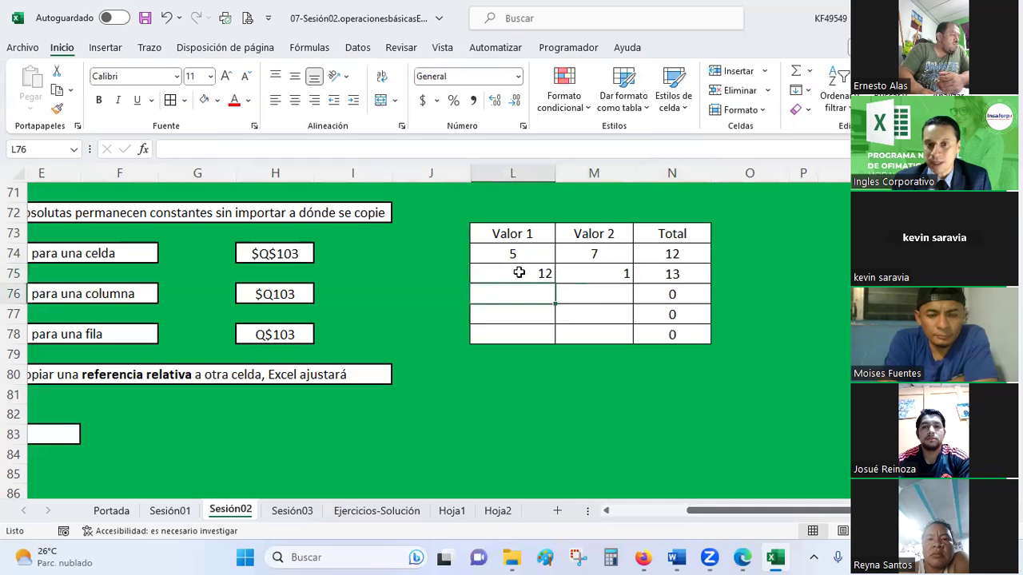
type("12")
key("Tab")
type("2")
key("Down")
key("Left")
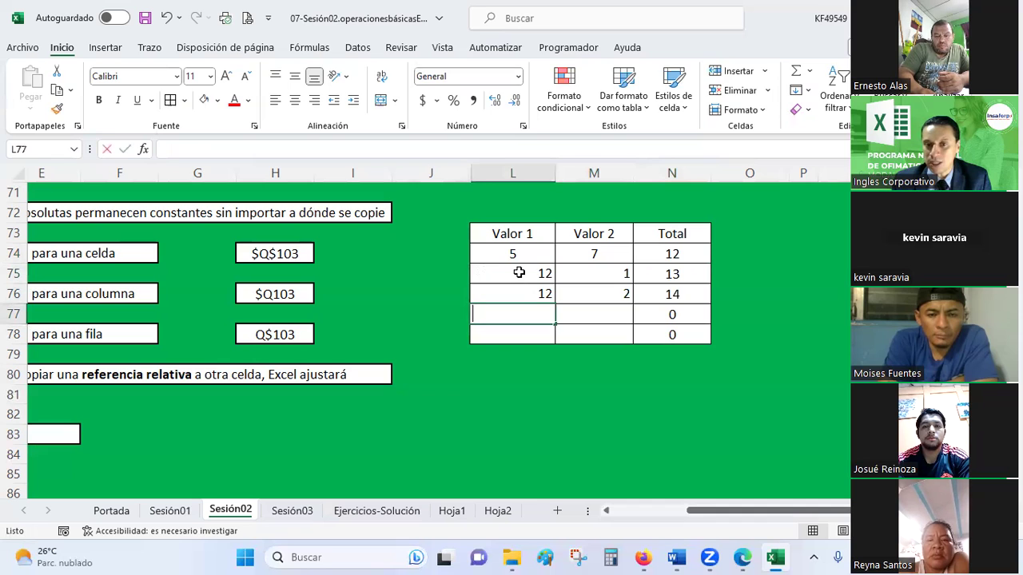
type("12")
key("Tab")
type("3")
key("Return")
key("Up")
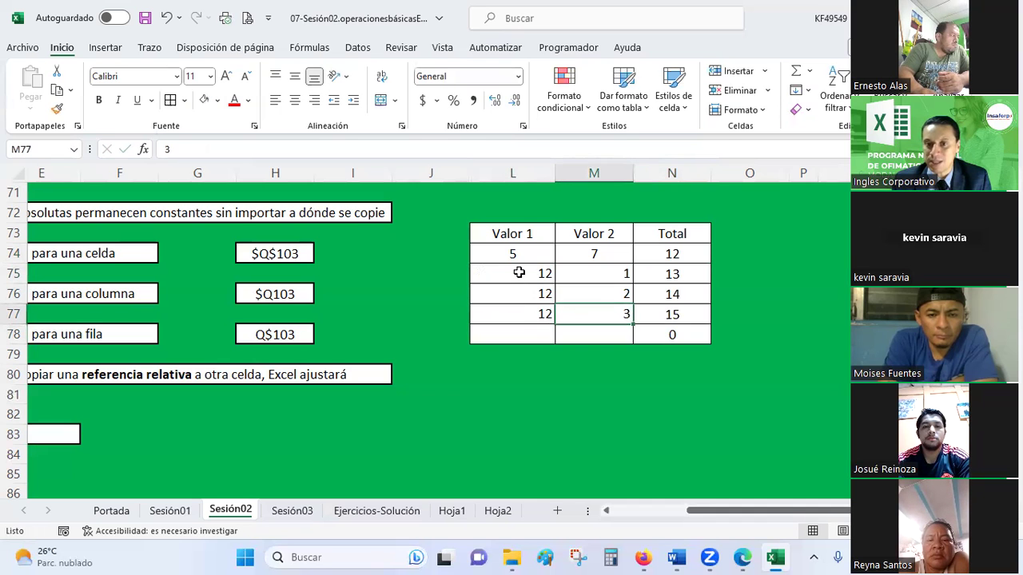
left_click_drag(519, 273, 598, 312)
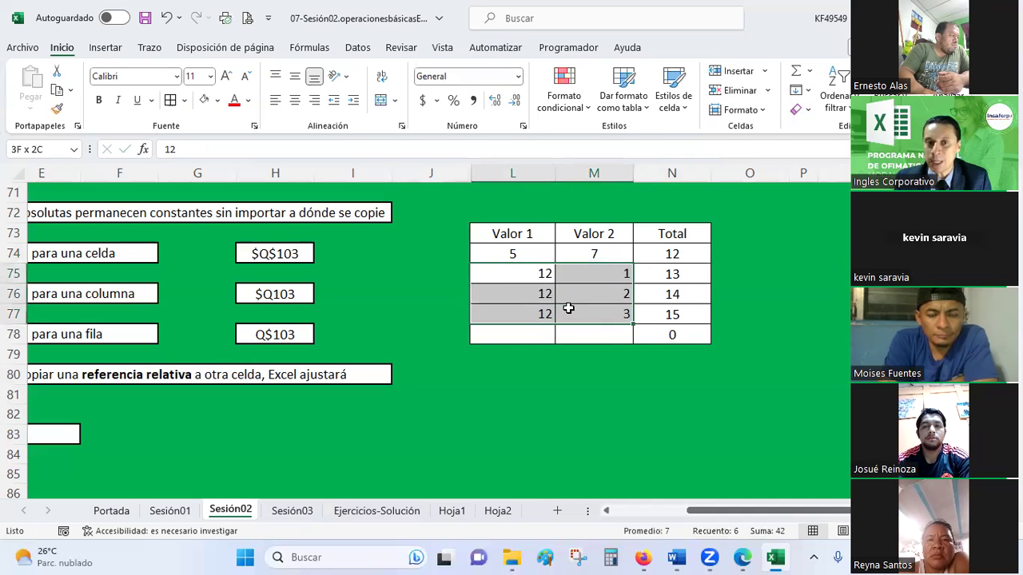
- Centre the values in L75:M77, then compare N74's =L74+M74 with N75's =L75+M75
left_click(295, 100)
left_click(697, 270)
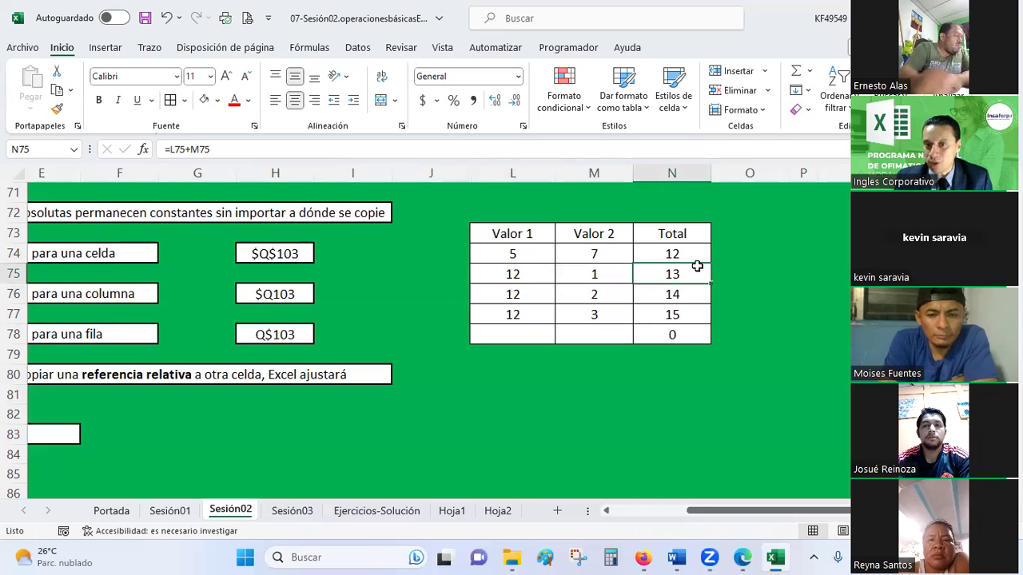
left_click(684, 249)
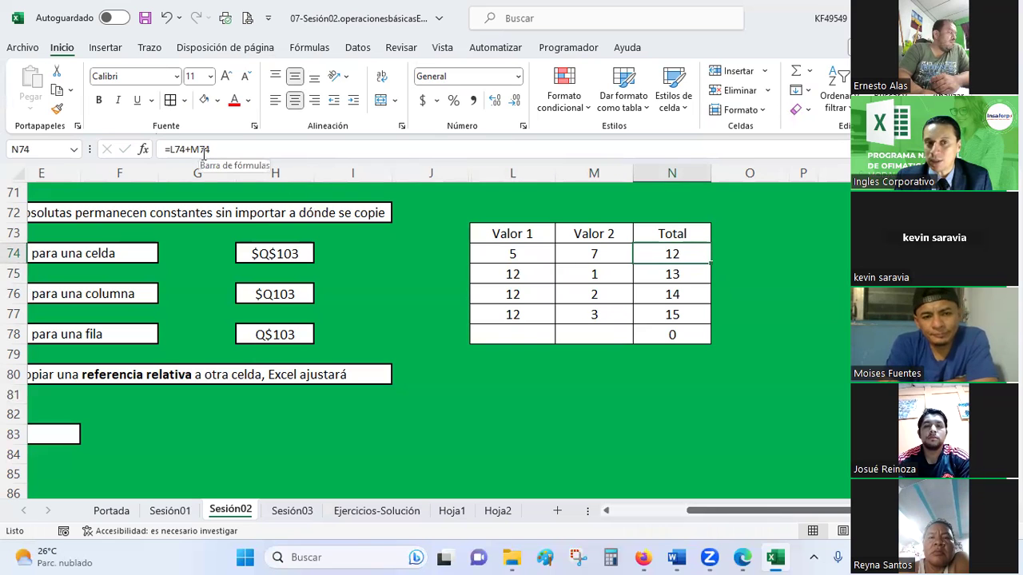
left_click(670, 274)
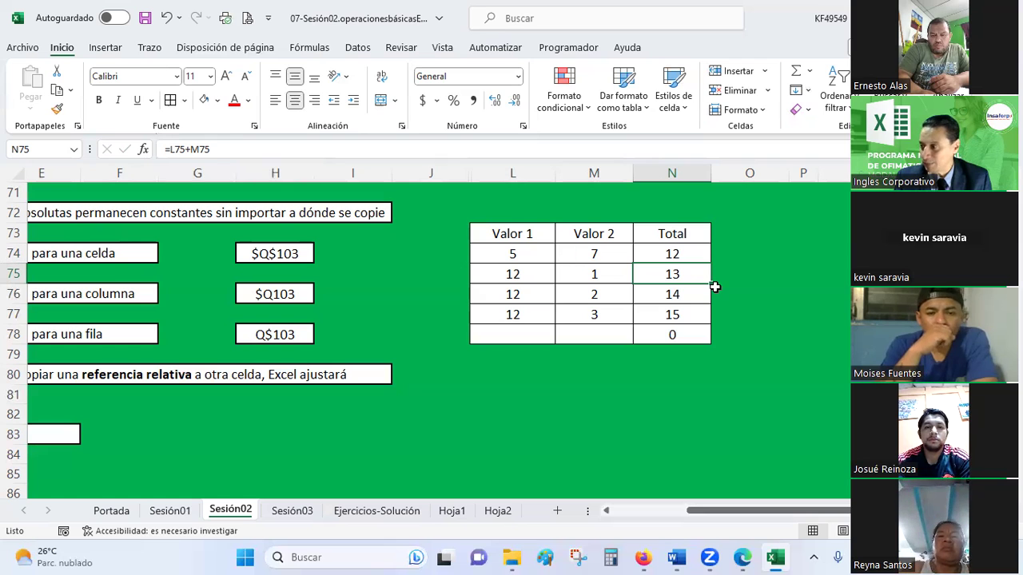
left_click(685, 256)
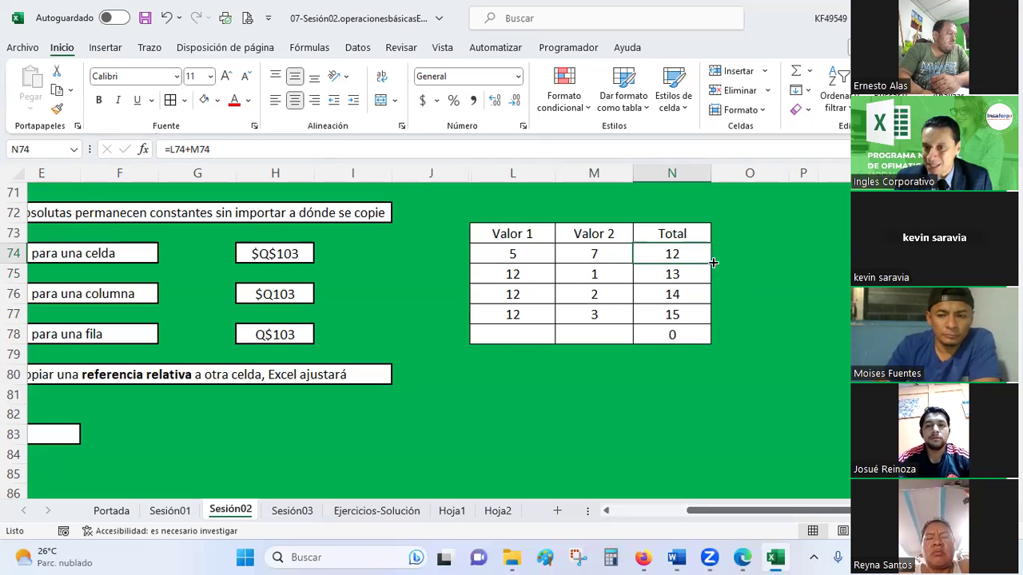
left_click_drag(714, 263, 714, 262)
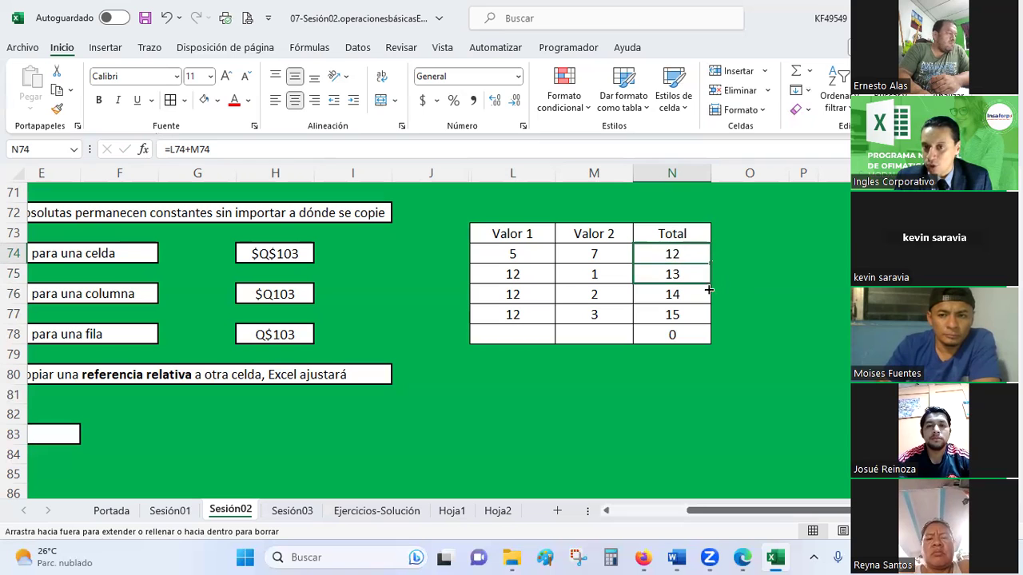
left_click_drag(713, 269, 703, 338)
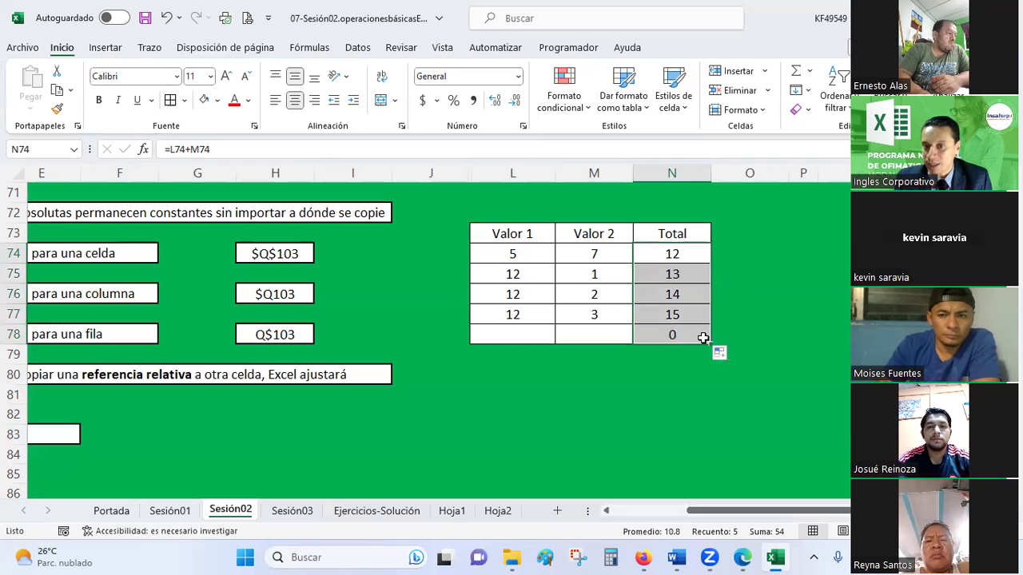
left_click(674, 273)
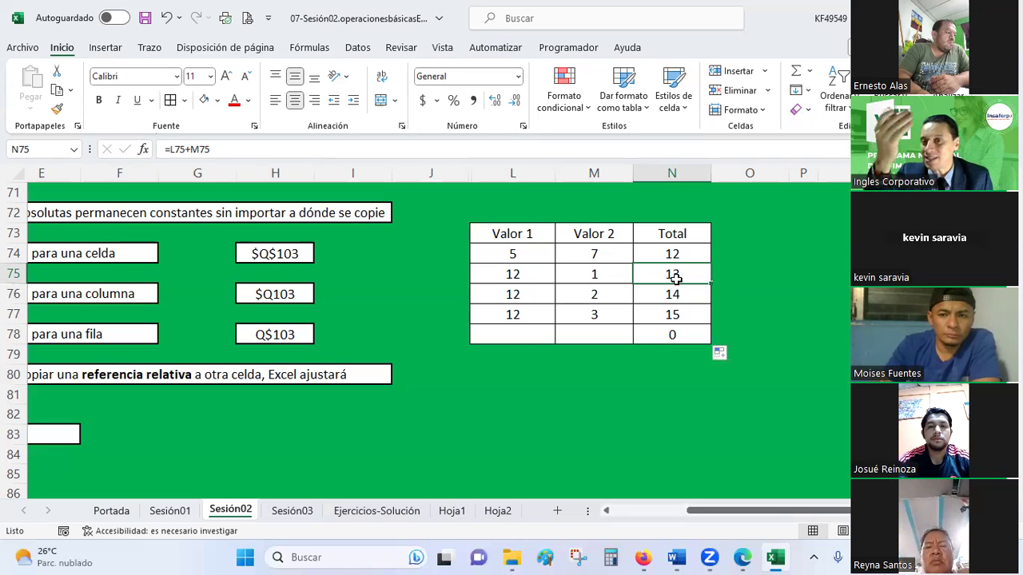
left_click(651, 252)
left_click(658, 274)
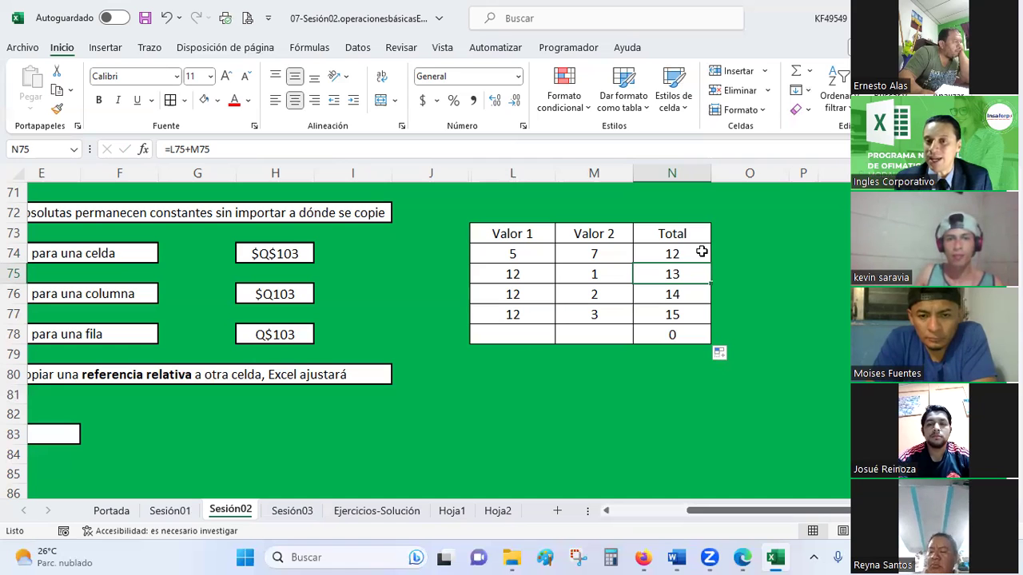
left_click(701, 253)
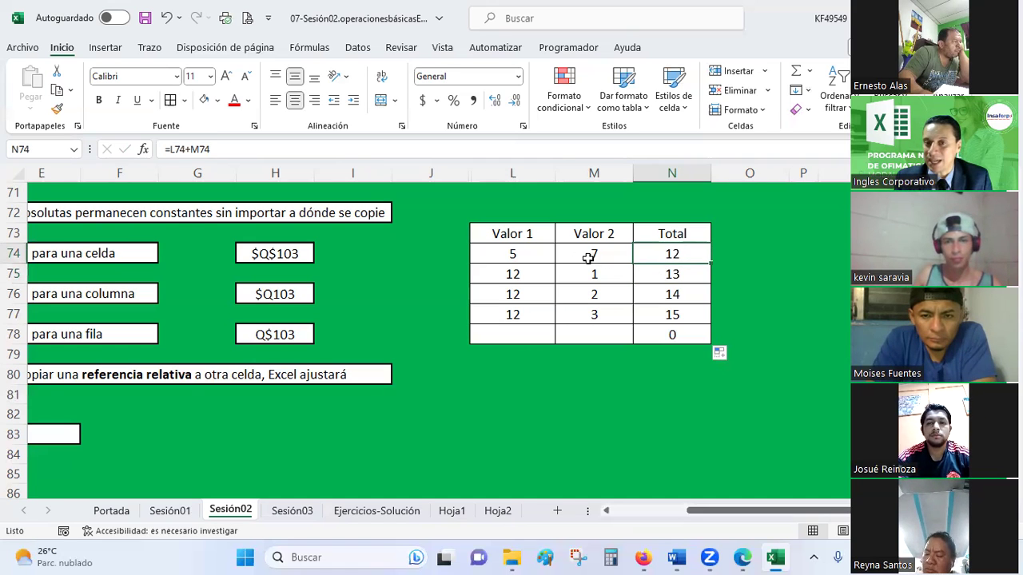
left_click(675, 270)
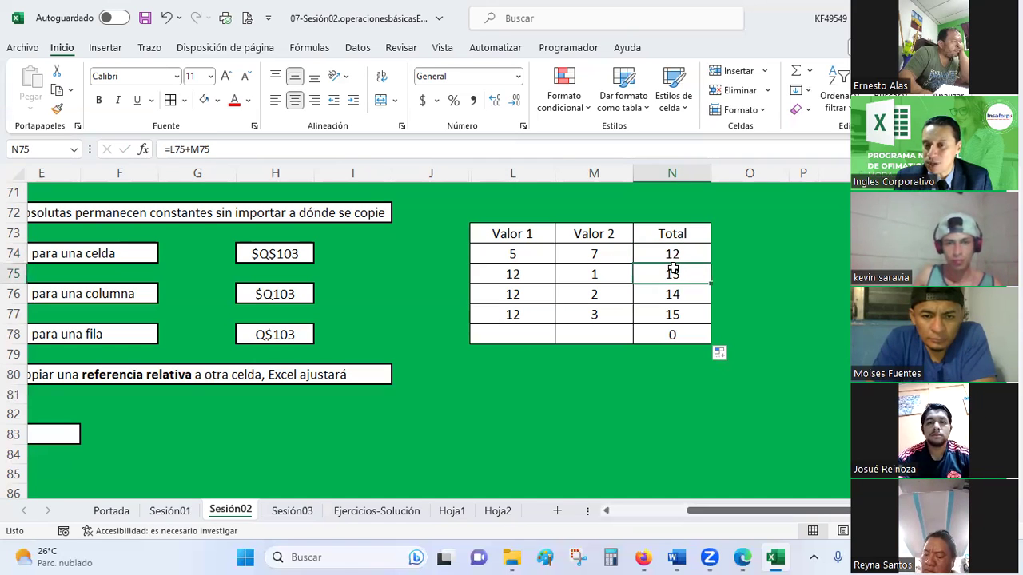
left_click(671, 254)
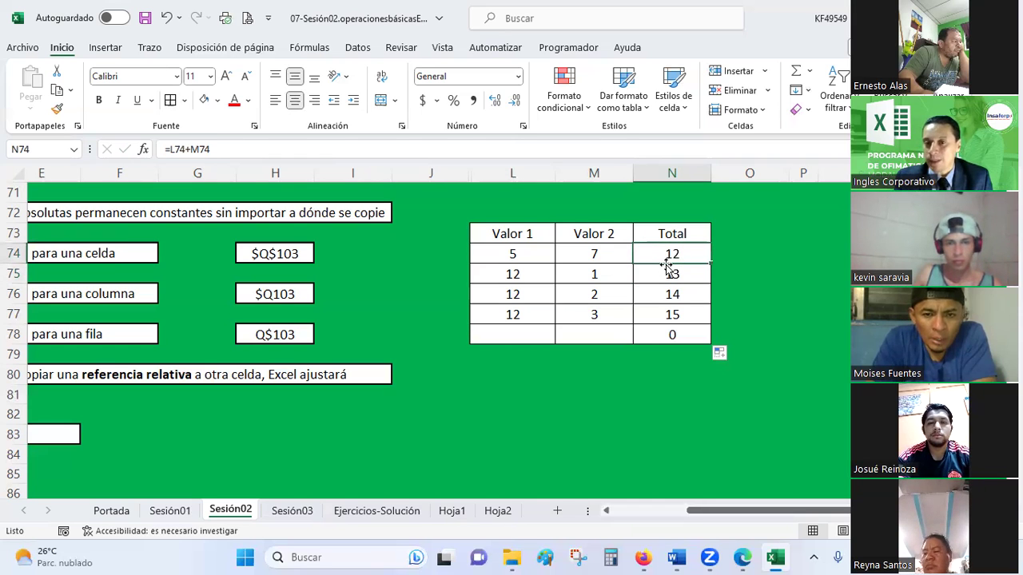
left_click(651, 273)
left_click(662, 293)
left_click(701, 316)
left_click(669, 335)
left_click(668, 249)
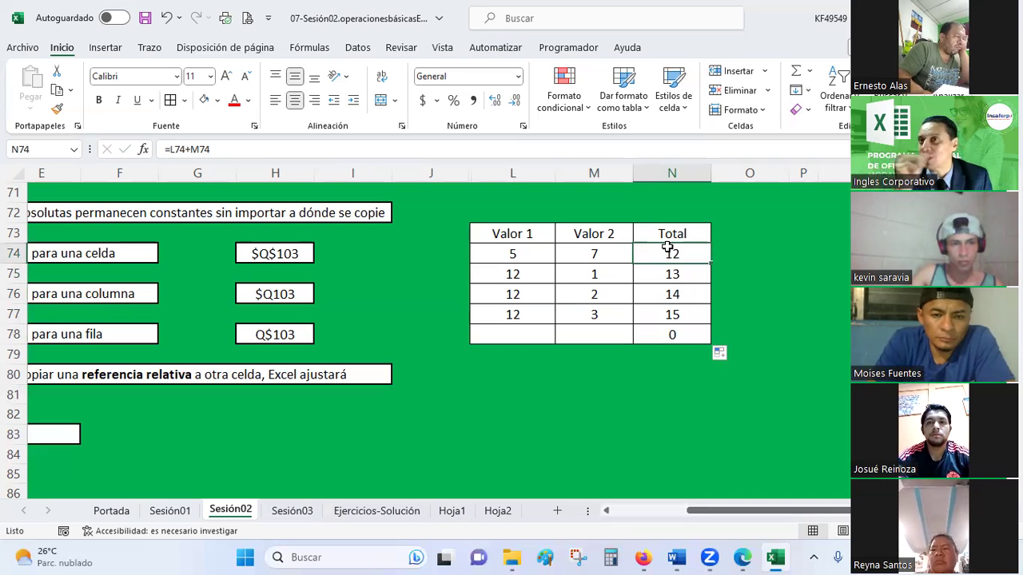
left_click(521, 271)
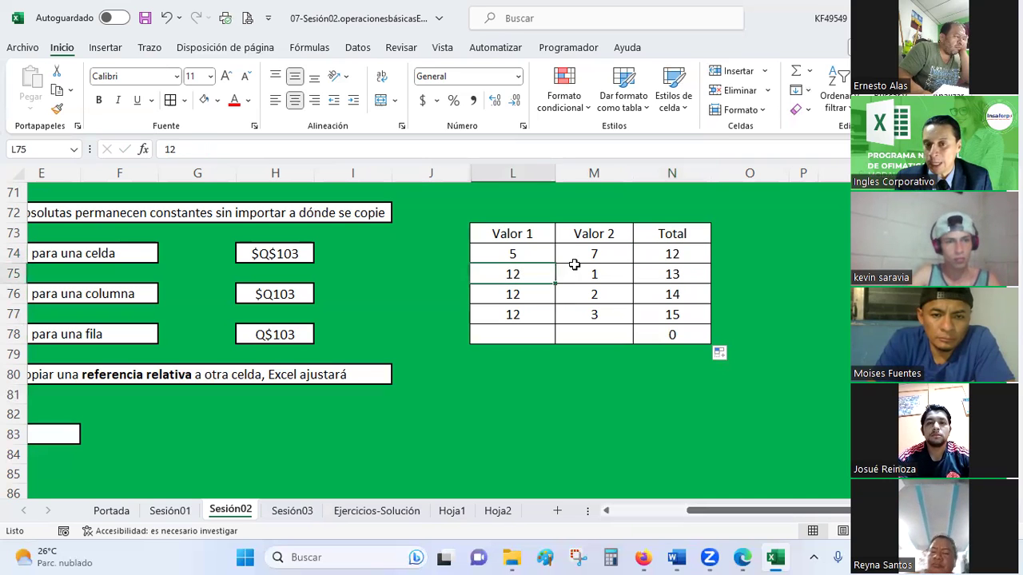
left_click(575, 272)
left_click(520, 294)
left_click(565, 296)
left_click(548, 319)
left_click(563, 314)
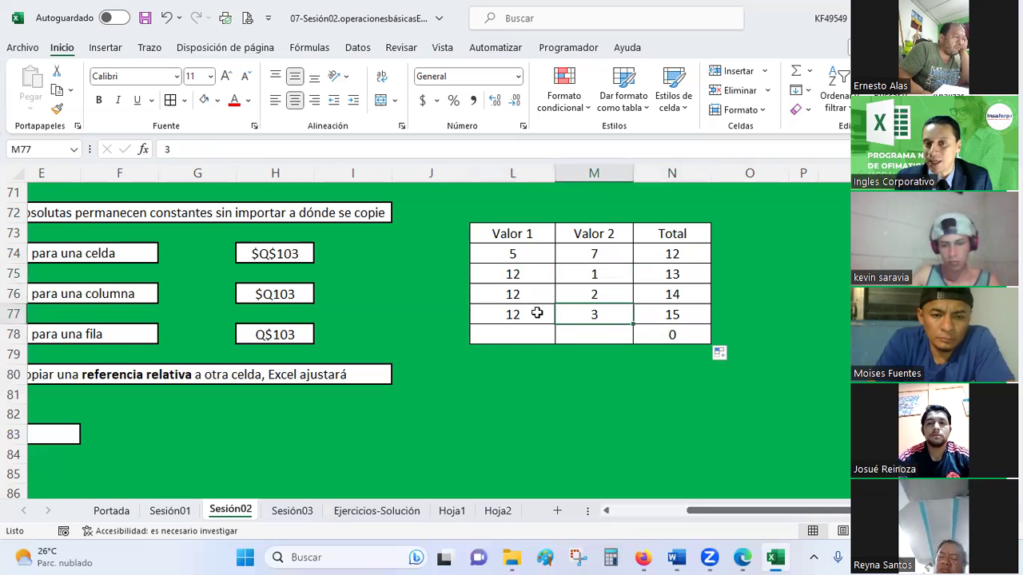
left_click(687, 253)
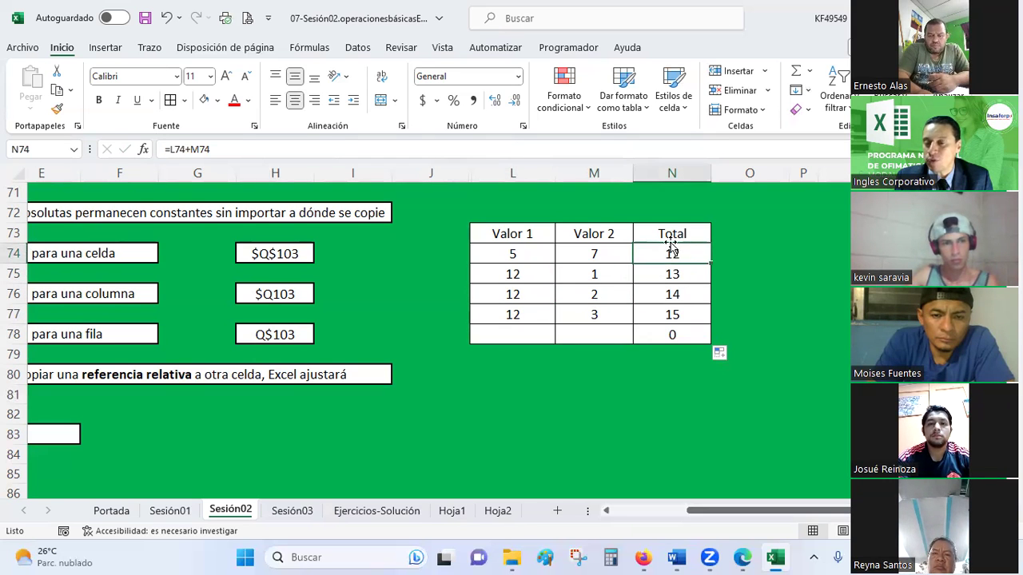
left_click(687, 274)
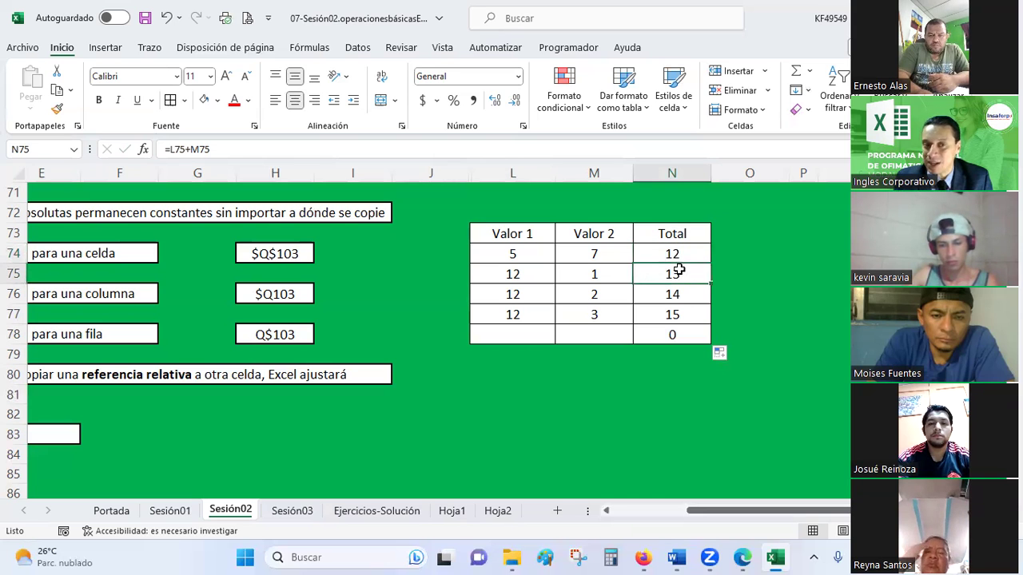
left_click(519, 274)
key("Right")
key("Down")
left_click(679, 252)
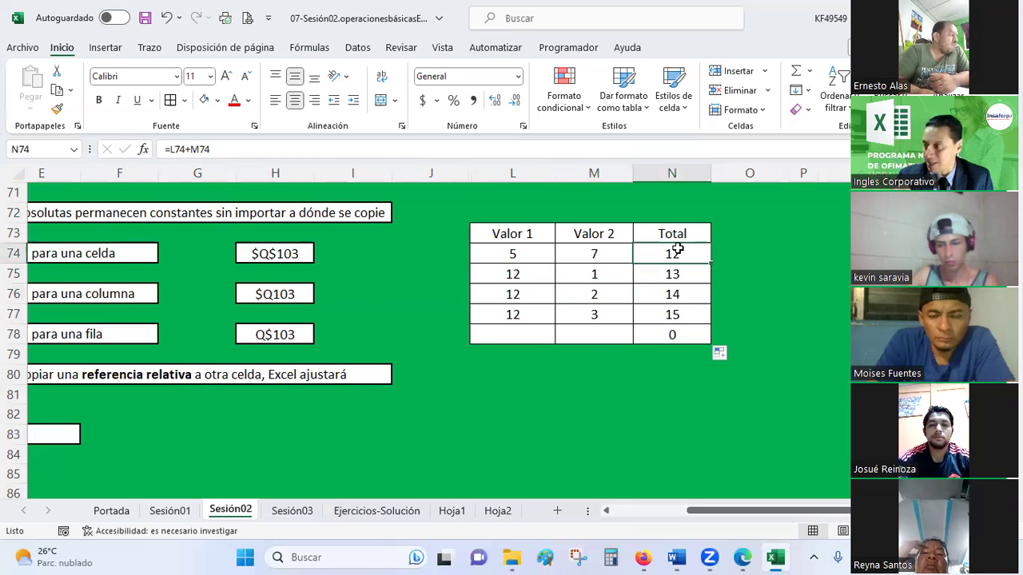
scroll(711, 288, "up", 1)
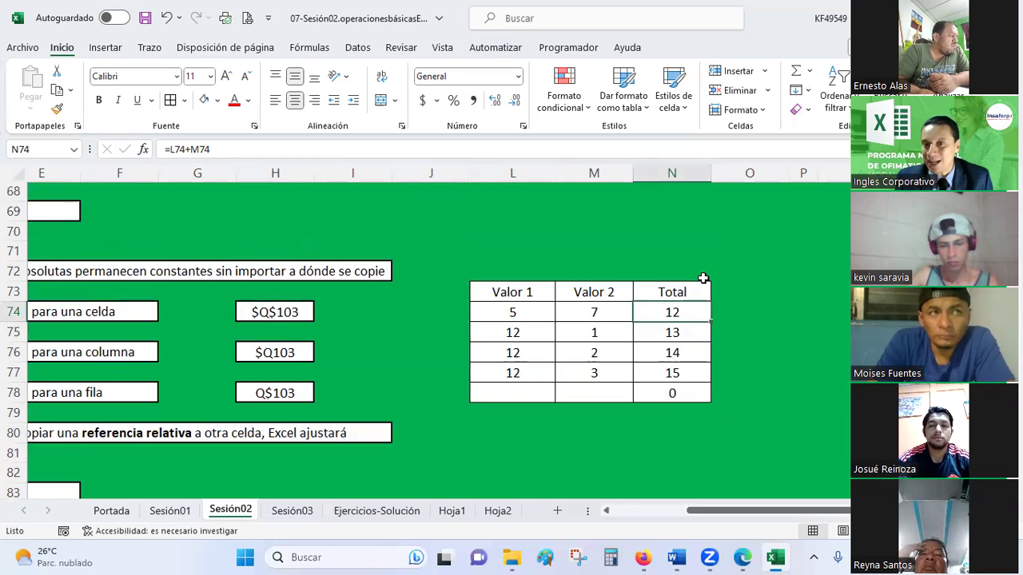
scroll(706, 320, "up", 1)
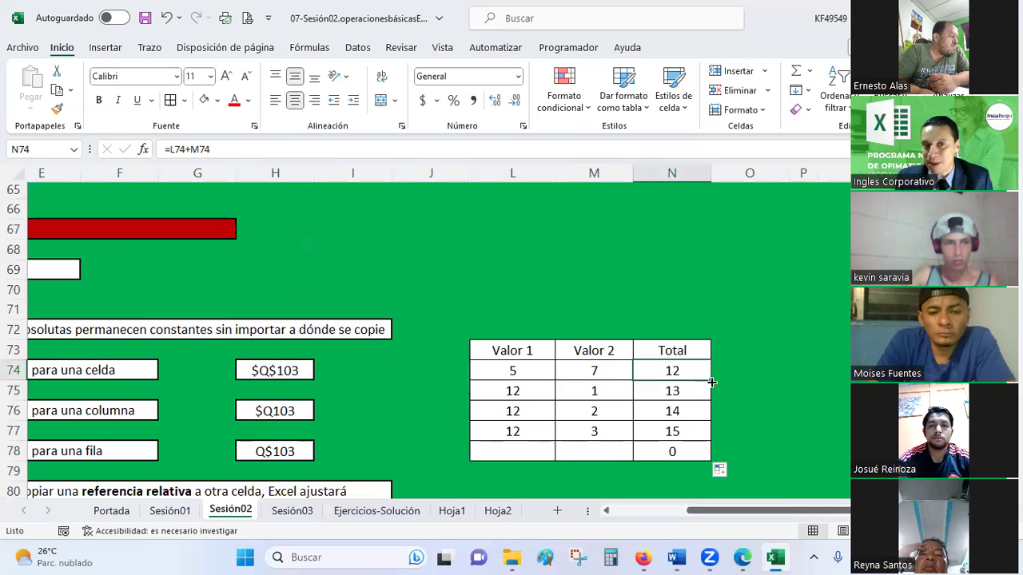
left_click(483, 349)
left_click(566, 354)
left_click(504, 347)
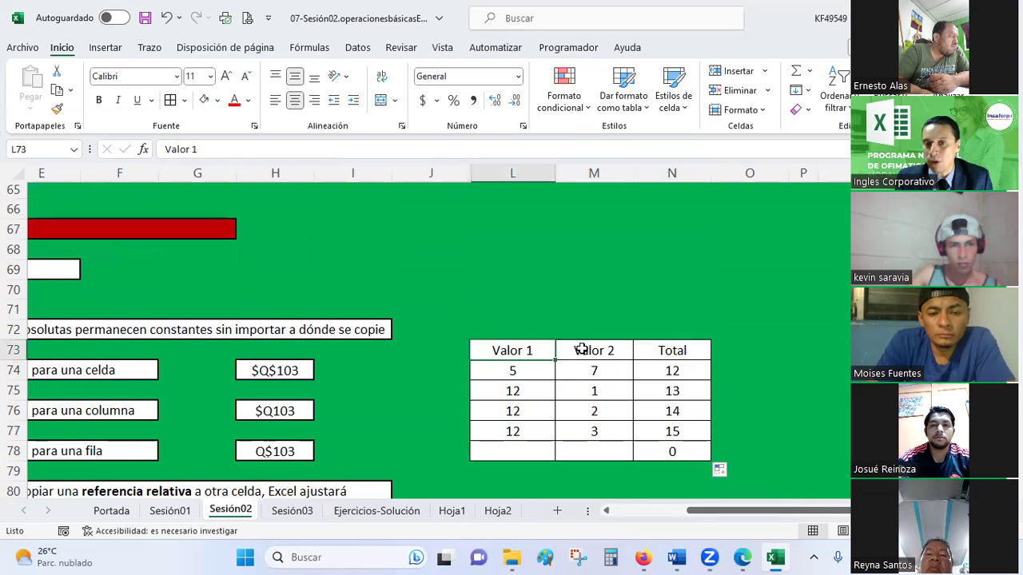
left_click(694, 372)
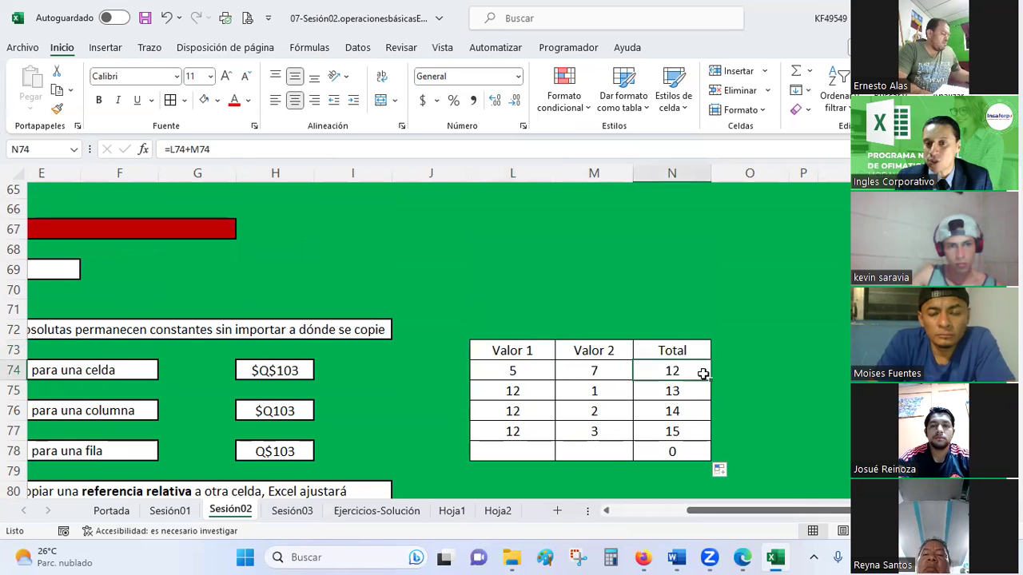
left_click_drag(703, 350, 702, 352)
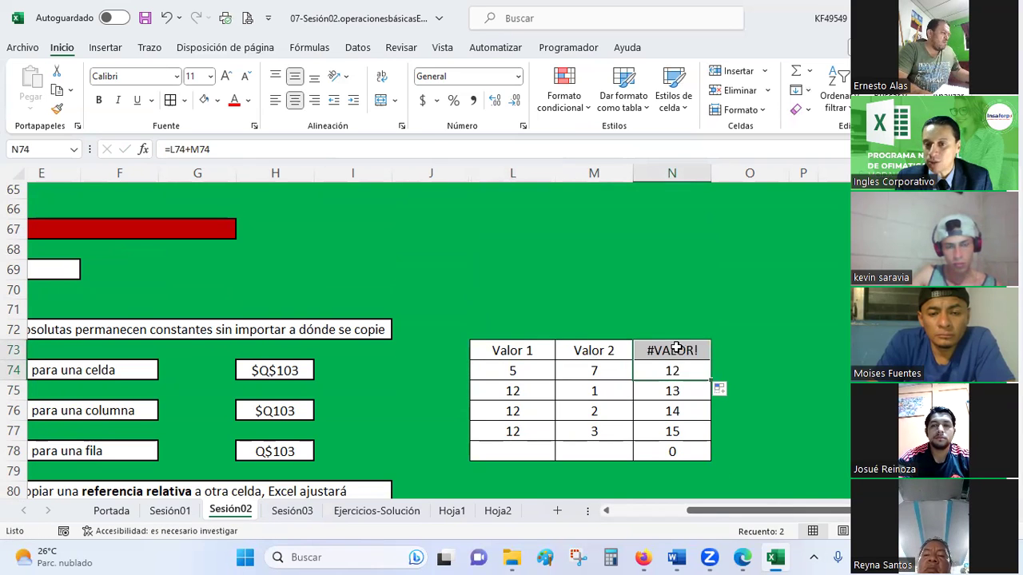
left_click(675, 350)
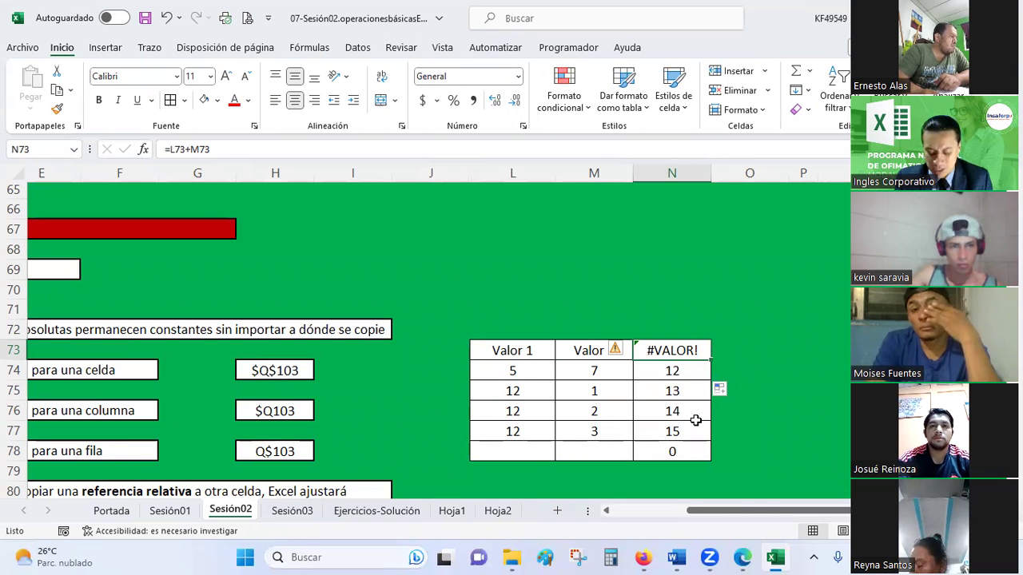
key("ctrl+z")
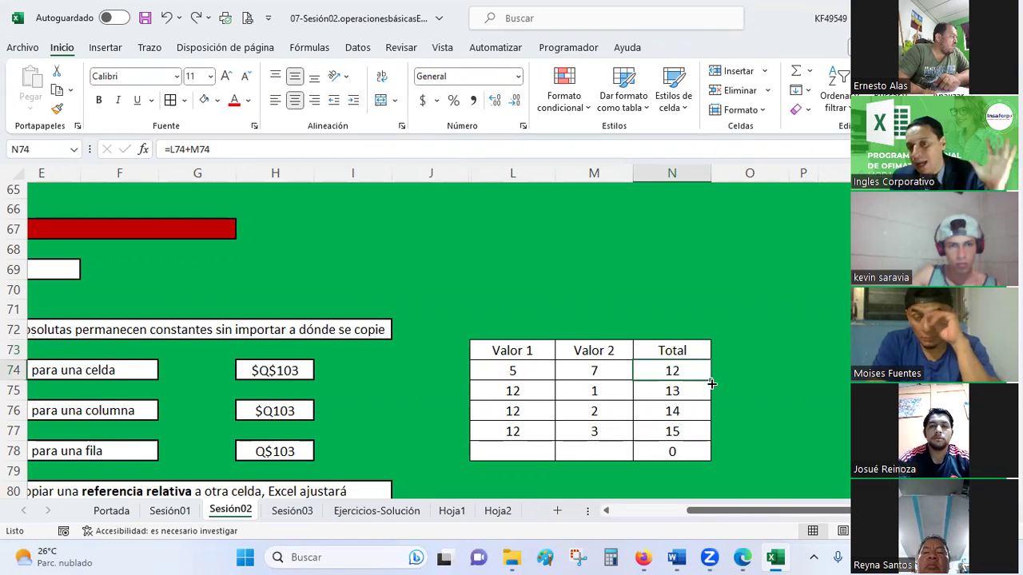
- Fill N74's total formula right into O74, where it becomes =M74+N74 returning 19
left_click_drag(712, 384, 749, 373)
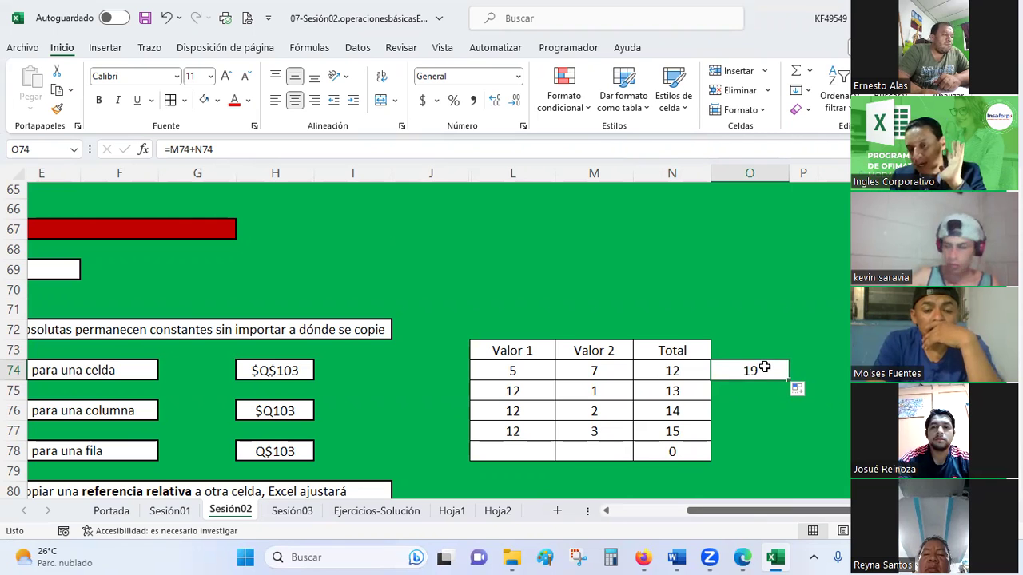
left_click(598, 371)
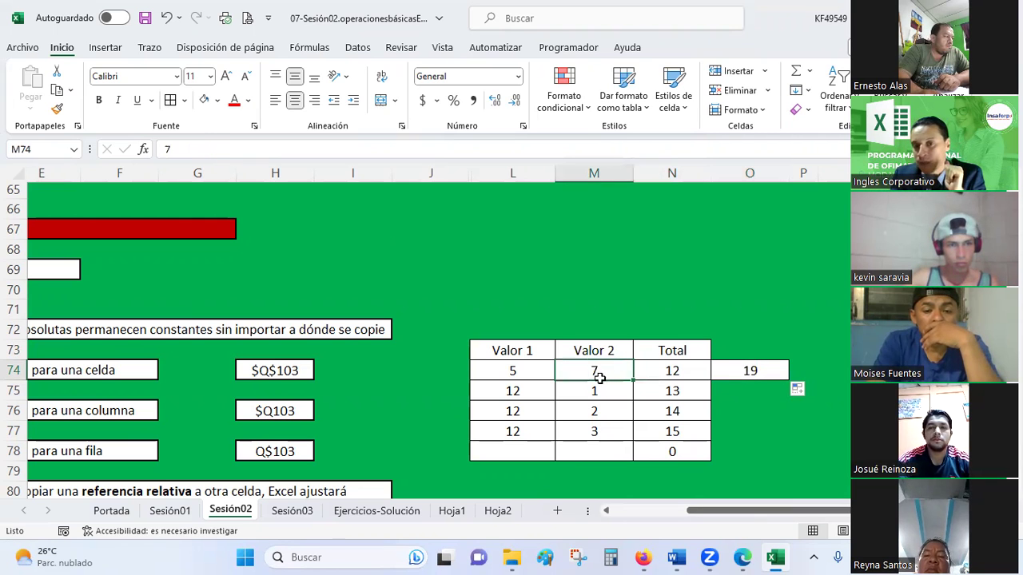
left_click(671, 369)
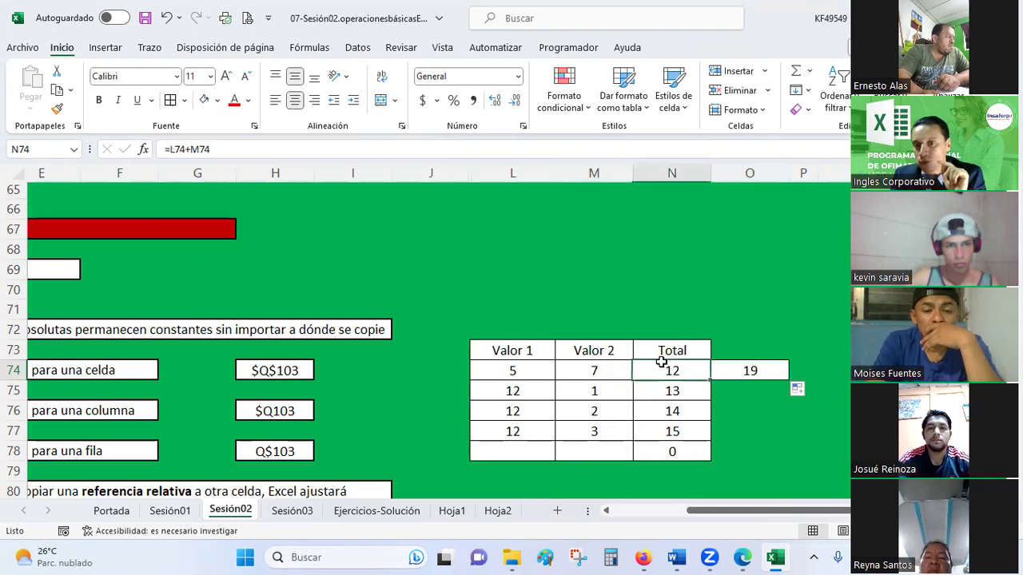
left_click(775, 368)
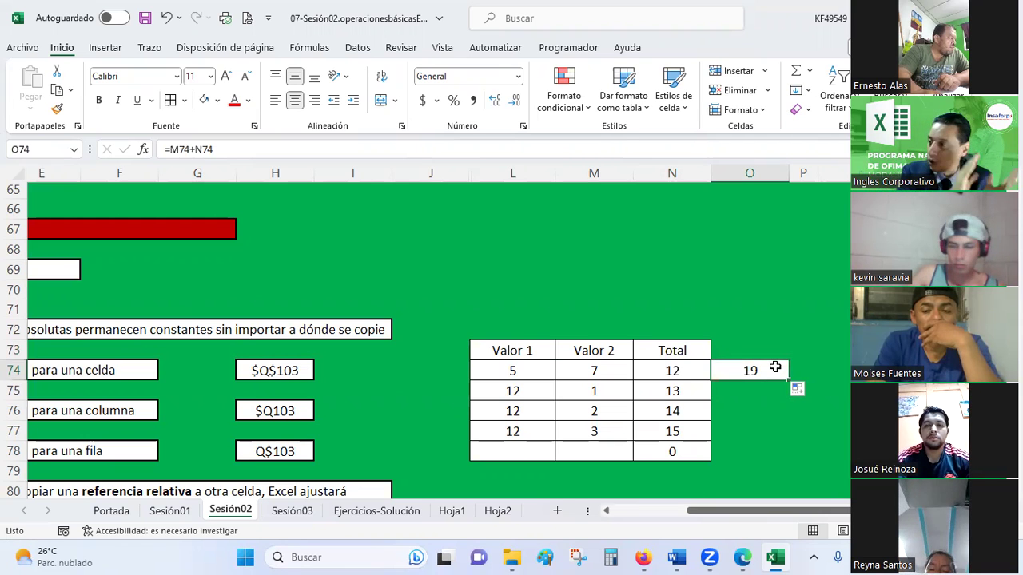
- Compare N74's original =L74+M74 with O74's shifted =M74+N74 and N75's total
left_click(674, 370)
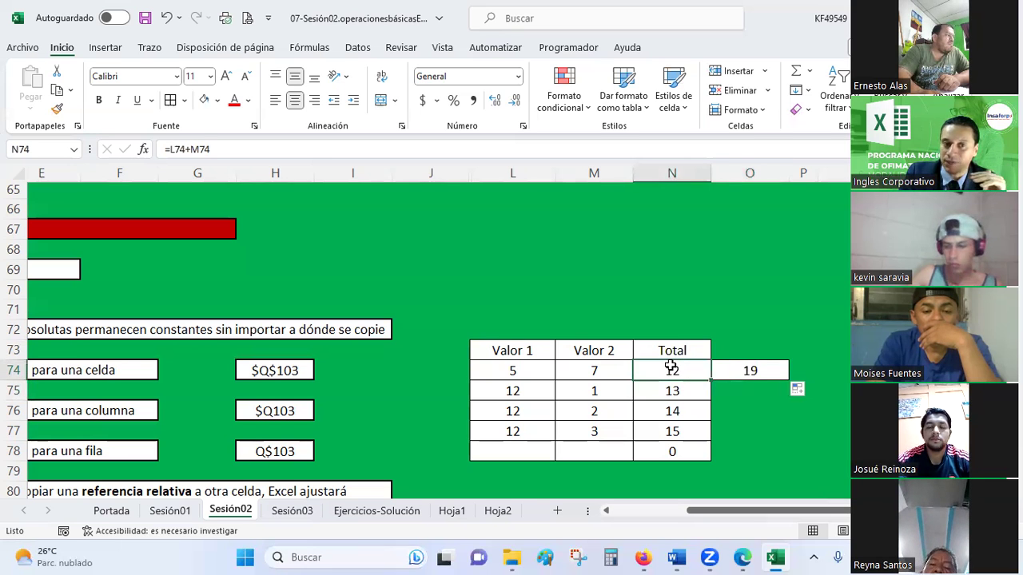
left_click(673, 395)
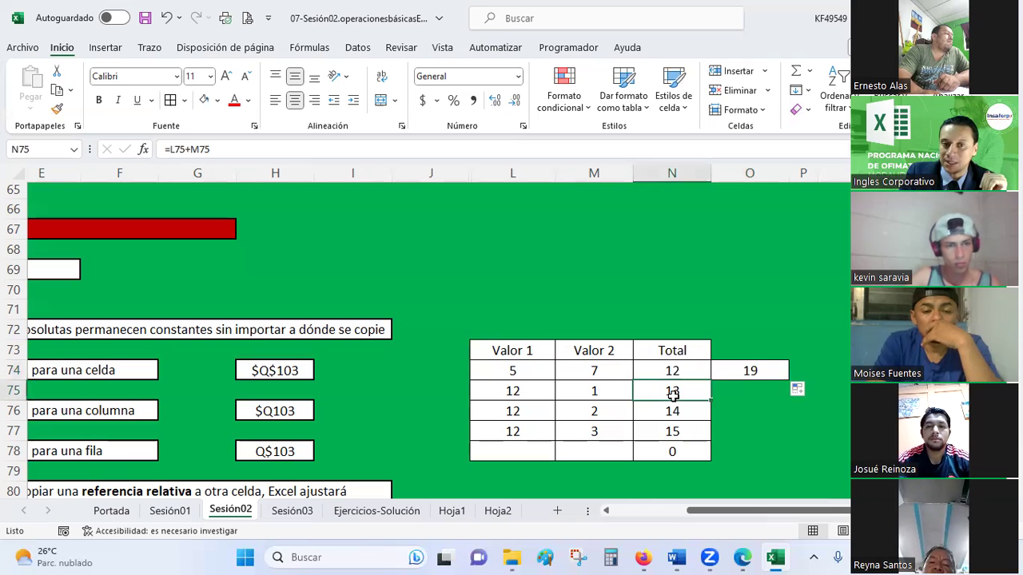
left_click(725, 376)
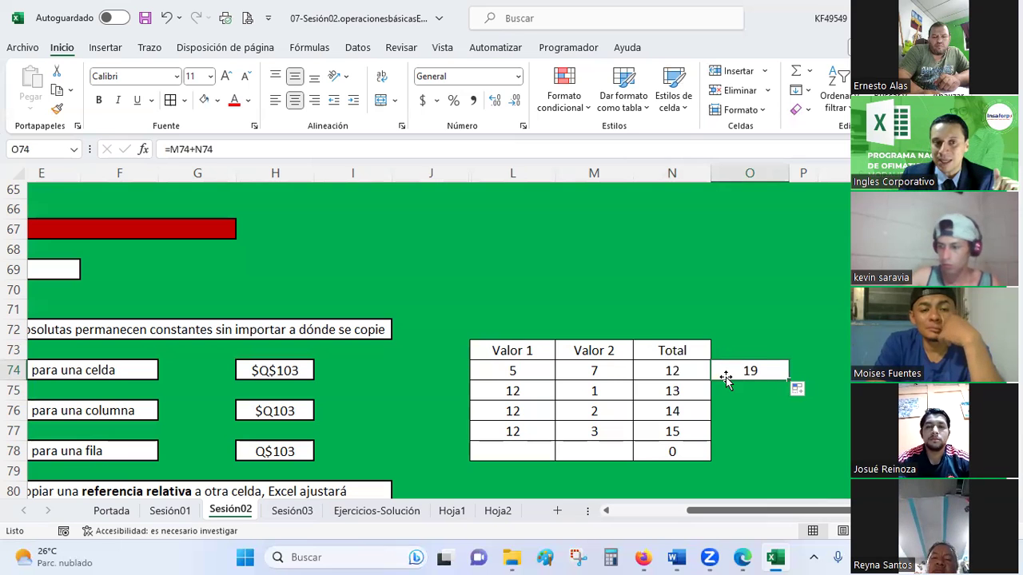
left_click(667, 376)
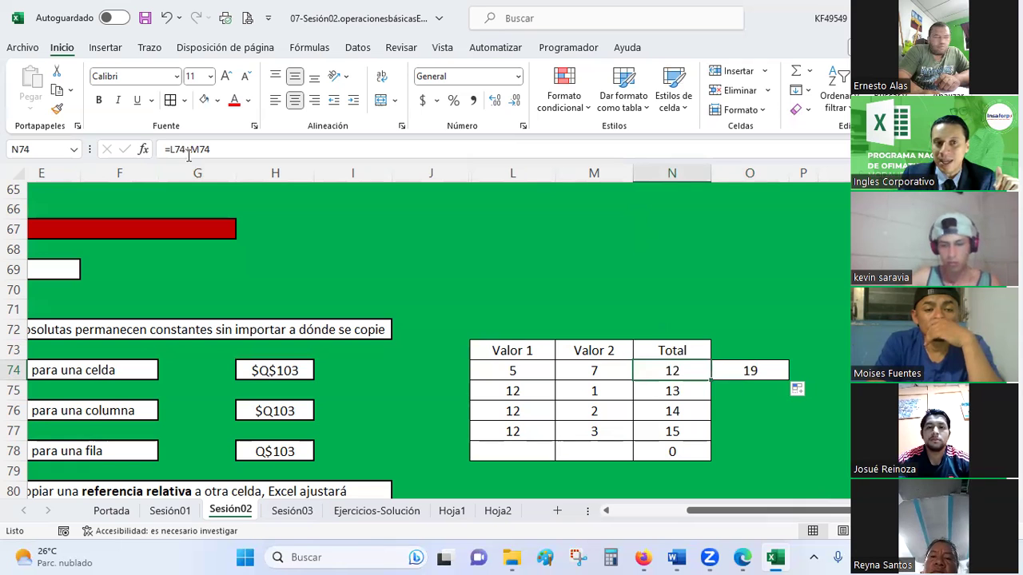
left_click(743, 369)
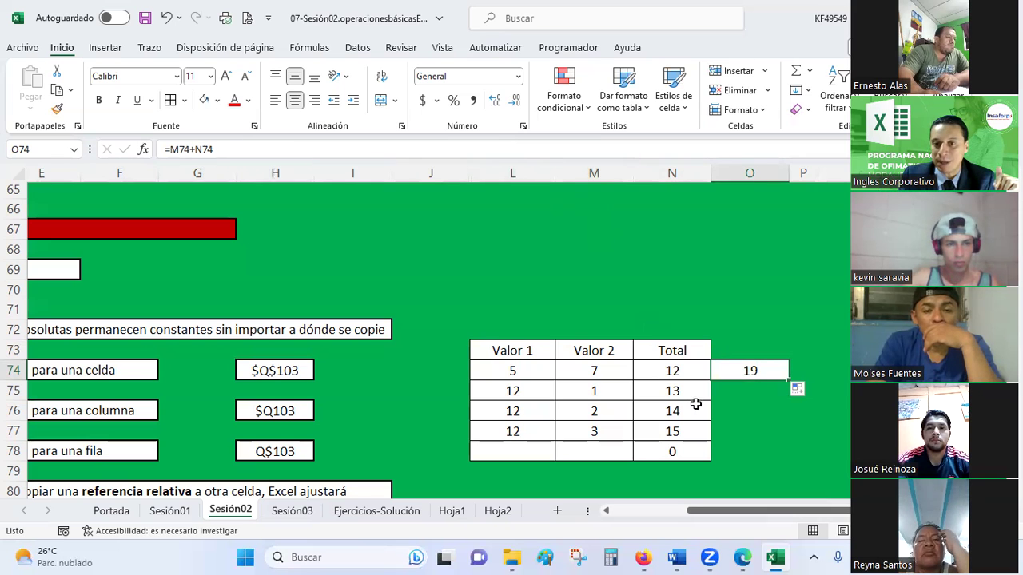
left_click(679, 363)
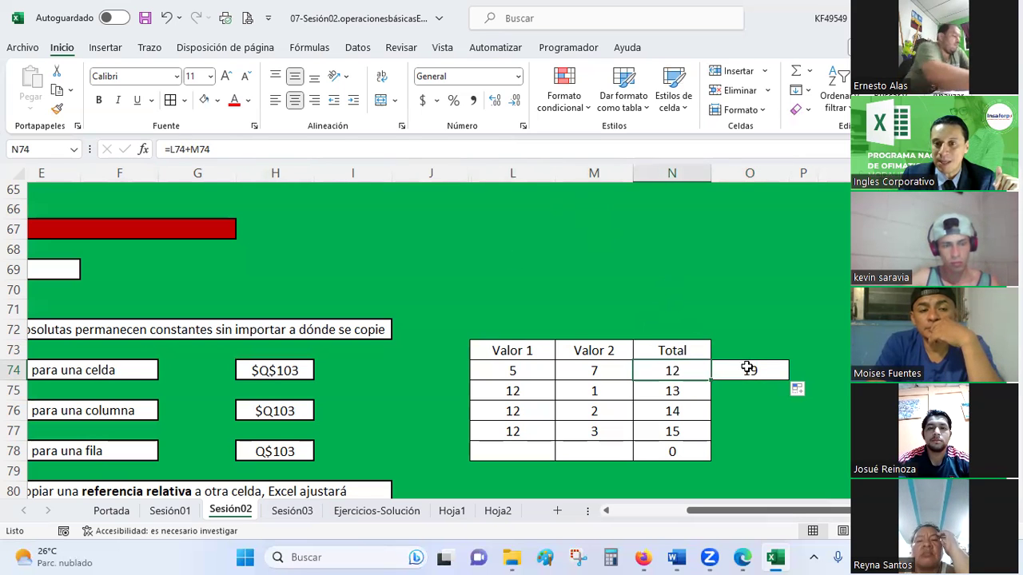
left_click(747, 368)
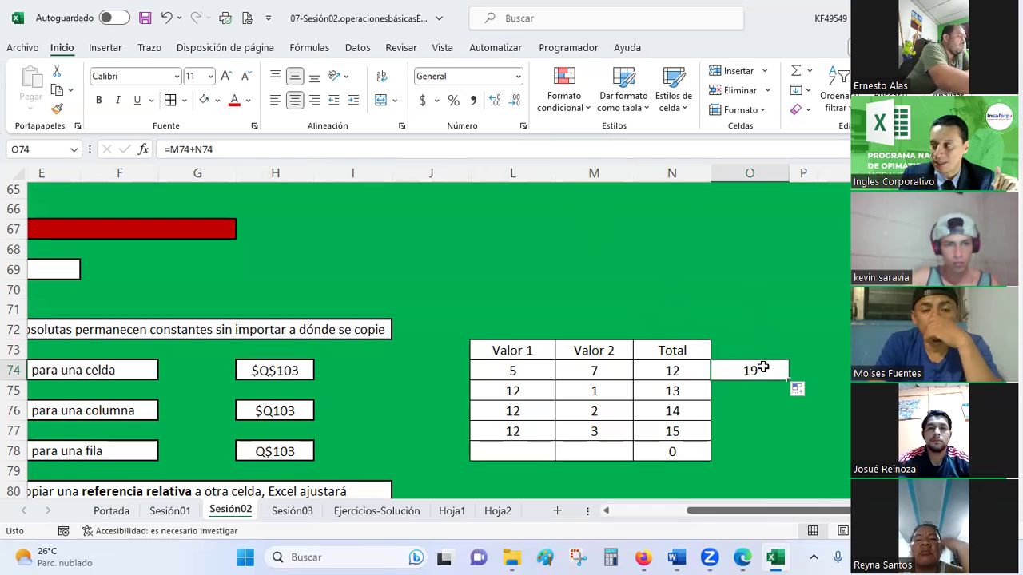
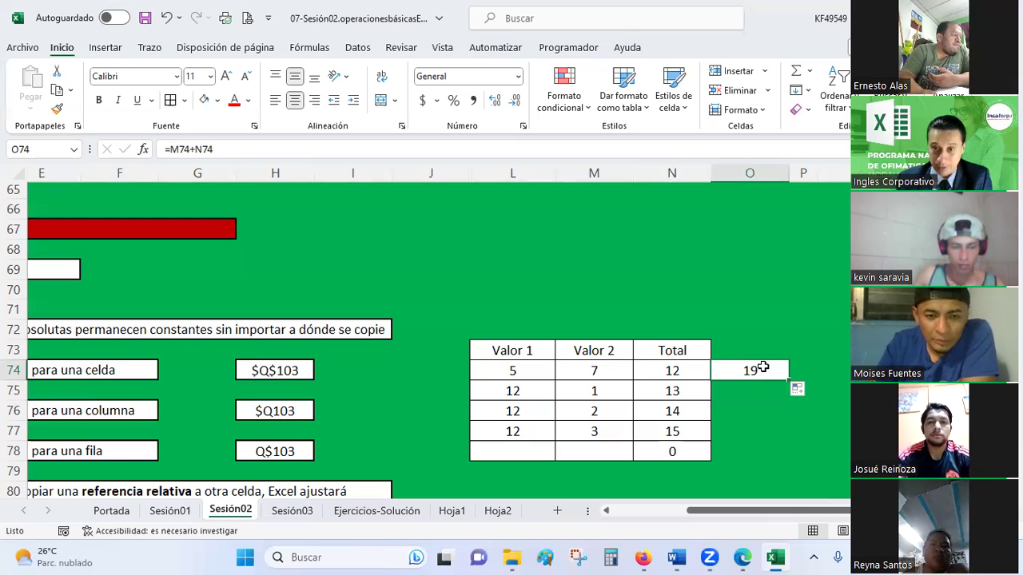
- Check the Total formula and the stray 19 in O74, then remove that extra value
left_click(656, 371)
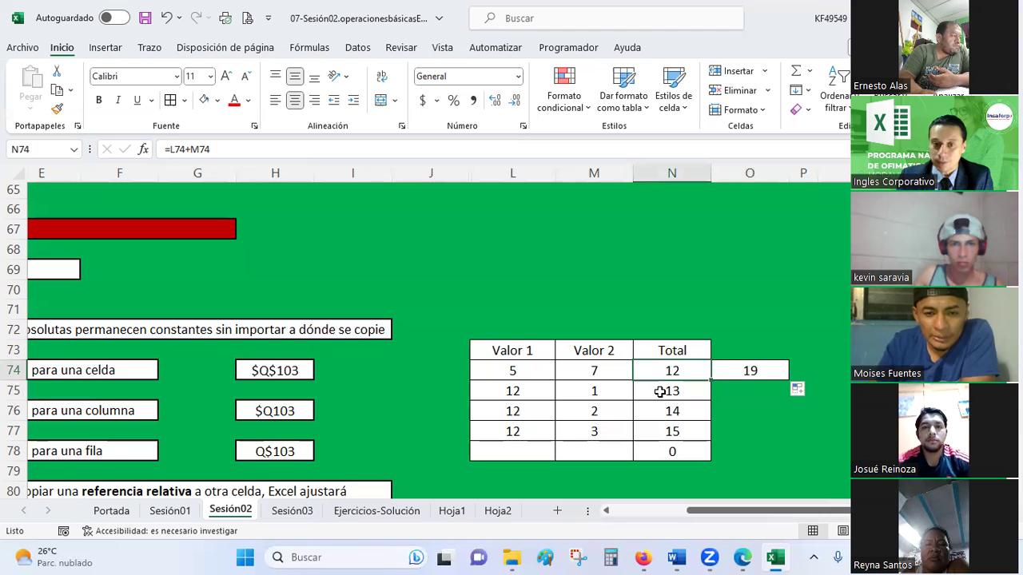
left_click(768, 370)
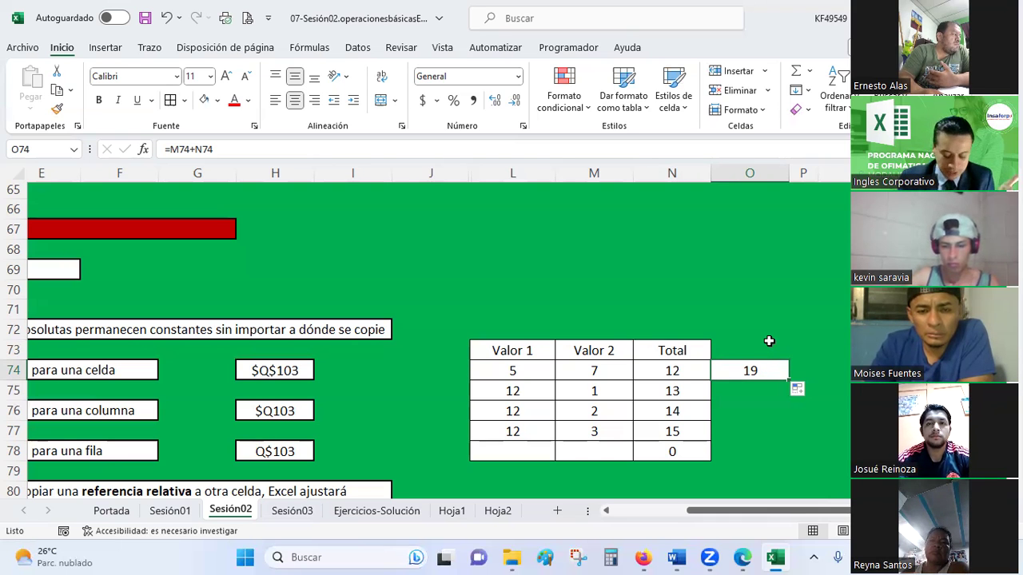
key("ctrl+z")
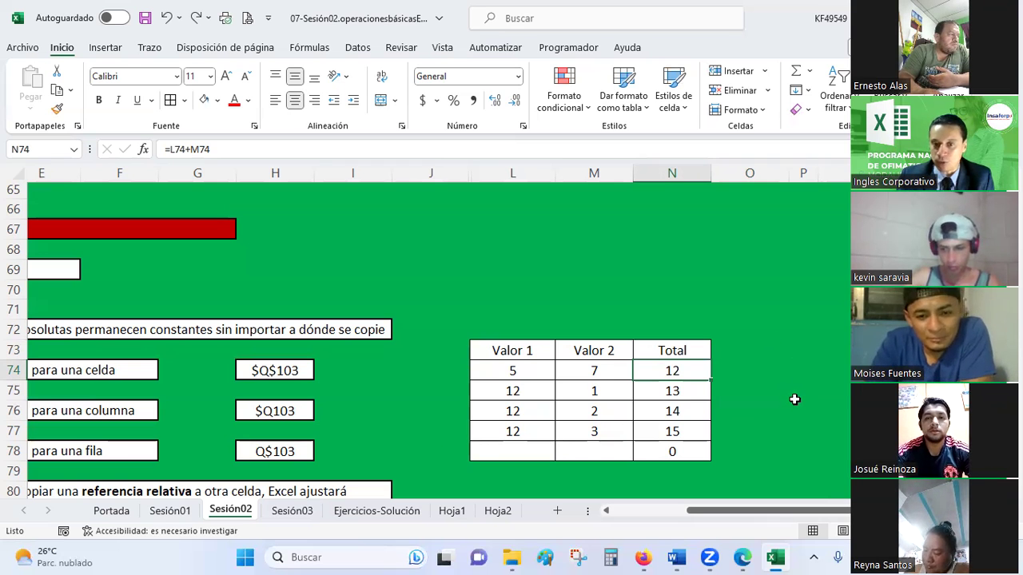
scroll(620, 383, "down", 1)
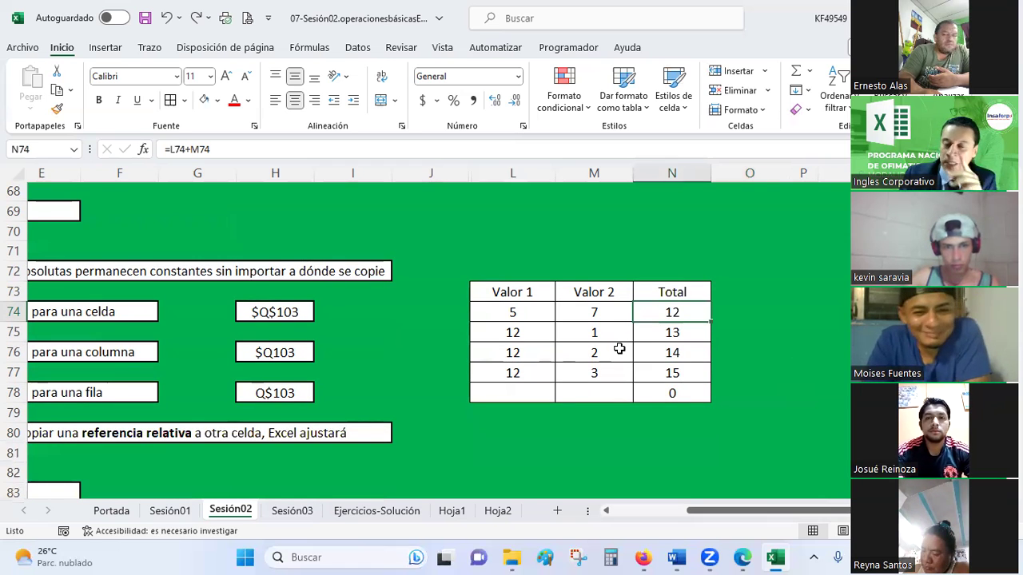
scroll(619, 349, "down", 1)
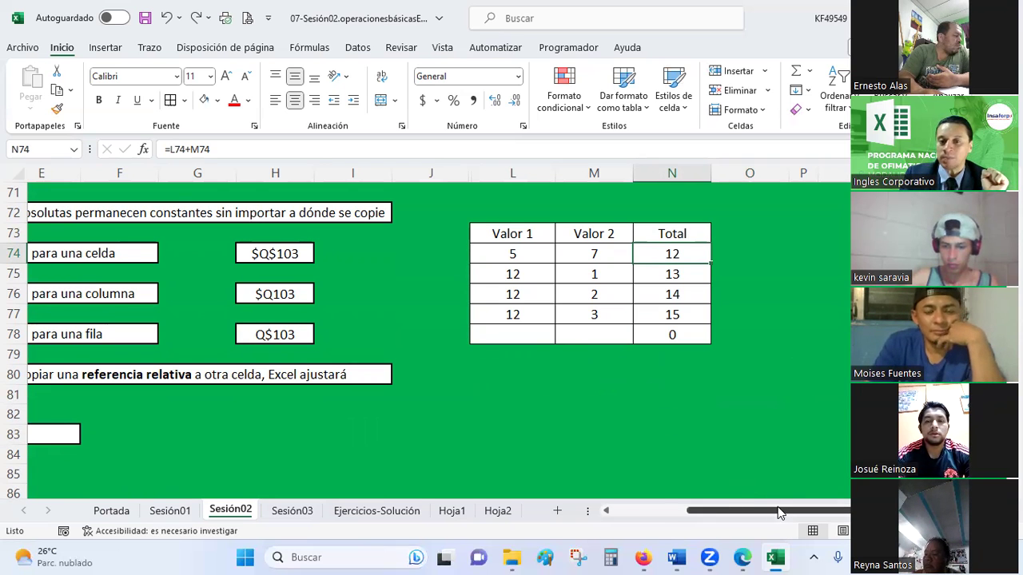
left_click_drag(779, 511, 796, 514)
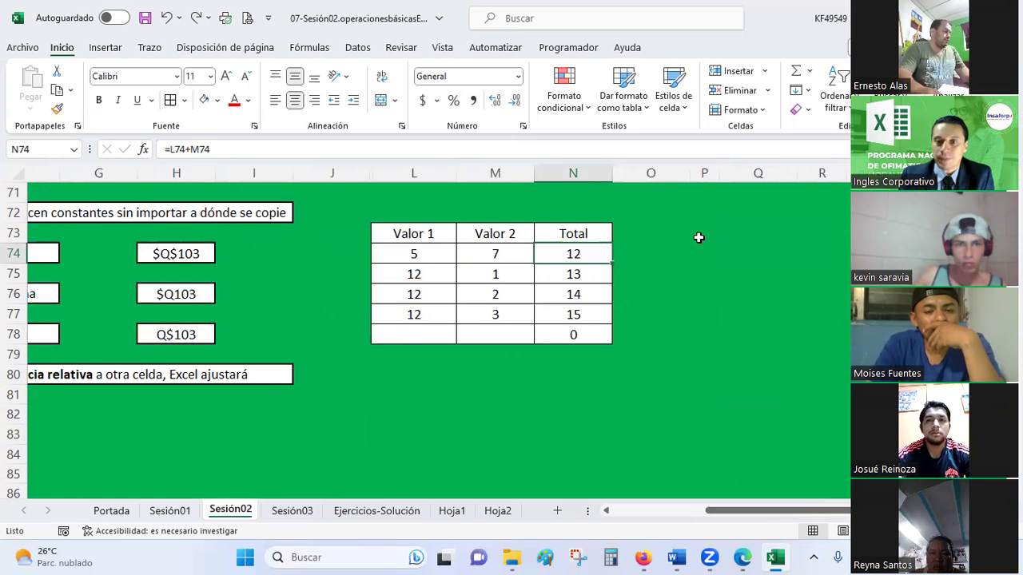
- Enter the header Nota 1 in P73 with grades 10, 8, 5 and 4 below it
left_click(698, 235)
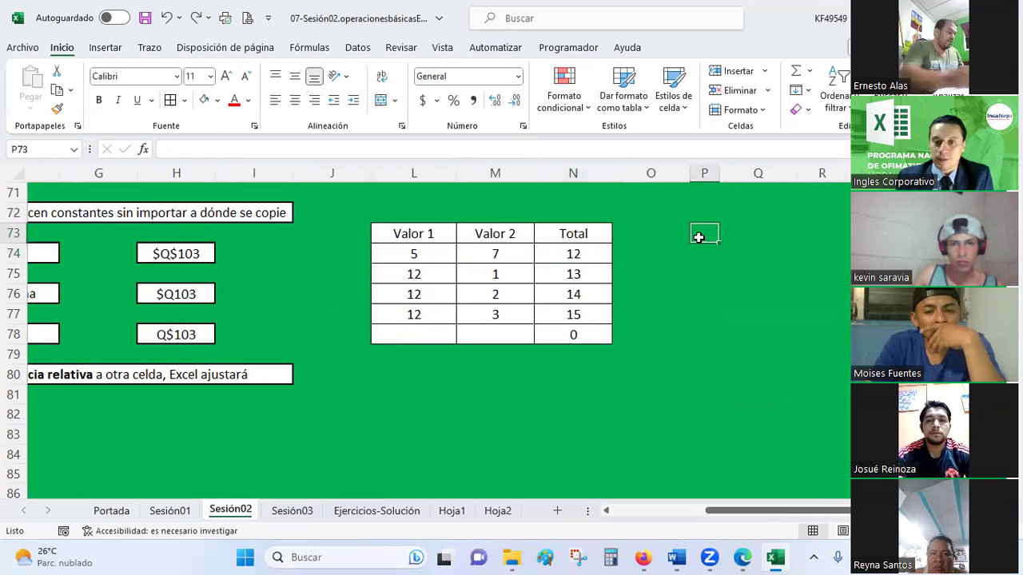
type("Nota 1")
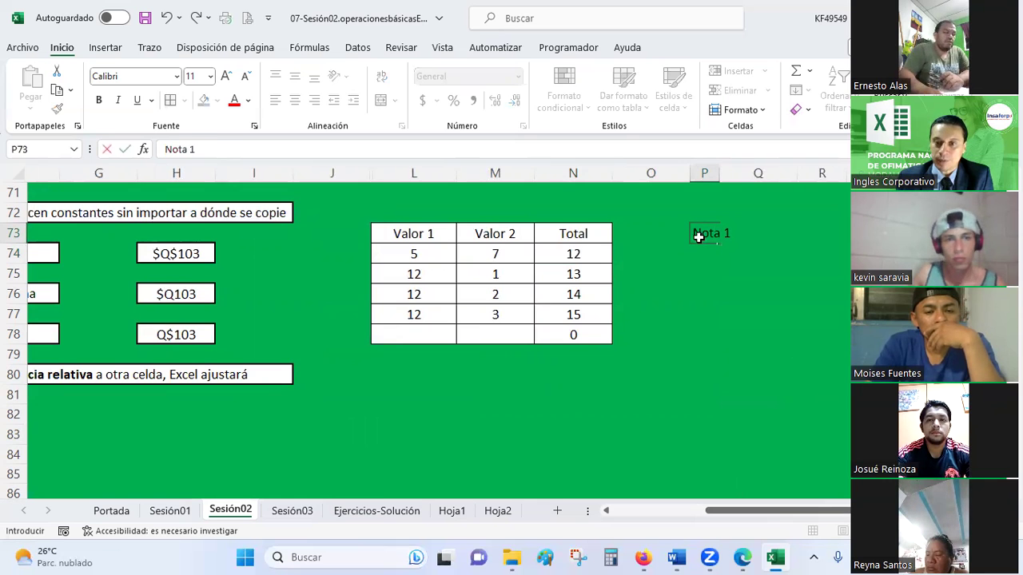
key("Return")
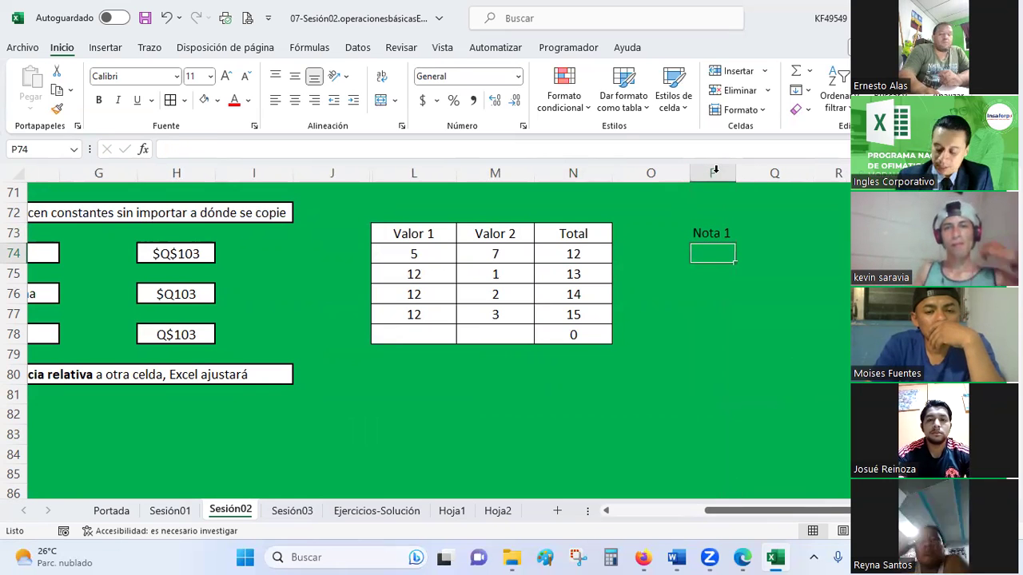
type("10")
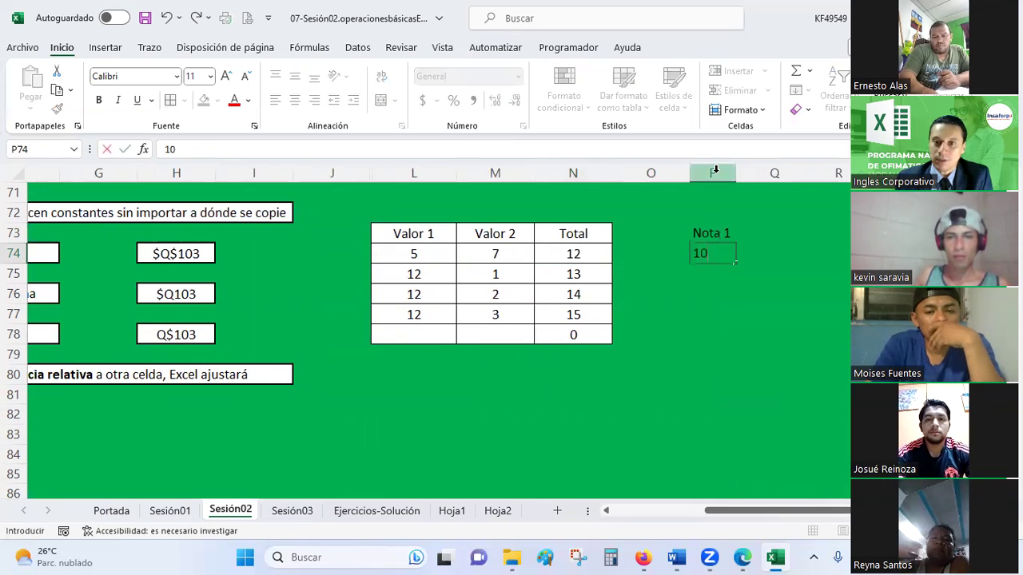
key("Return")
type("8")
key("Return")
type("5")
key("Return")
type("4")
key("Return")
- Add the header Puntos obtenidos in Q73 next to Nota 1
key("Up")
key("Right")
key("Up")
key("Up")
key("Up")
key("Up")
key("Up")
key("Down")
type("Pu")
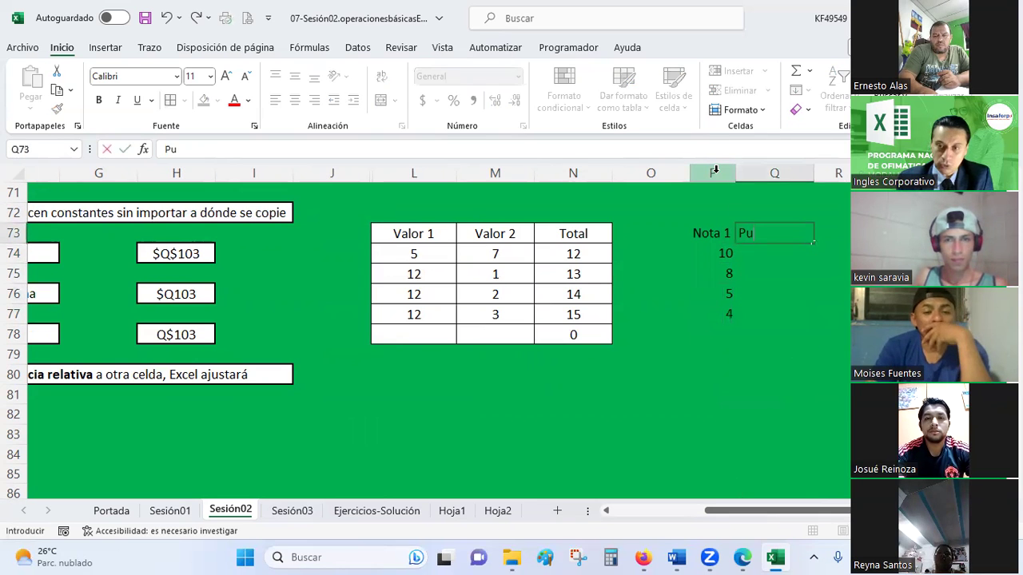
type("ntos obte")
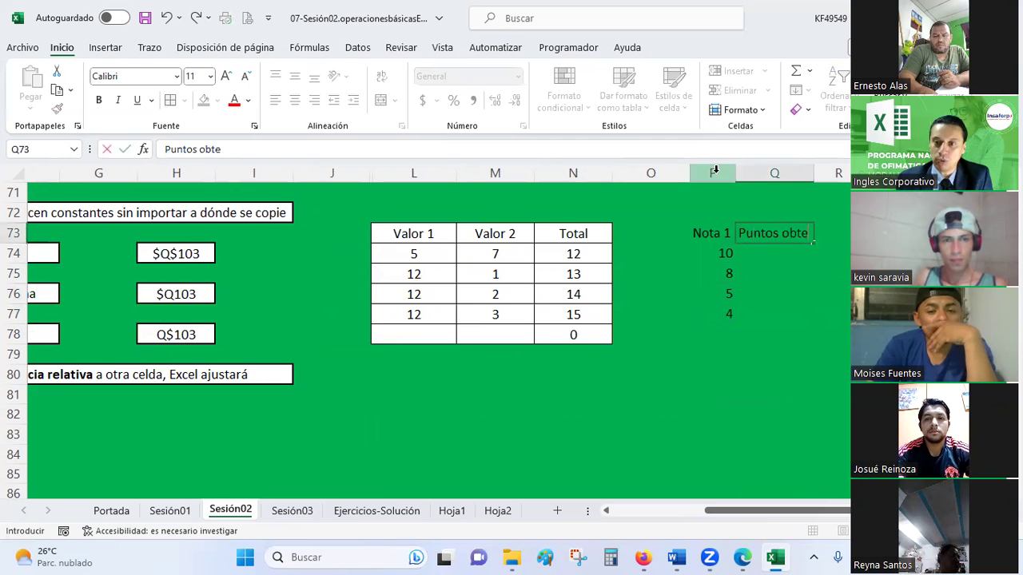
type("nidos")
key("Return")
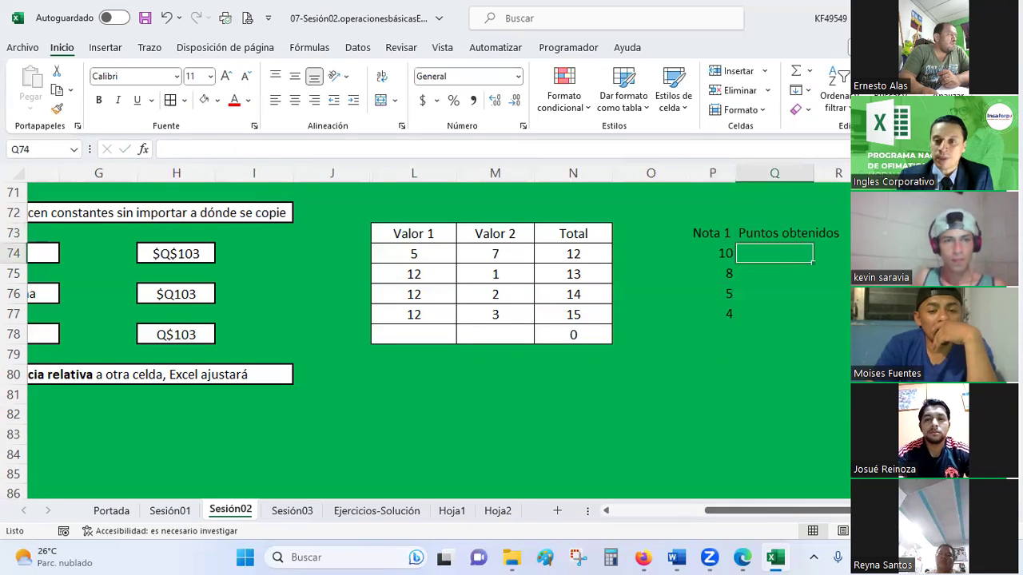
- Wrap the P73:Q73 headers, resize column Q to fit two lines, and shorten row 73
left_click_drag(816, 167, 779, 167)
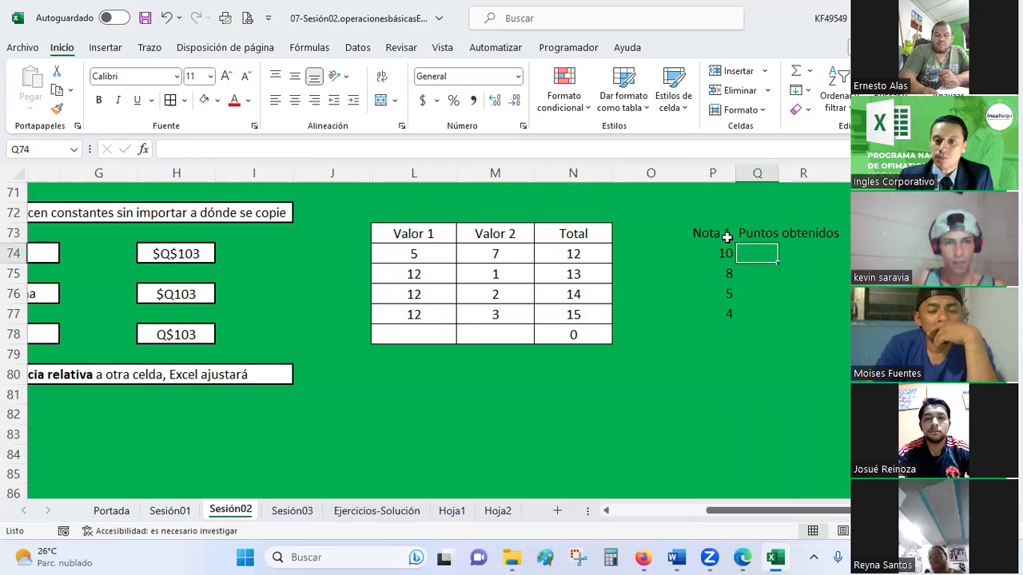
left_click_drag(723, 233, 748, 242)
left_click(381, 76)
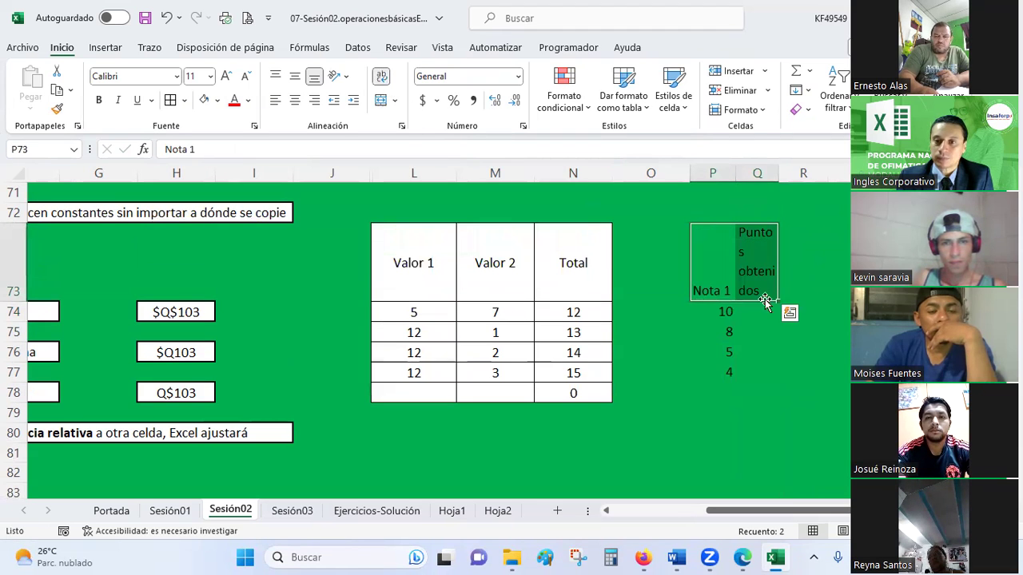
left_click_drag(779, 173, 804, 174)
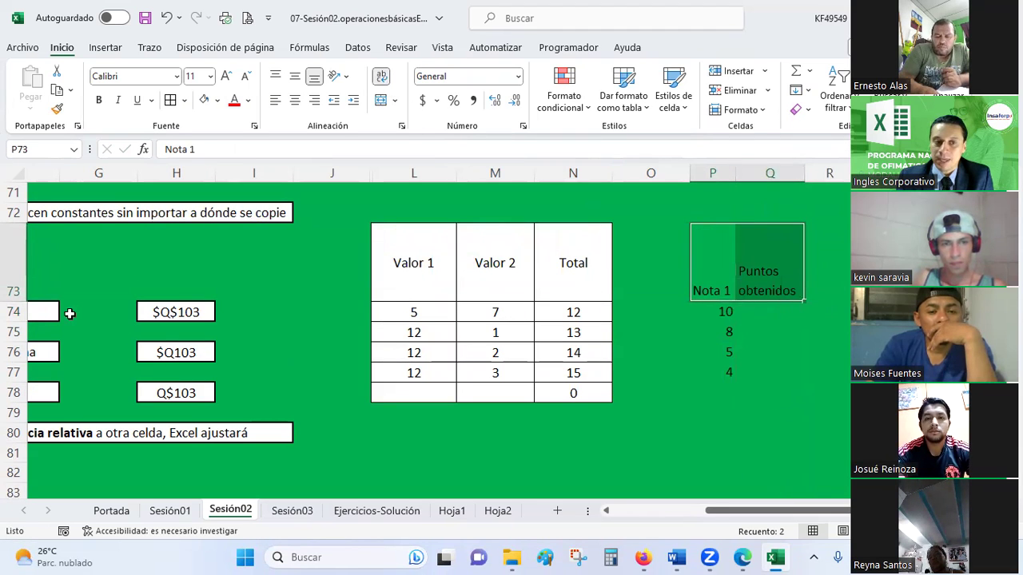
left_click_drag(16, 300, 16, 262)
- Give the grade table all borders, white fill, centred contents, and bold headers
left_click_drag(721, 246, 753, 337)
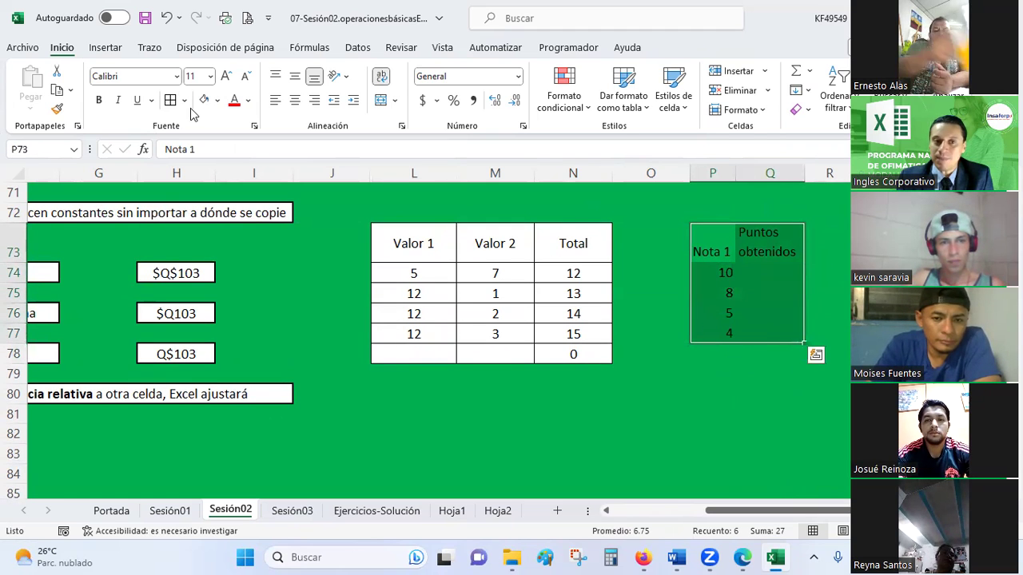
left_click(170, 100)
left_click(203, 100)
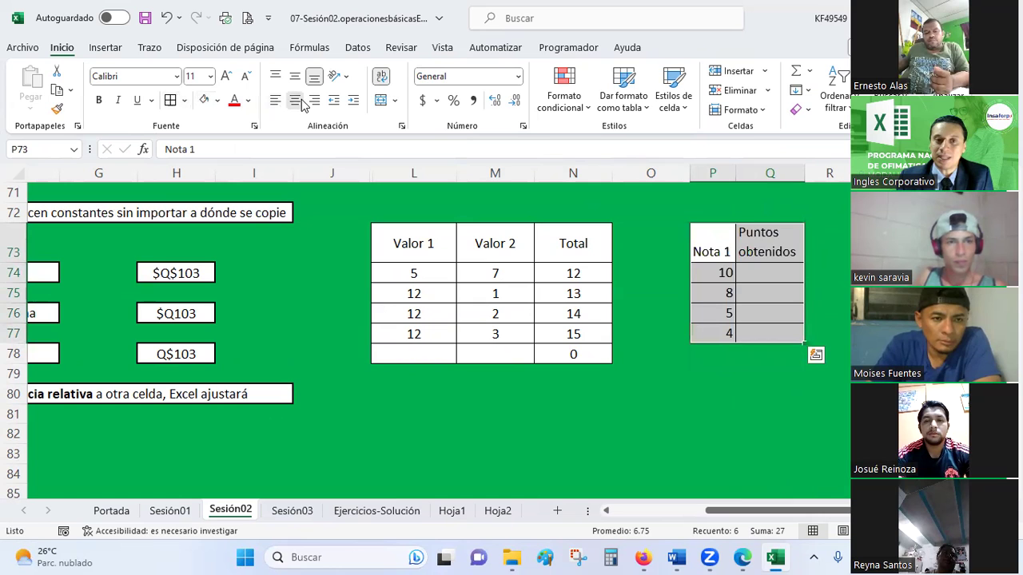
left_click(295, 100)
left_click(295, 77)
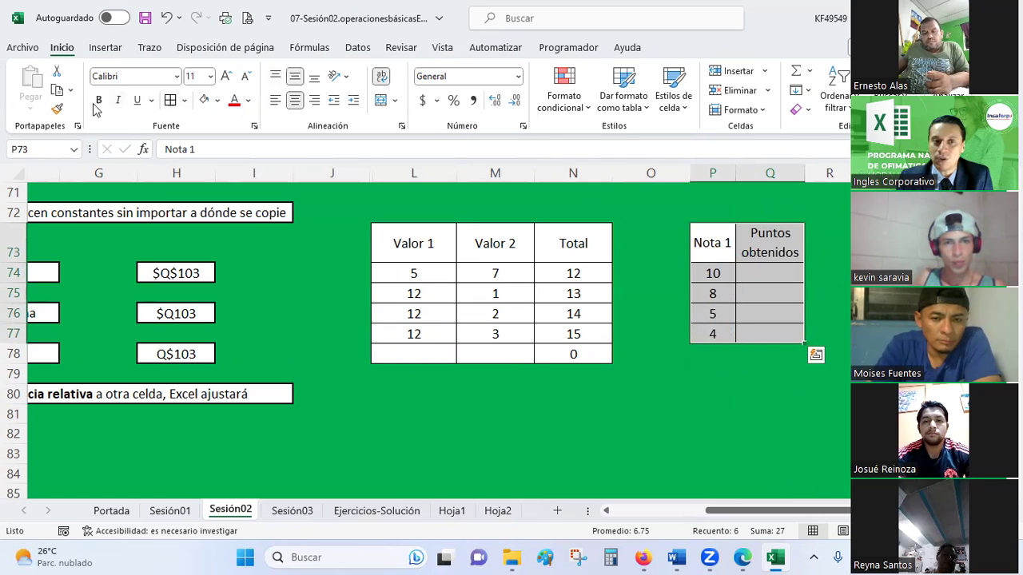
left_click_drag(721, 234, 769, 240)
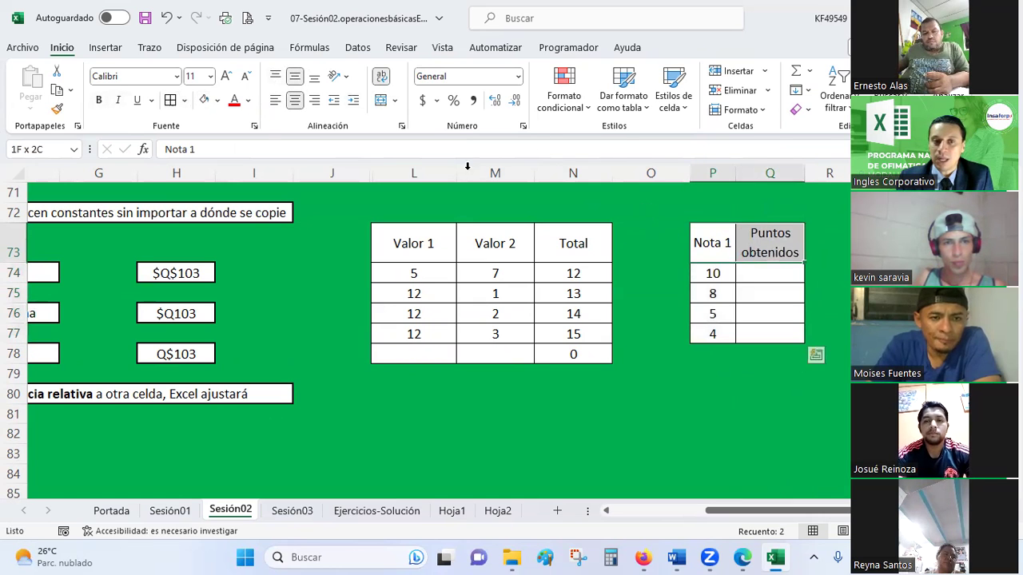
left_click(97, 101)
left_click(708, 207)
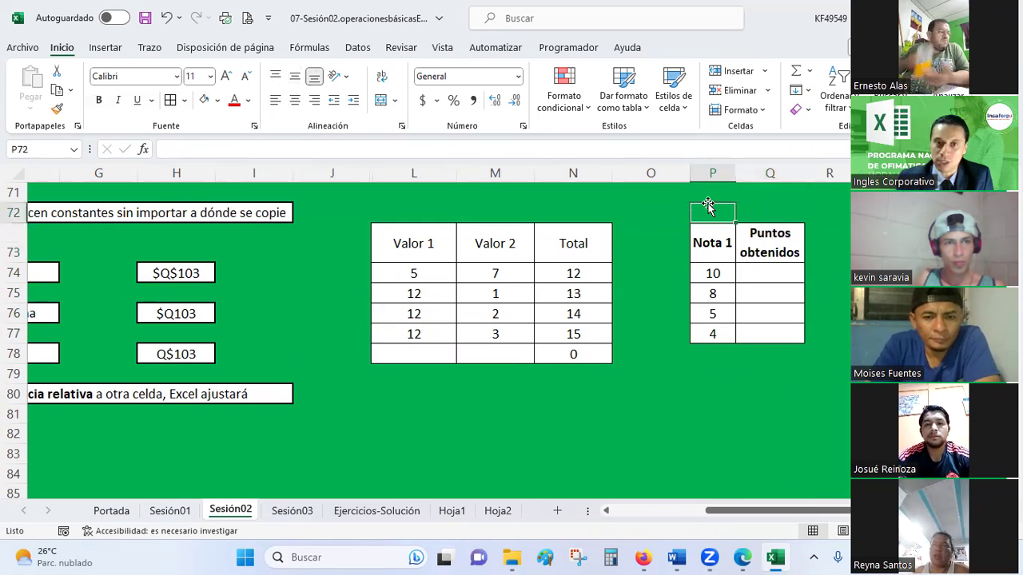
- Enter 10% in P72 as a bold, white-filled percentage cell
left_click(454, 102)
type("10")
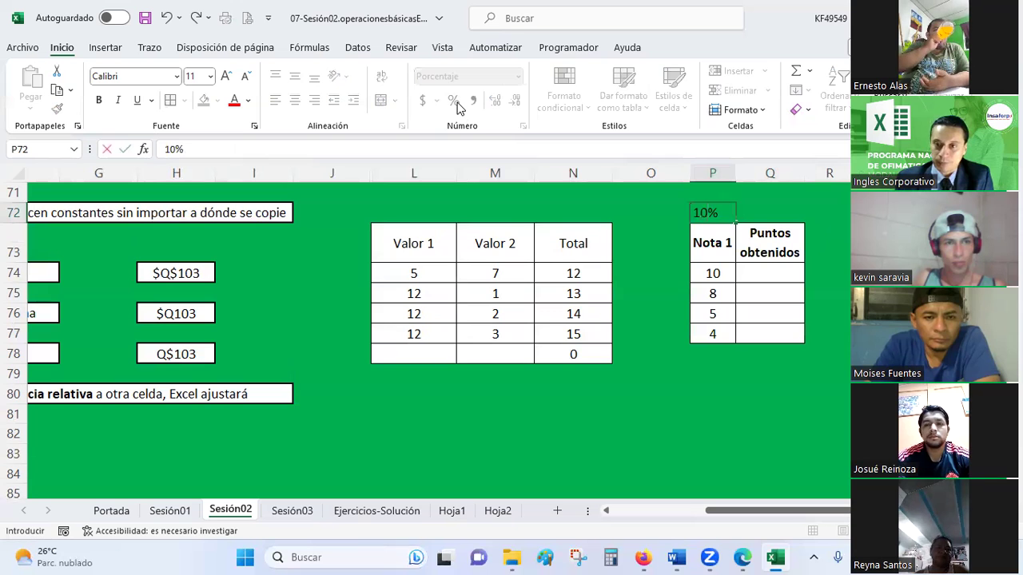
key("Return")
left_click(727, 213)
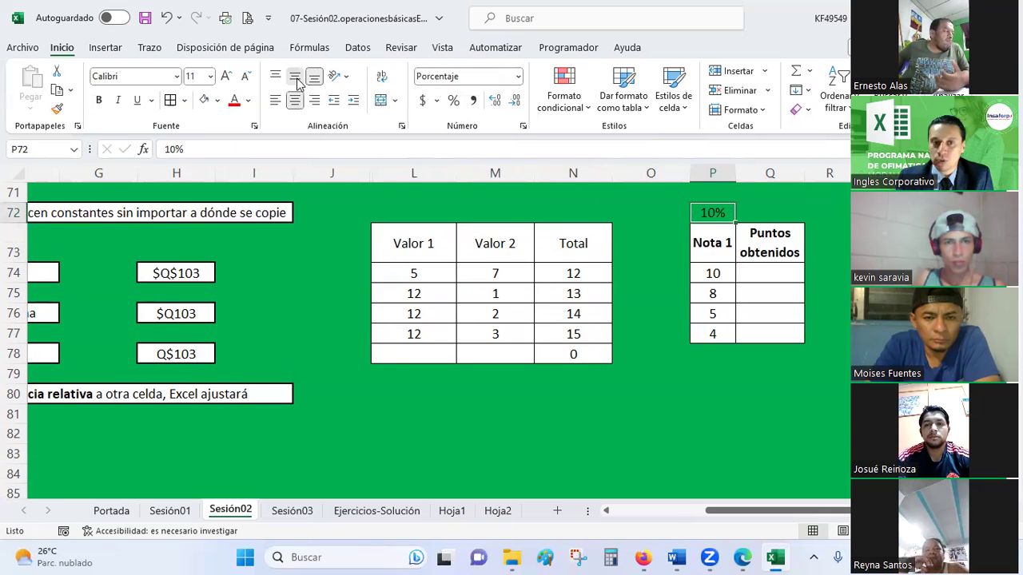
left_click(98, 100)
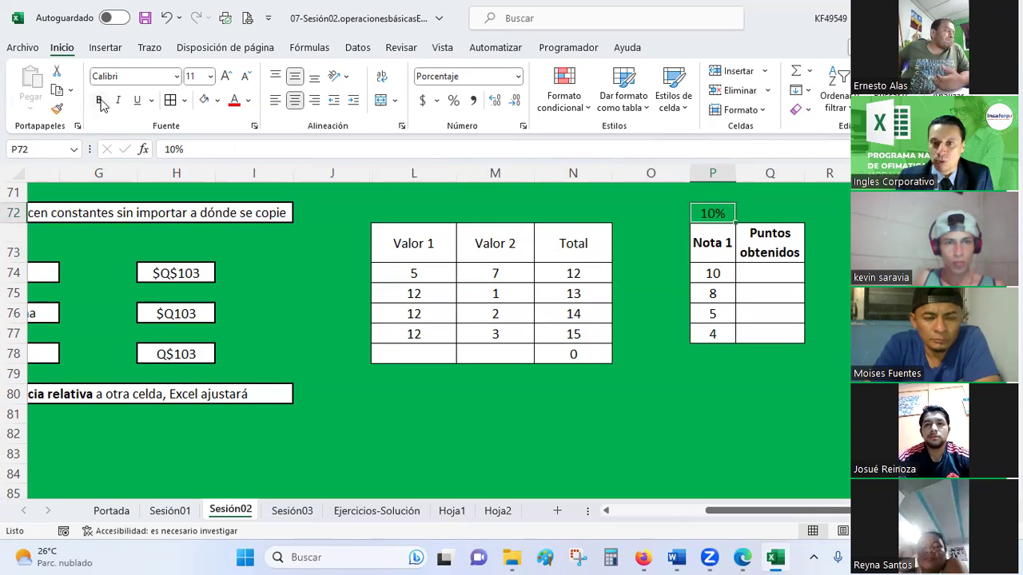
left_click(206, 101)
- Point out how Q74's points relate to the grade in P74 and the 10% rate
left_click(777, 268)
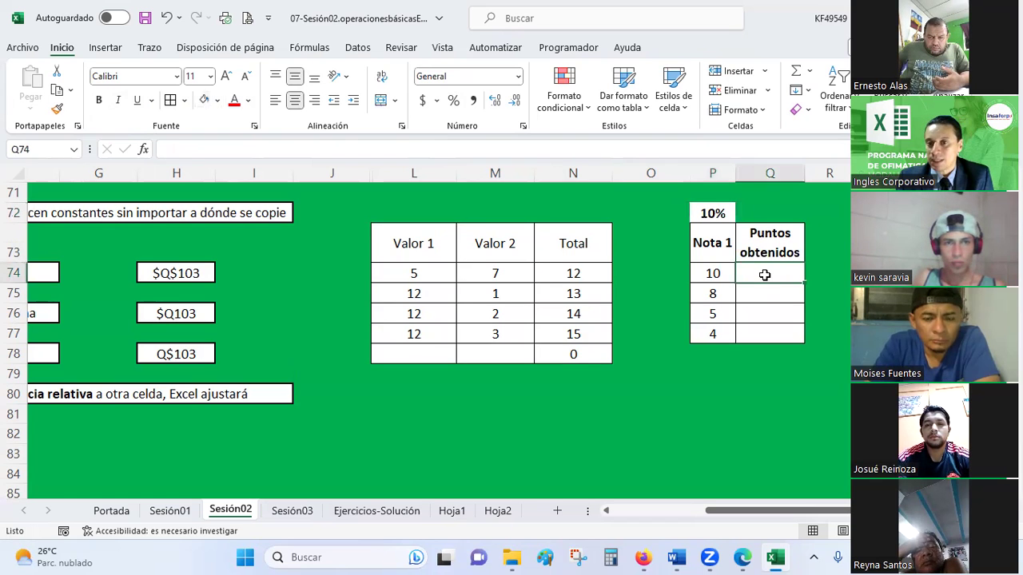
left_click(722, 272)
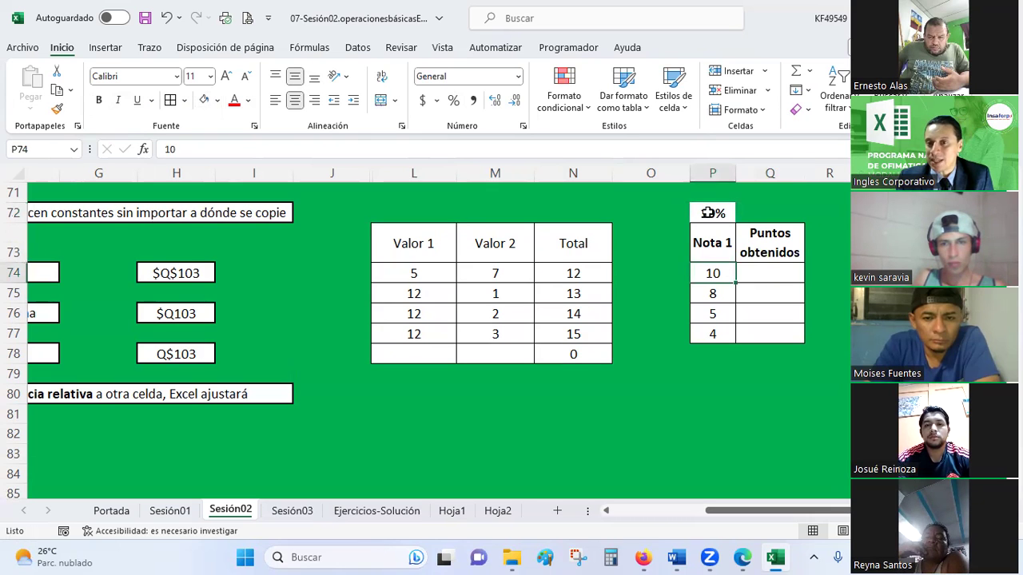
left_click(707, 213)
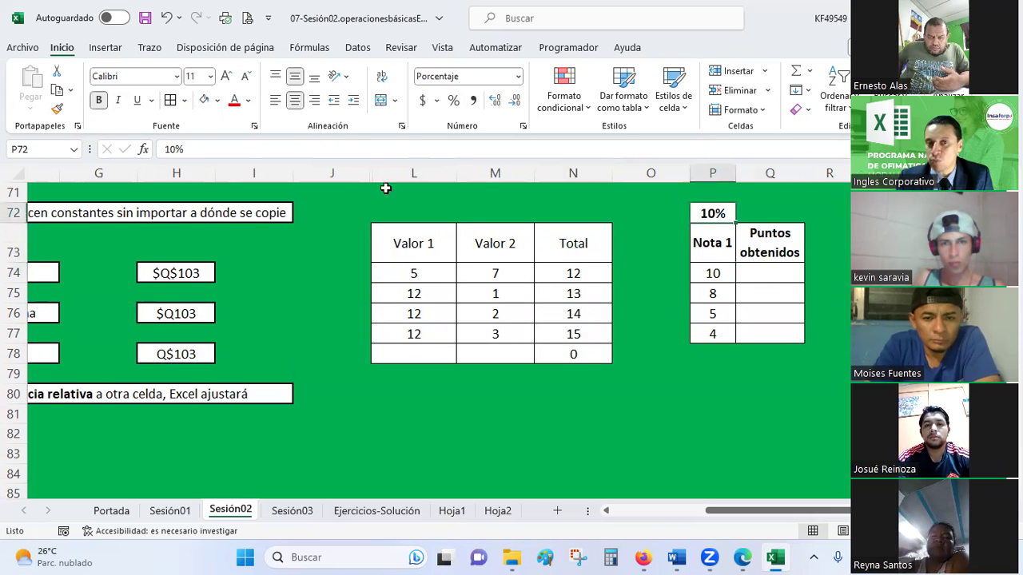
left_click(745, 270)
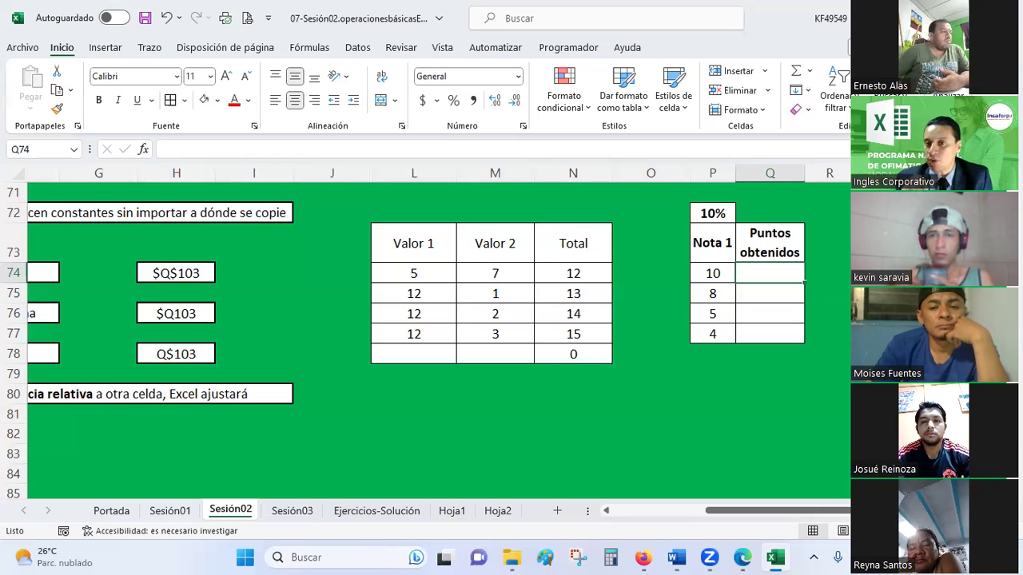
key("Left")
key("Right")
key("Left")
key("Right")
key("Left")
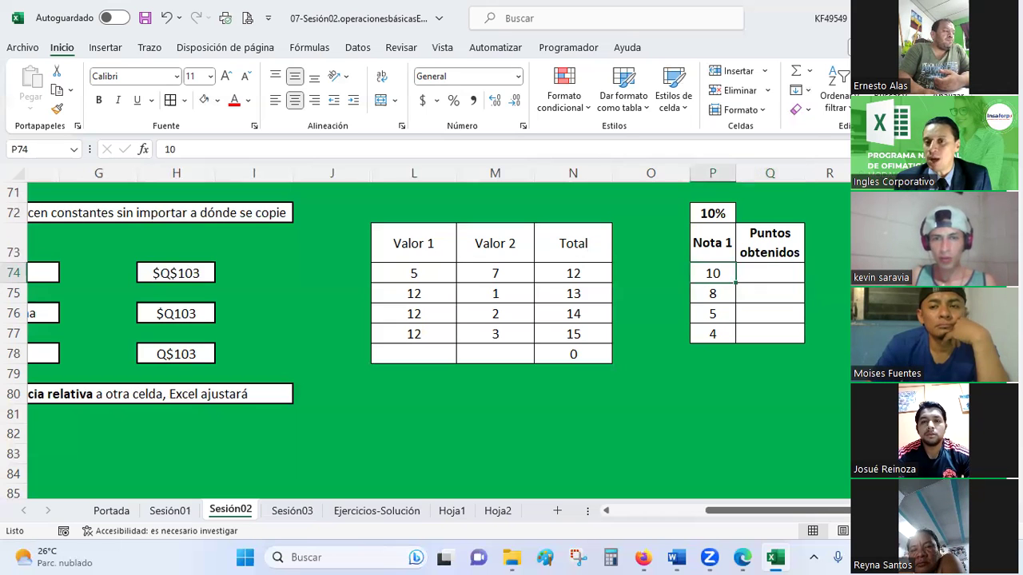
key("Right")
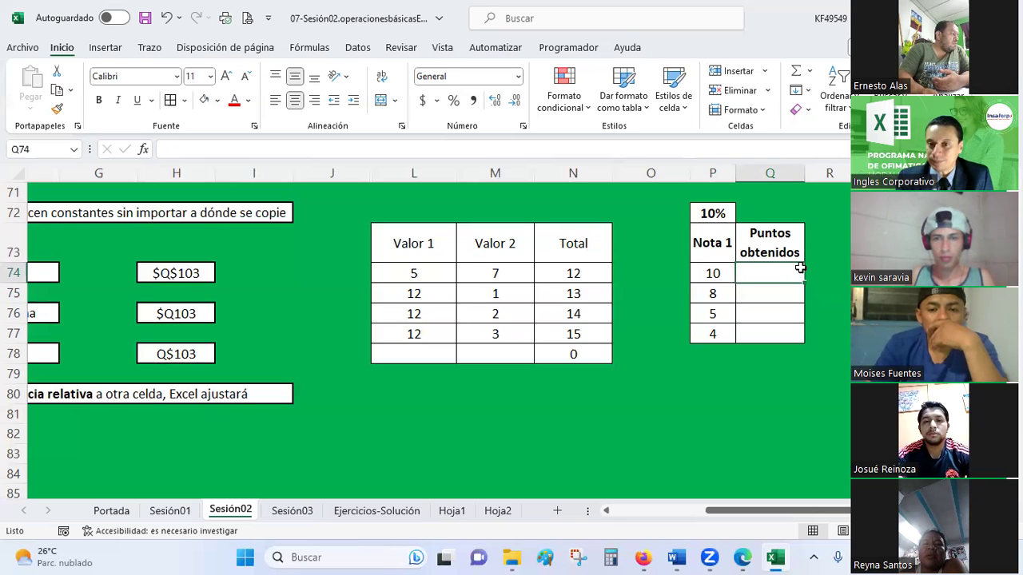
- Change the first two Nota 1 grades to 7 and 10
left_click(708, 275)
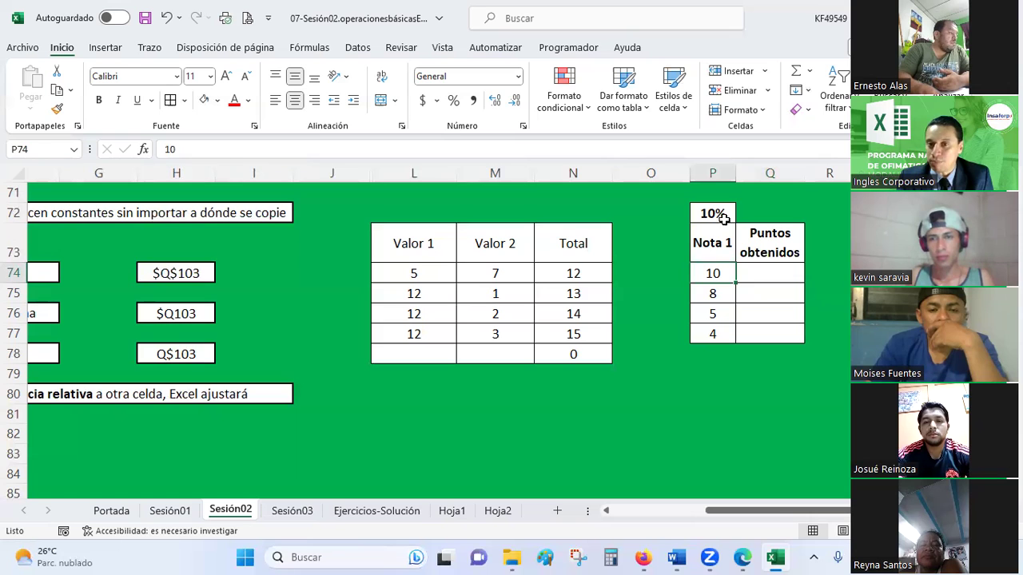
left_click(767, 273)
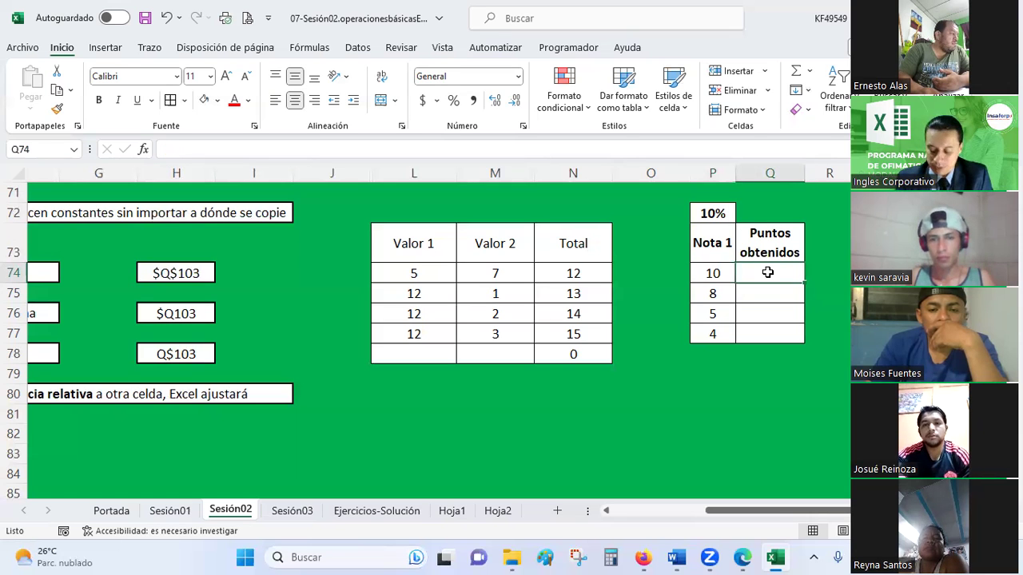
type("=")
key("Left")
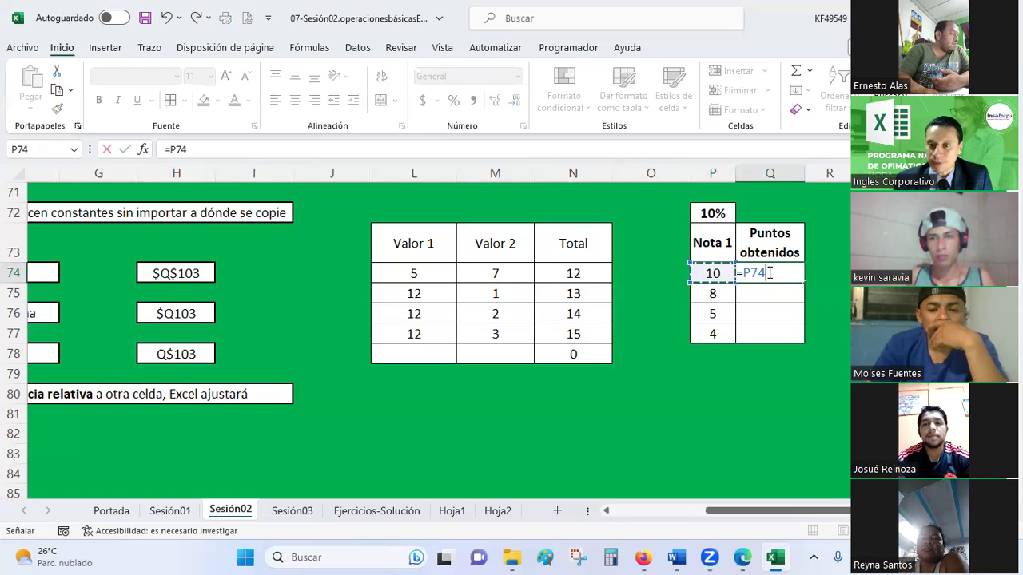
key("Escape")
key("Left")
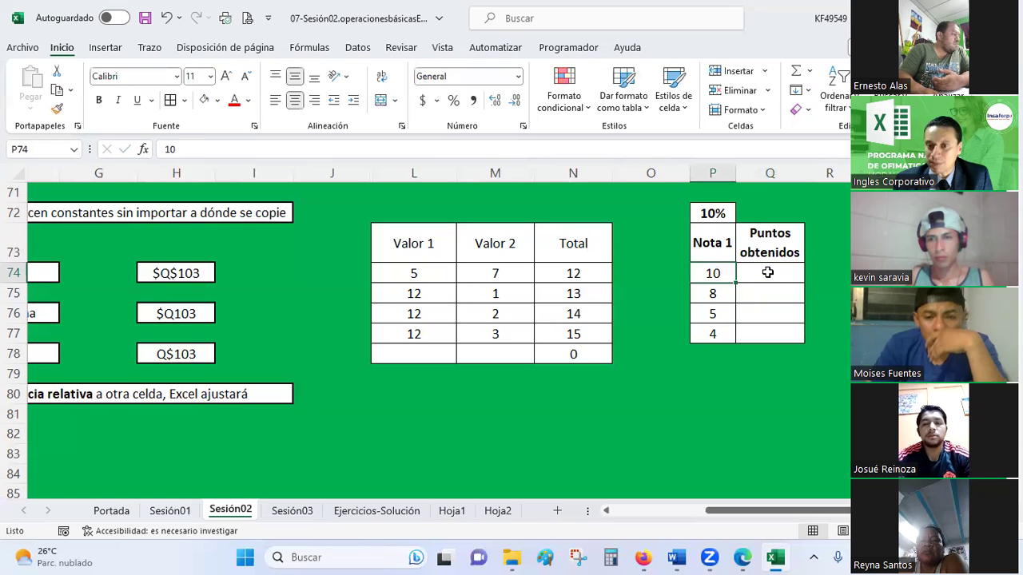
type("7")
key("Return")
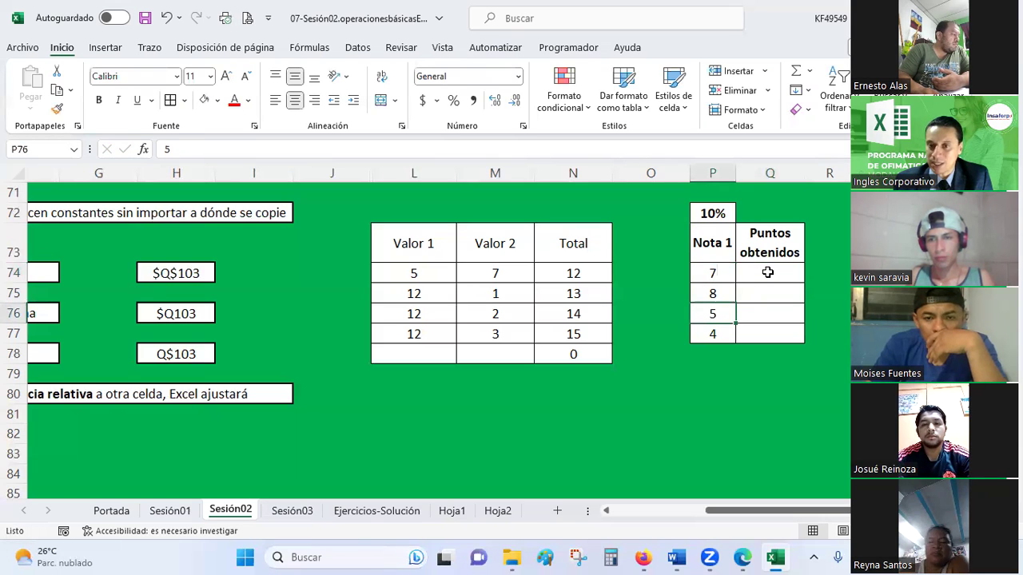
type("10")
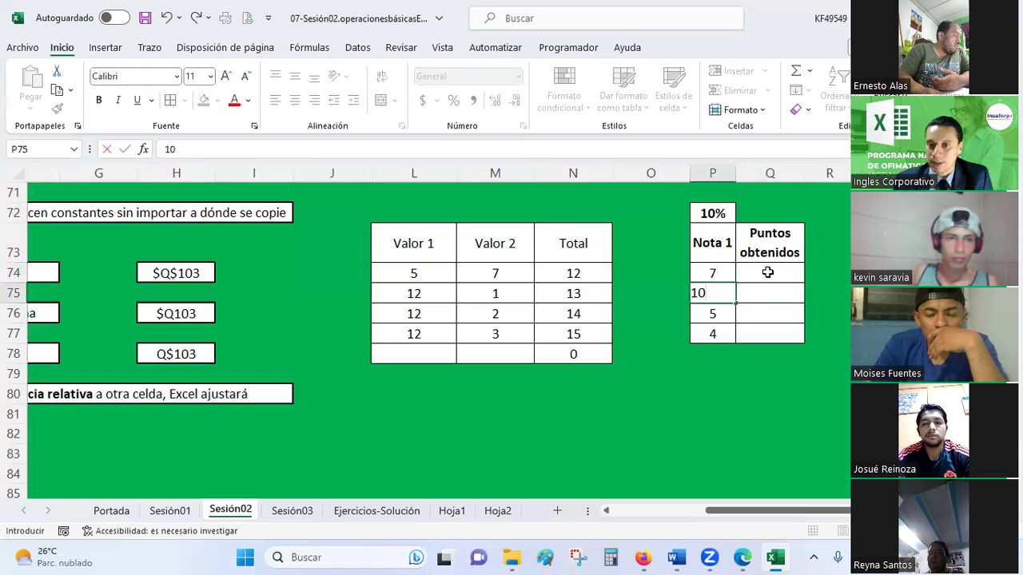
key("Return")
key("Return")
- Enter =P74*P72 in Q74 so the first points value shows 0.7
key("Right")
left_click(767, 273)
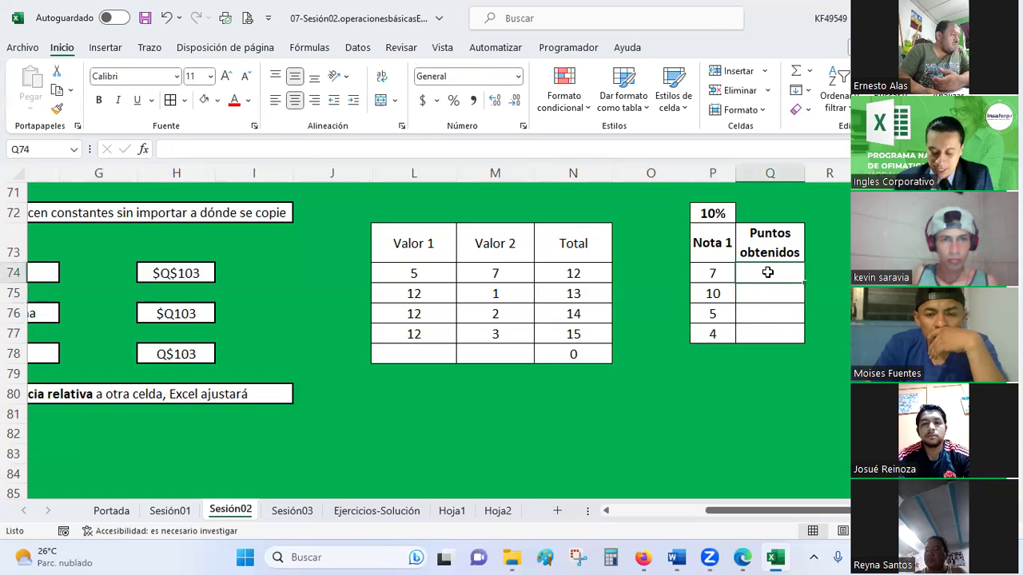
type("=")
key("Left")
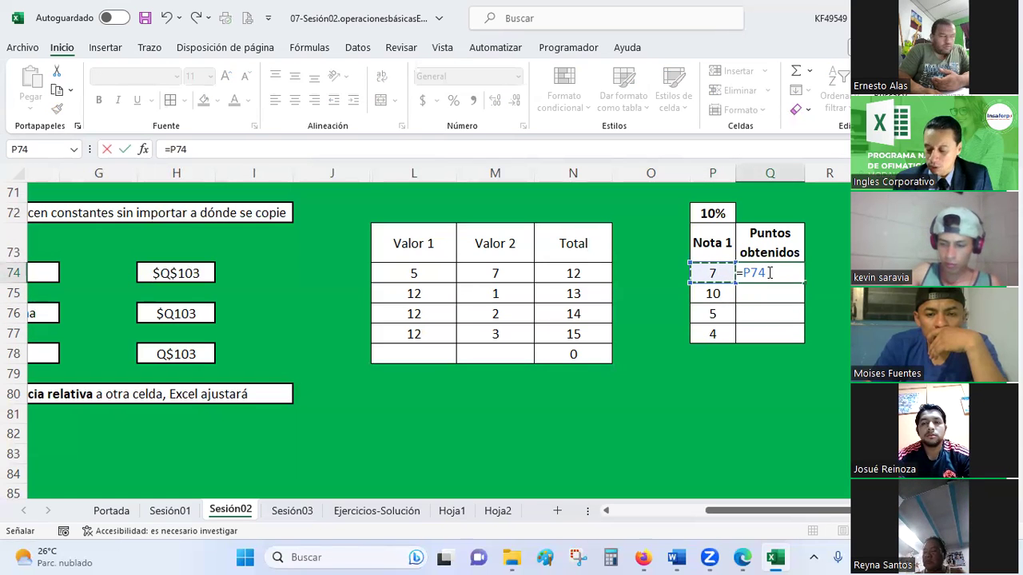
type("*")
key("Up")
key("Up")
key("Up")
key("Down")
key("Left")
key("ctrl+Return")
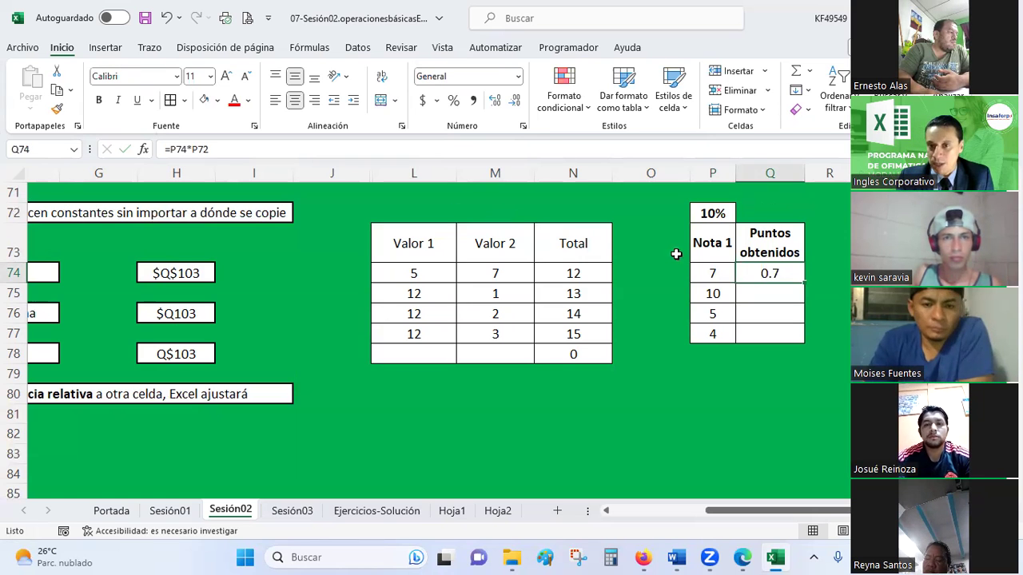
- Review the grades in P74 and P75 against the Q74 formula and the empty Q75
left_click(709, 273)
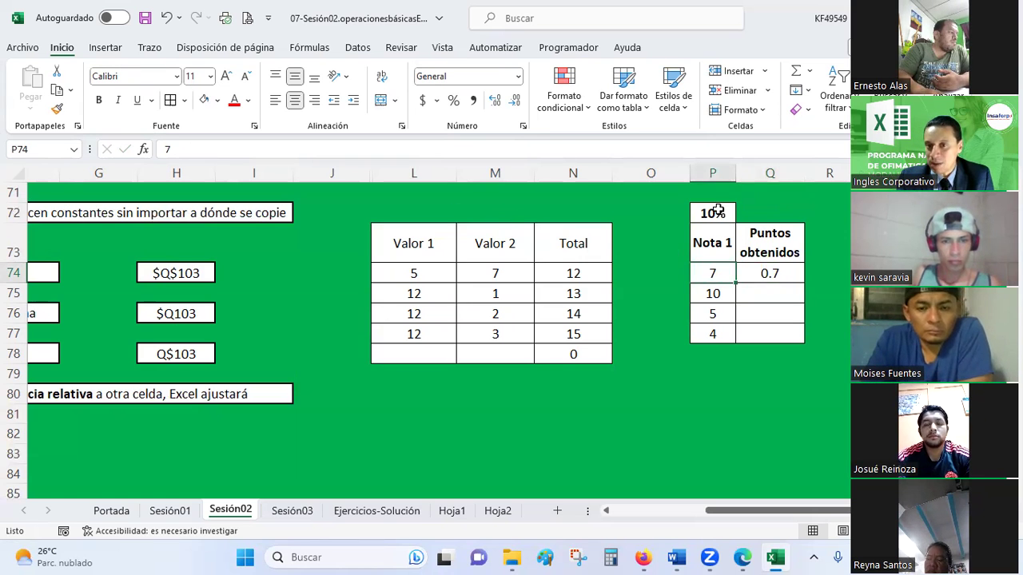
left_click(760, 271)
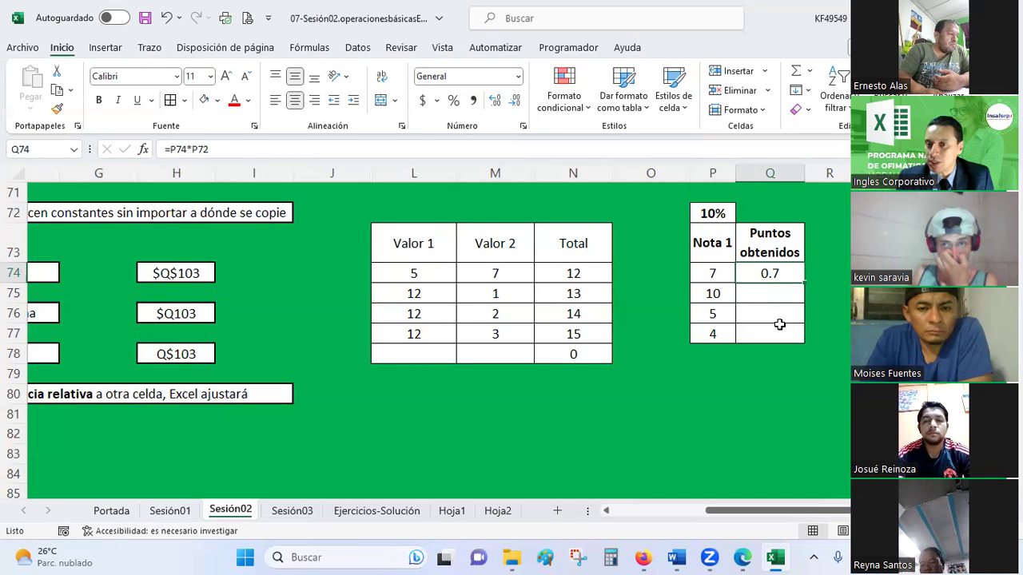
left_click(722, 292)
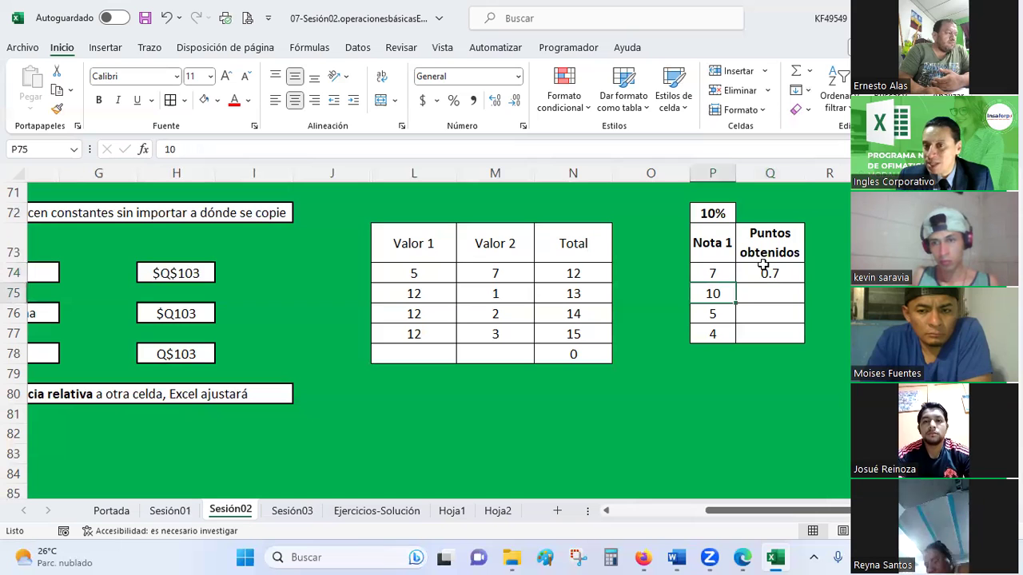
left_click(764, 270)
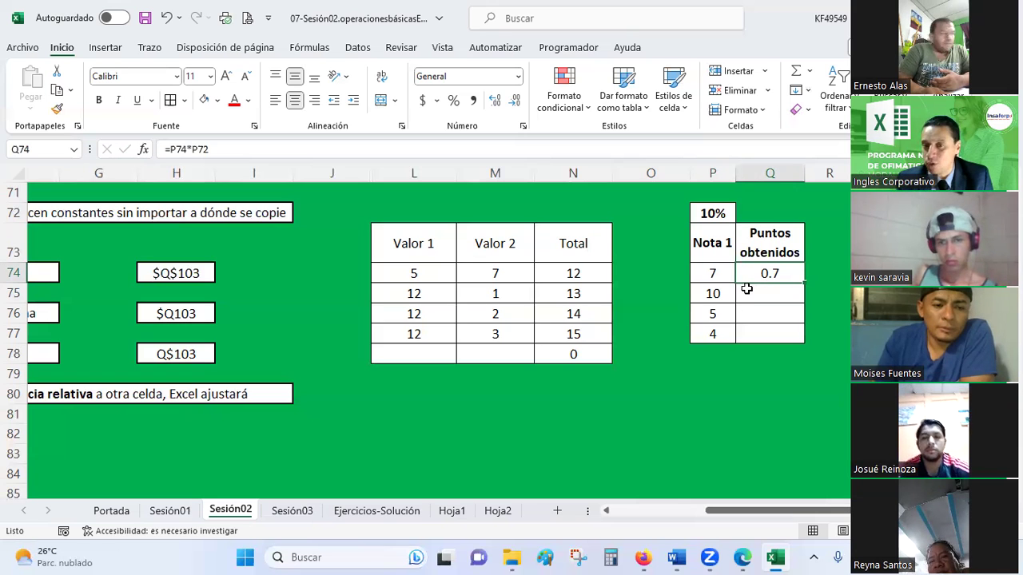
left_click(780, 298)
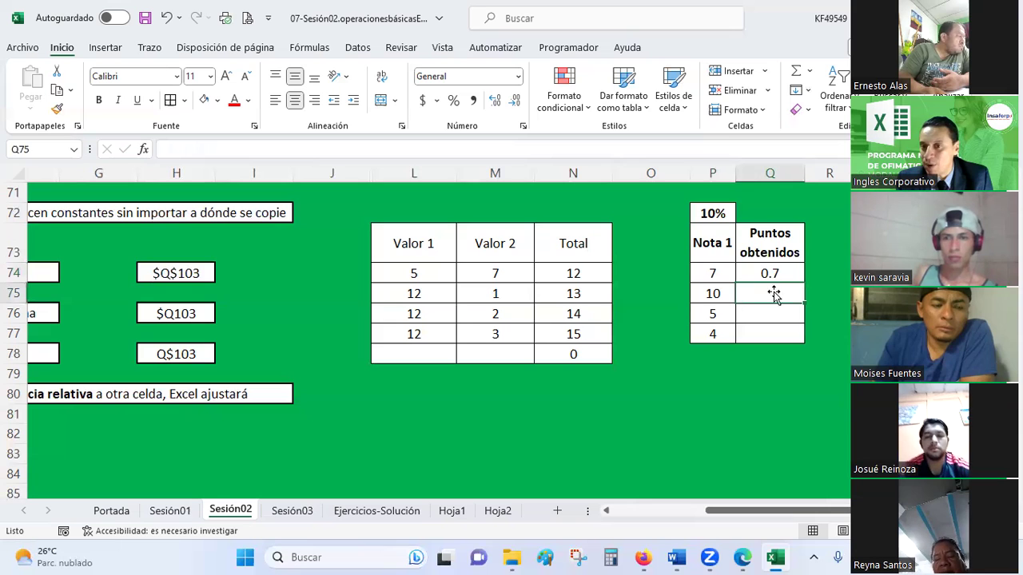
left_click(766, 270)
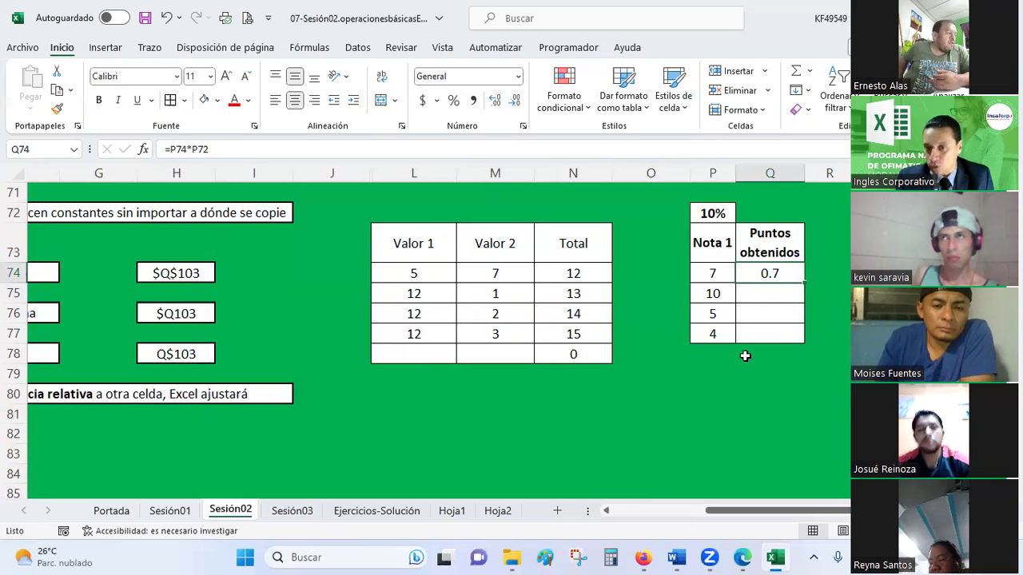
- Copy Q74's formula down to Q77 and inspect the #VALOR! error in Q75
left_click_drag(804, 279, 793, 342)
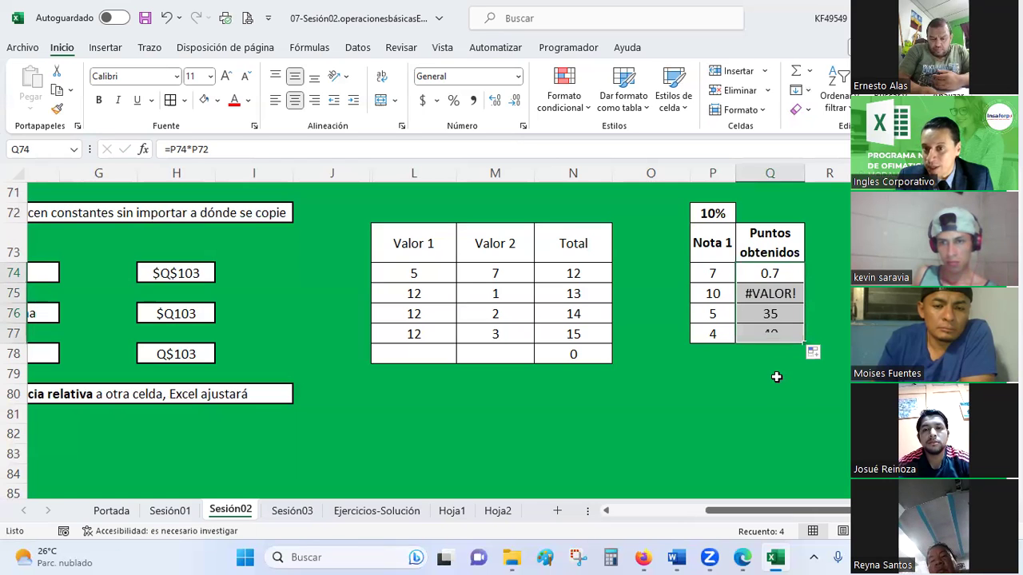
left_click(714, 293)
left_click(769, 270)
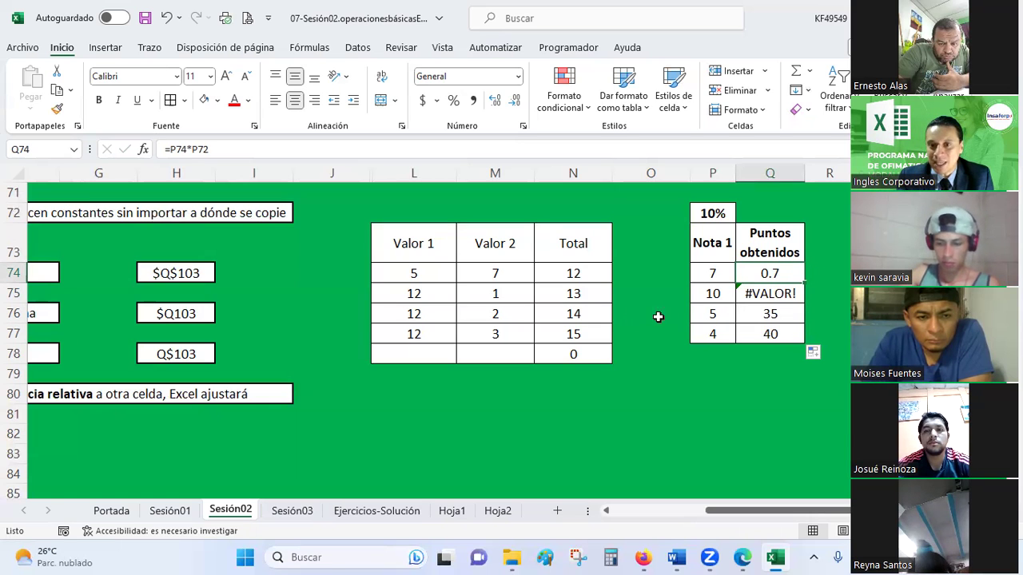
left_click(772, 292)
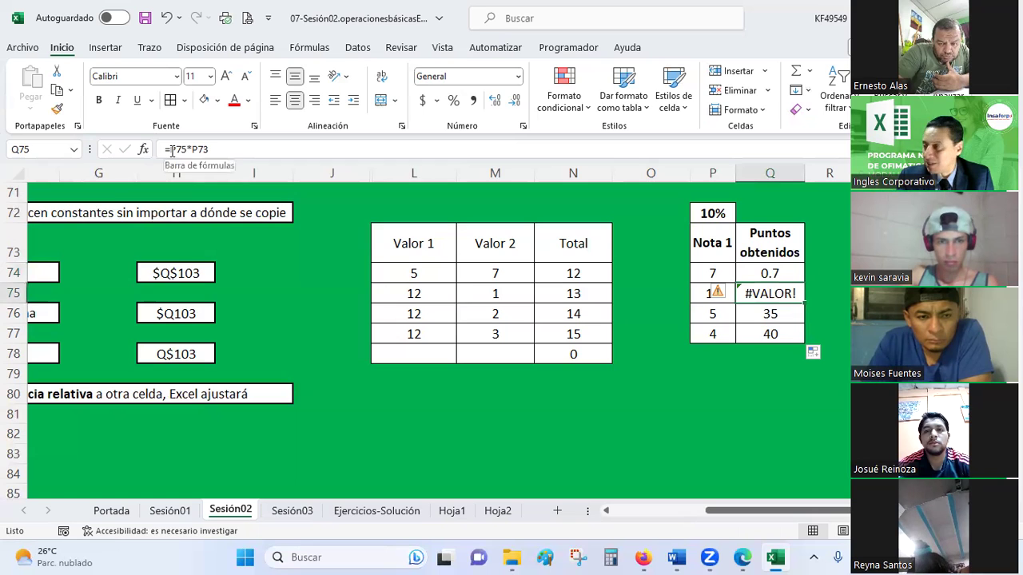
left_click(764, 276)
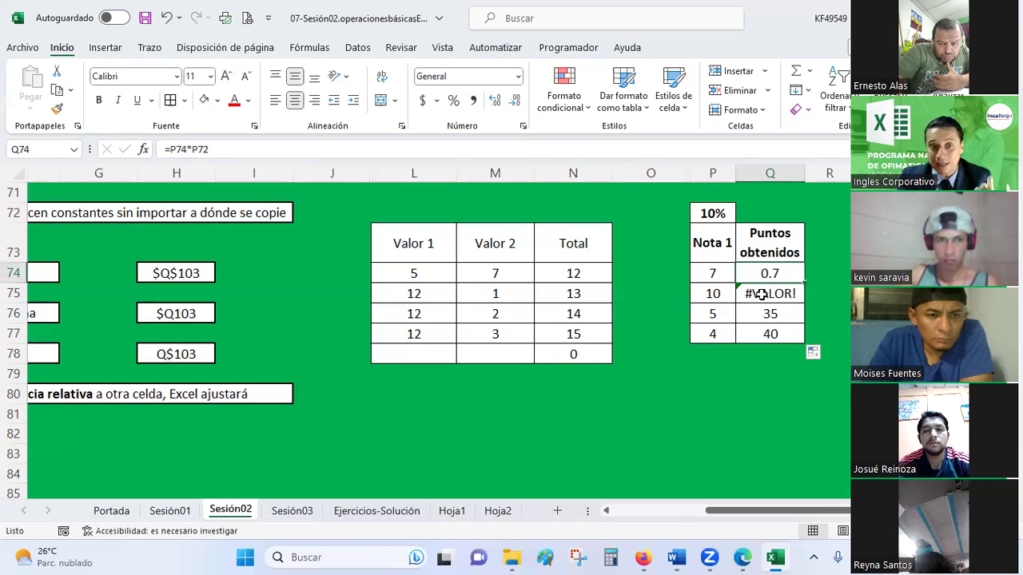
left_click(760, 296)
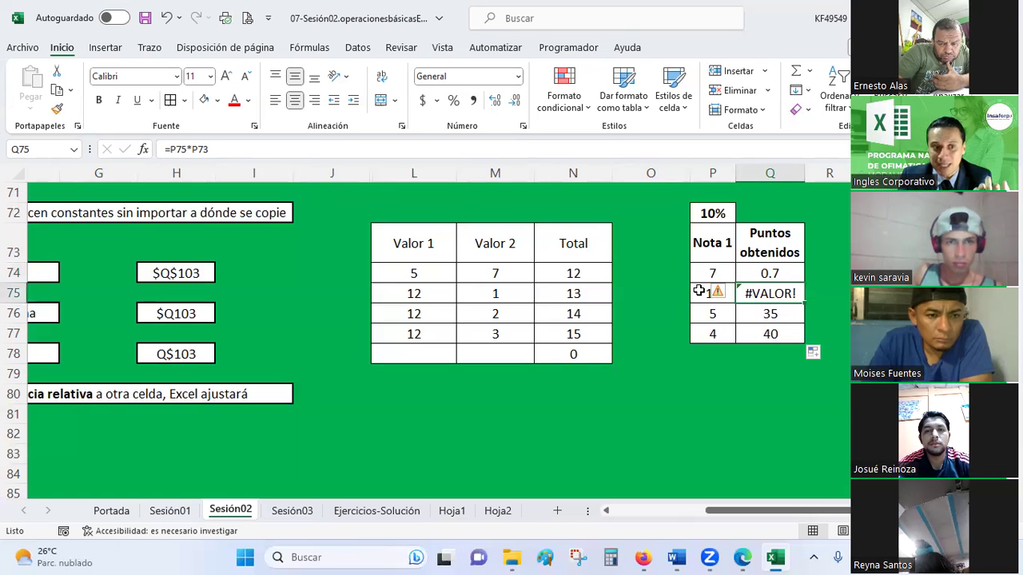
- Show that Q75 multiplies its grade by the Nota 1 text in P73 instead of P72
left_click(659, 274)
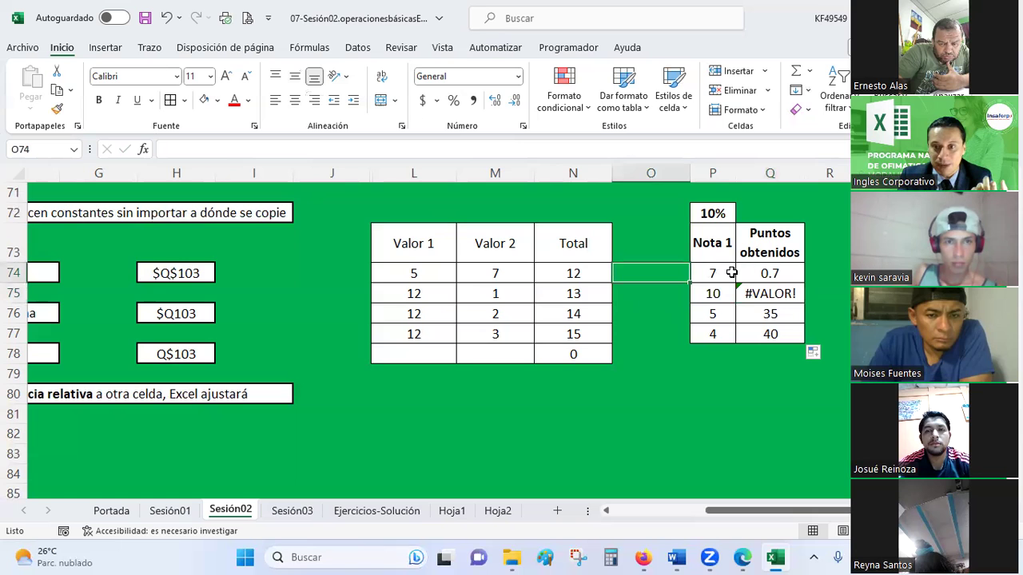
left_click(722, 273)
left_click(716, 296)
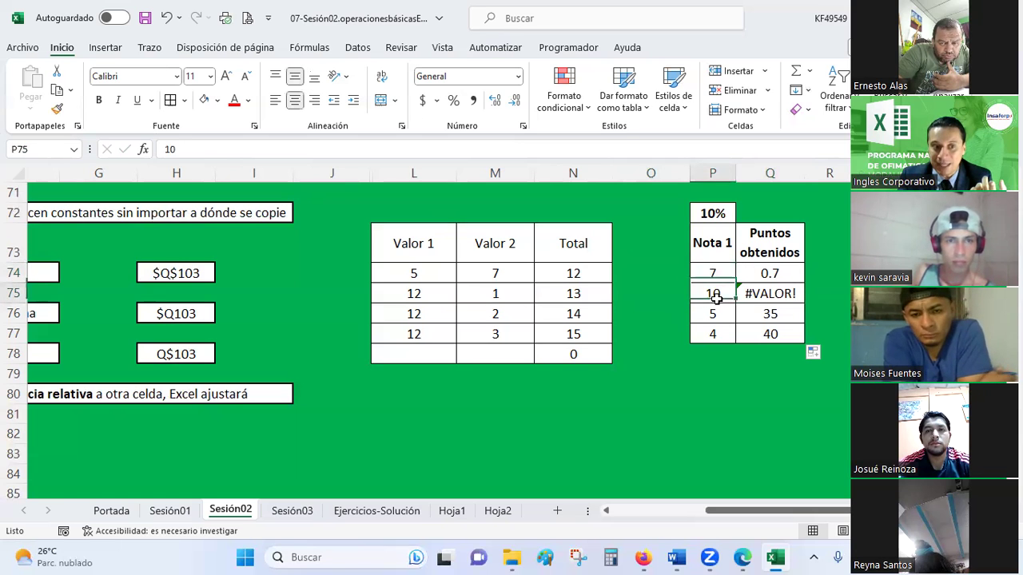
left_click(708, 212)
left_click(714, 243)
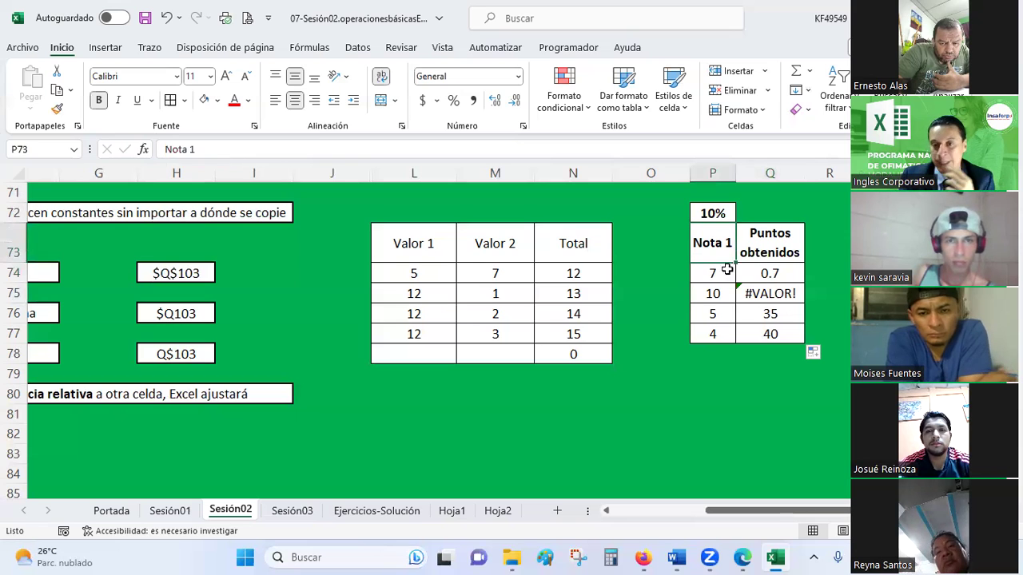
left_click(756, 293)
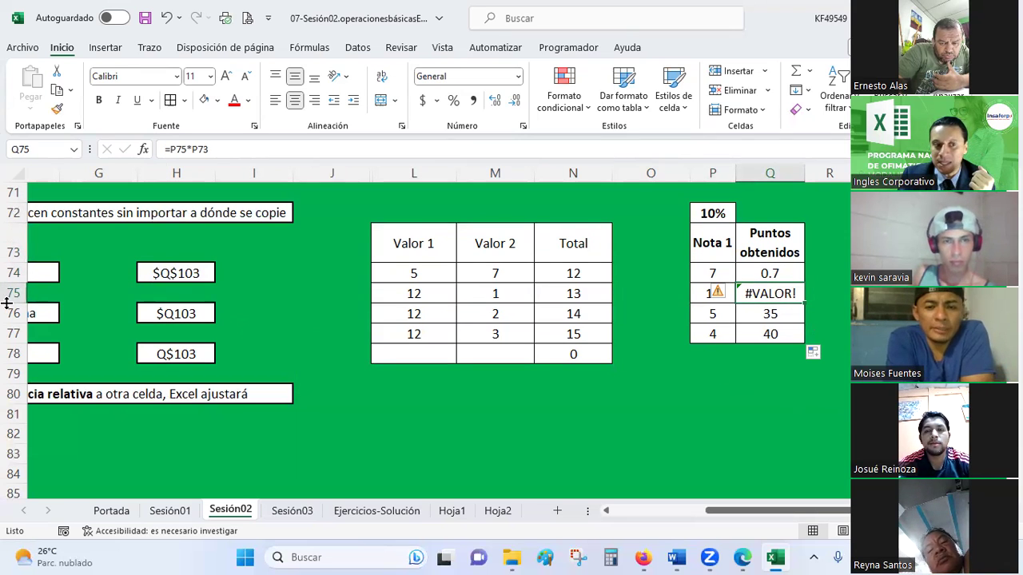
left_click(695, 293)
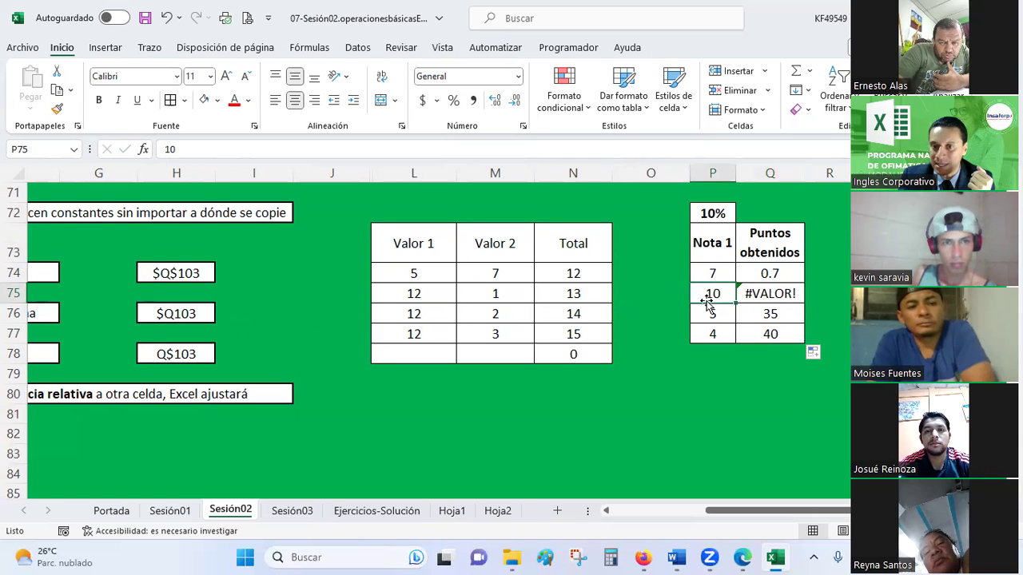
left_click(780, 292)
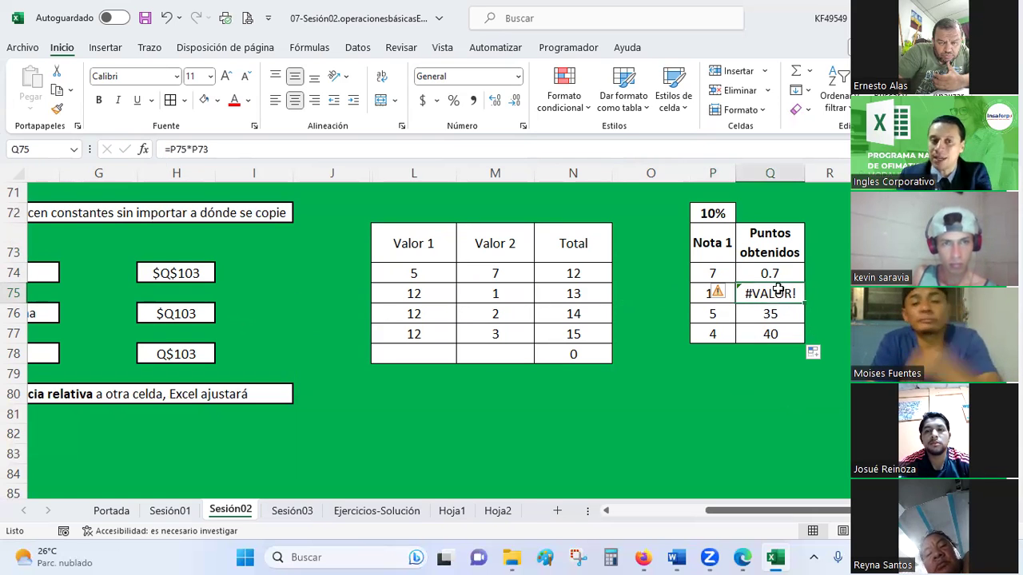
left_click(713, 293)
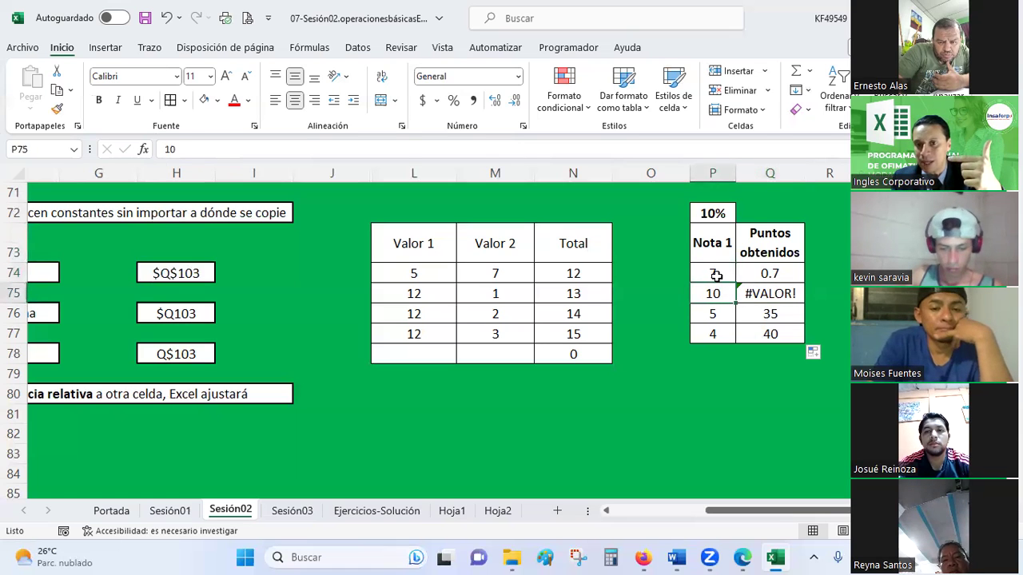
left_click(789, 292)
left_click(785, 273)
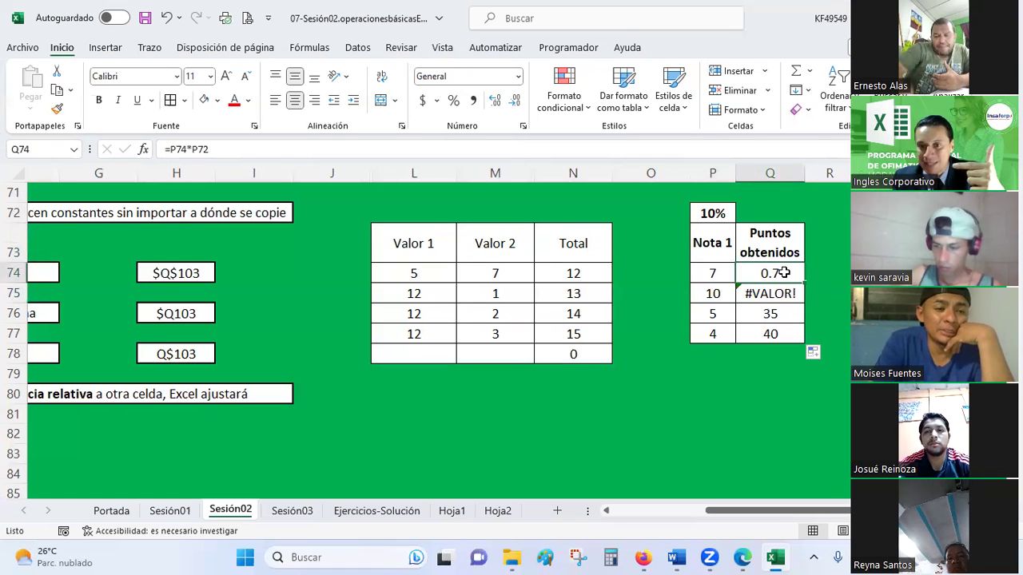
left_click(782, 293)
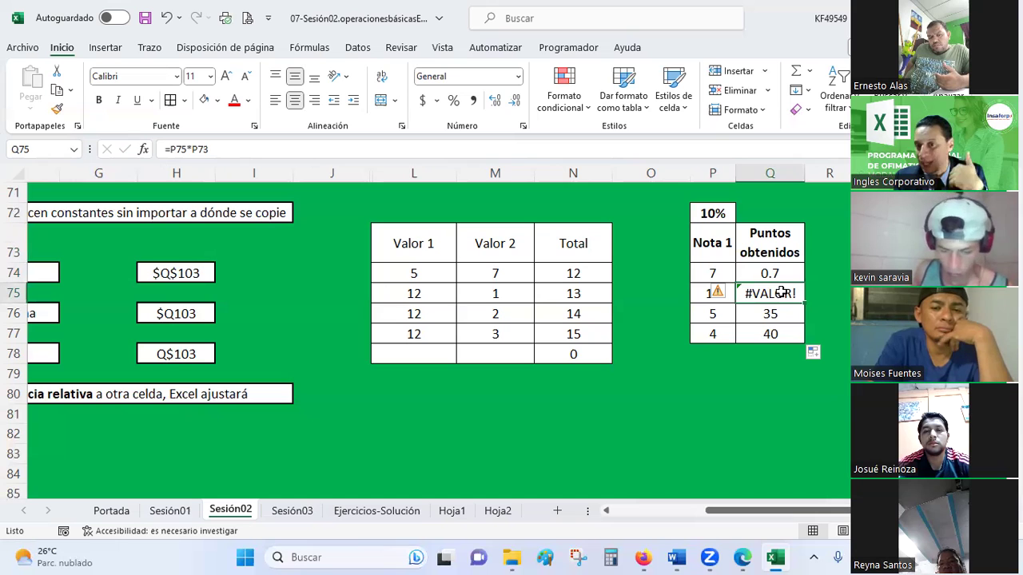
- Step through Q74 to Q77 to show the rate reference shifting down each row
left_click(751, 273)
left_click(758, 294)
left_click(764, 316)
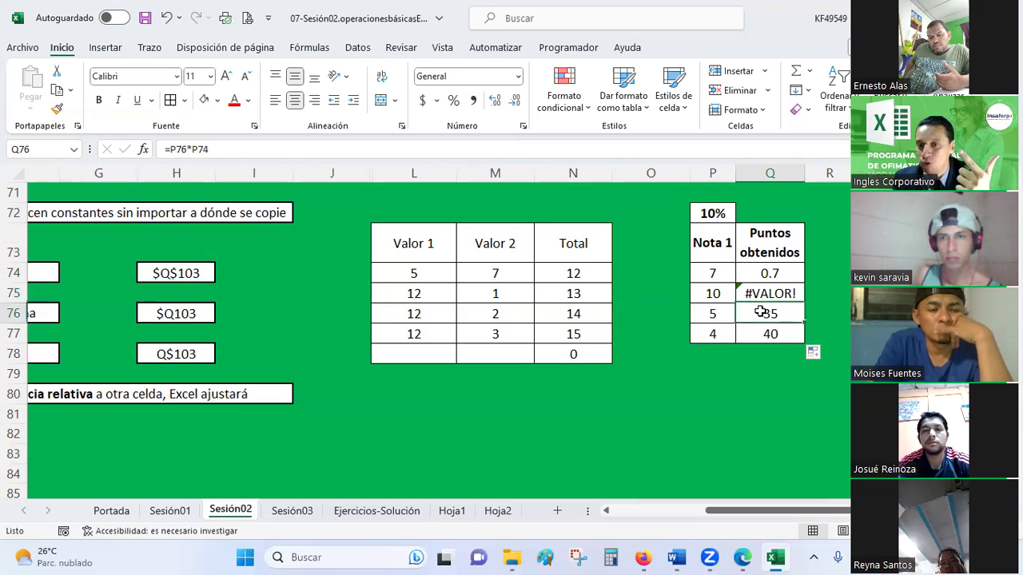
left_click(766, 333)
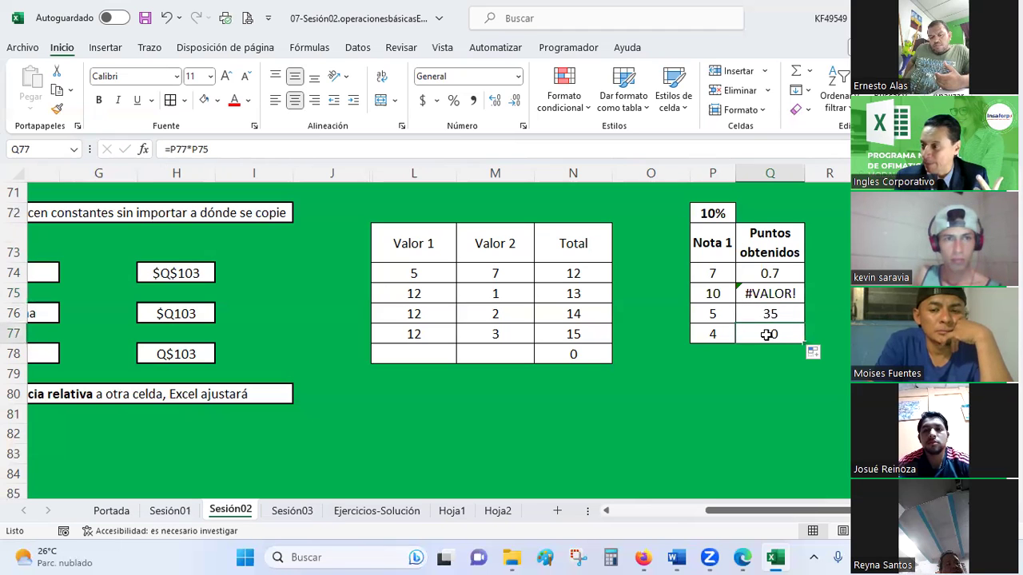
left_click(712, 274)
left_click(713, 212)
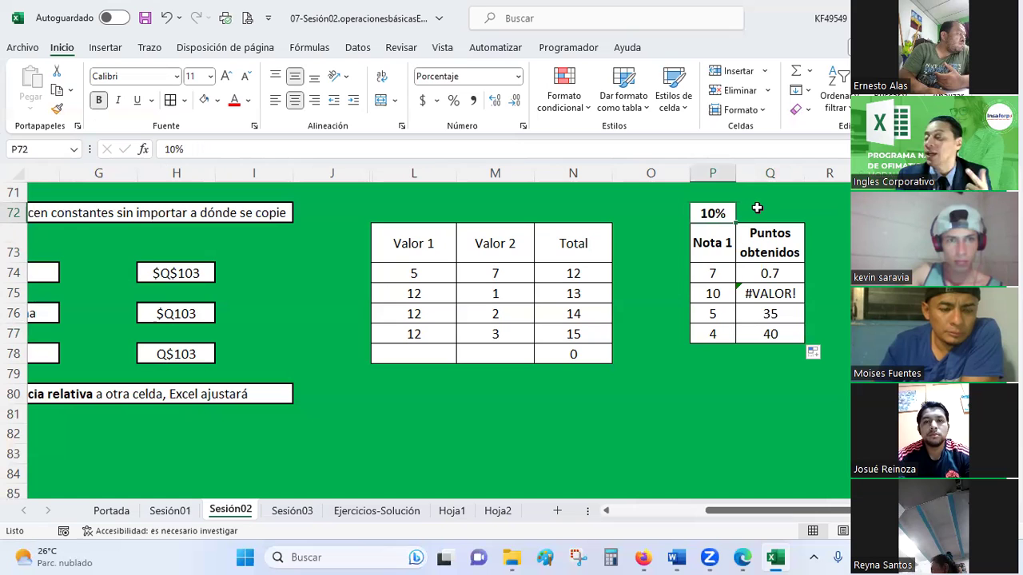
left_click(780, 276)
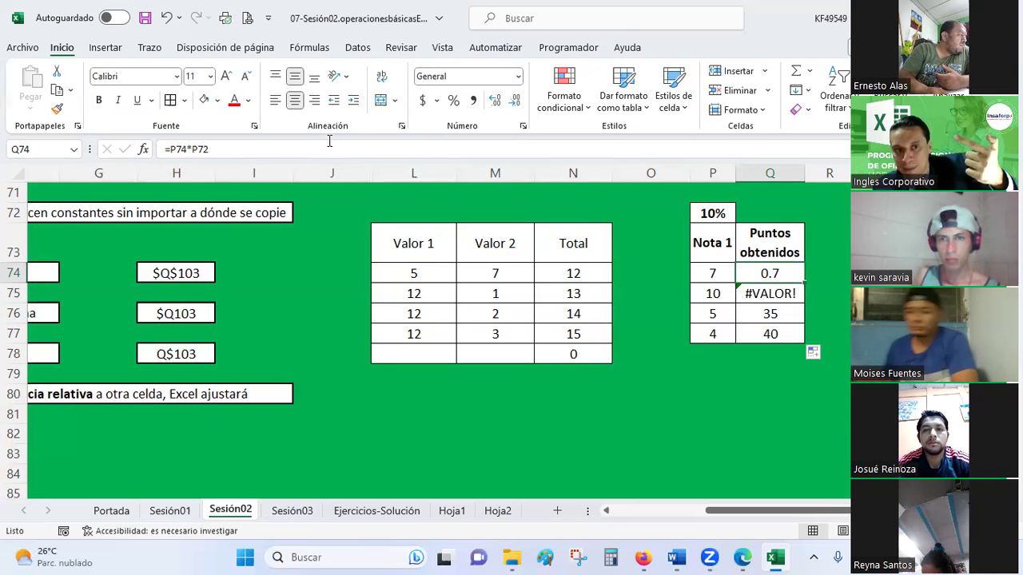
left_click(780, 291)
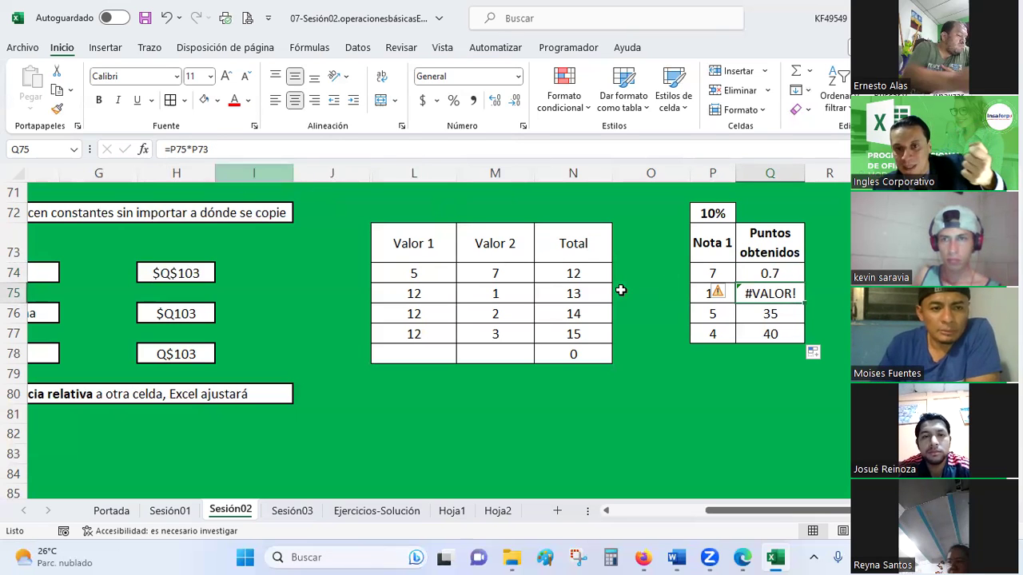
key("Down")
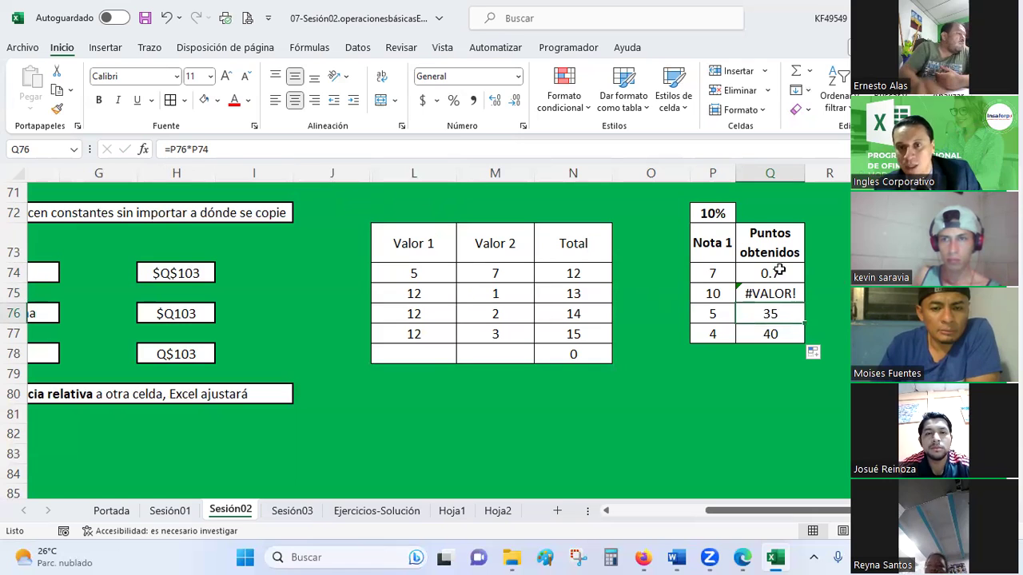
left_click(767, 272)
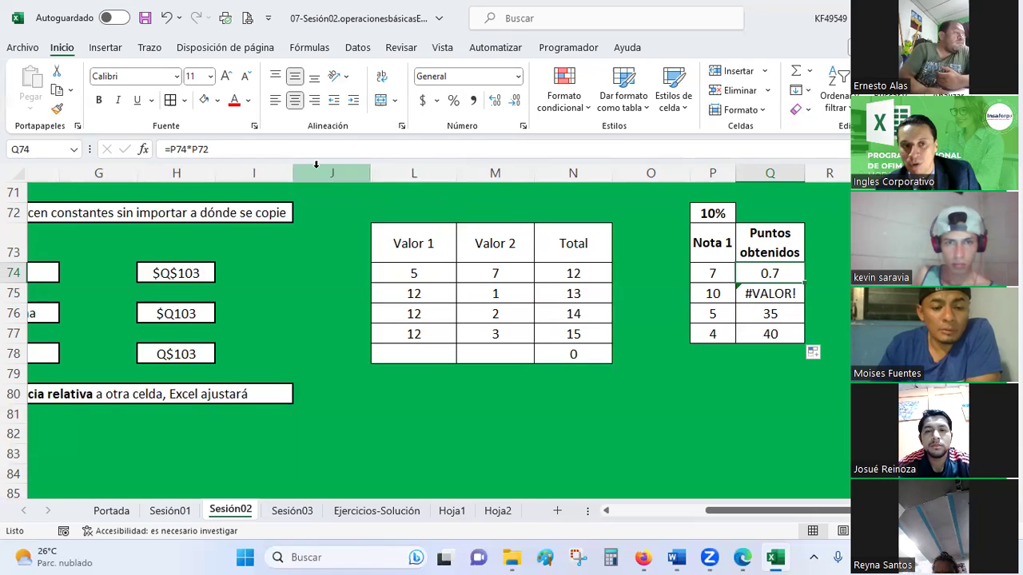
- Demonstrate F4 turning P72 into $P$72 in Q74's formula, then revert it to P72
left_click(194, 151)
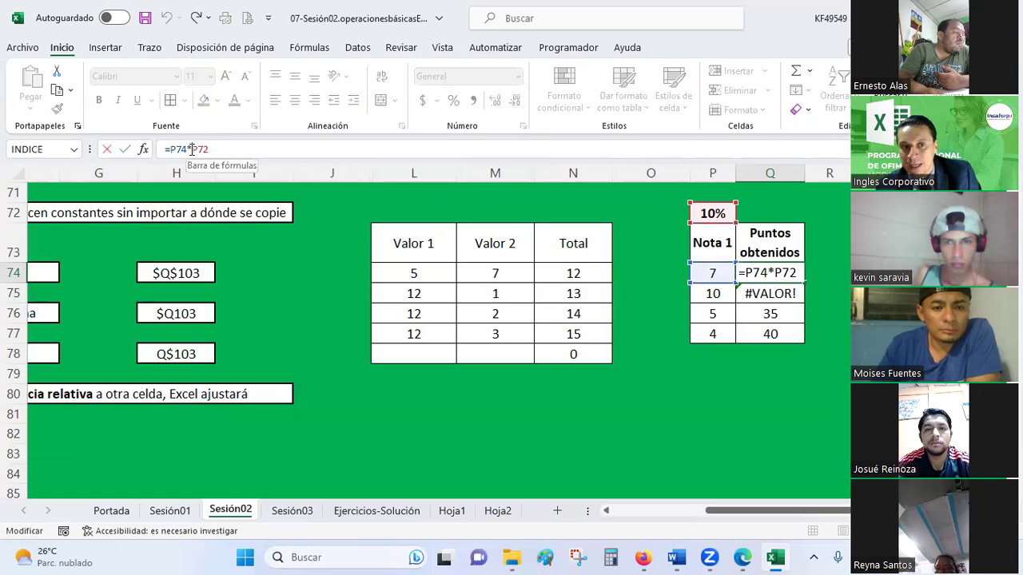
left_click_drag(206, 162, 208, 198)
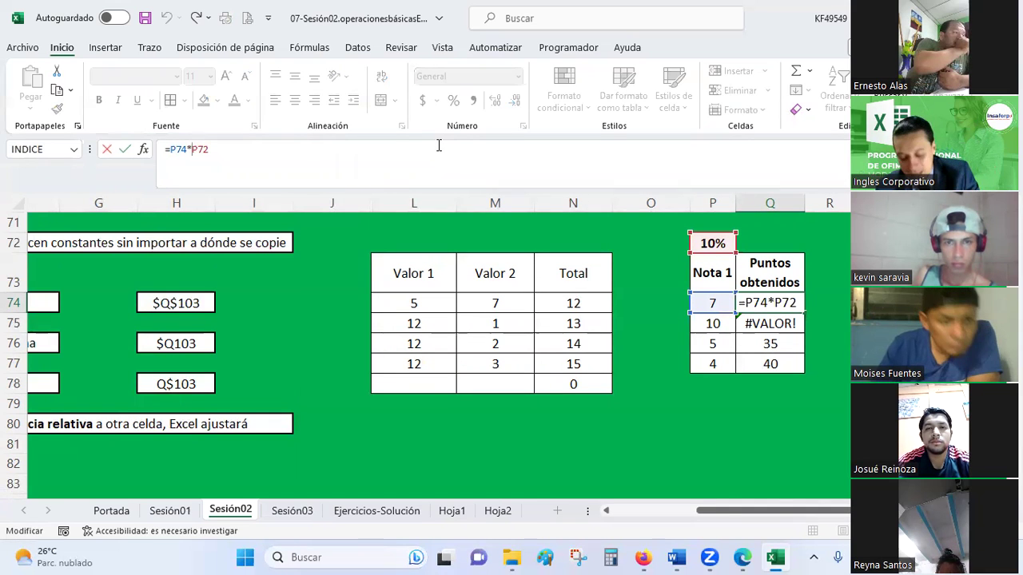
key("F4")
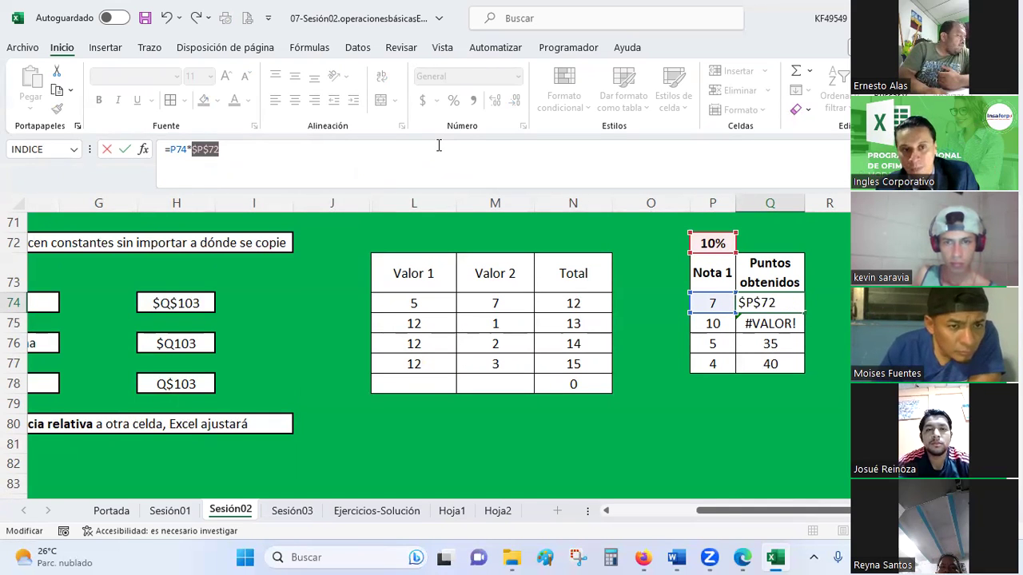
left_click(273, 151)
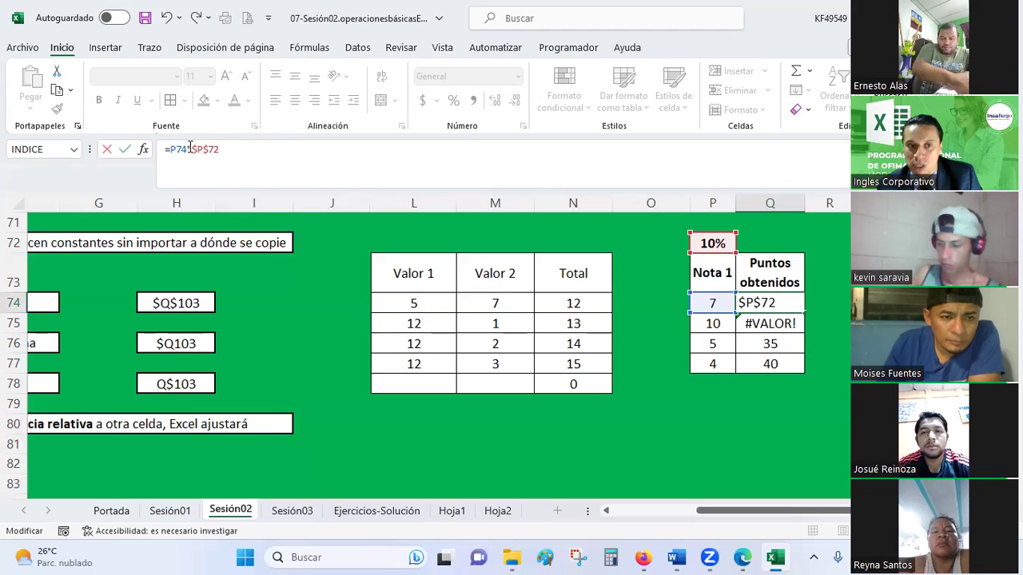
left_click_drag(192, 150, 221, 149)
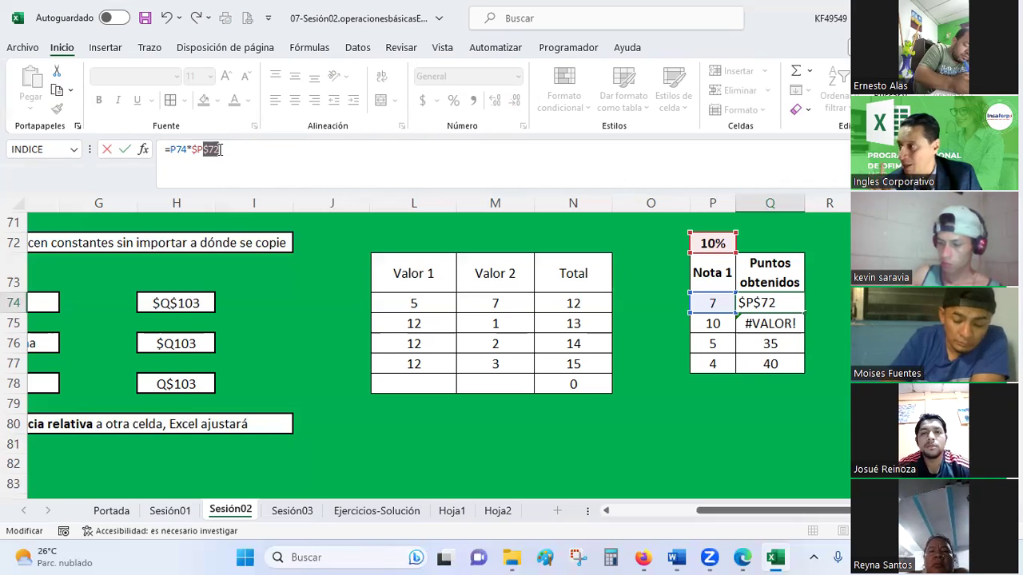
left_click(221, 149)
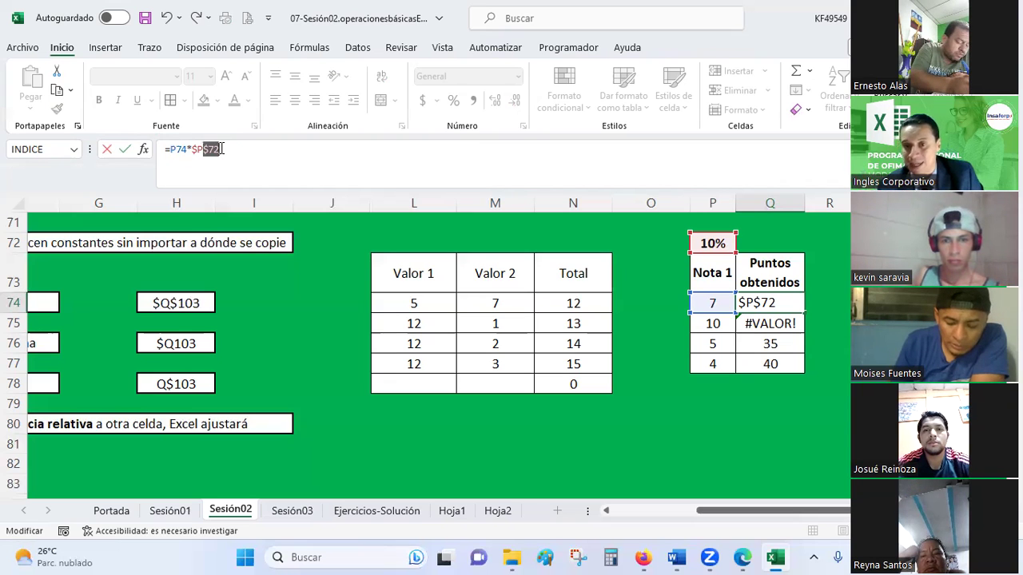
key("F4")
key("F4")
key("F4")
key("ctrl+Return")
left_click(834, 304)
left_click(786, 297)
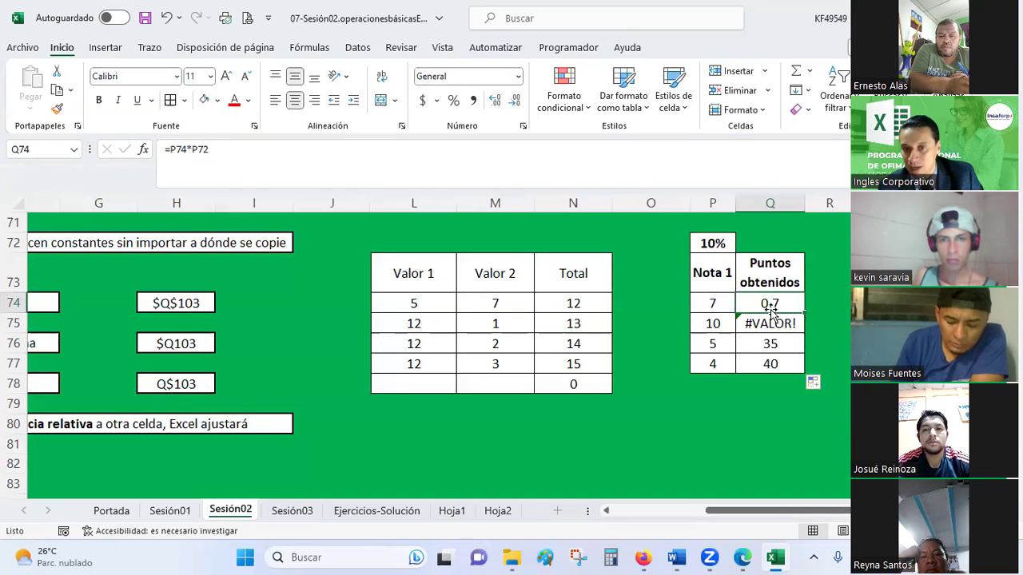
- Lock Q74's formula as =P74*$P$72 and copy it down to Q77
left_click(193, 149)
key("F4")
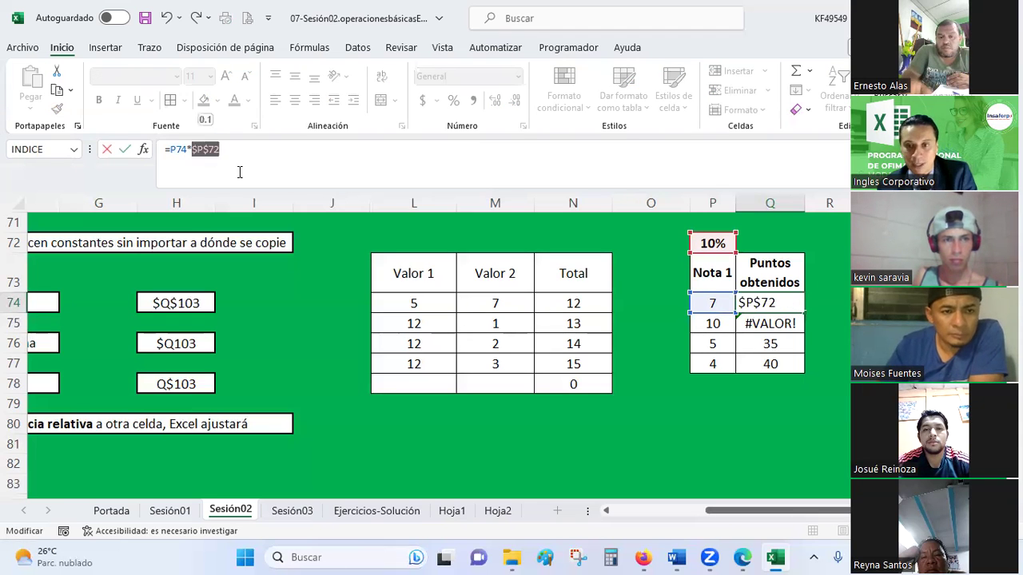
key("Return")
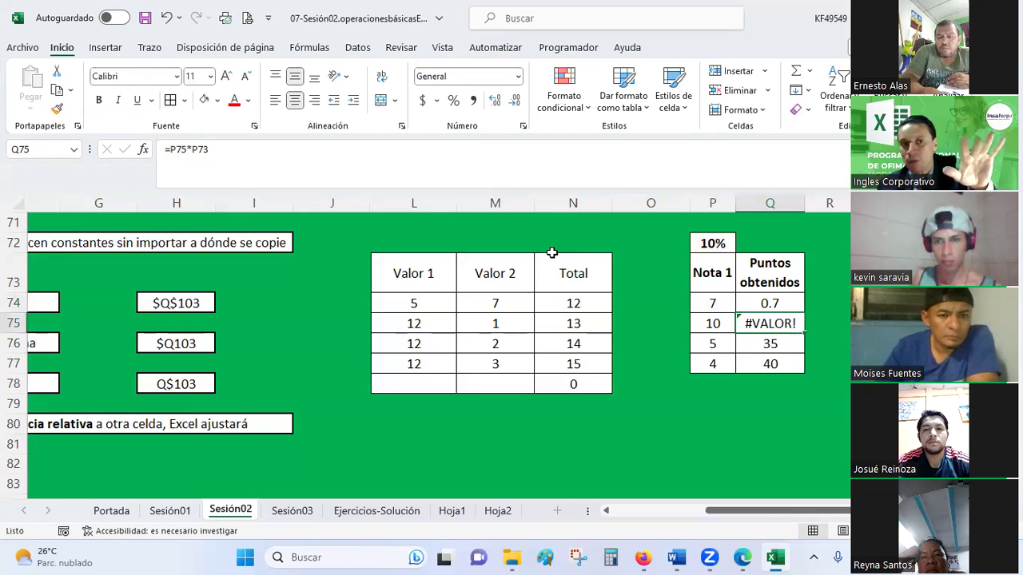
left_click(780, 305)
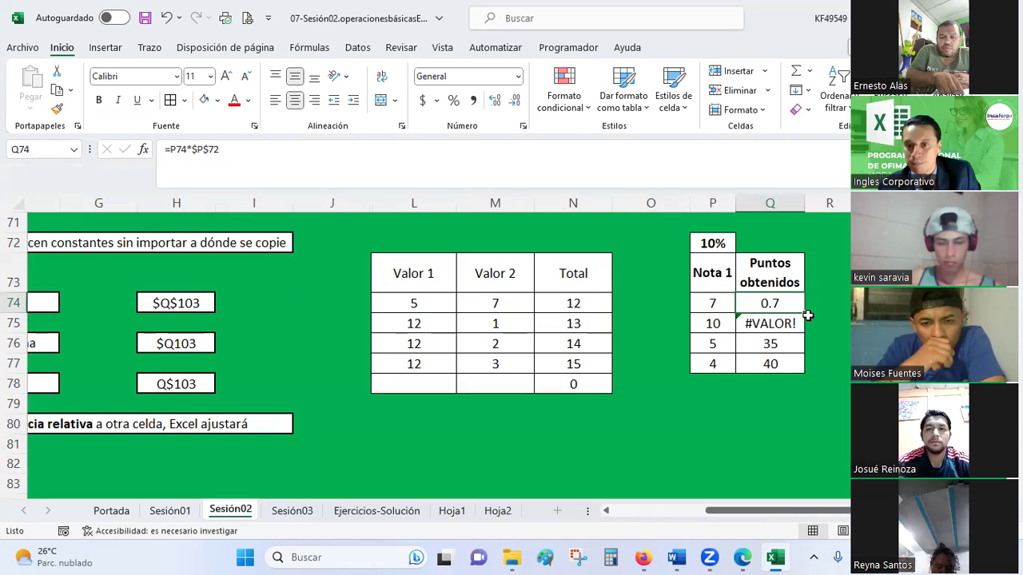
left_click_drag(804, 313, 782, 376)
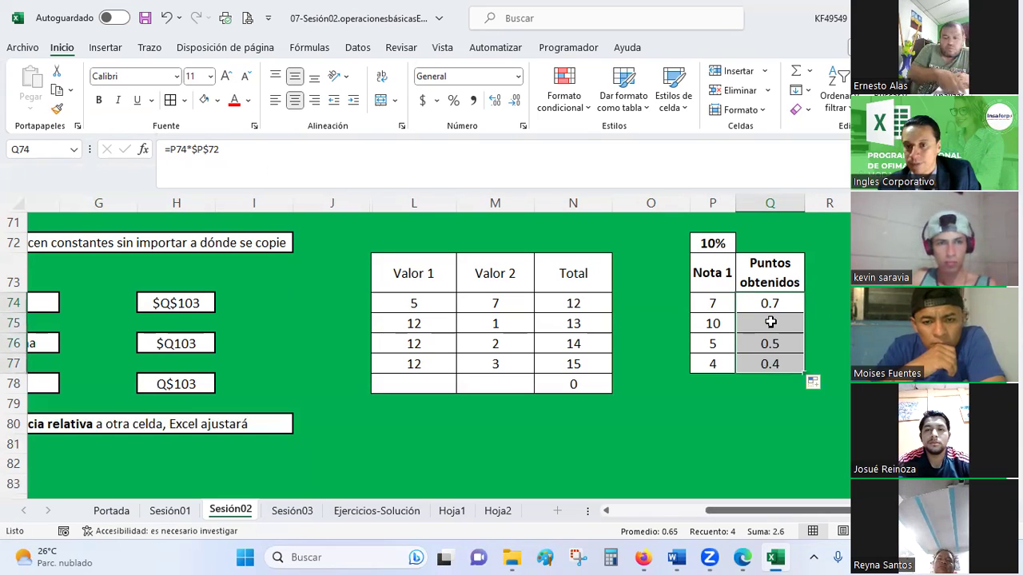
- Show two decimals (0.70, 1.00, 0.50, 0.40) and check each copied formula uses $P$72
left_click(495, 103)
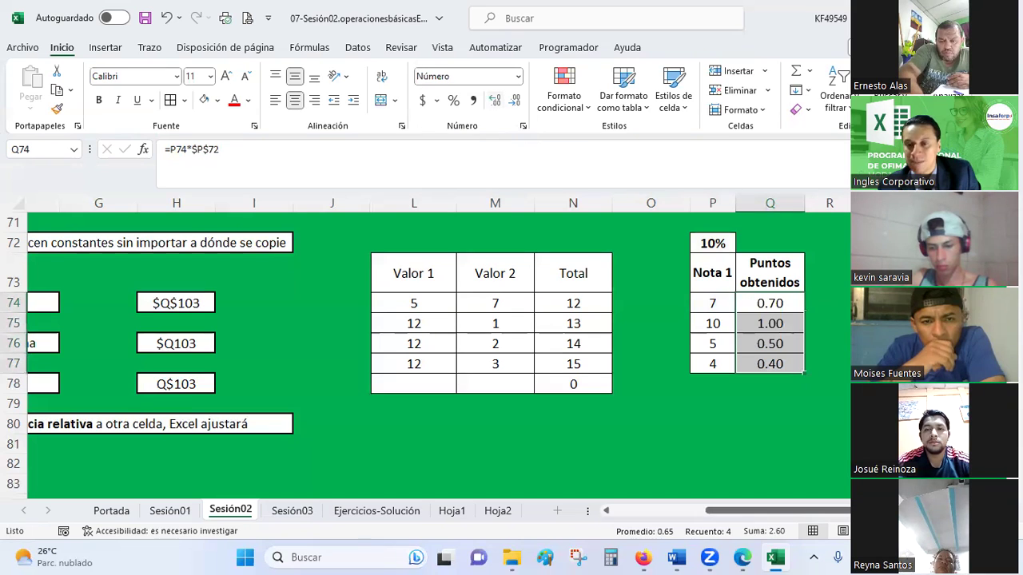
left_click(775, 327)
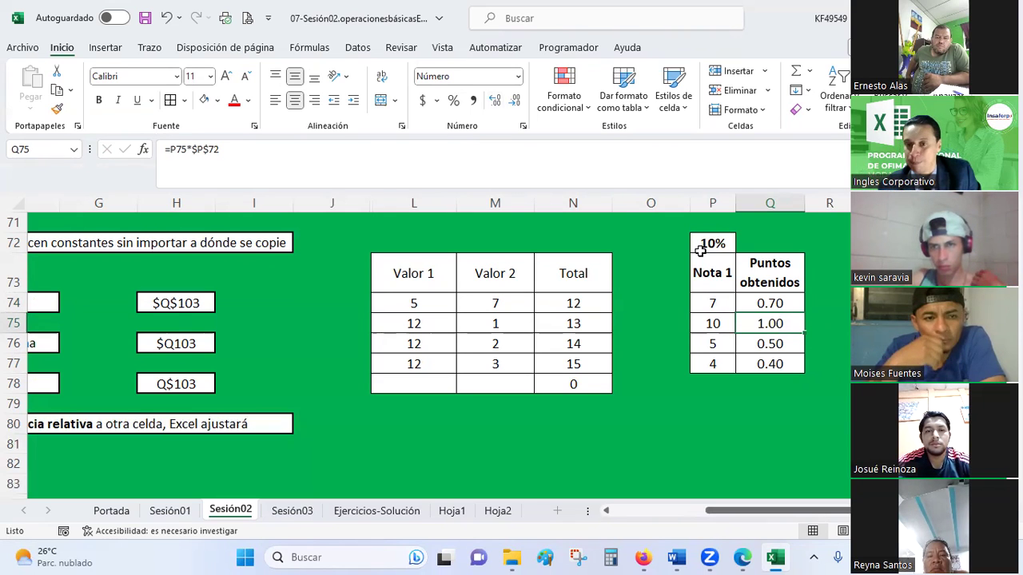
left_click(779, 345)
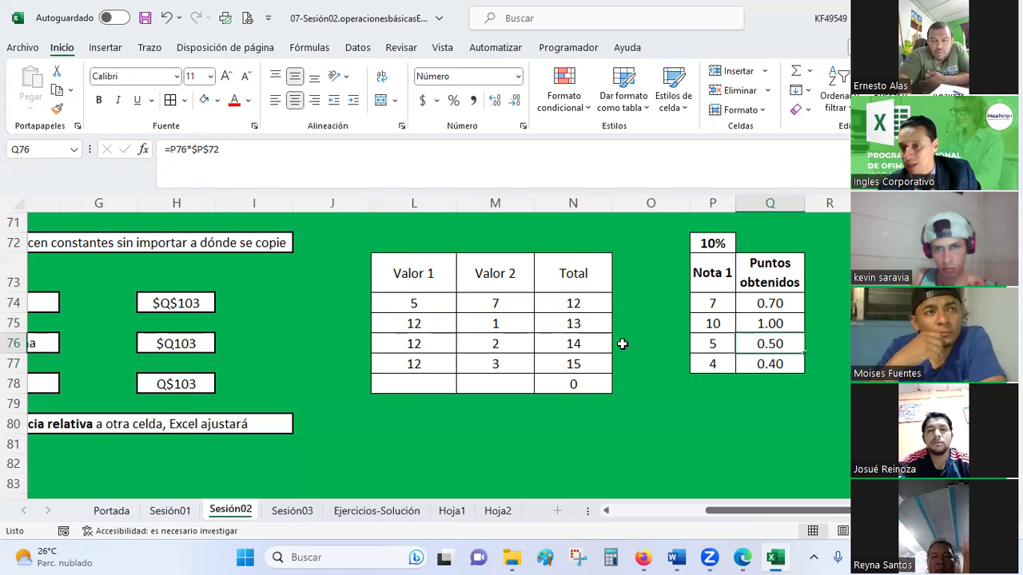
left_click(763, 368)
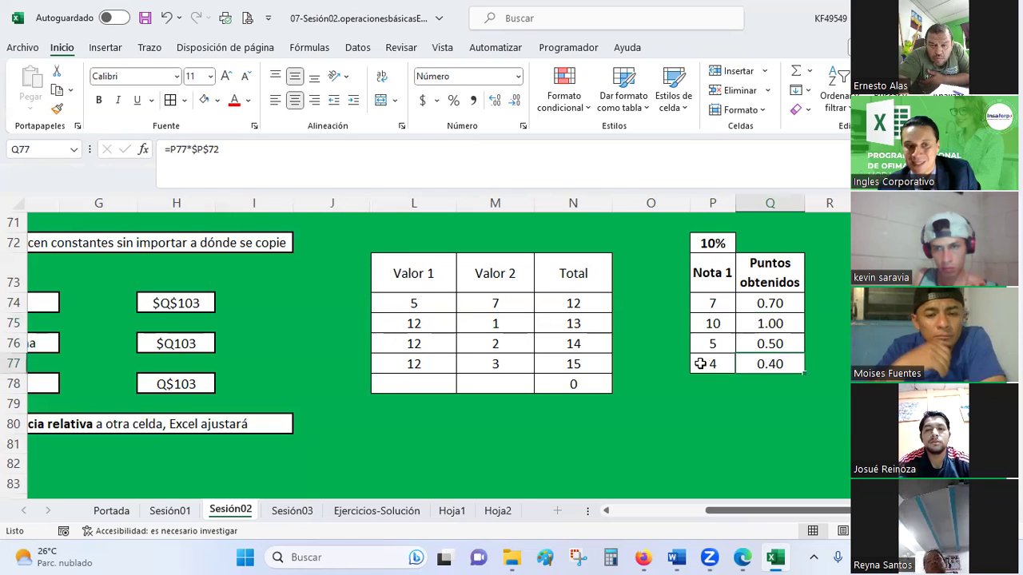
left_click(712, 240)
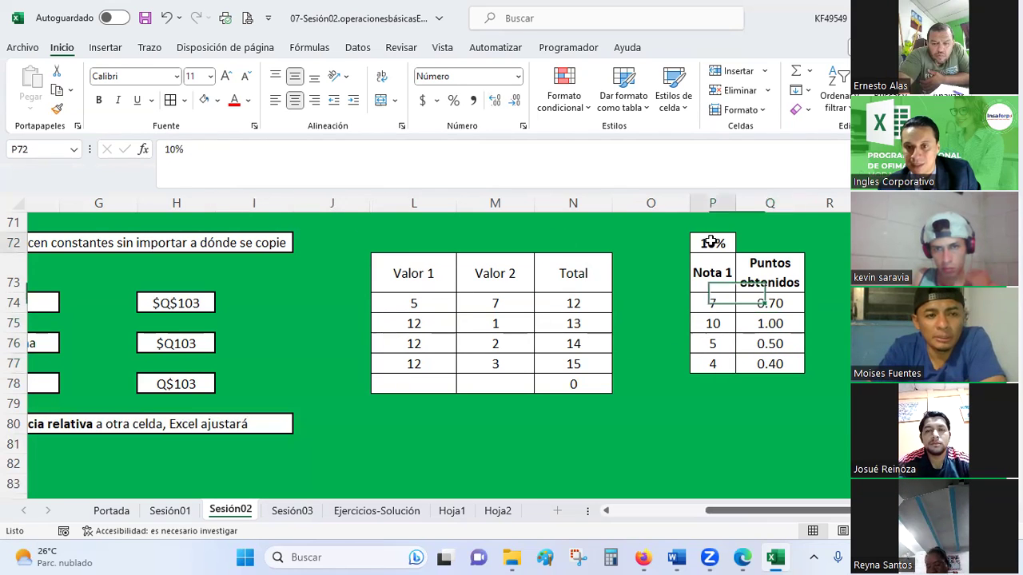
left_click(772, 302)
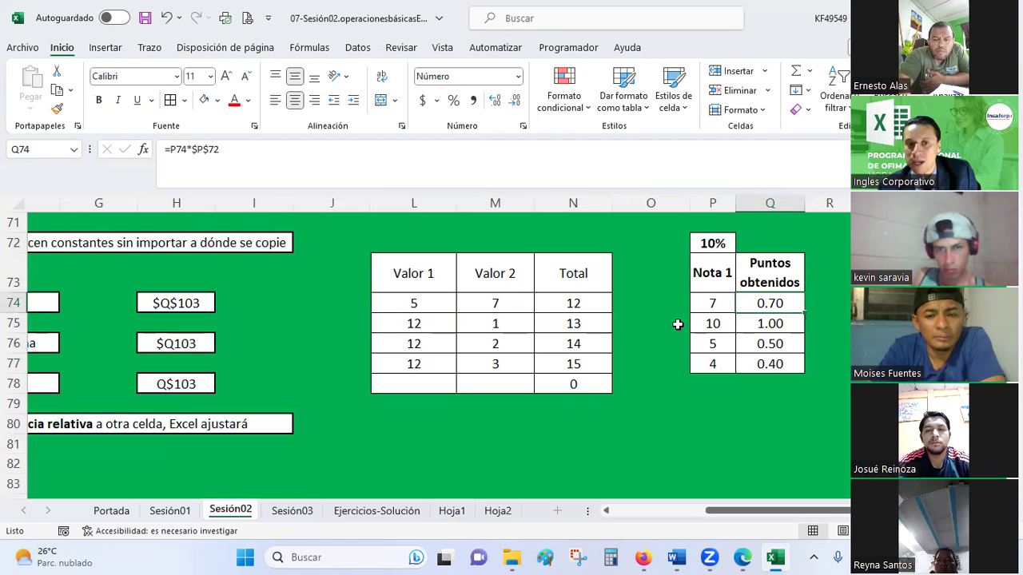
left_click_drag(192, 149, 231, 154)
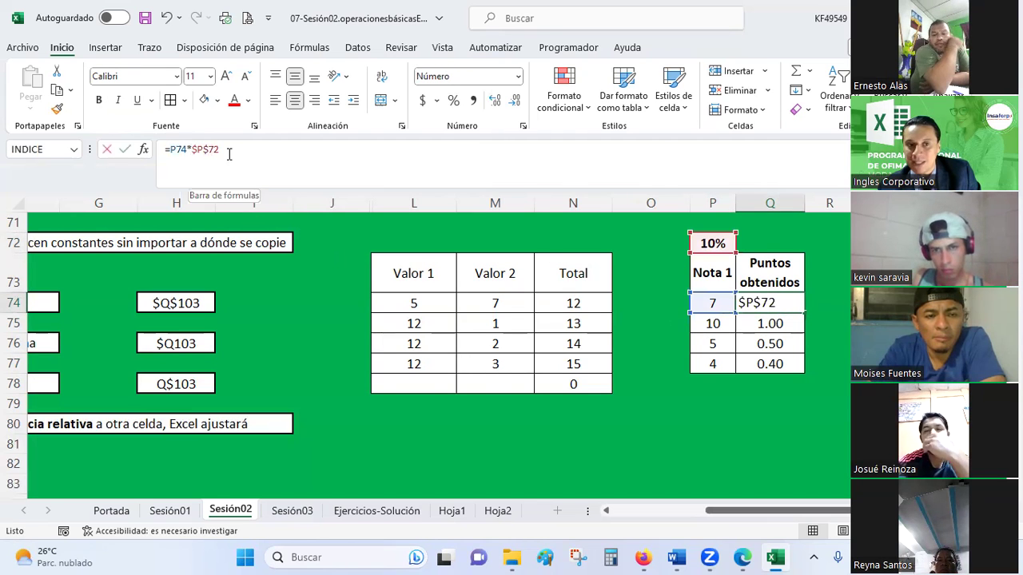
key("Escape")
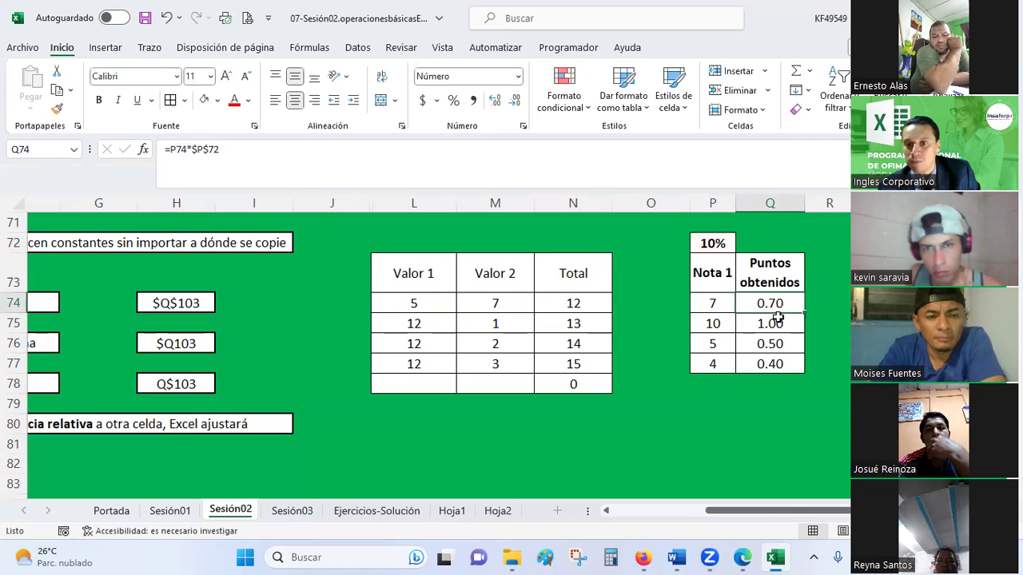
left_click_drag(192, 150, 216, 149)
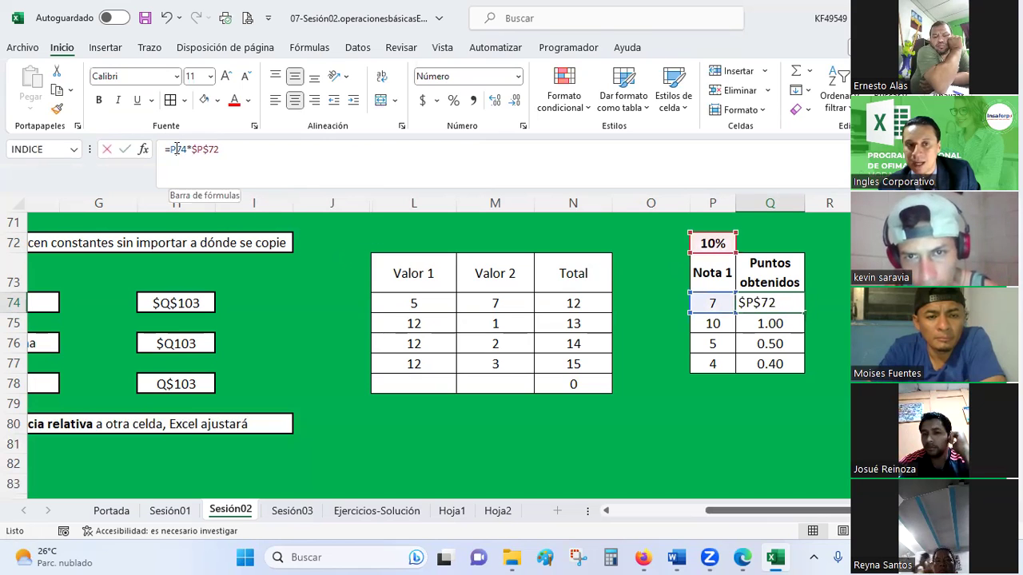
left_click(217, 150)
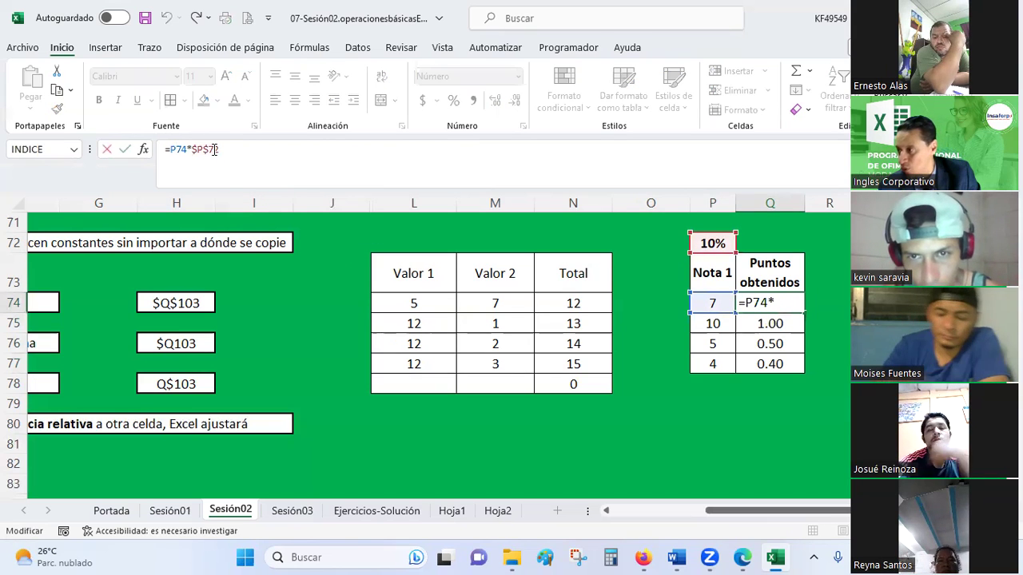
key("Escape")
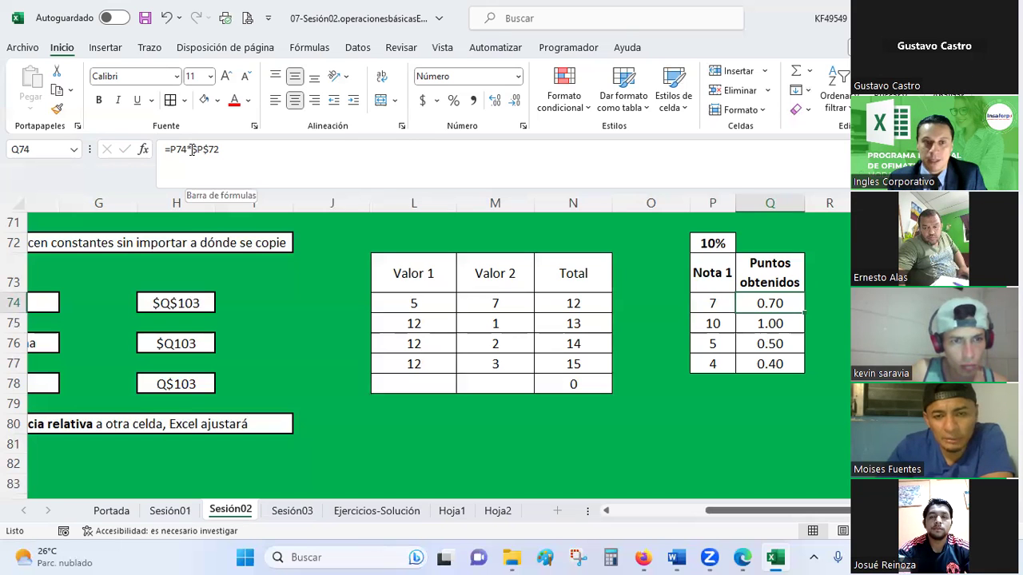
left_click_drag(192, 150, 220, 152)
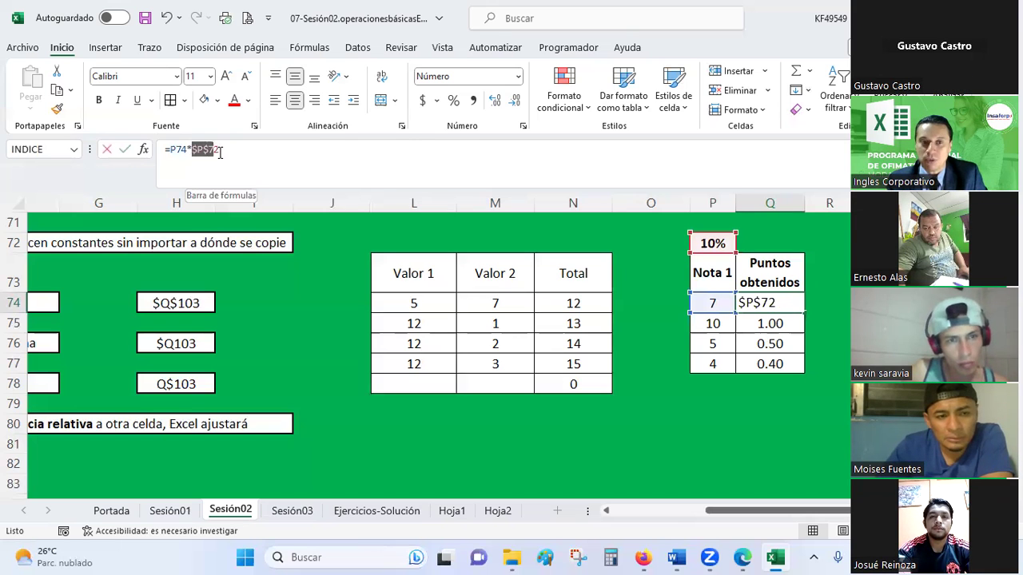
left_click(190, 150)
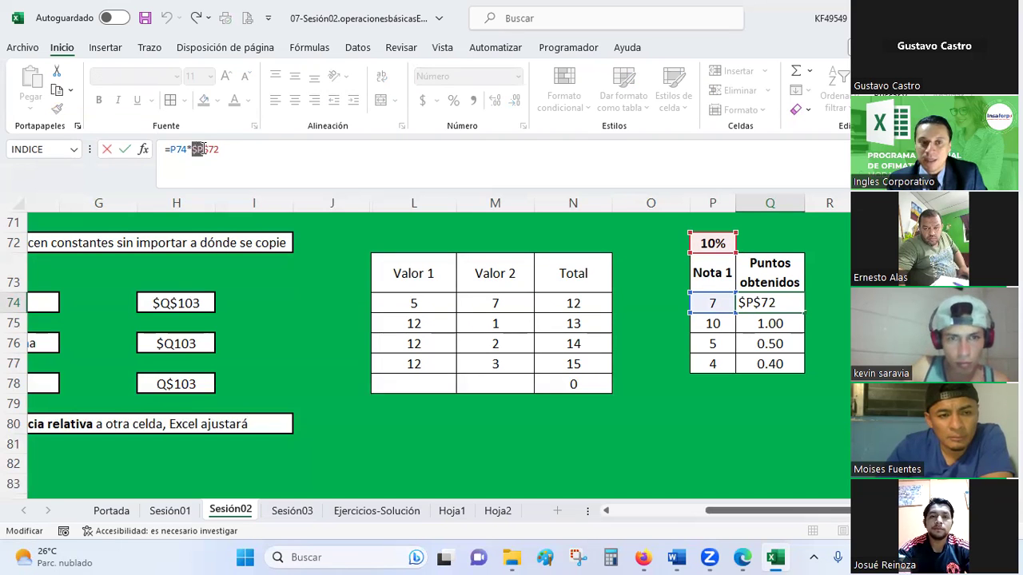
left_click(208, 175)
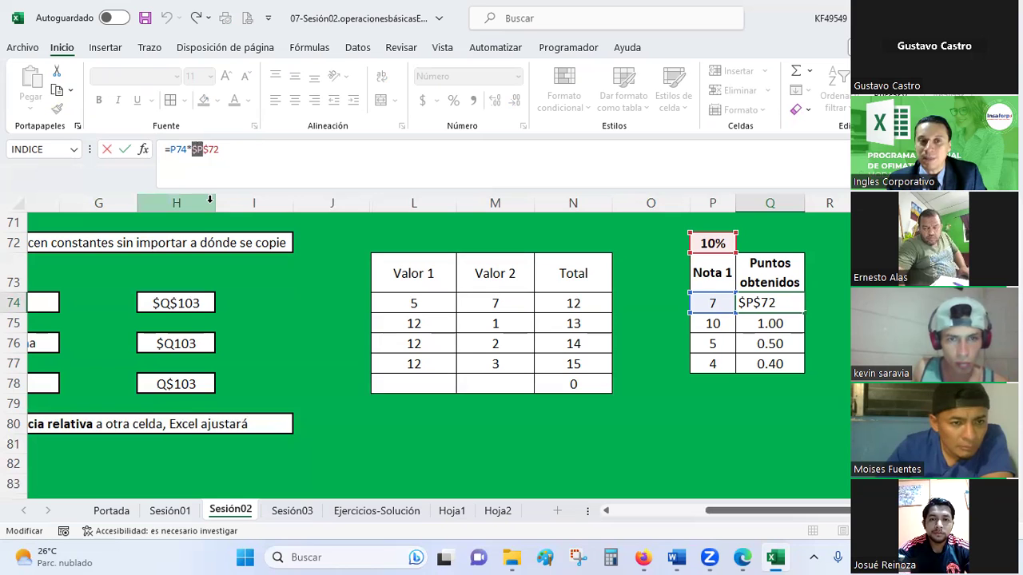
left_click_drag(205, 175, 244, 177)
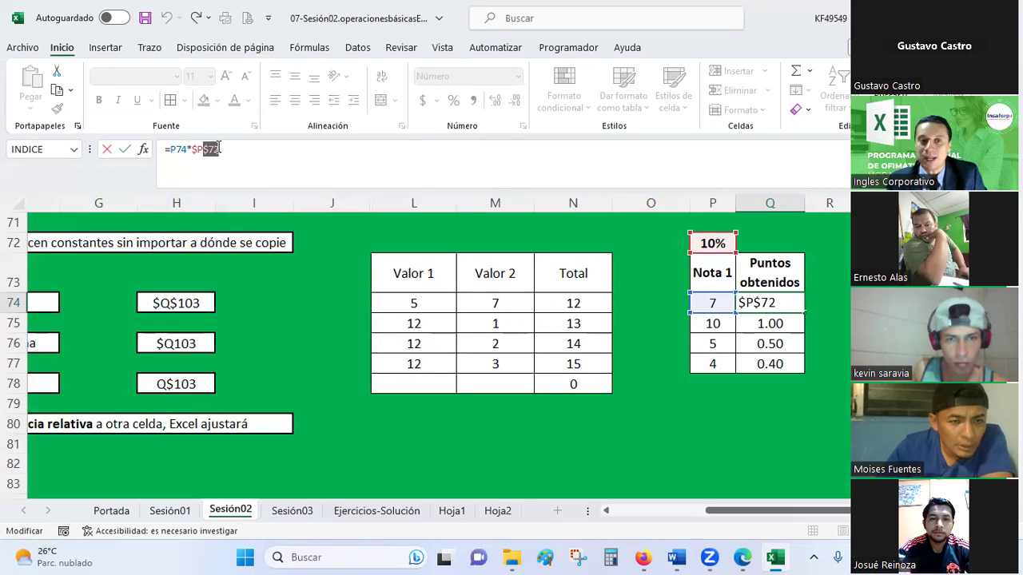
left_click(191, 152)
left_click_drag(193, 149, 209, 149)
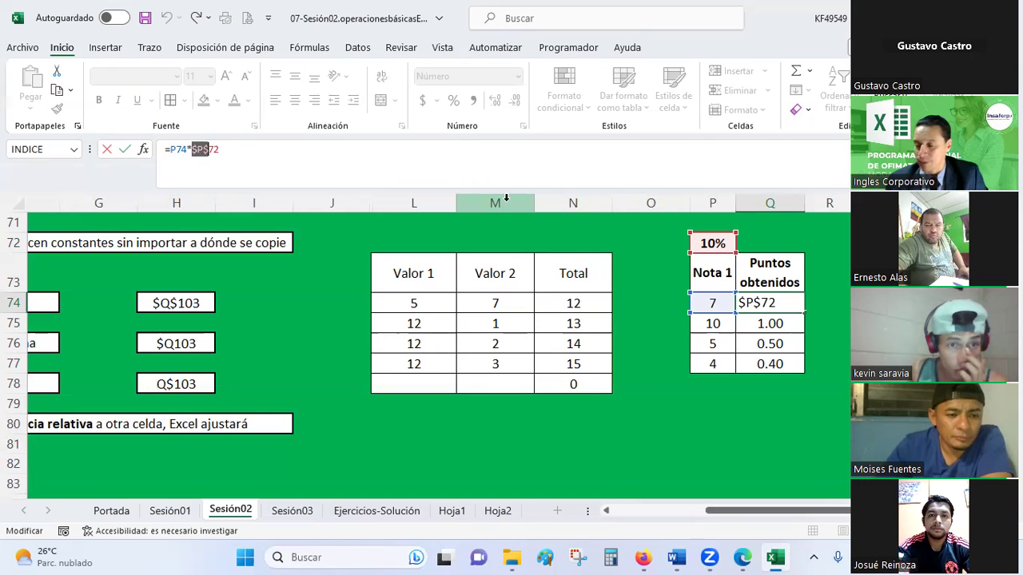
key("ctrl+Return")
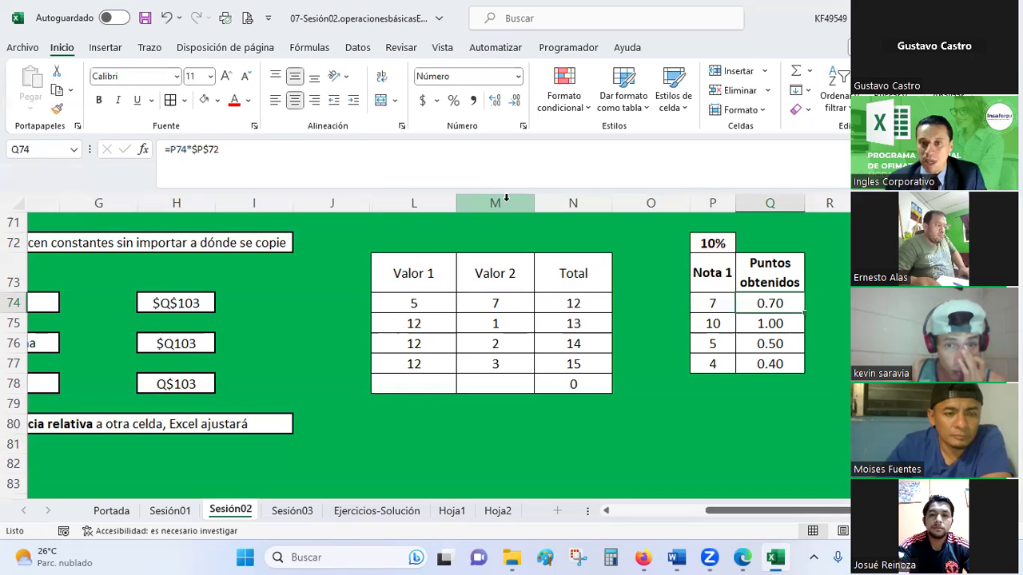
left_click_drag(740, 512, 616, 512)
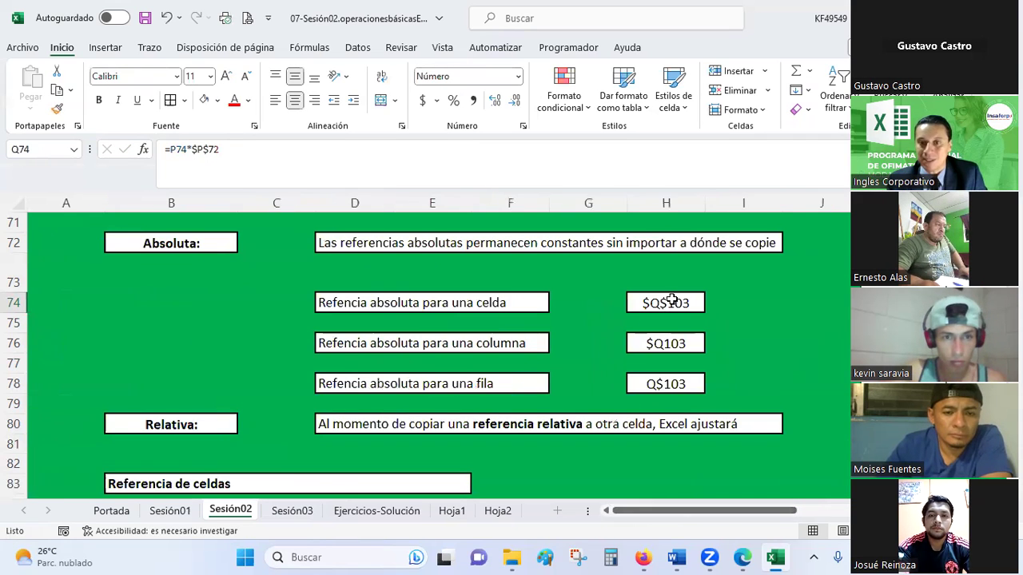
left_click(671, 302)
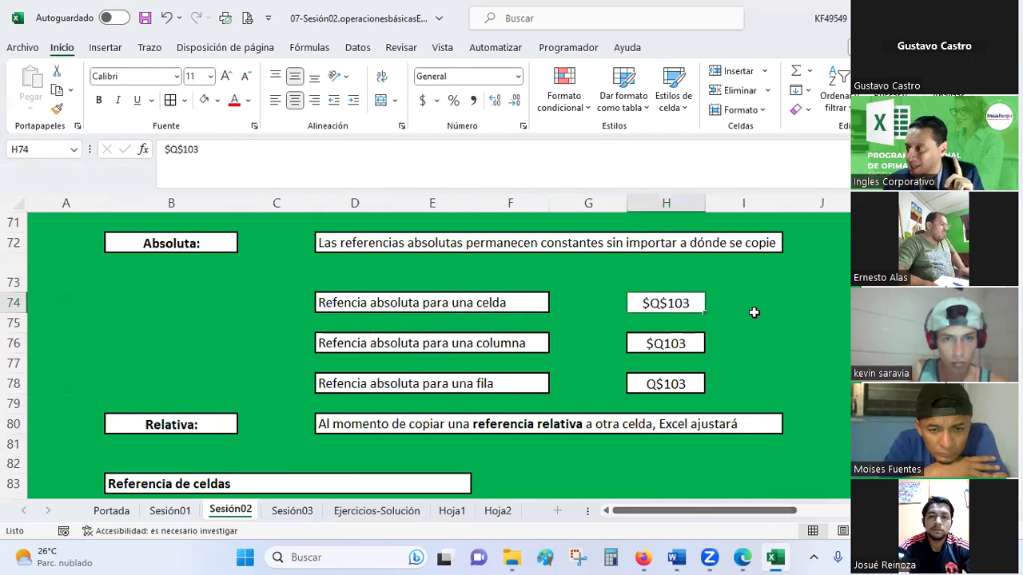
scroll(754, 313, "down", 1)
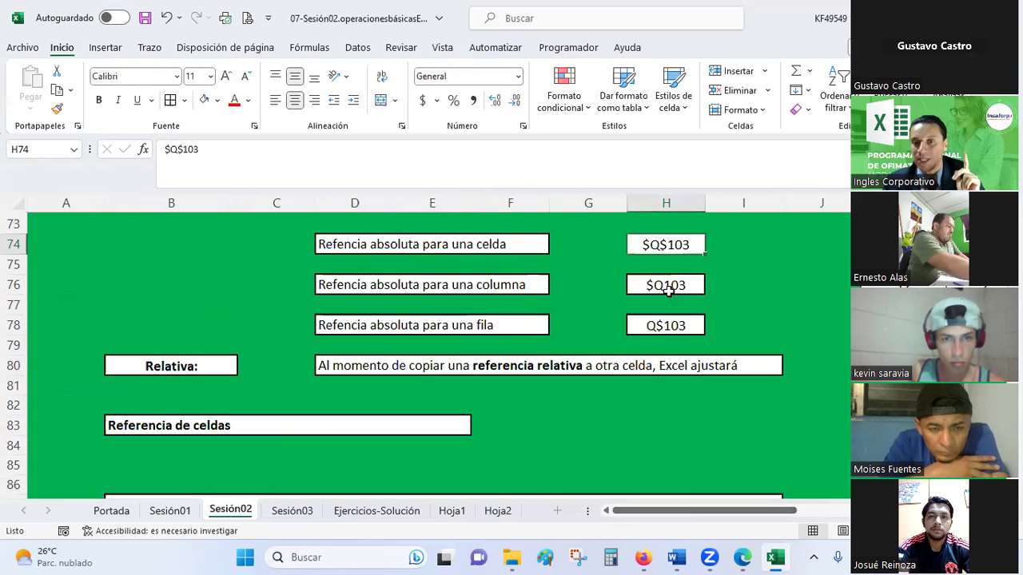
left_click(665, 285)
double_click(649, 285)
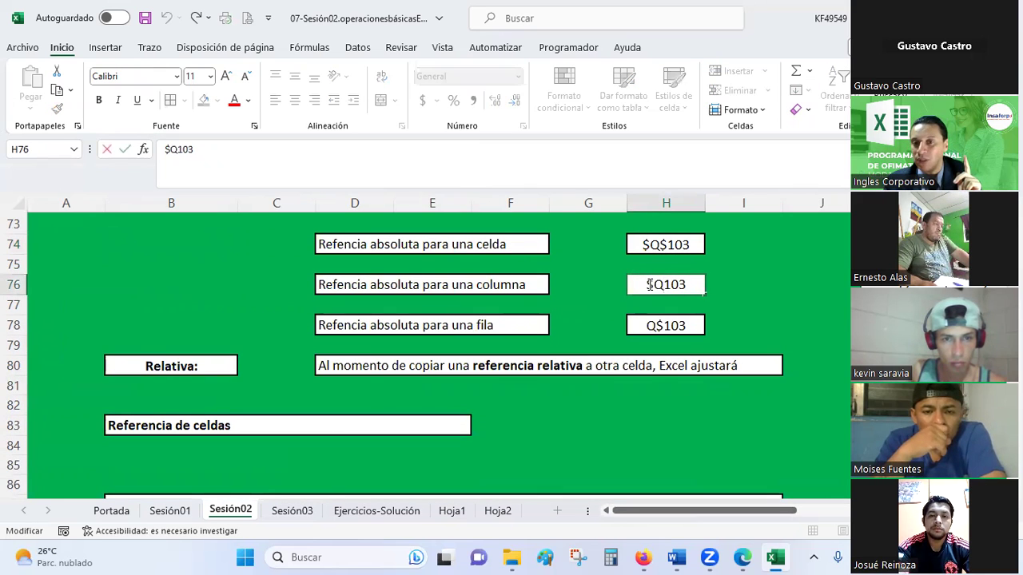
left_click_drag(647, 284, 666, 284)
left_click(760, 283)
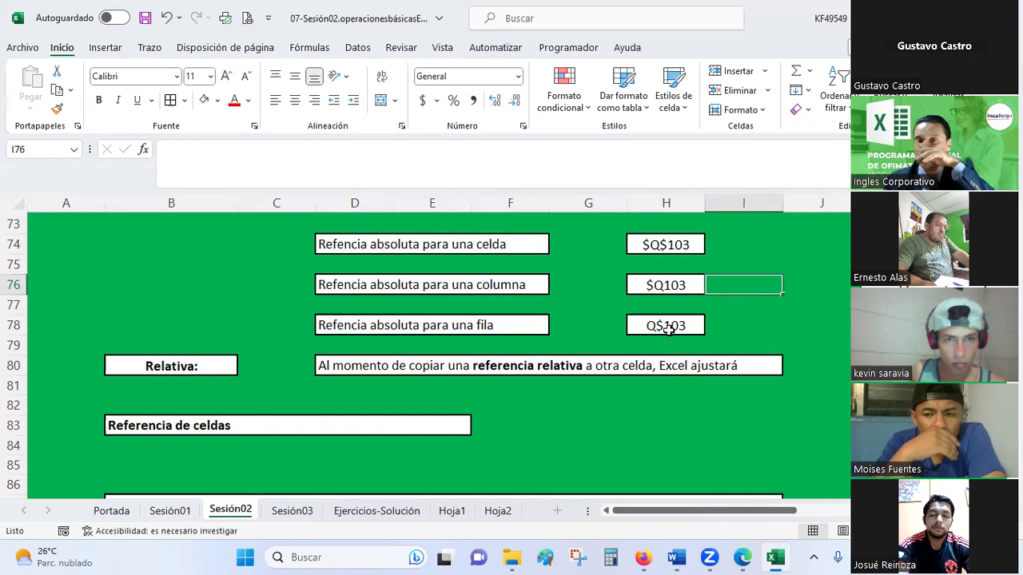
double_click(668, 329)
left_click_drag(657, 323, 670, 322)
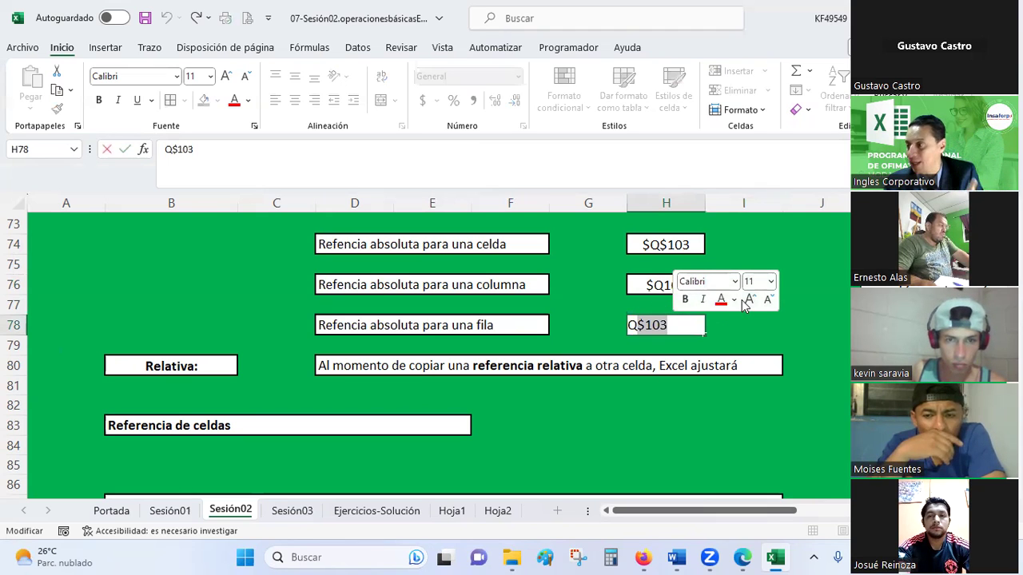
left_click(821, 317)
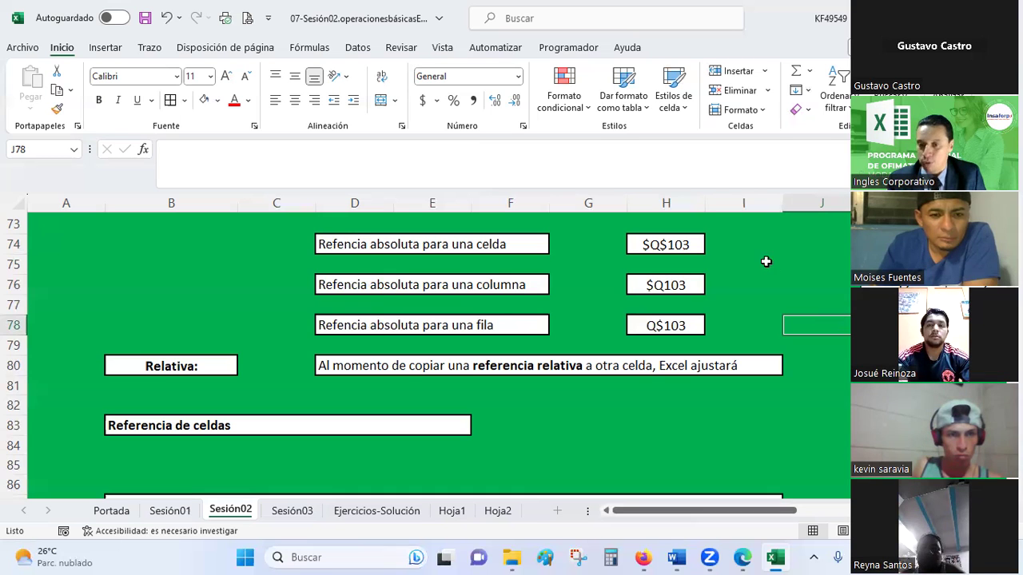
- Open the FCO CONTROL workbook in Firefox and go to the CC-ANDA EXCEL BÁSICO sheet
left_click(642, 558)
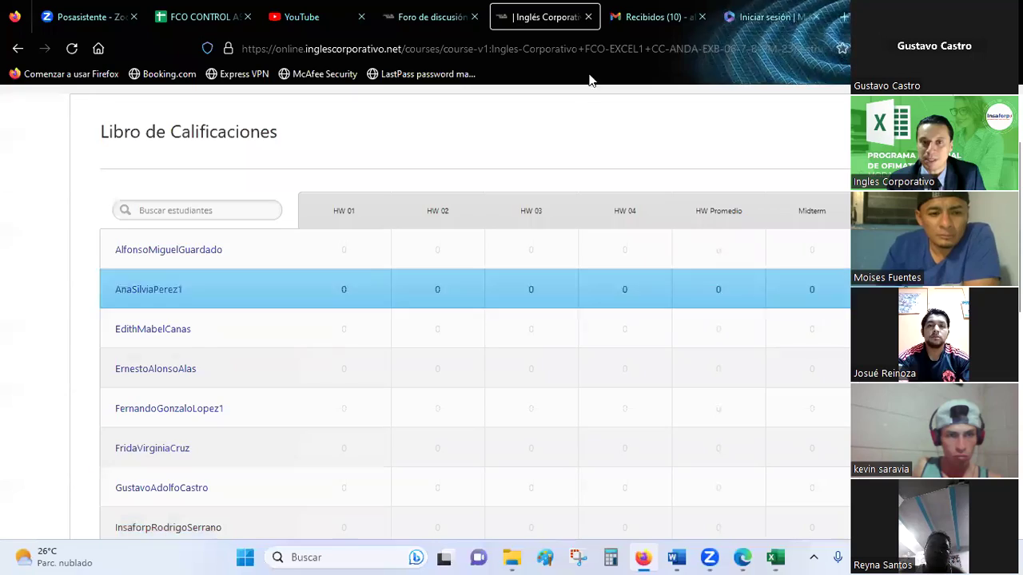
left_click(199, 17)
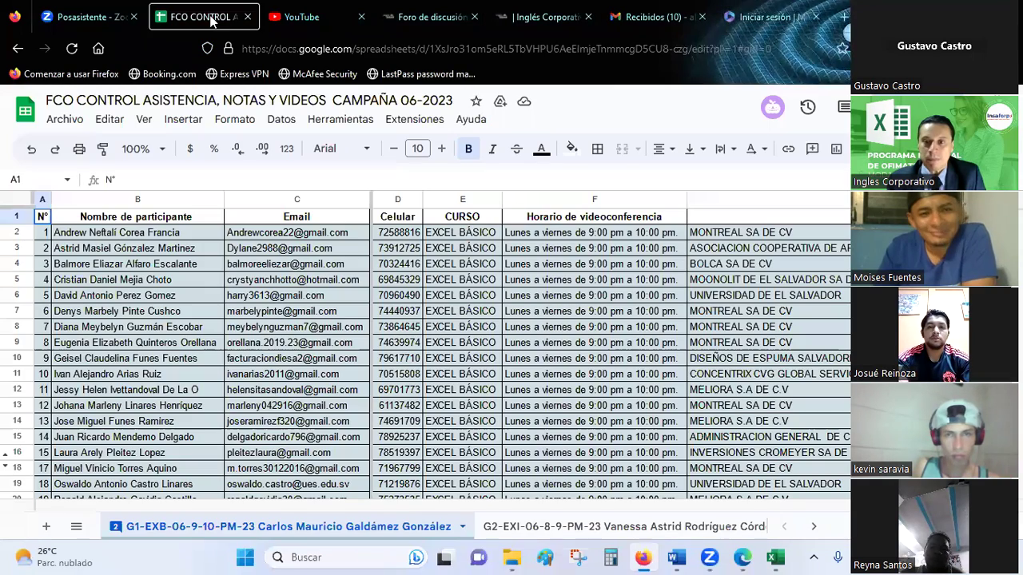
left_click(647, 527)
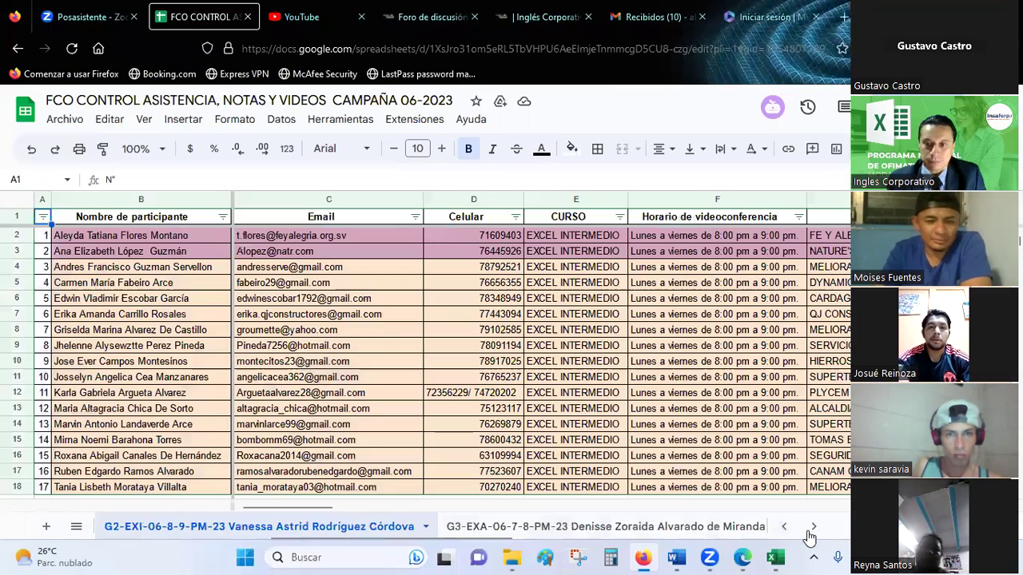
left_click(814, 527)
left_click(693, 533)
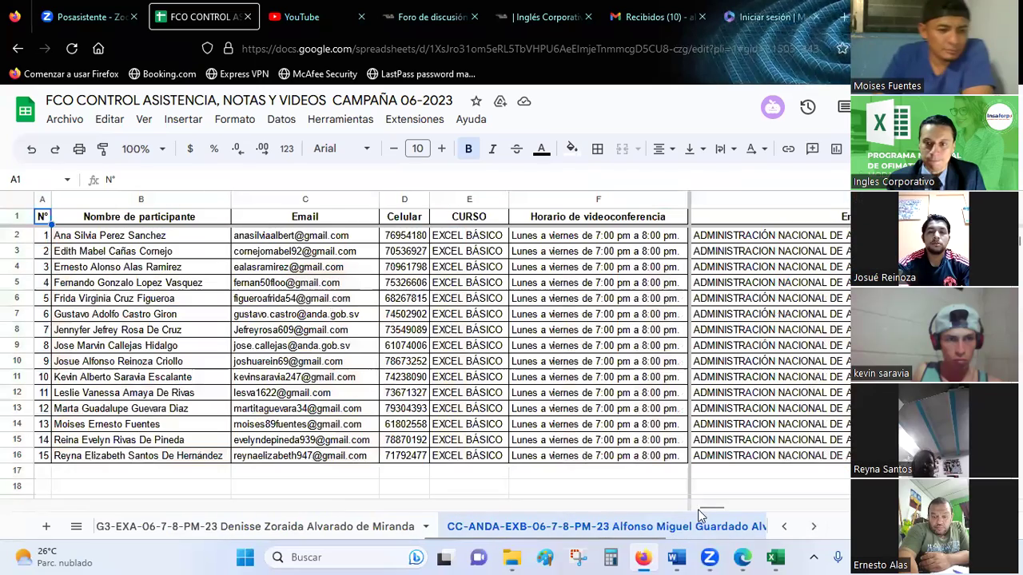
- Scroll across the JUEVES 22 minutes in W2:W3 to the first VIERNES cell, Z2
left_click_drag(714, 506, 756, 509)
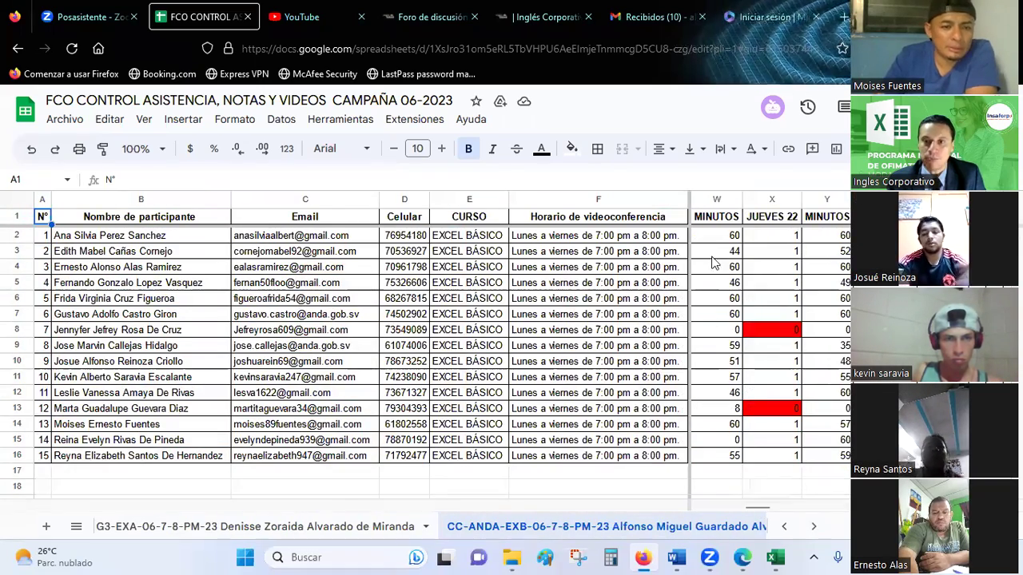
left_click(716, 252)
left_click(719, 237)
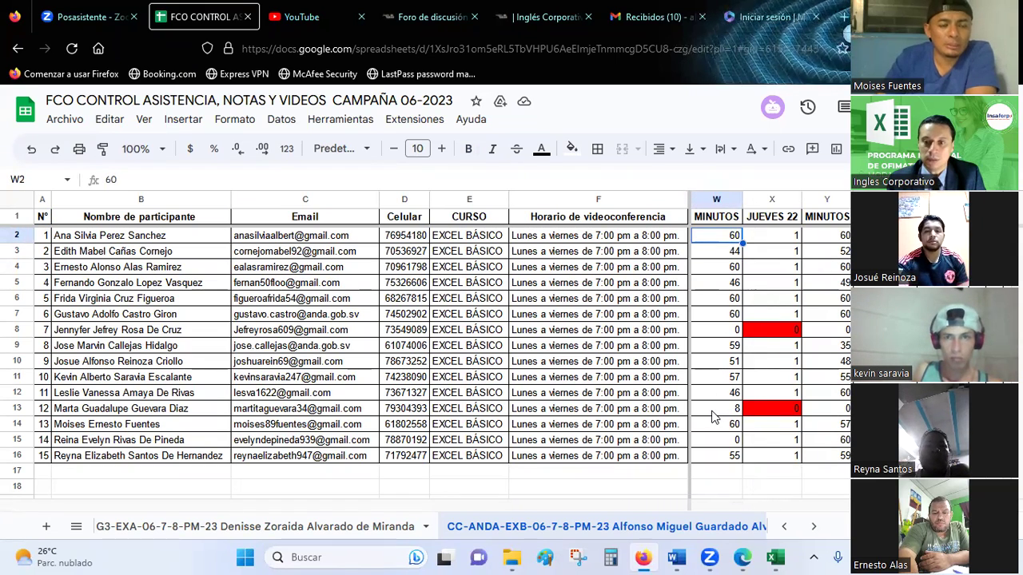
mouse_move(757, 507)
left_click_drag(760, 510, 763, 510)
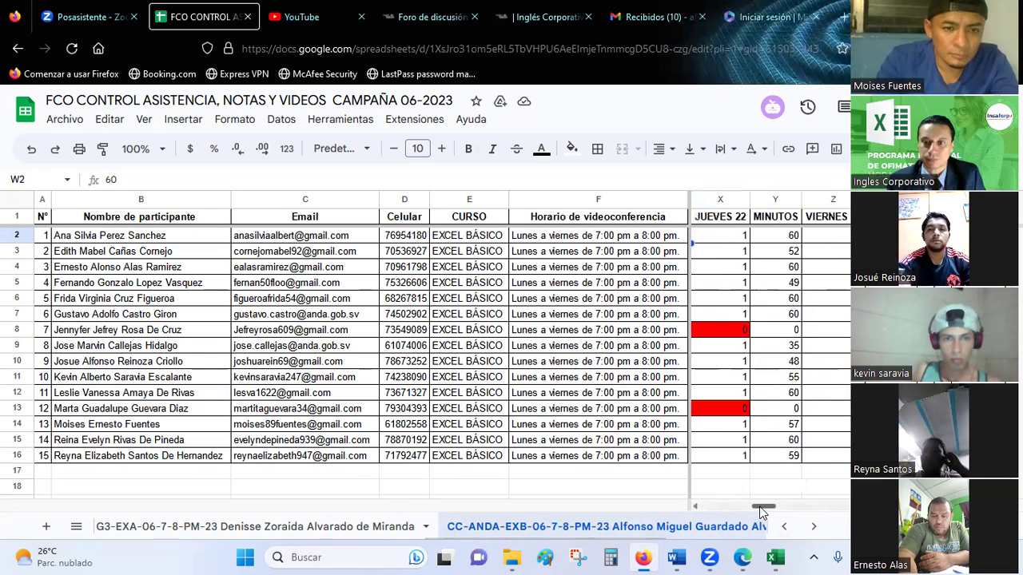
left_click(833, 241)
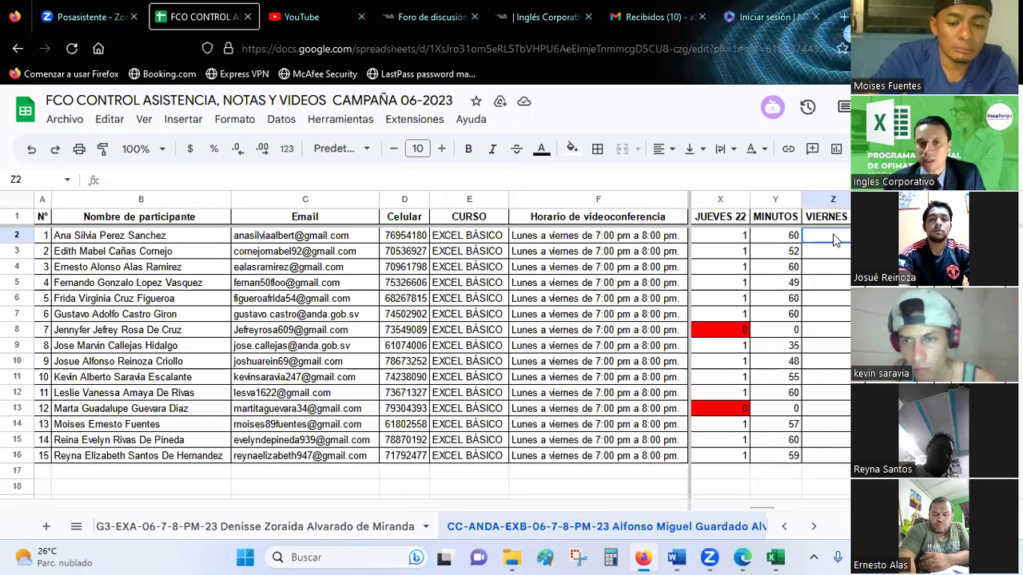
- Mark VIERNES attendance in Z2–Z8: 1 for rows 2 to 7 and 0 for row 8
key("Left")
key("Right")
key("Right")
key("Right")
key("Left")
key("Left")
key("Left")
key("Down")
key("Down")
key("Down")
key("Down")
key("Down")
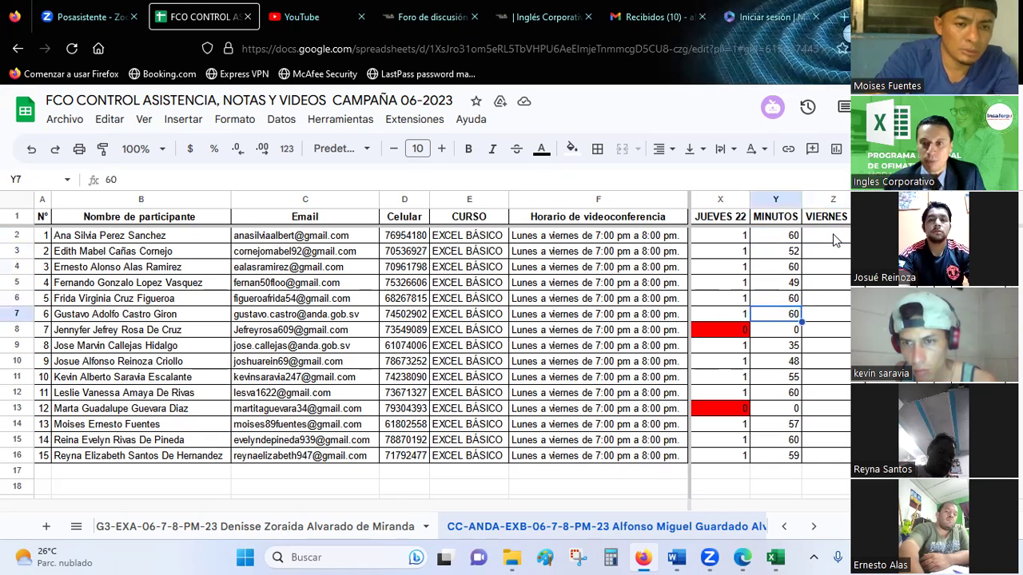
key("Down")
key("Down")
key("Up")
key("Up")
key("Up")
key("Up")
key("Up")
key("Up")
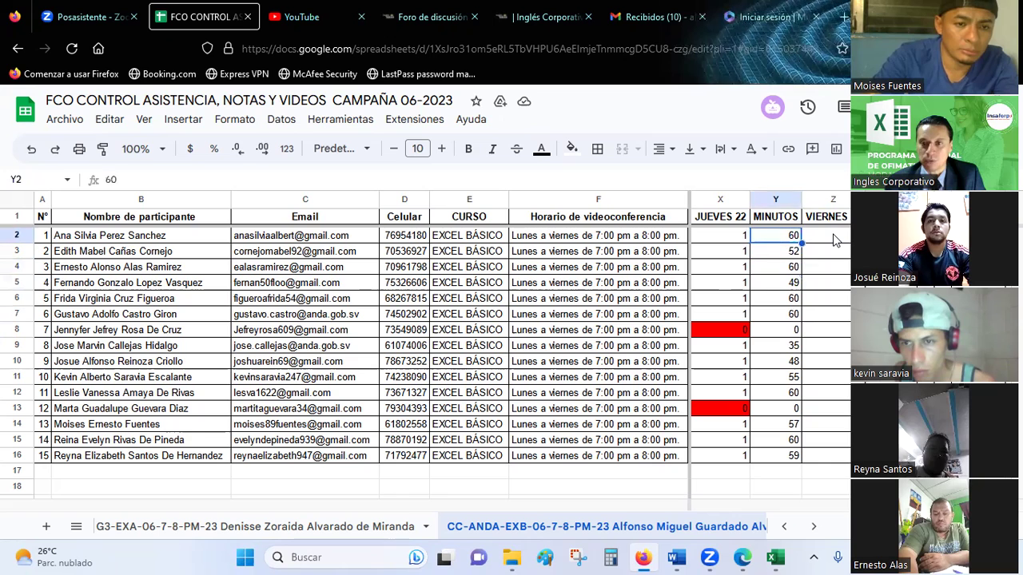
key("Right")
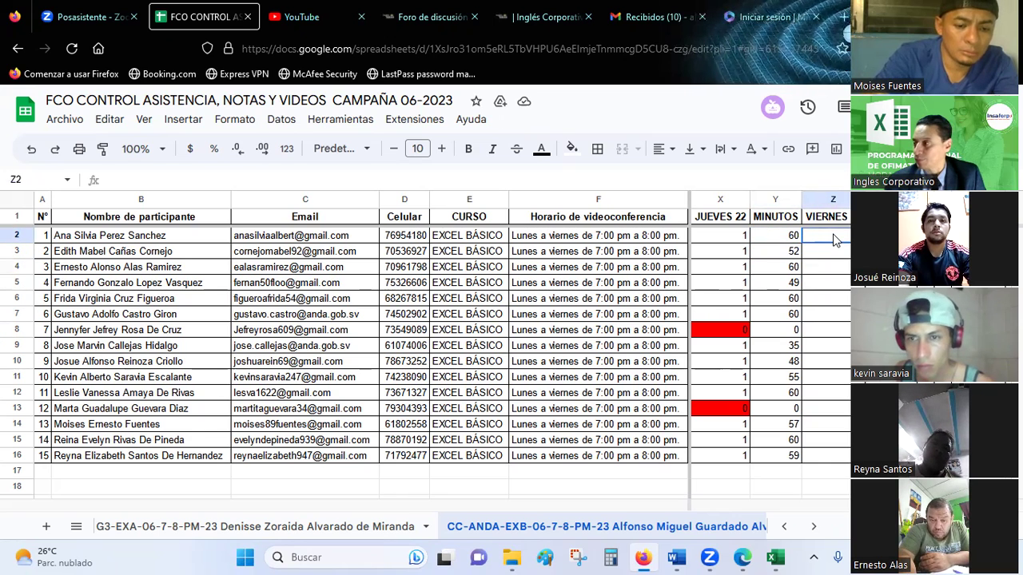
type("1")
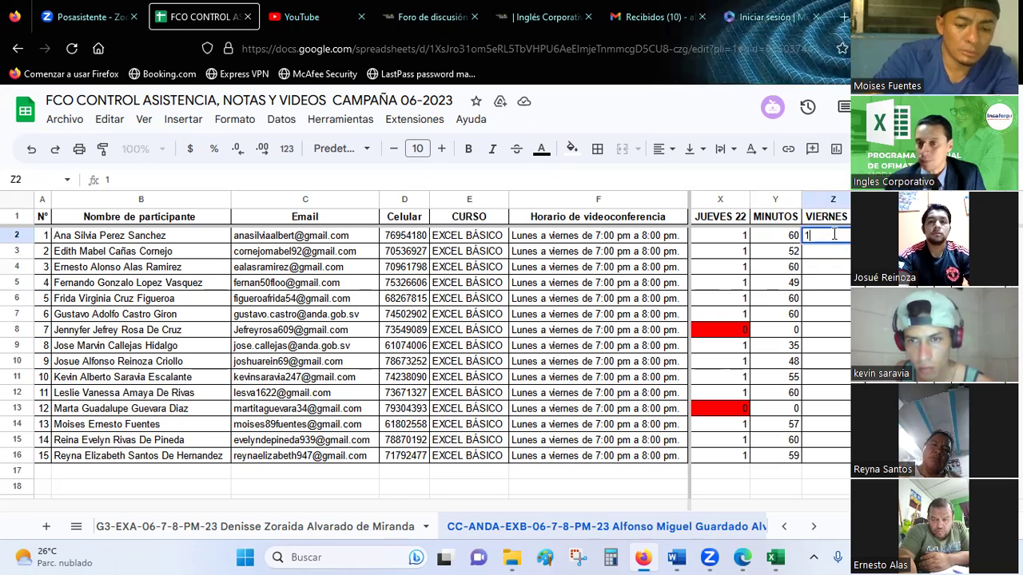
key("Return")
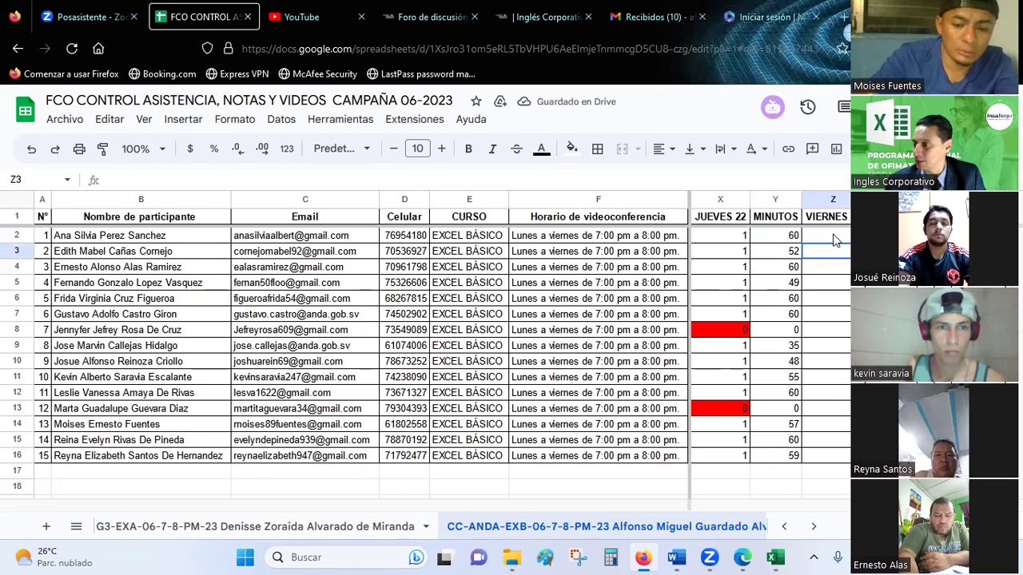
type("1")
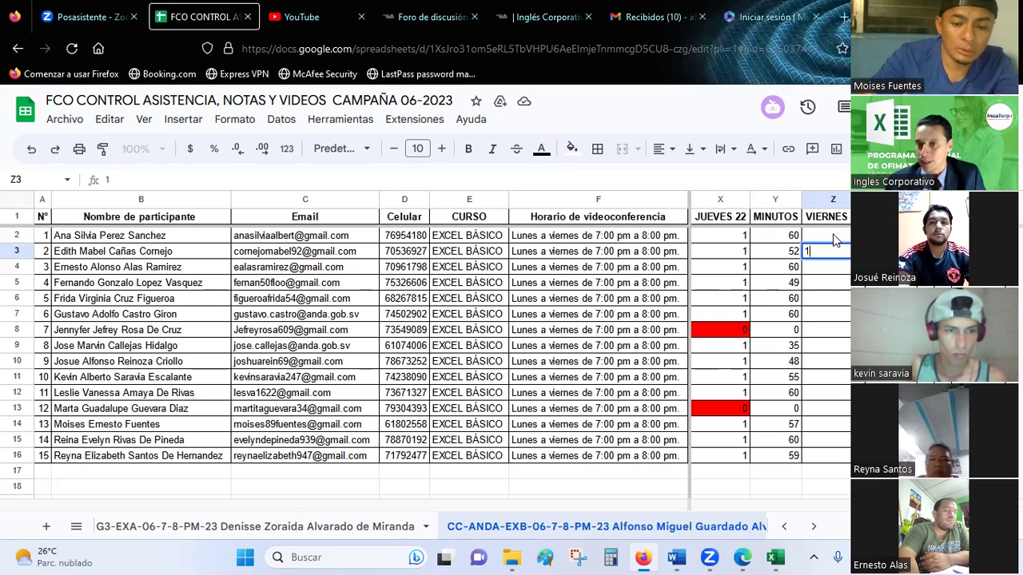
key("Return")
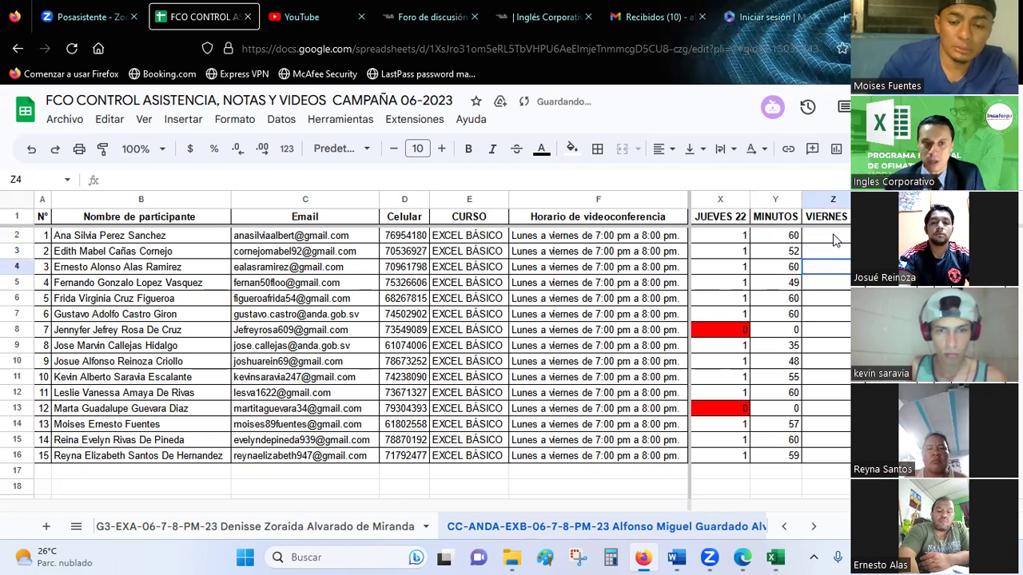
type("1")
key("Return")
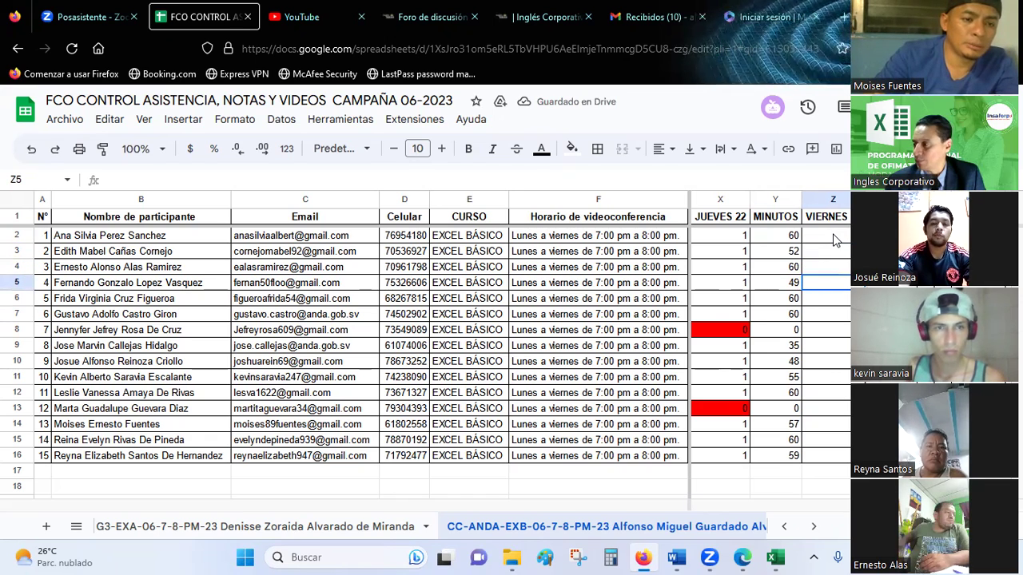
type("1")
key("Return")
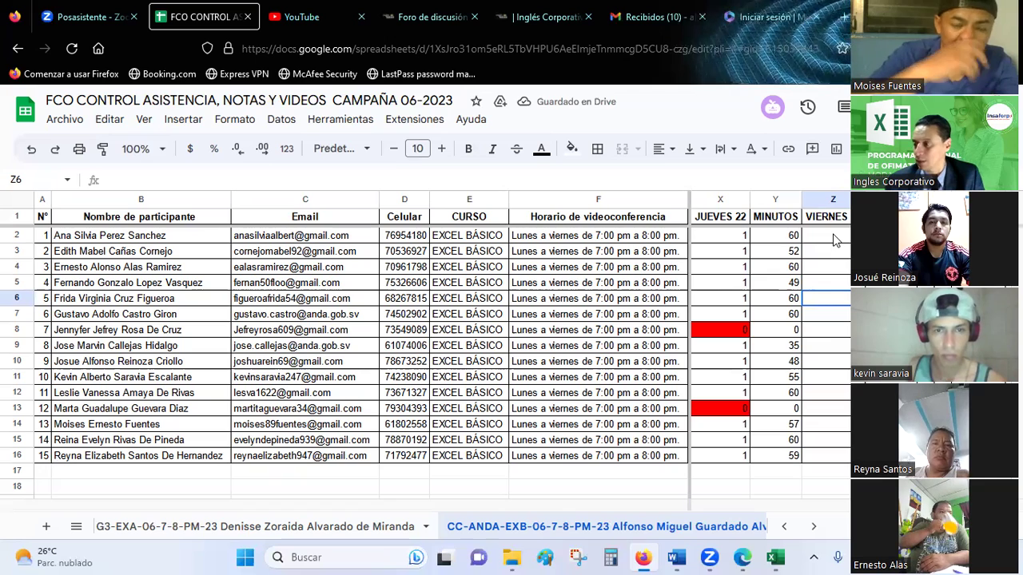
type("1")
key("Return")
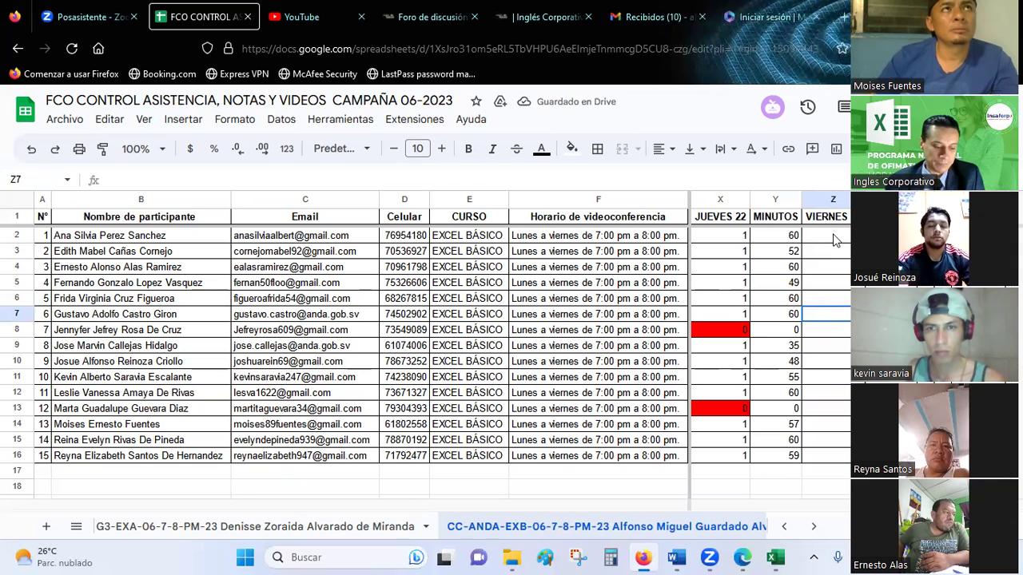
type("1")
key("Return")
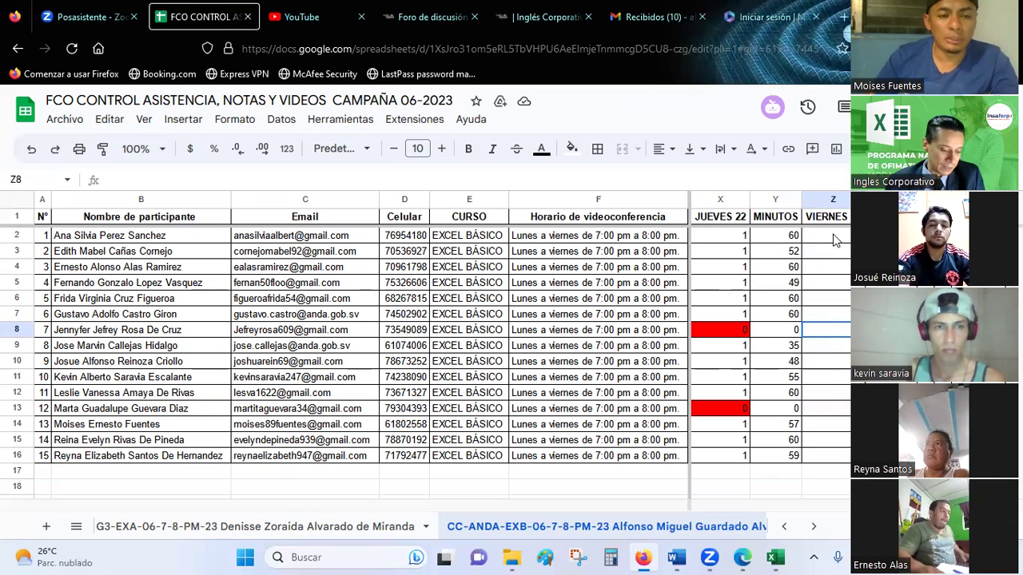
type("0")
key("Return")
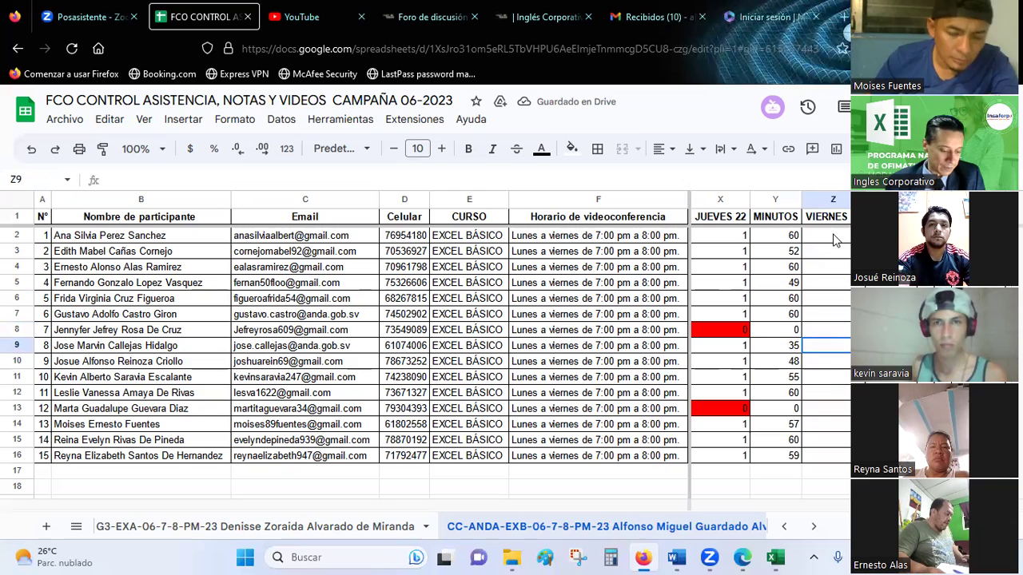
- Enter 1 in Z9–Z12 and 0 in Z13, leaving Z14 blank
type("1")
key("Return")
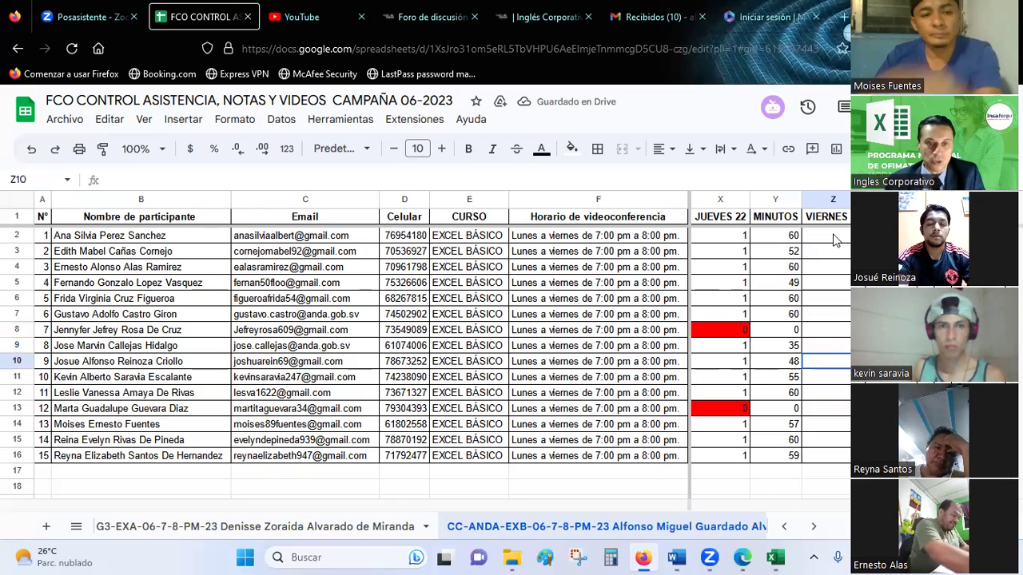
type("1")
key("Return")
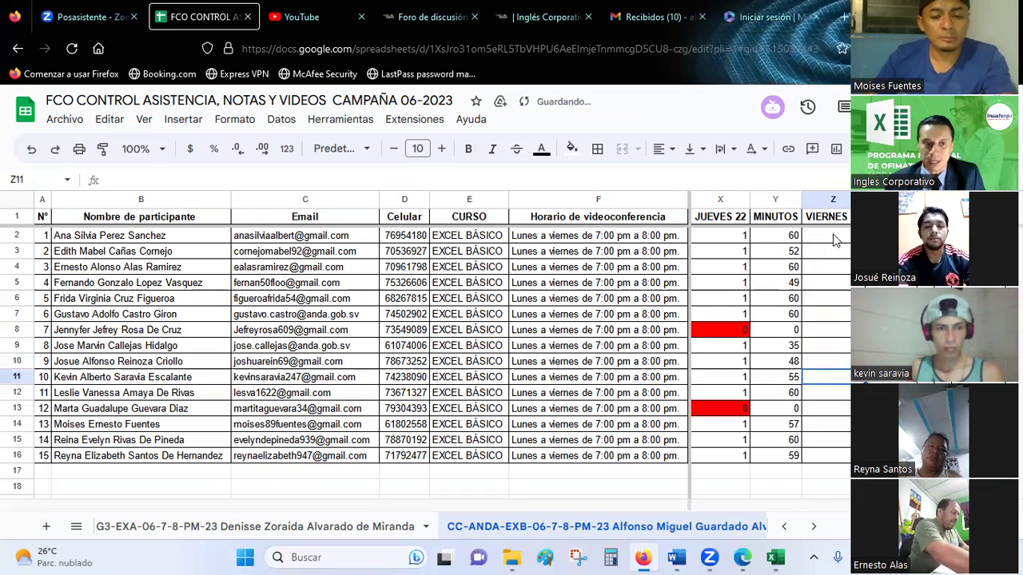
type("1")
key("Return")
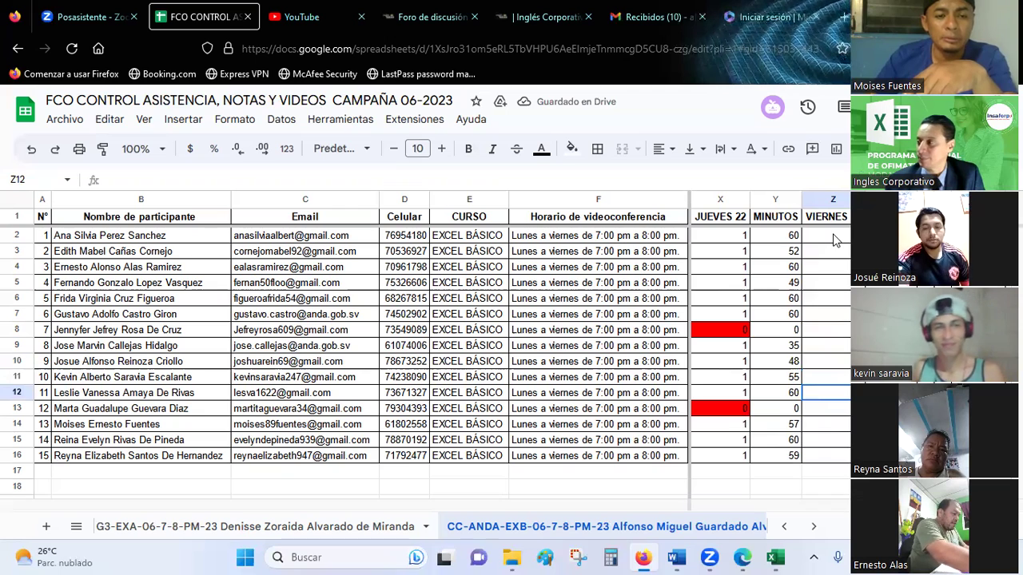
type("1")
key("Return")
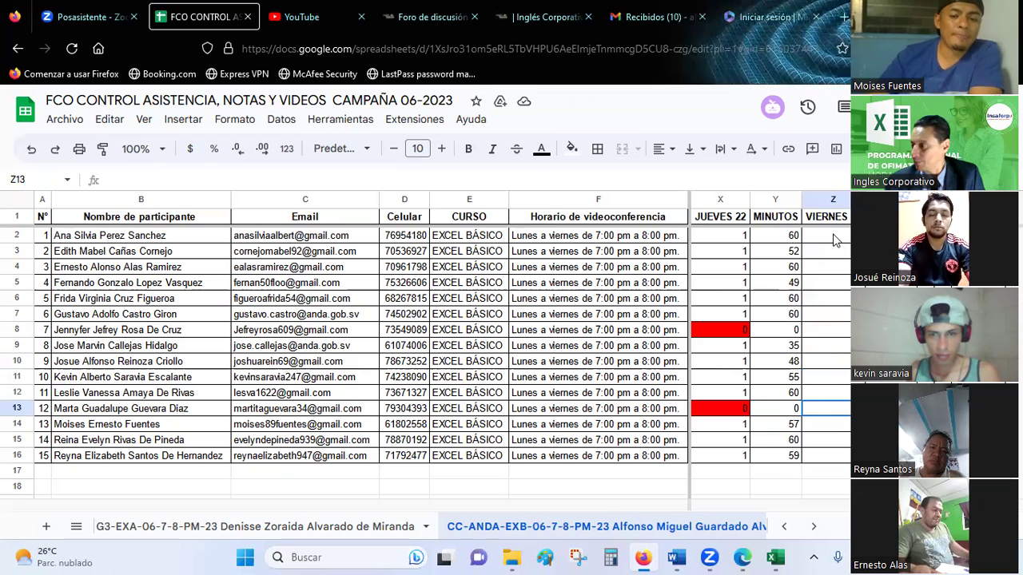
type("0")
key("Return")
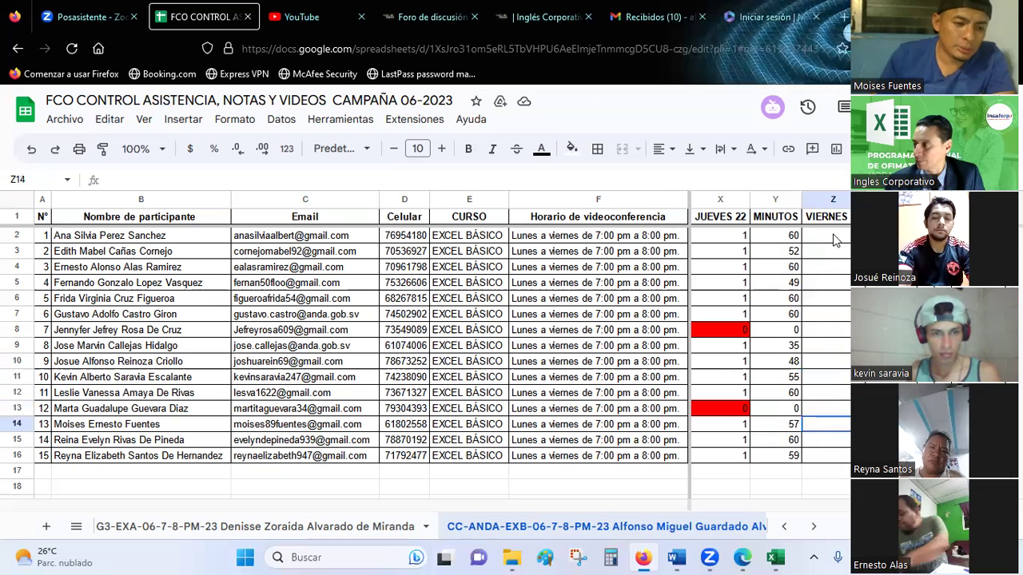
type("1")
key("Return")
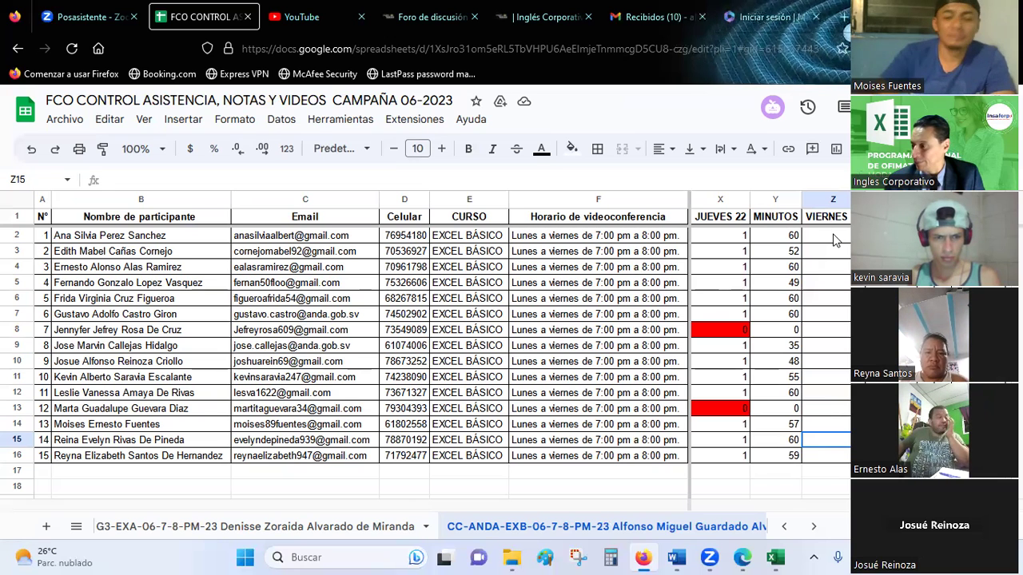
- Enter 0 in Z15 and Z16, recheck the column, and switch back to Excel
type("0")
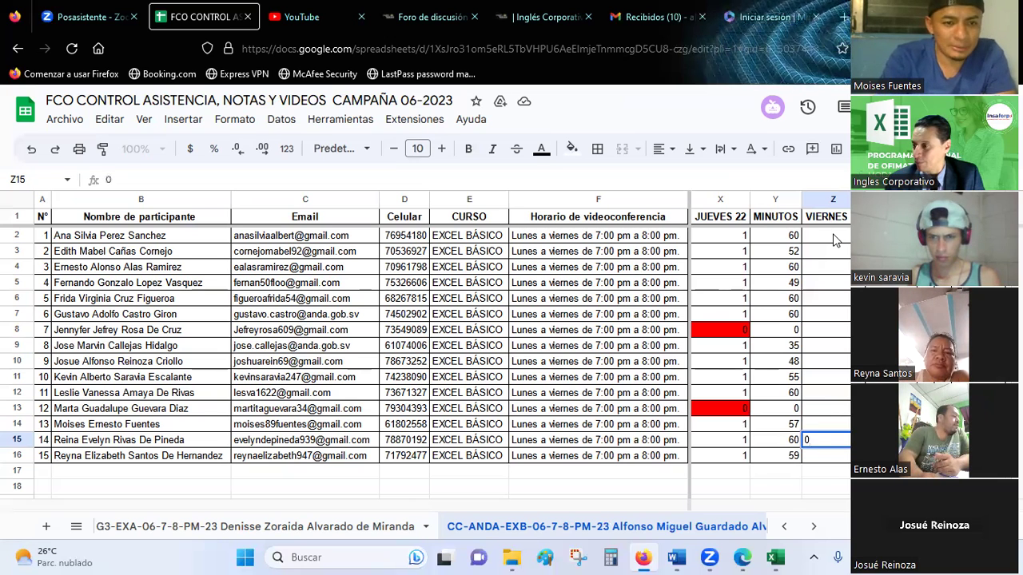
key("Return")
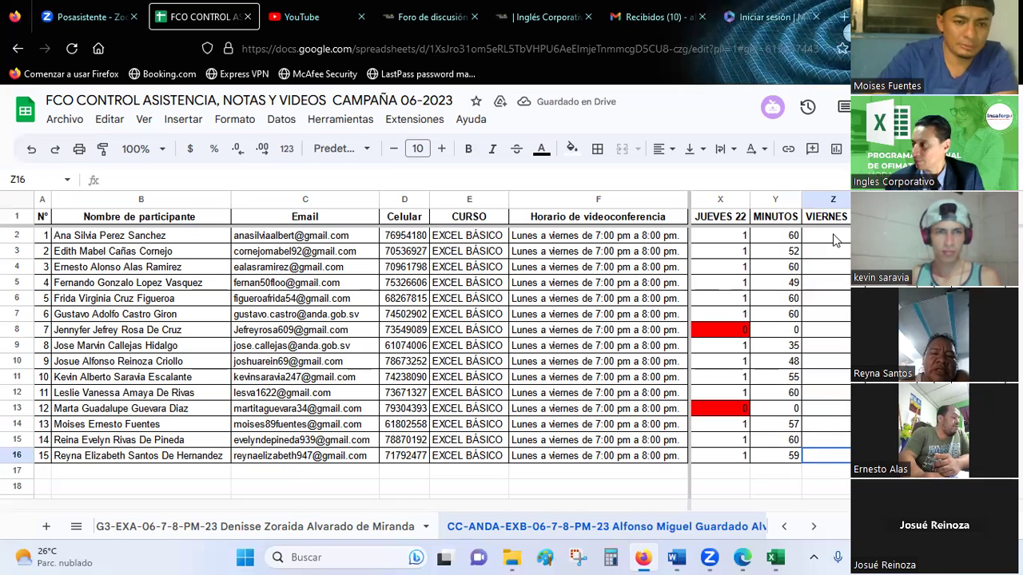
type("0")
key("Return")
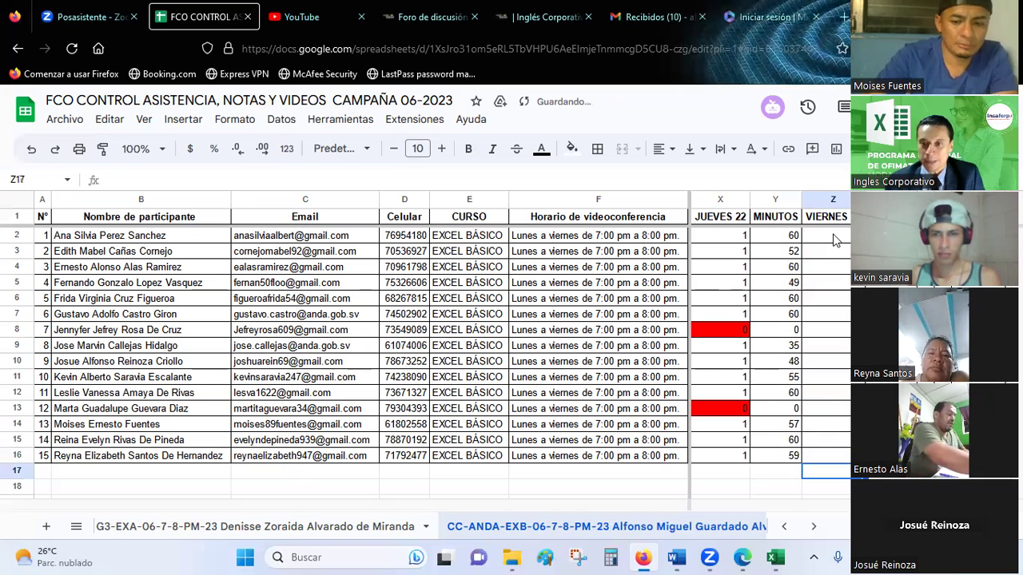
key("Up")
key("Up")
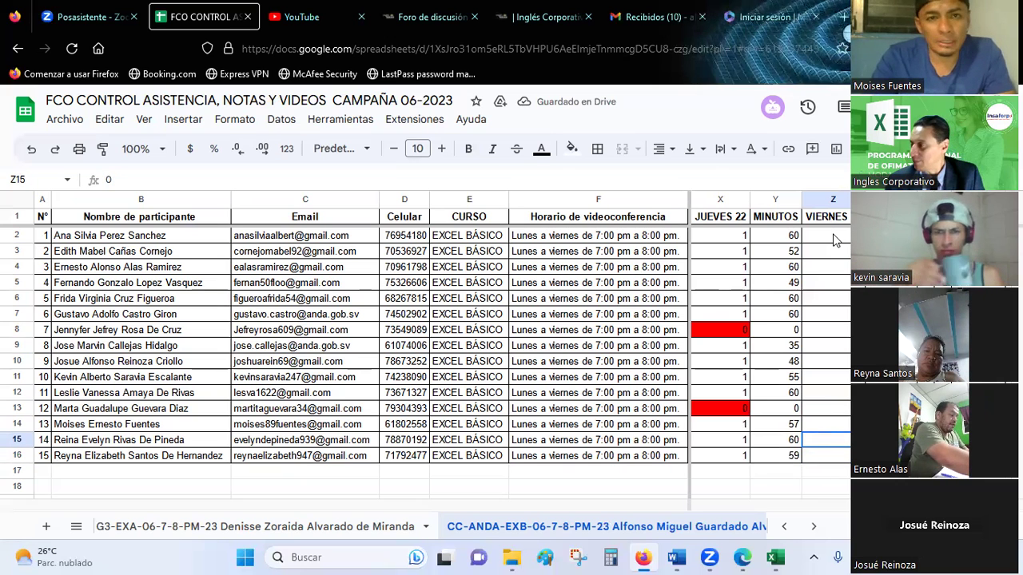
key("Up")
key("Up")
key("Up")
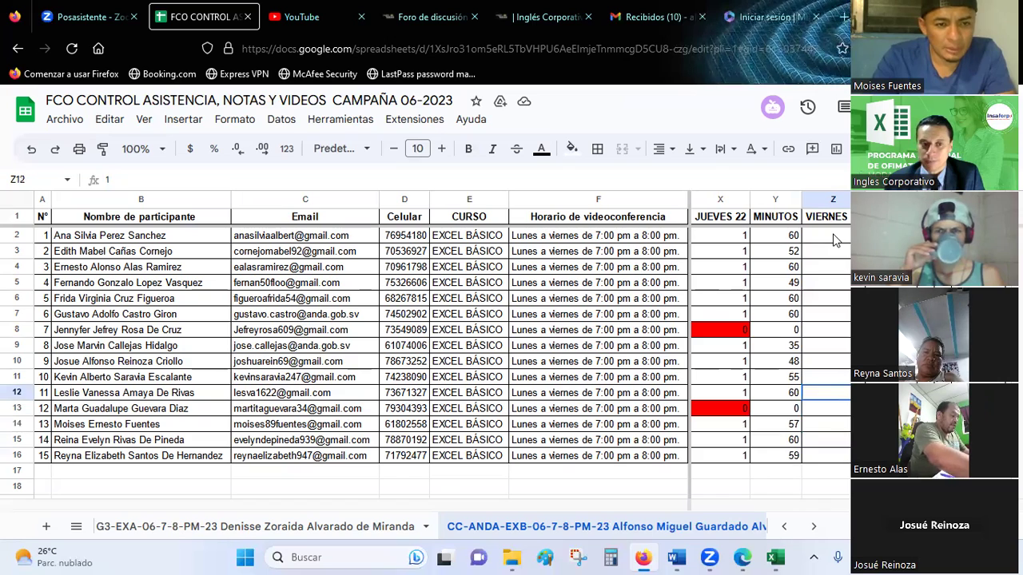
key("Down")
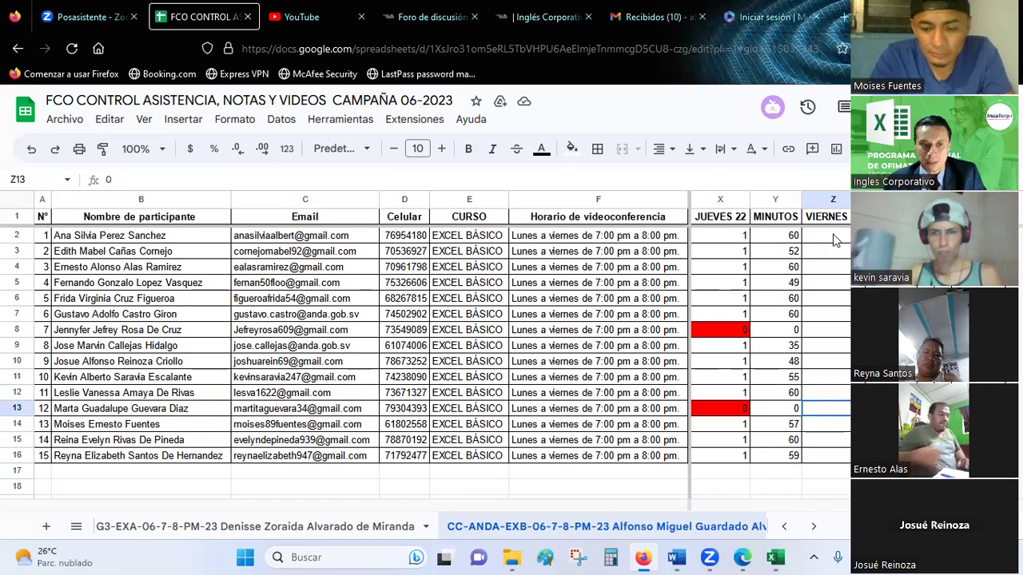
key("alt+Tab")
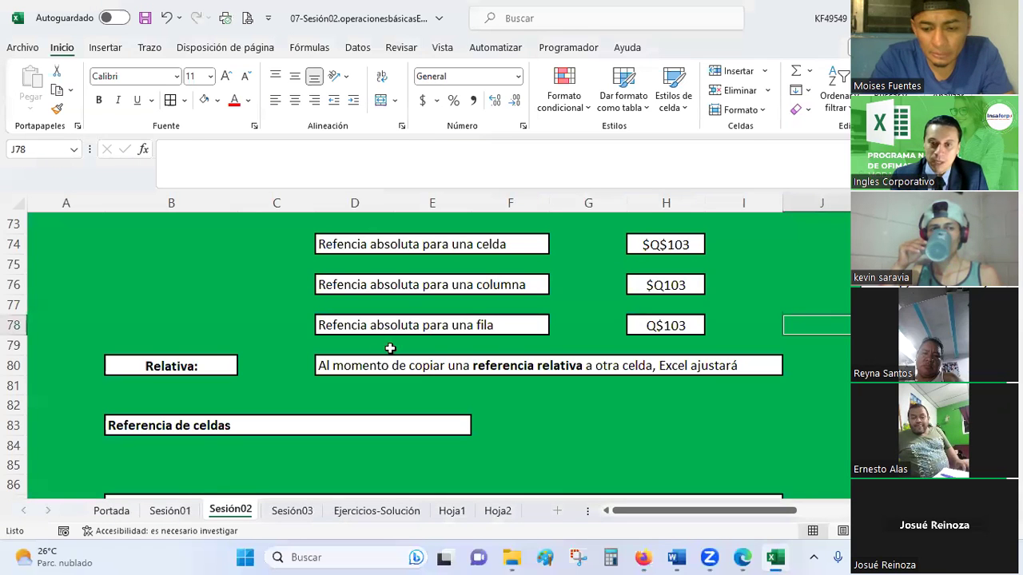
- Copy the Valor 1 / Valor 2 / Total table in L73:N74
scroll(389, 347, "down", 3)
scroll(389, 347, "down", 1)
scroll(386, 349, "down", 1)
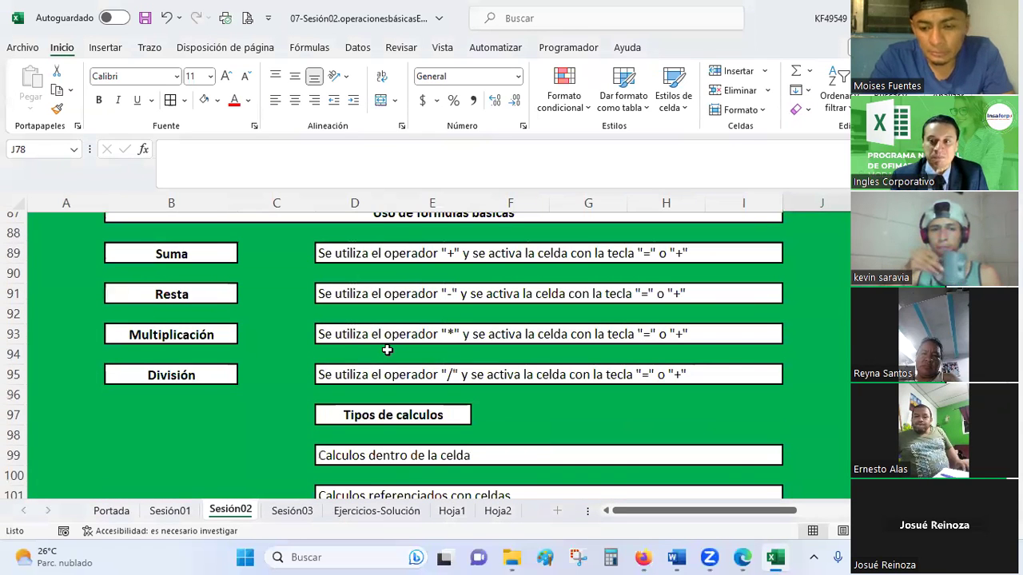
scroll(387, 349, "up", 1)
left_click_drag(787, 511, 825, 513)
scroll(754, 409, "down", 3)
scroll(769, 438, "up", 1)
scroll(768, 437, "up", 5)
scroll(768, 437, "up", 6)
scroll(769, 437, "down", 4)
scroll(769, 437, "down", 1)
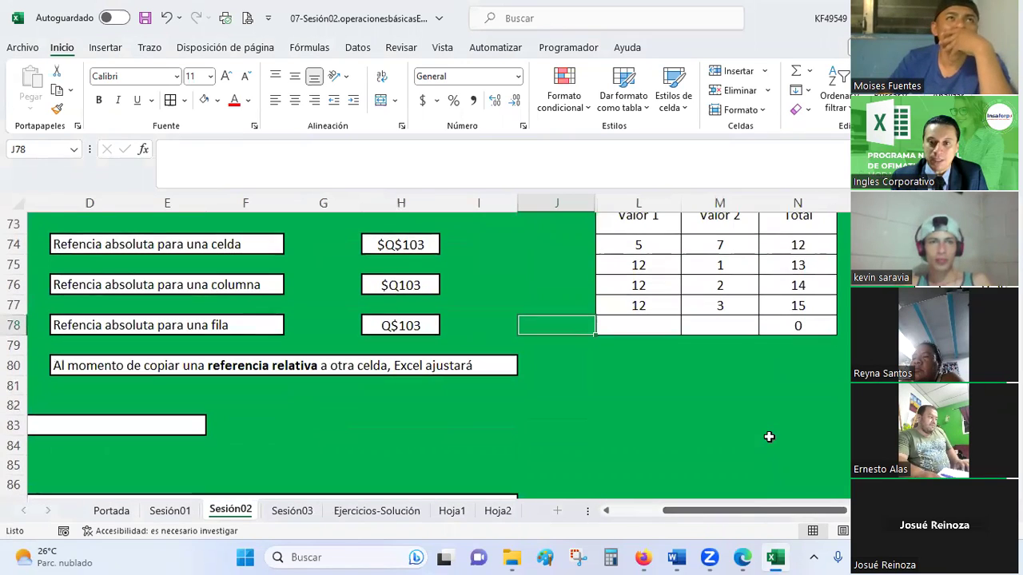
left_click_drag(655, 222, 772, 261)
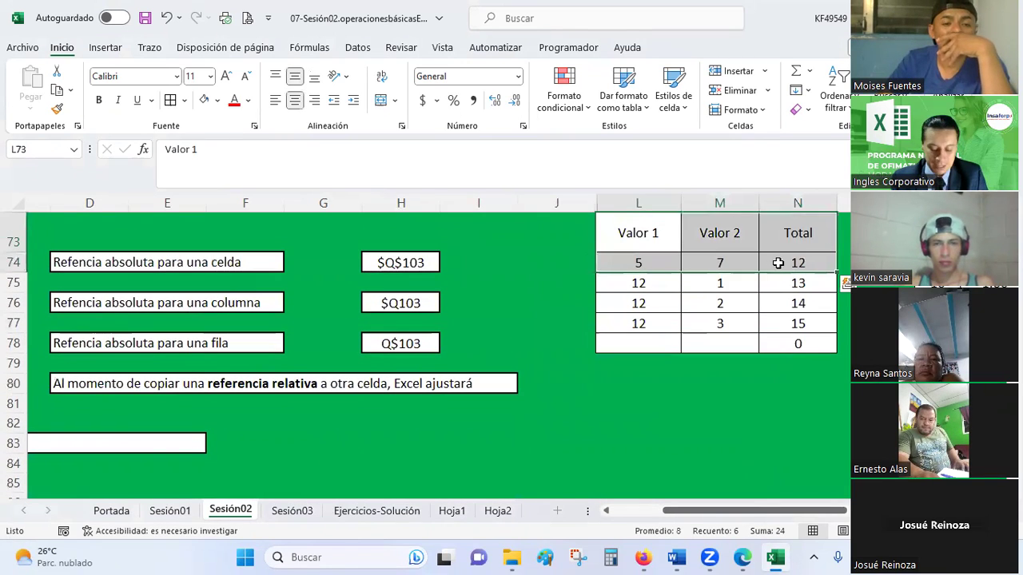
key("ctrl+c")
- Paste the table at L99 and clear the copied values from row 100
scroll(777, 263, "down", 5)
scroll(777, 263, "down", 3)
scroll(658, 296, "up", 1)
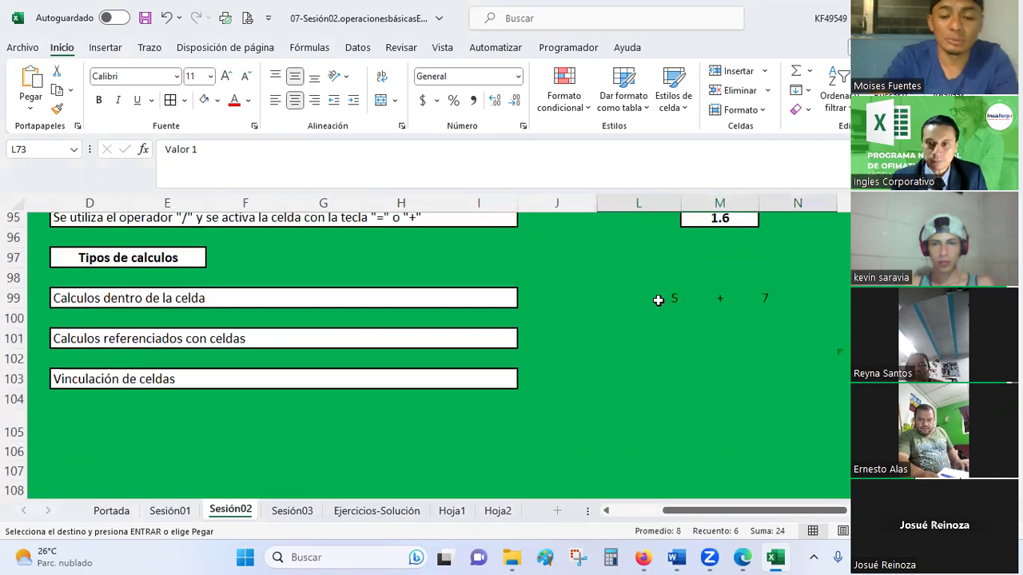
left_click(657, 299)
key("ctrl+v")
left_click(691, 342)
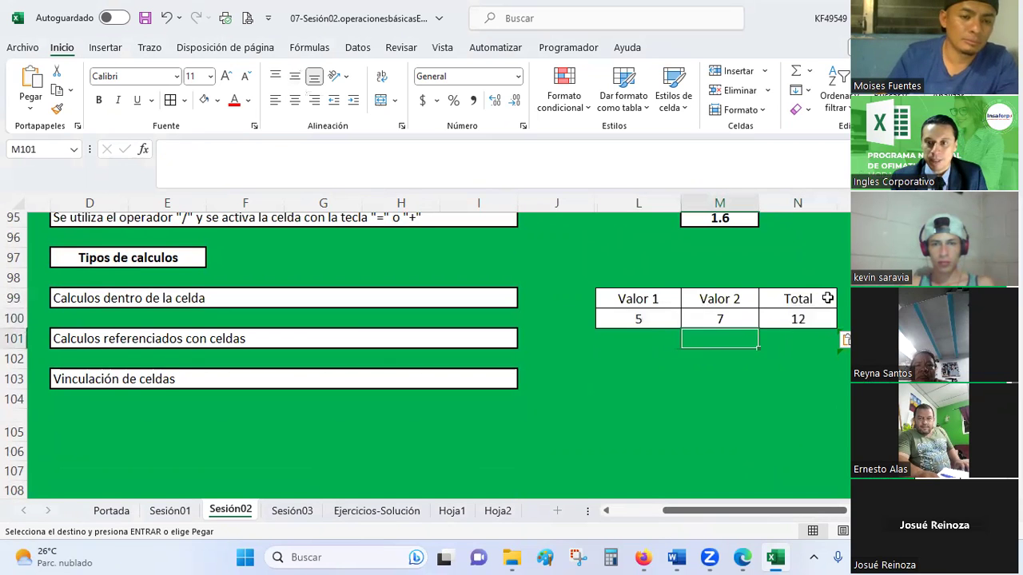
left_click(799, 318)
key("Escape")
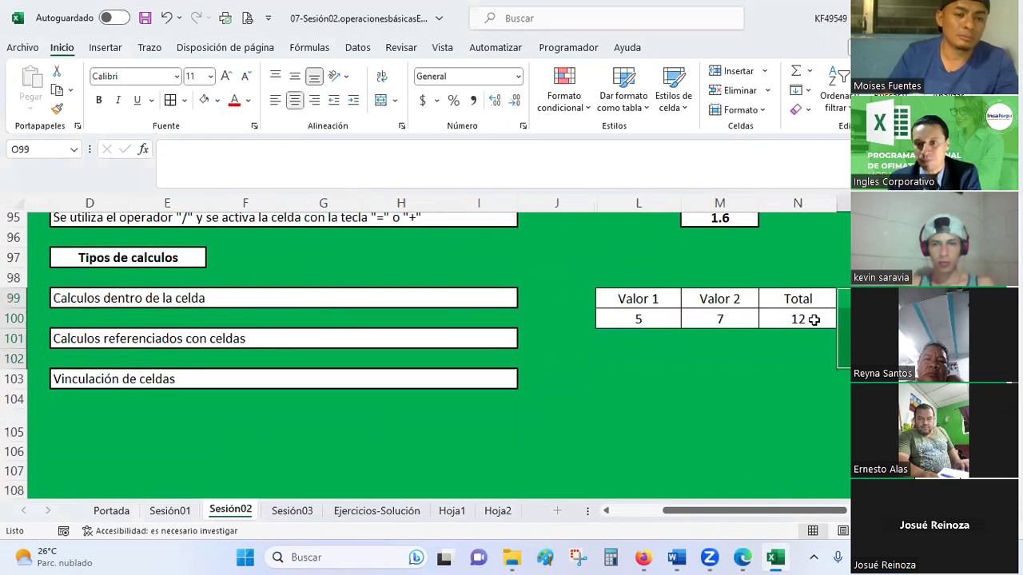
key("Delete")
left_click_drag(656, 318, 719, 319)
key("Delete")
left_click(726, 360)
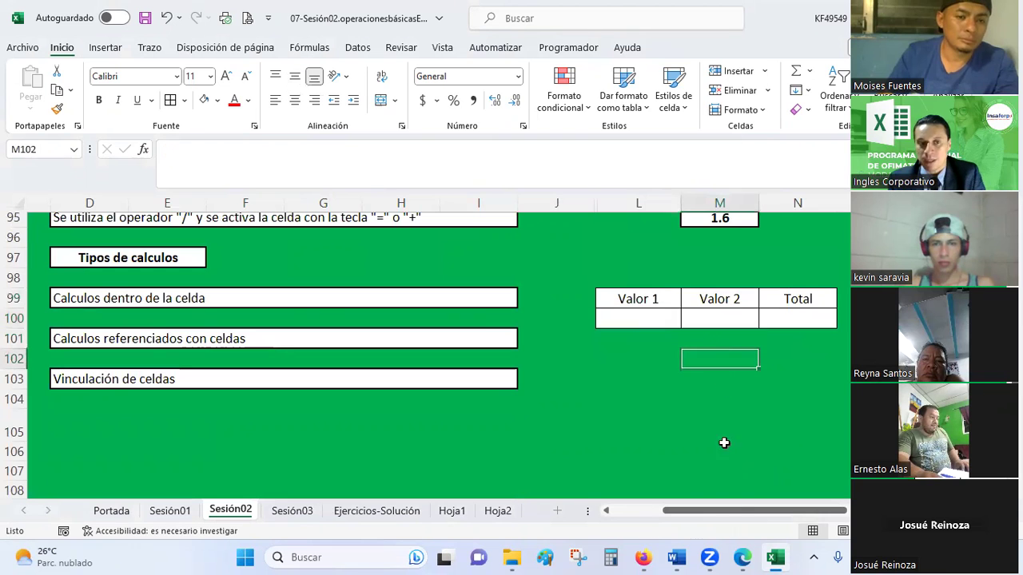
left_click_drag(729, 512, 685, 513)
scroll(388, 402, "up", 3)
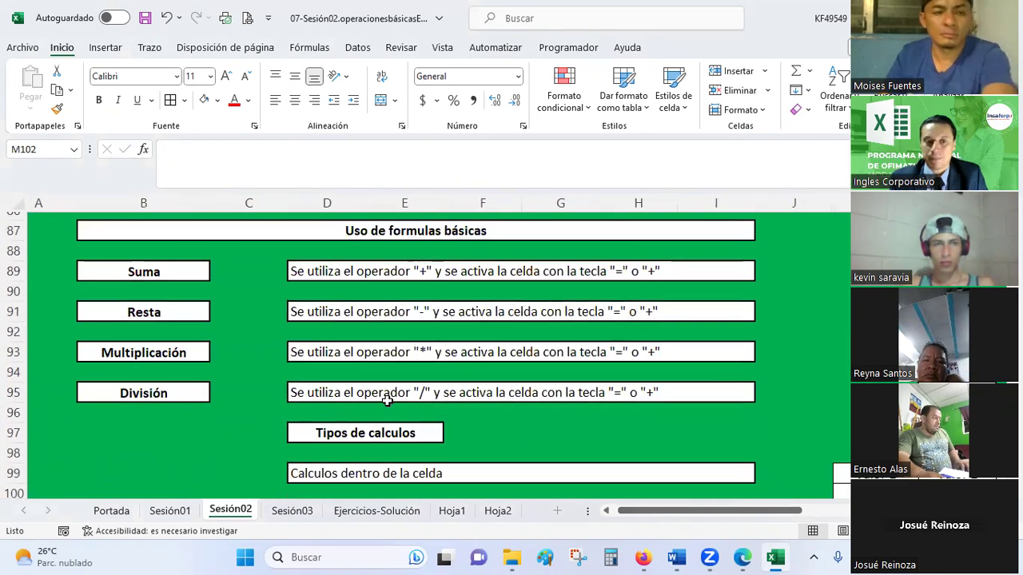
- Review the Suma, Resta, Multiplicación and División label cells
left_click(101, 275)
left_click(120, 310)
left_click(152, 350)
left_click(167, 391)
left_click(263, 298)
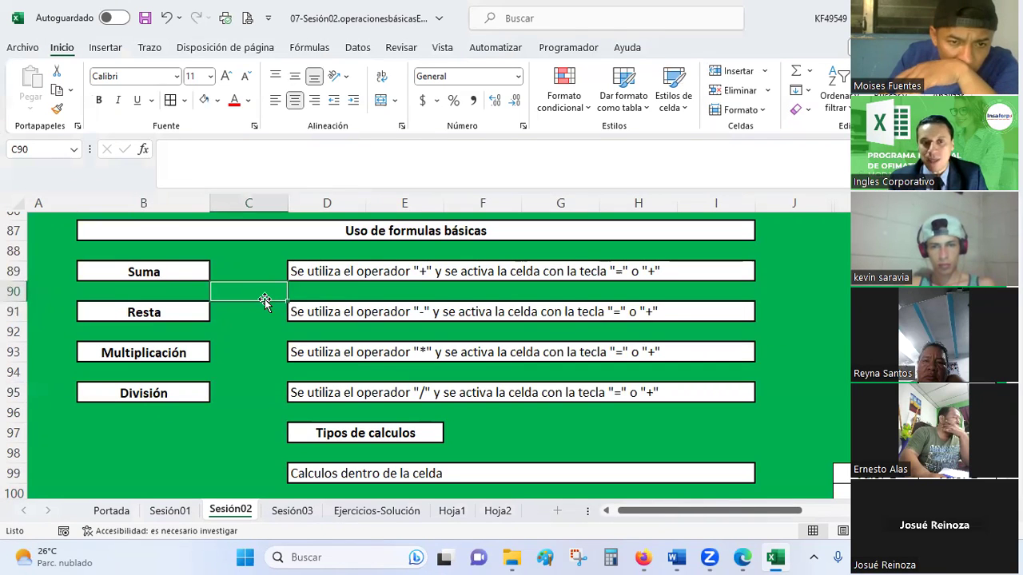
left_click(179, 273)
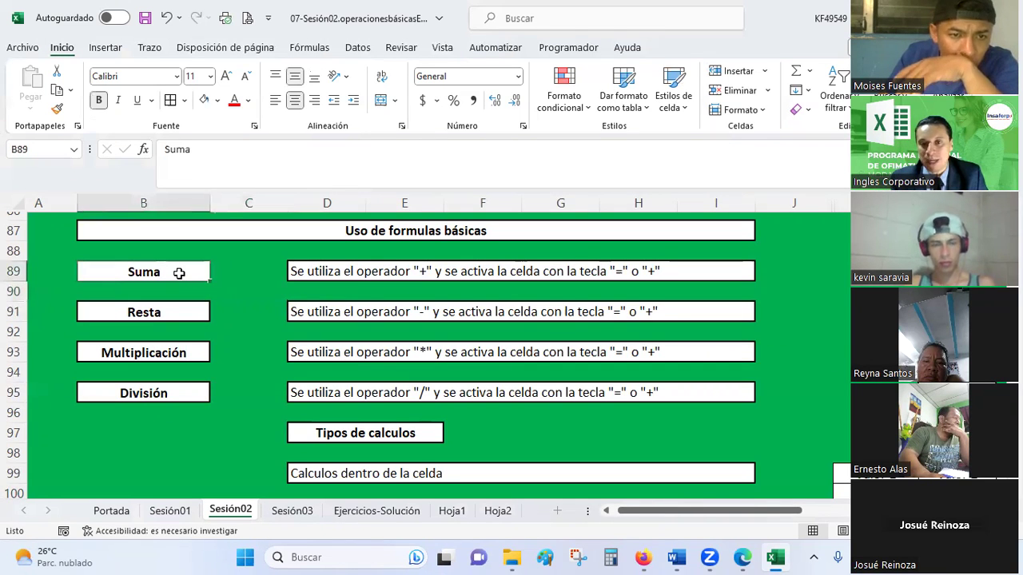
- Enter + in J89 and centre the range J89:J95
left_click(827, 276)
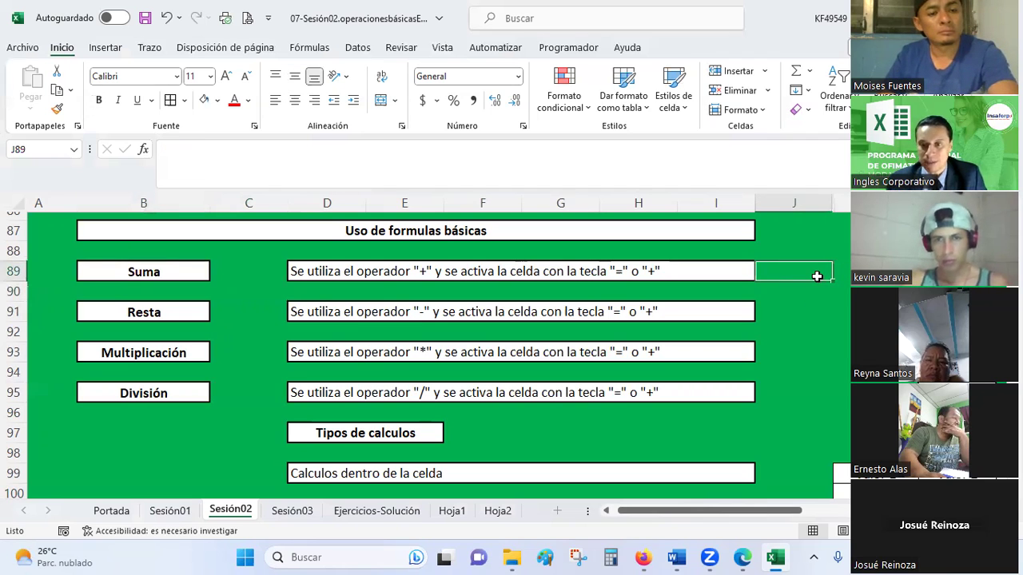
type("+")
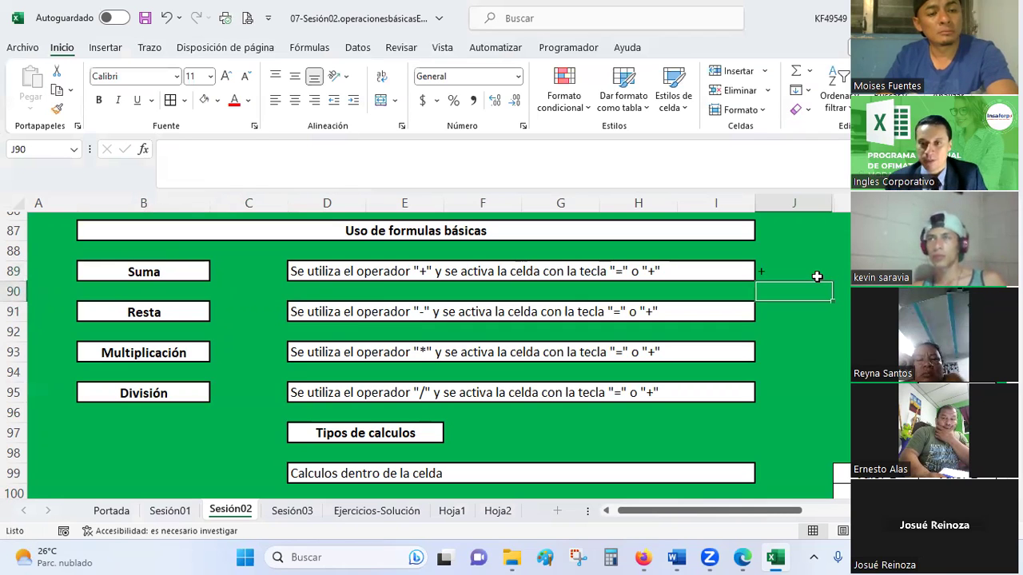
left_click_drag(819, 278, 799, 396)
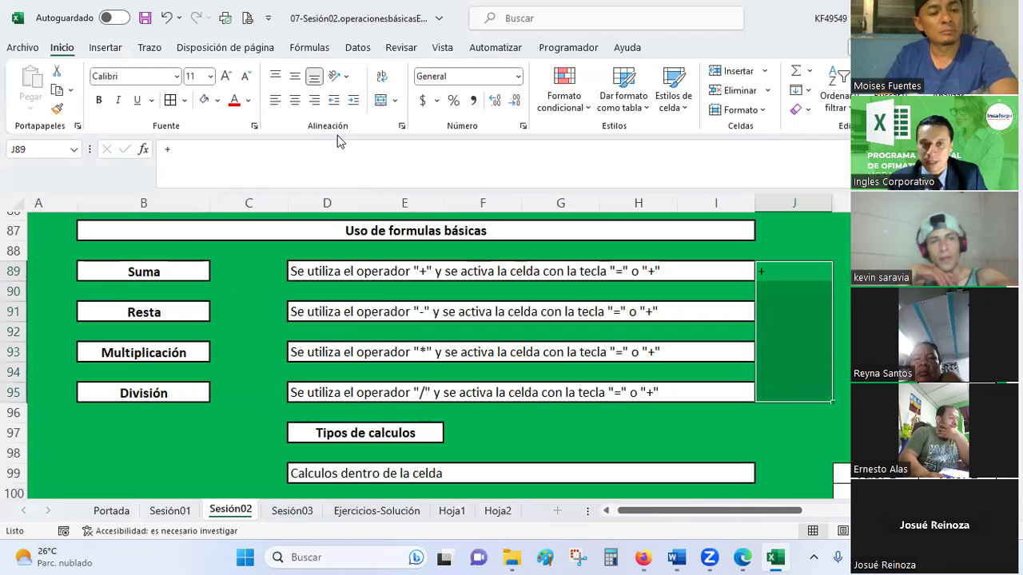
left_click(295, 100)
- Enter - in J91 and * in J93 beside Resta and Multiplicación
left_click(795, 311)
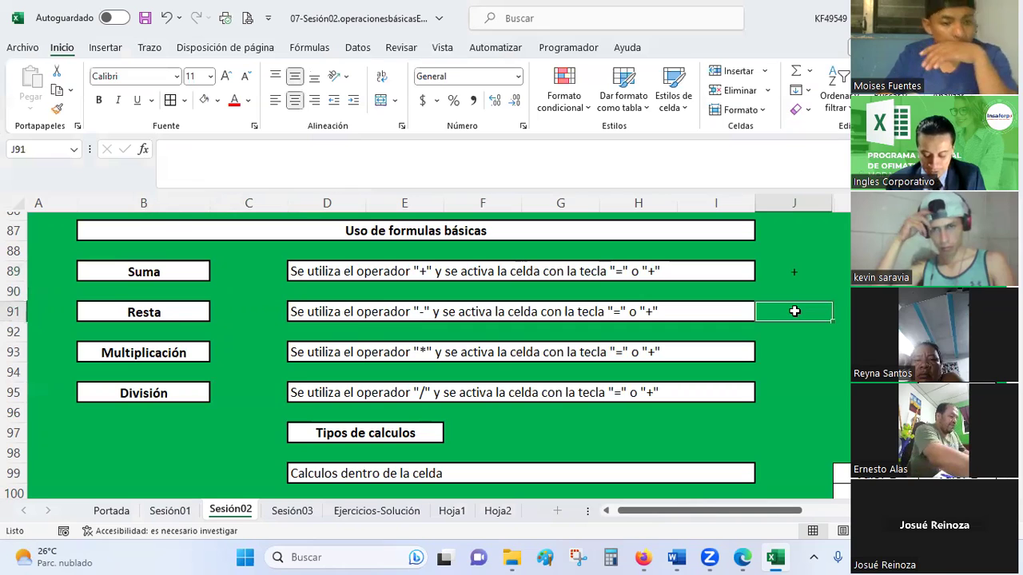
type("-")
key("Return")
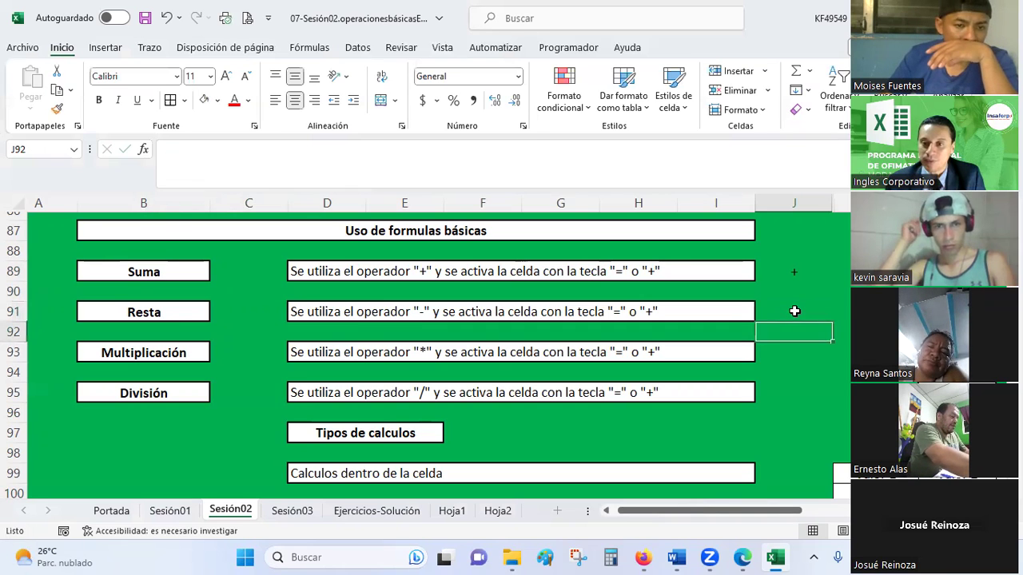
left_click_drag(794, 324, 805, 348)
left_click(805, 349)
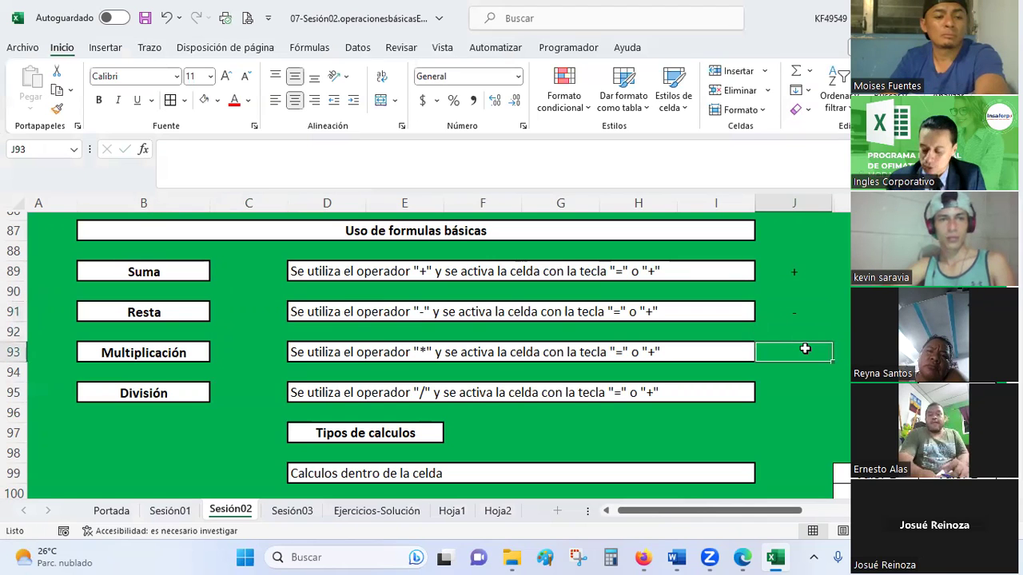
type("*")
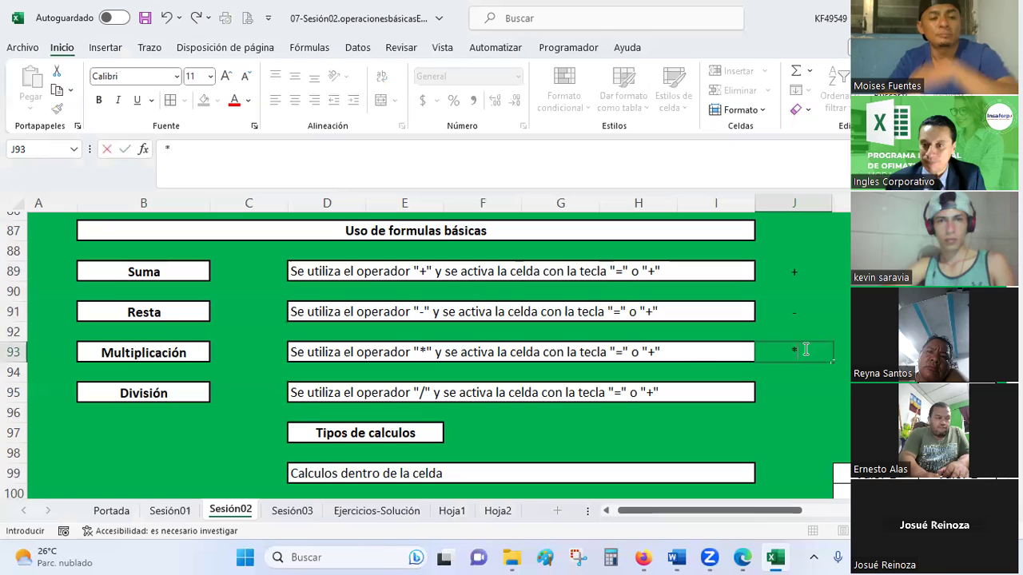
key("Return")
key("Return")
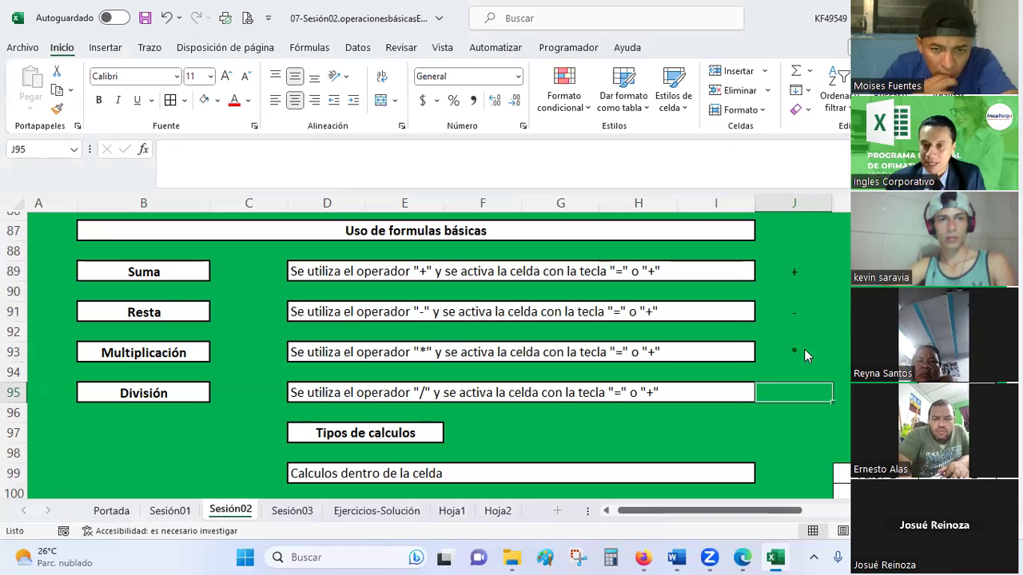
key("alt")
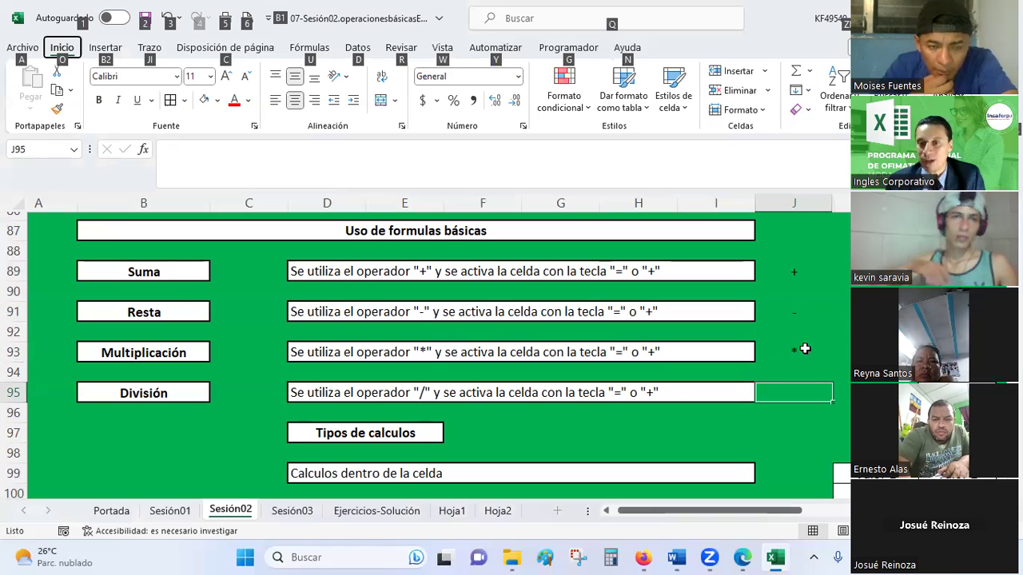
- Format J95 as Texto and enter the division sign / beside División
left_click(515, 76)
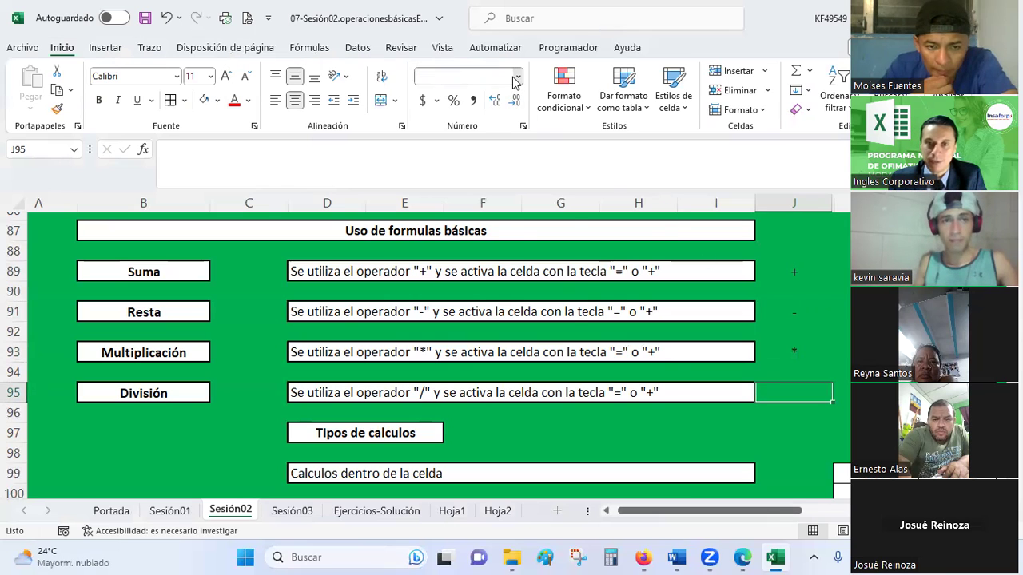
scroll(489, 320, "down", 1)
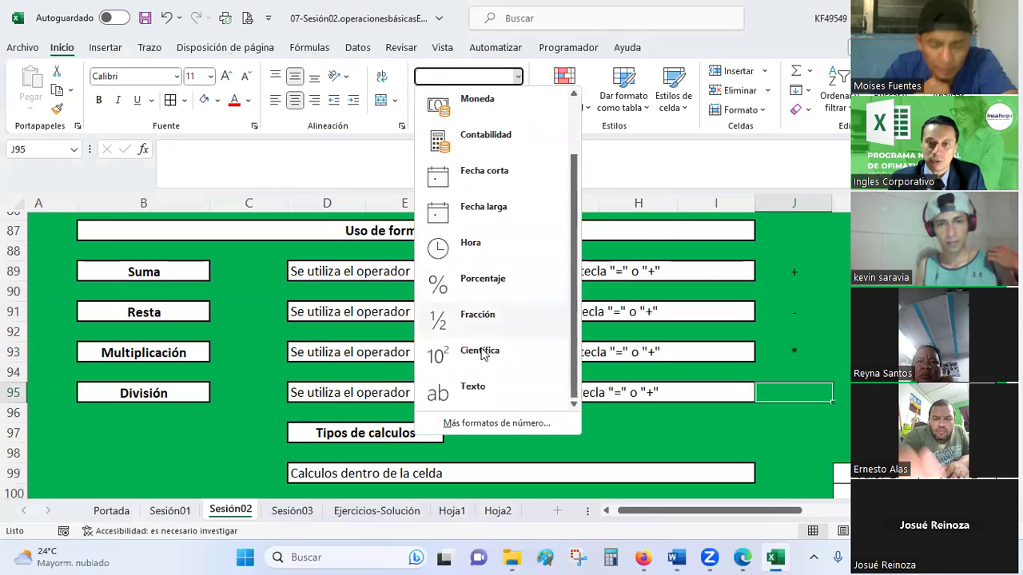
left_click(477, 388)
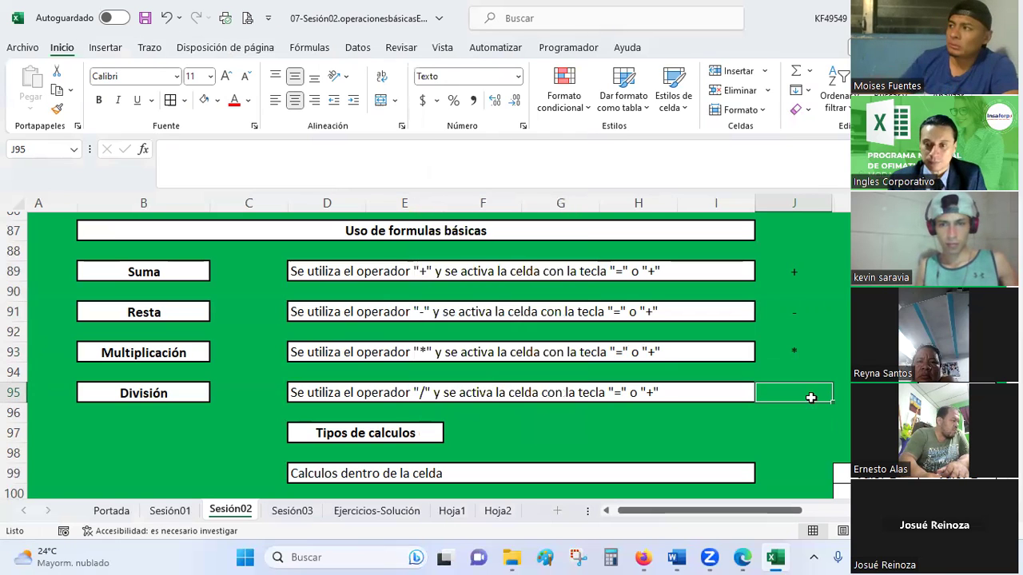
type("./")
key("Return")
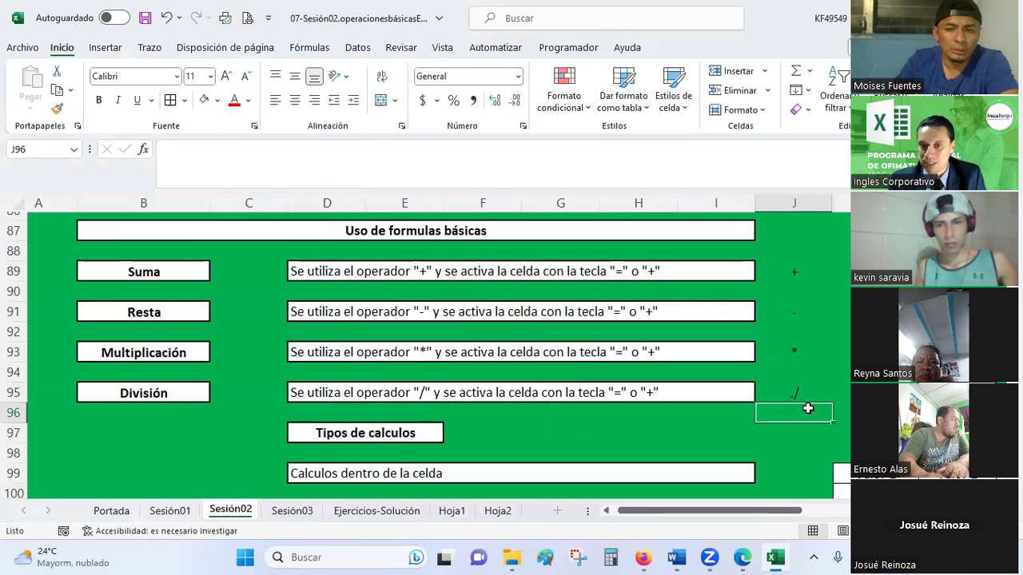
double_click(790, 393)
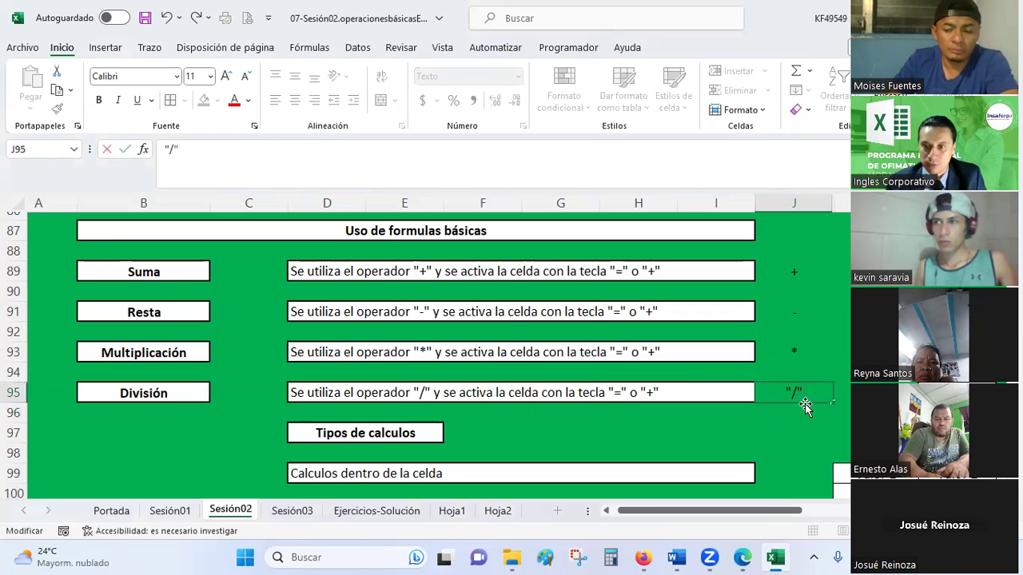
key("Escape")
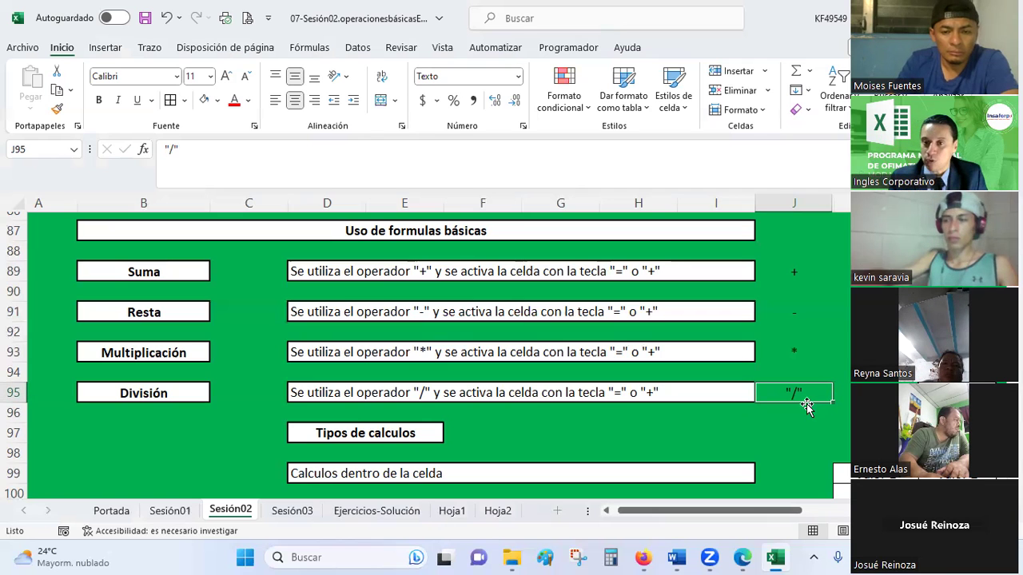
left_click(800, 273)
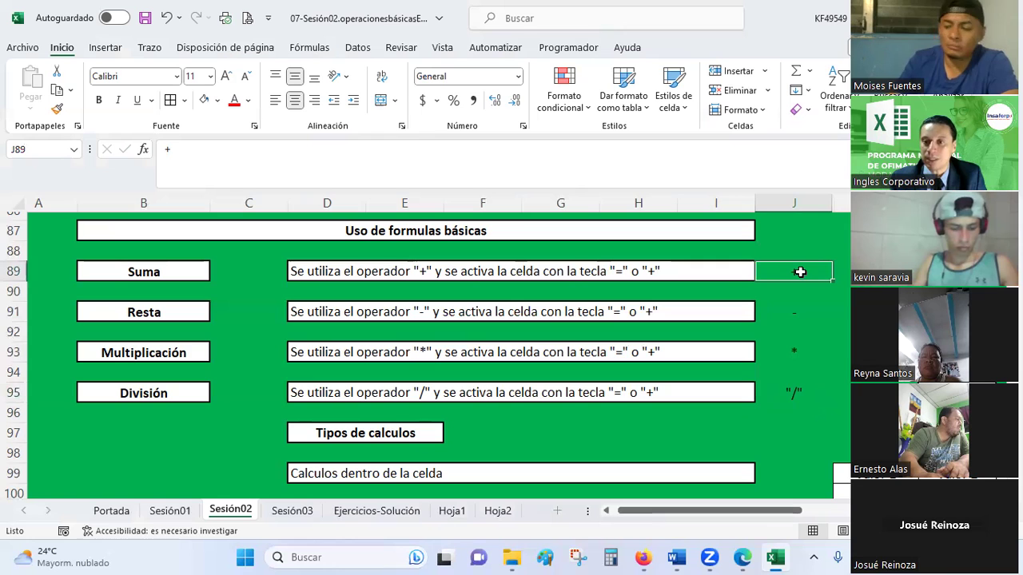
left_click_drag(800, 314, 802, 395)
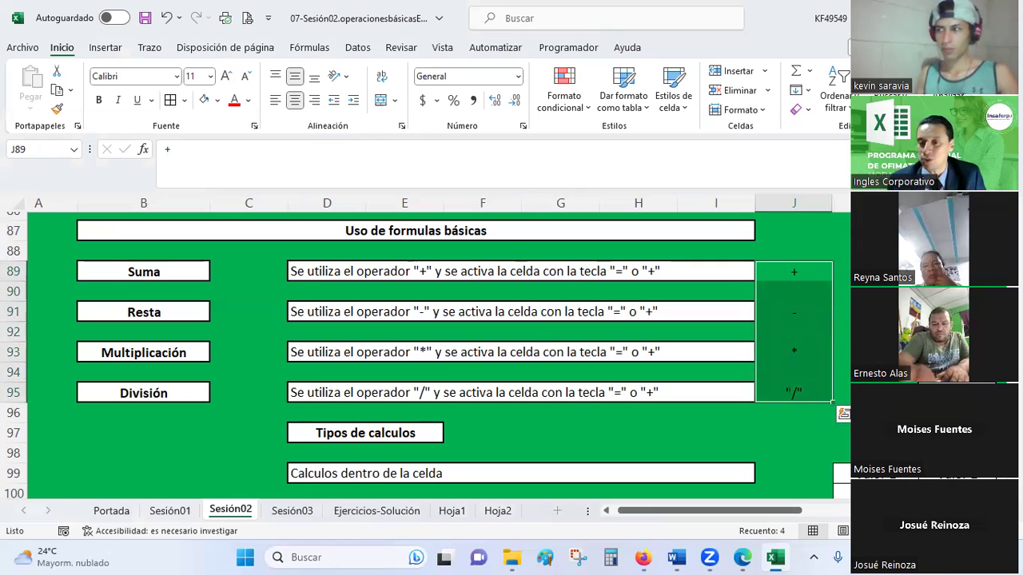
key("Down")
key("Down")
key("Down")
key("Down")
key("Right")
key("Right")
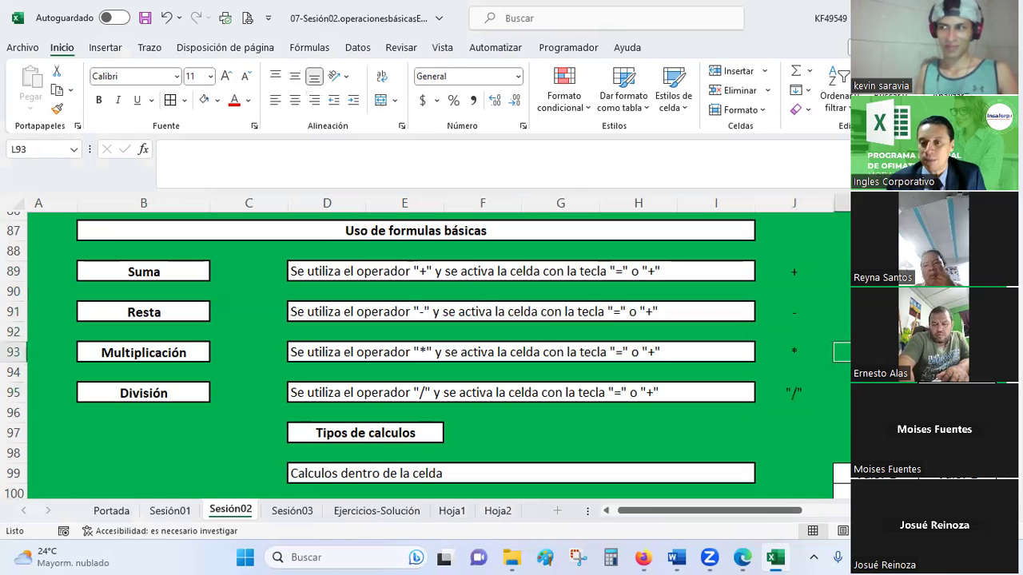
type("x")
key("Return")
key("Down")
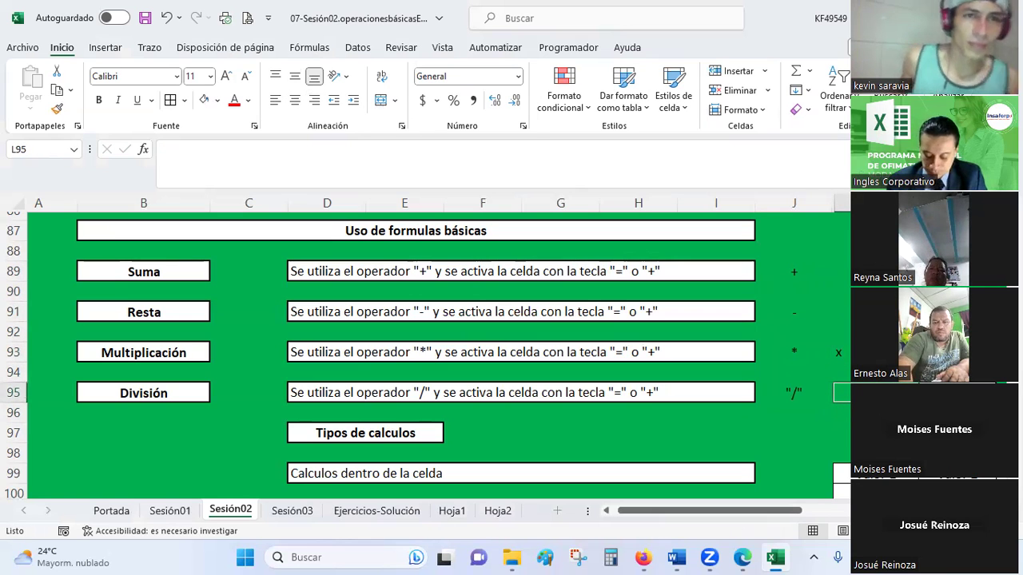
type("=/=")
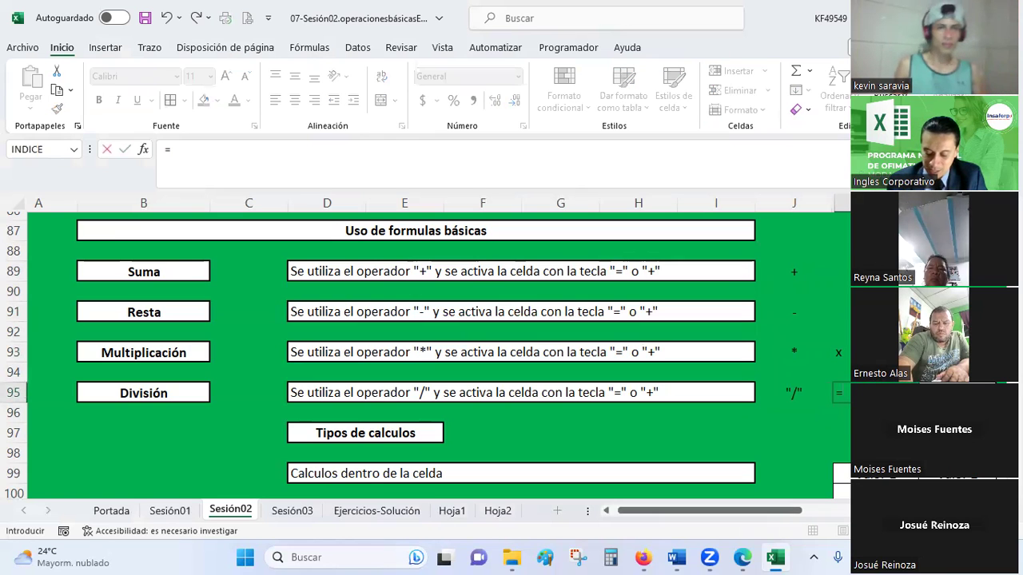
key("BackSpace")
key("BackSpace")
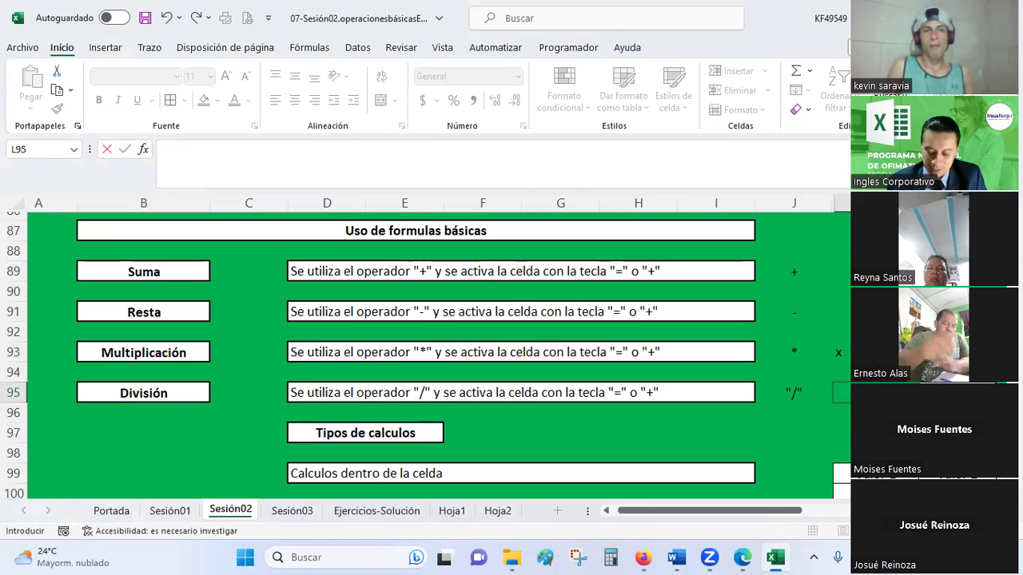
type("o")
key("BackSpace")
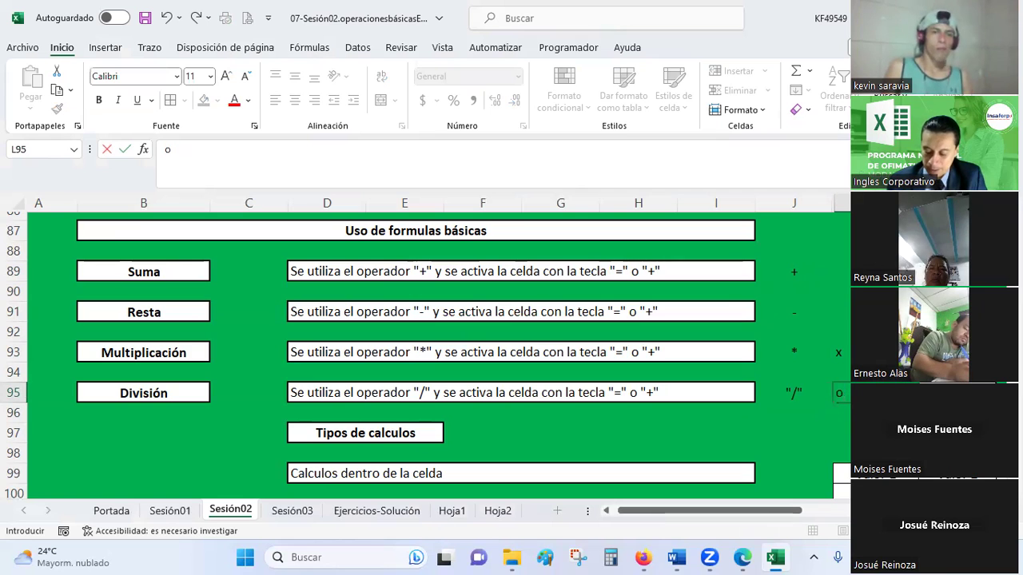
type("(")
key("Return")
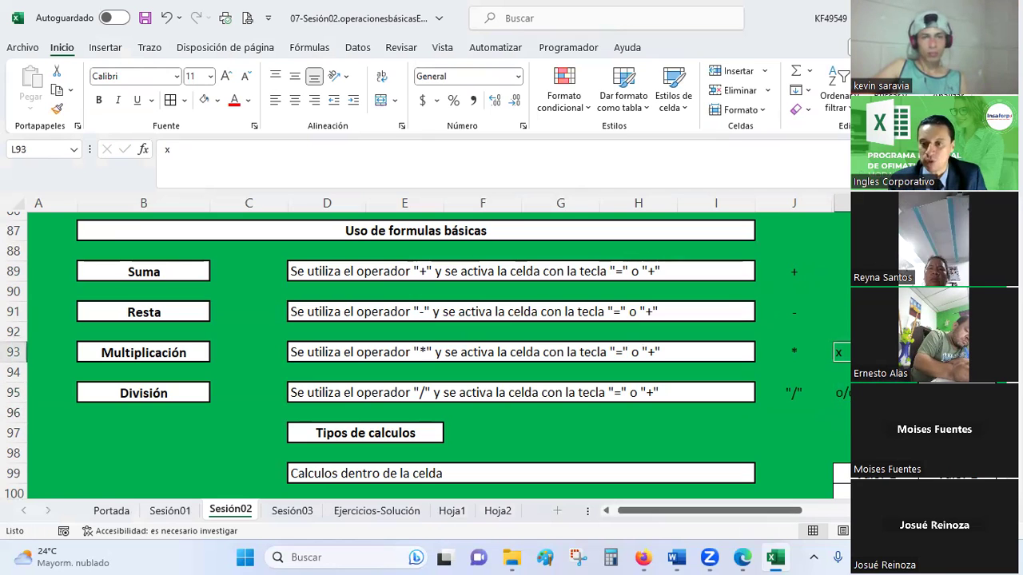
left_click_drag(839, 352, 839, 392)
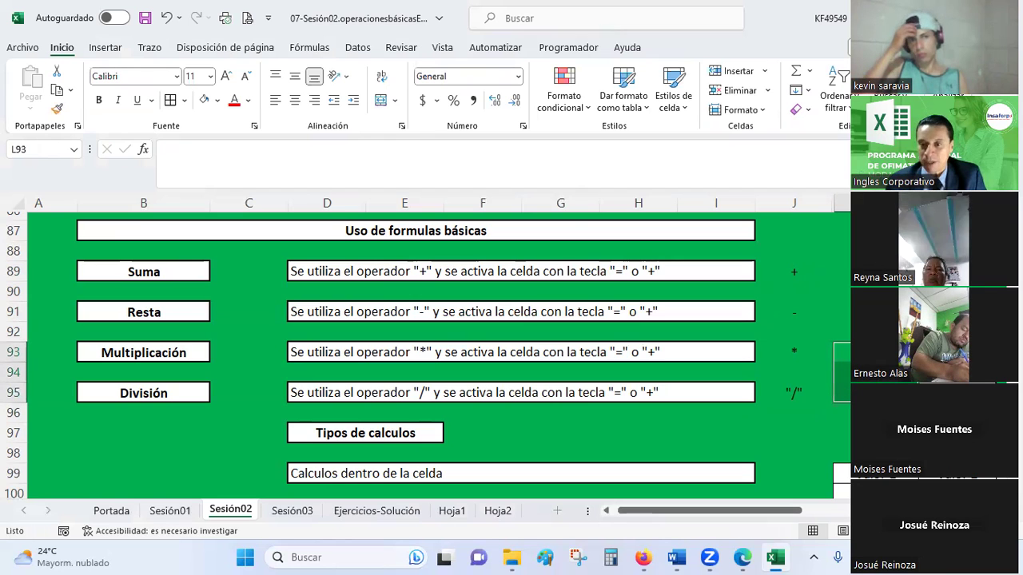
key("Delete")
key("Down")
key("Down")
key("Down")
key("Down")
- Go to Valor 1 in L100 and make a first entry of 5 and 1
scroll(415, 352, "down", 1)
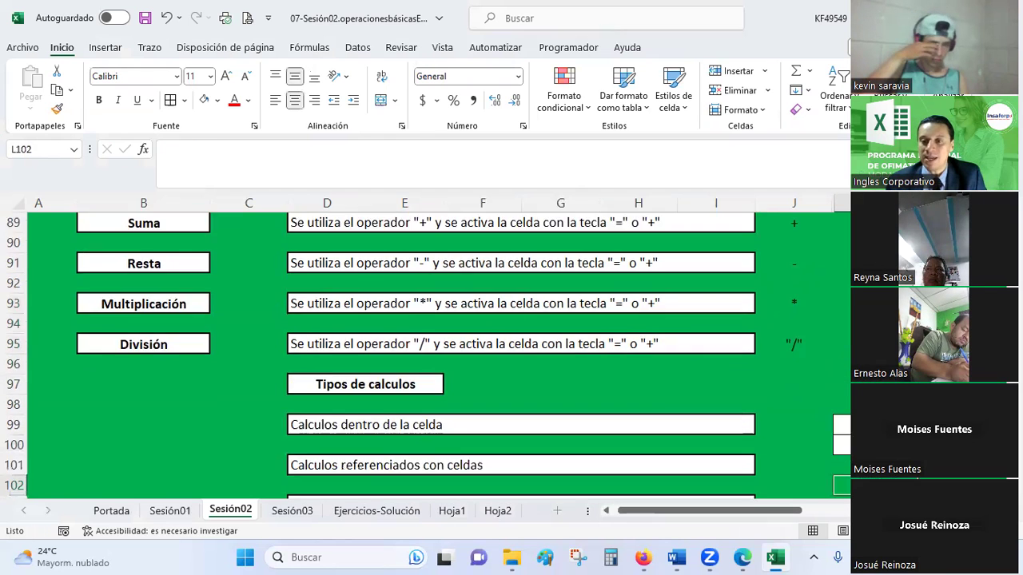
scroll(415, 351, "down", 3)
left_click(840, 377)
key("Up")
key("Up")
key("Up")
key("Up")
key("Up")
key("Up")
key("Up")
key("Up")
key("Down")
key("Down")
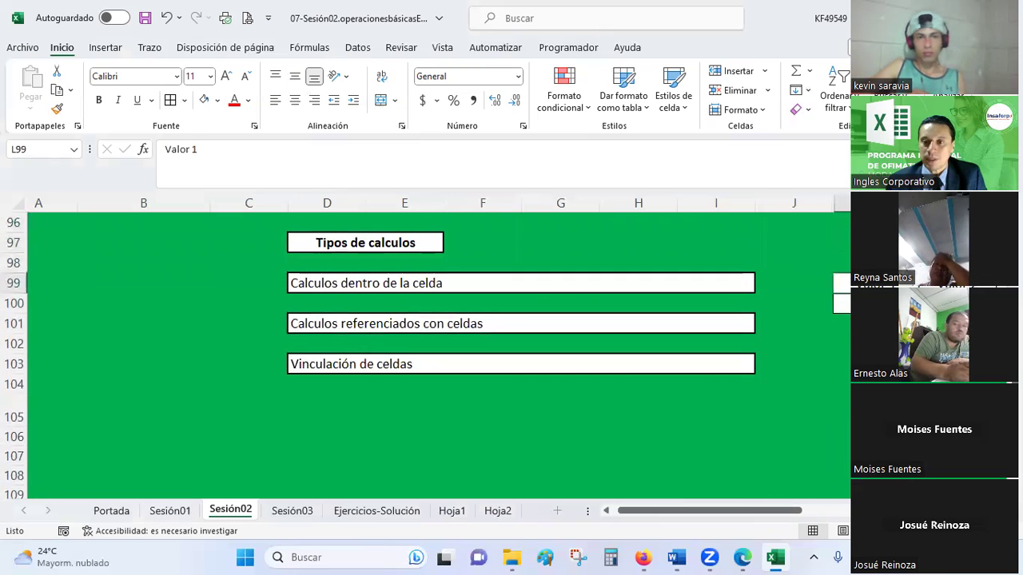
key("Down")
key("Right")
key("Right")
key("Right")
key("Left")
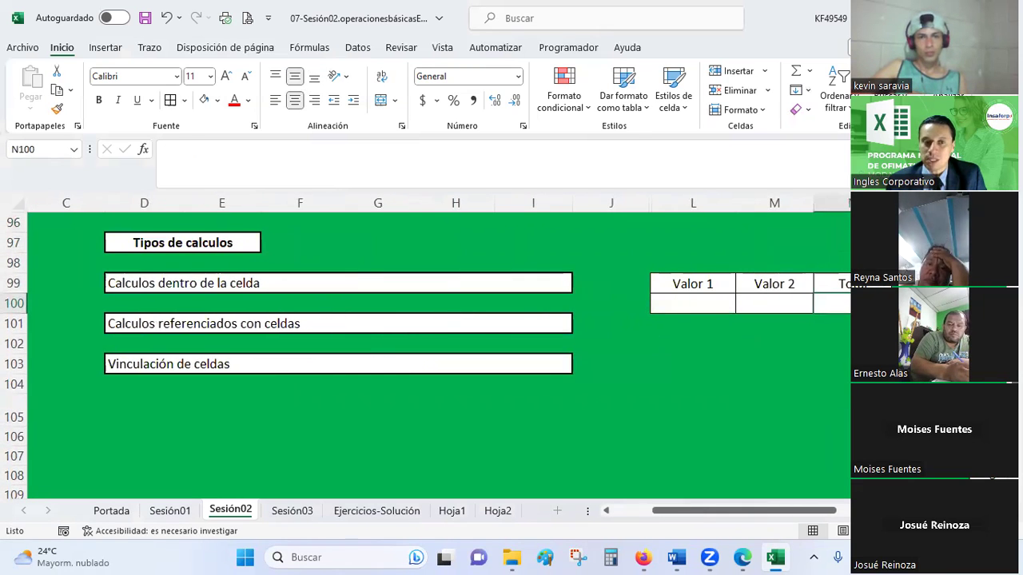
key("Left")
key("Left")
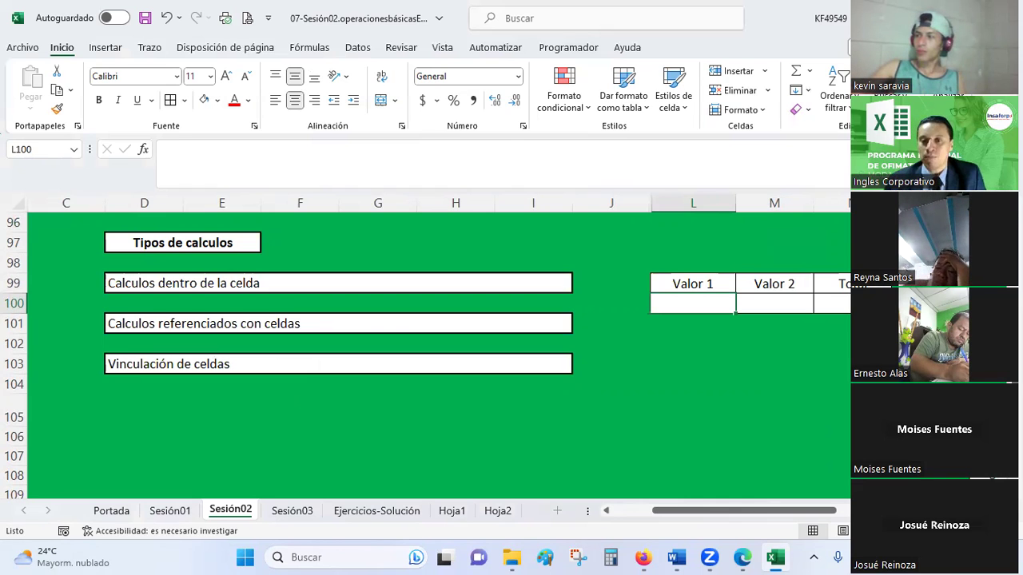
key("Right")
key("Right")
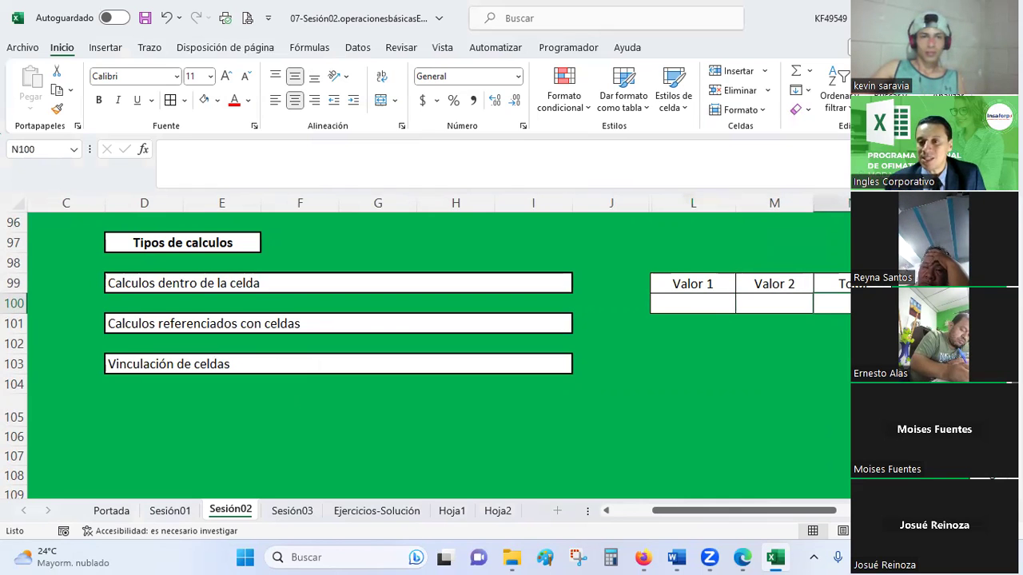
key("Left")
key("Left")
type("5")
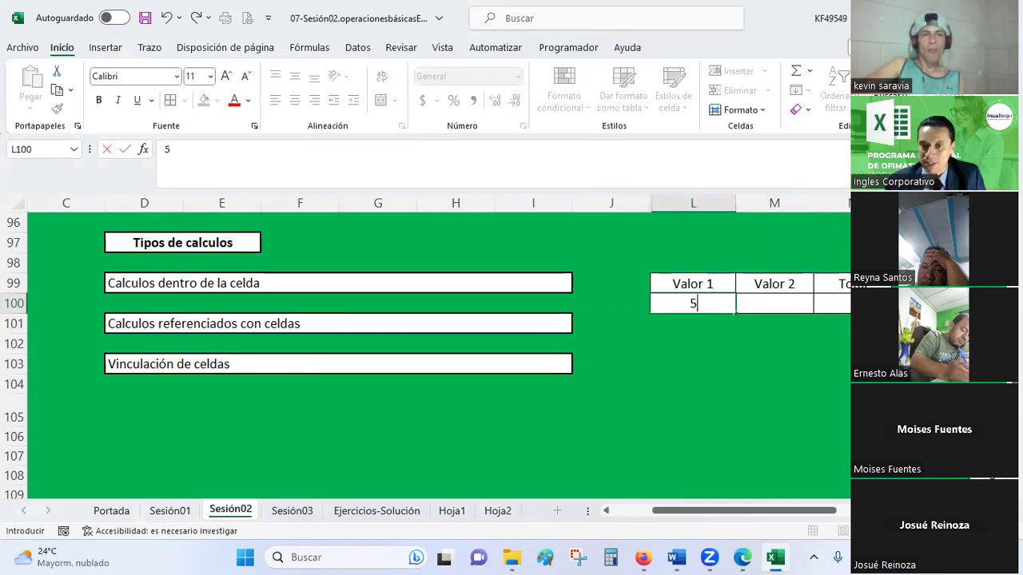
key("Tab")
type("1")
key("Return")
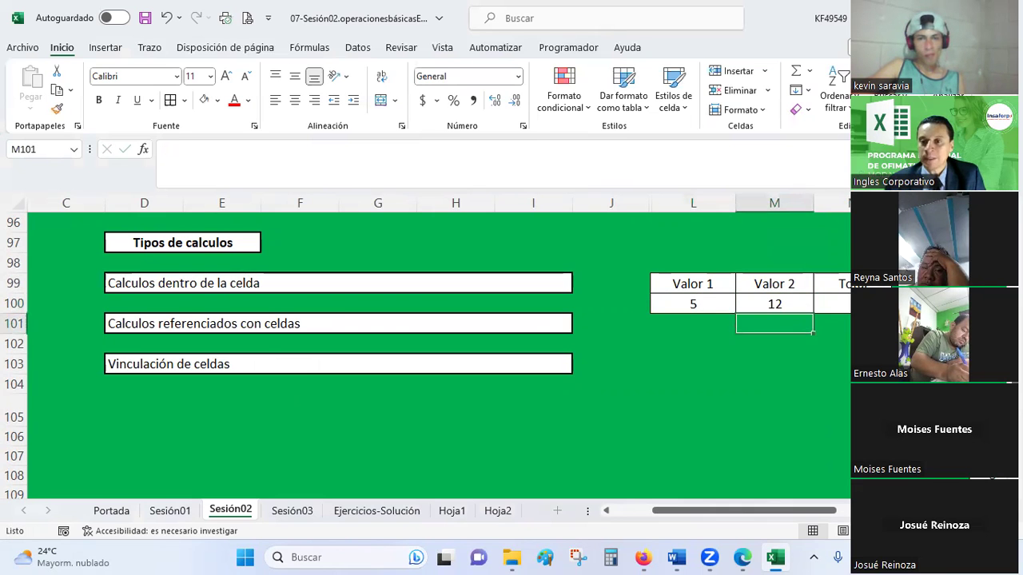
- Replace them with 6 in L100 and 5 in M100, then begin a formula in N100
key("Up")
key("Left")
type("6")
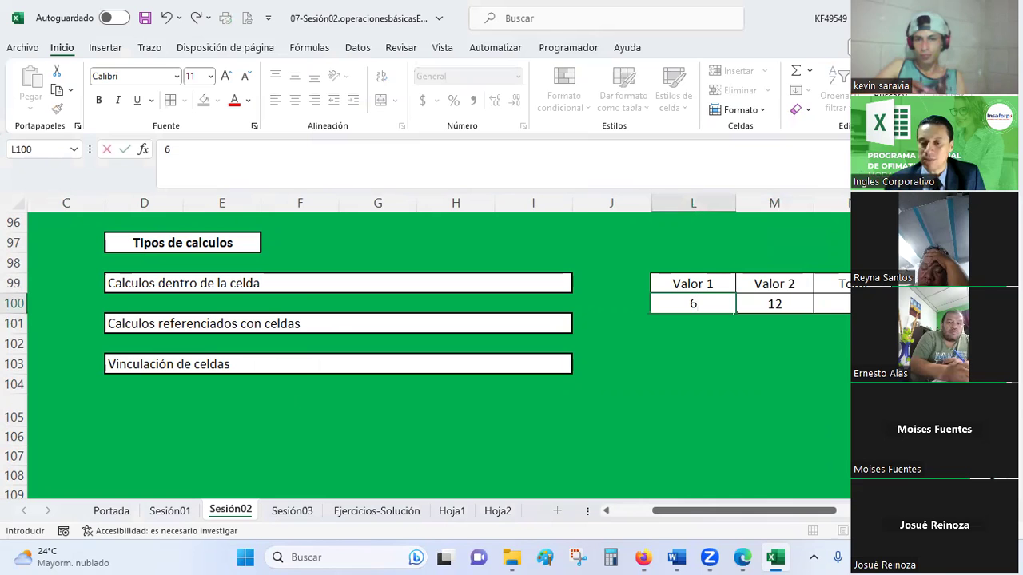
key("Tab")
type("5")
key("Tab")
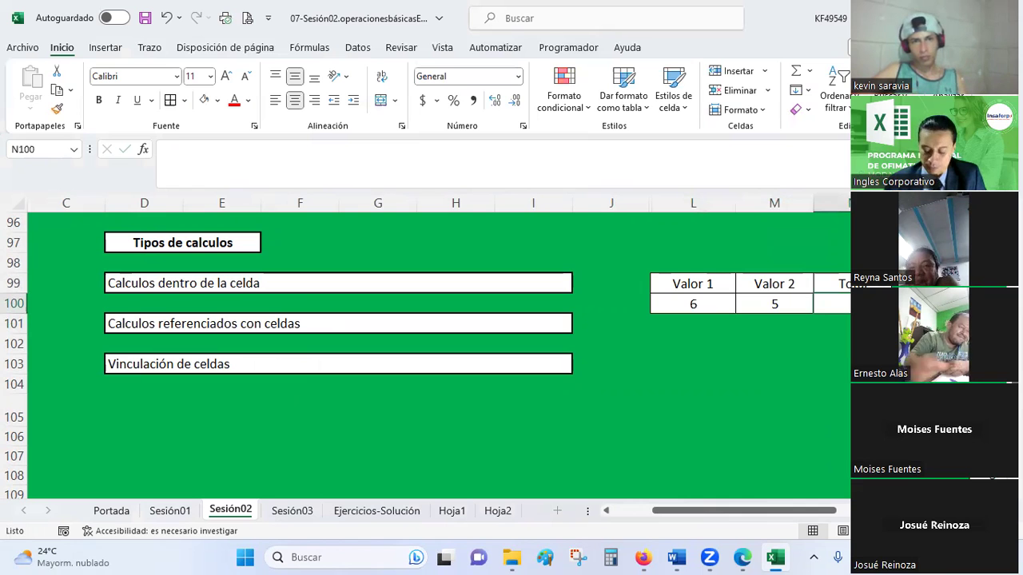
type("=")
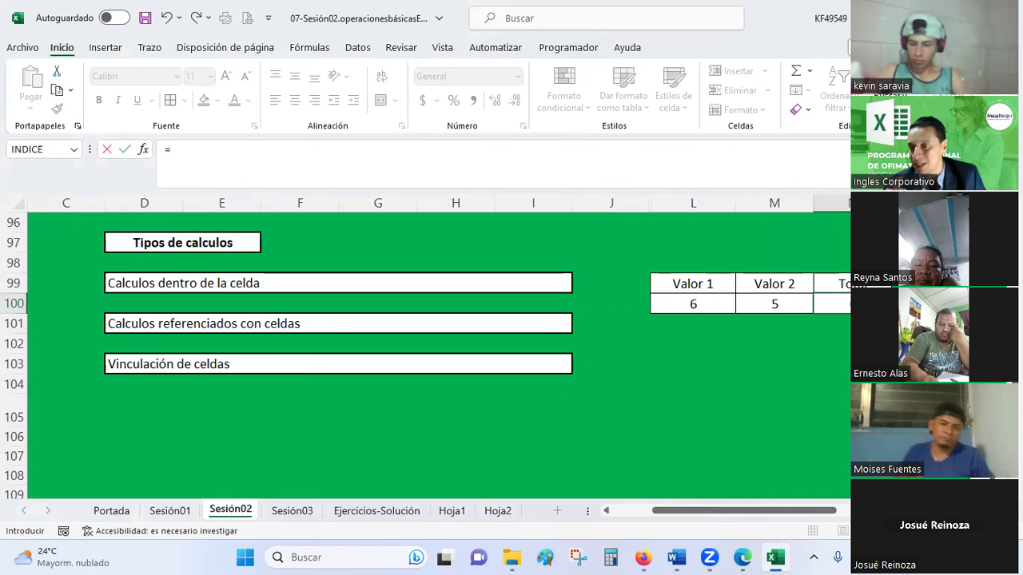
- Enter =6+5 in the Total cell to show 11, then move the table up one row
type("6+")
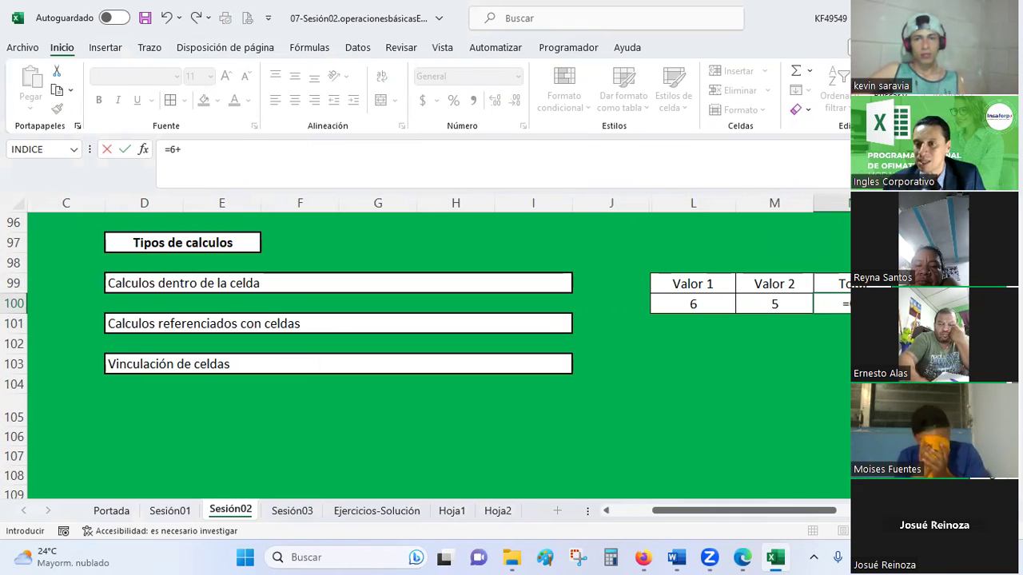
type("5")
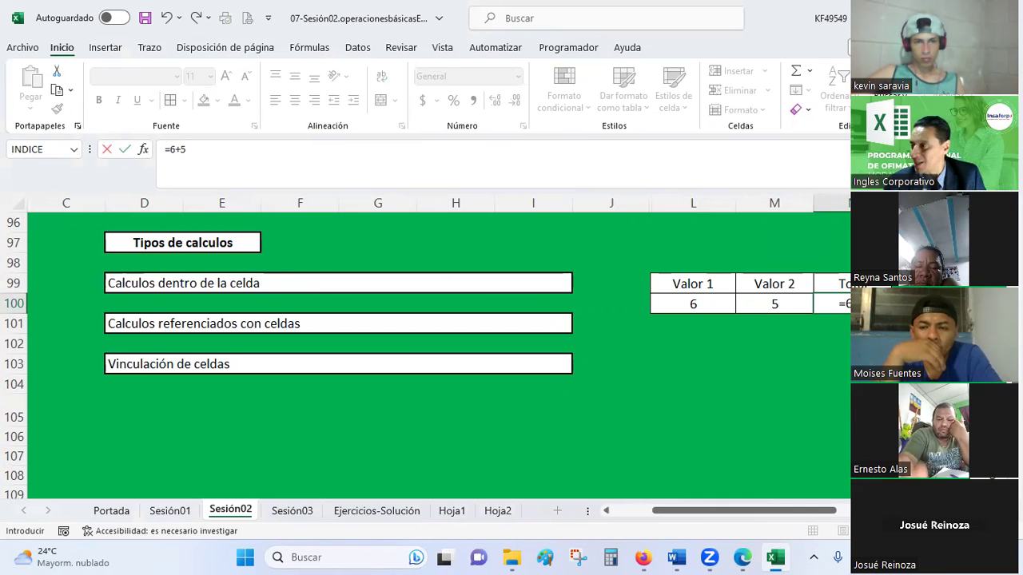
key("Return")
mouse_move(694, 284)
left_mouse_down()
mouse_move(839, 302)
mouse_move(827, 254)
left_mouse_up()
left_click(787, 323)
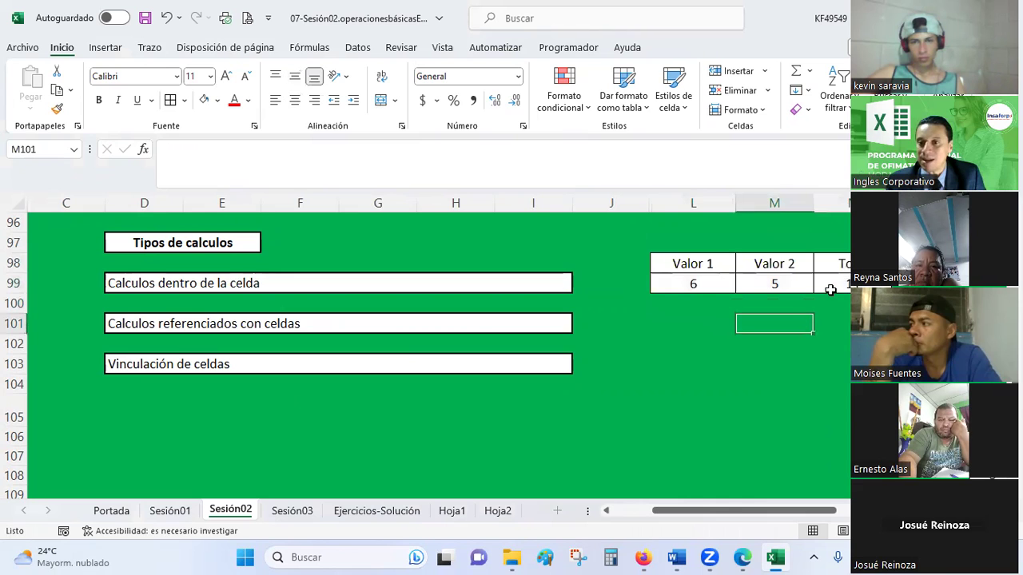
left_click(832, 289)
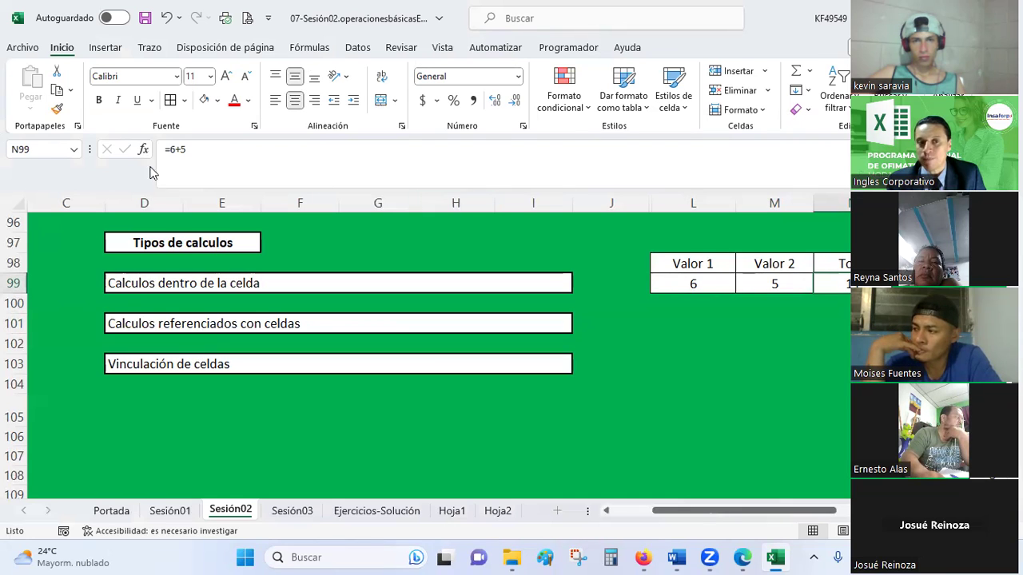
- Change Valor 2 in M99 to 7 and update the Total formula to =6+7
left_click(704, 357)
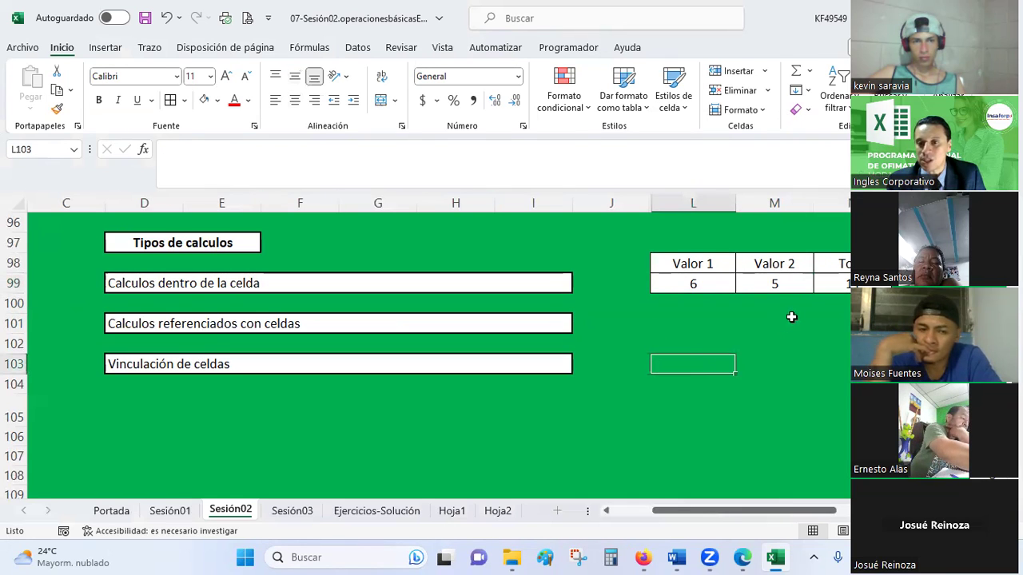
left_click(844, 283)
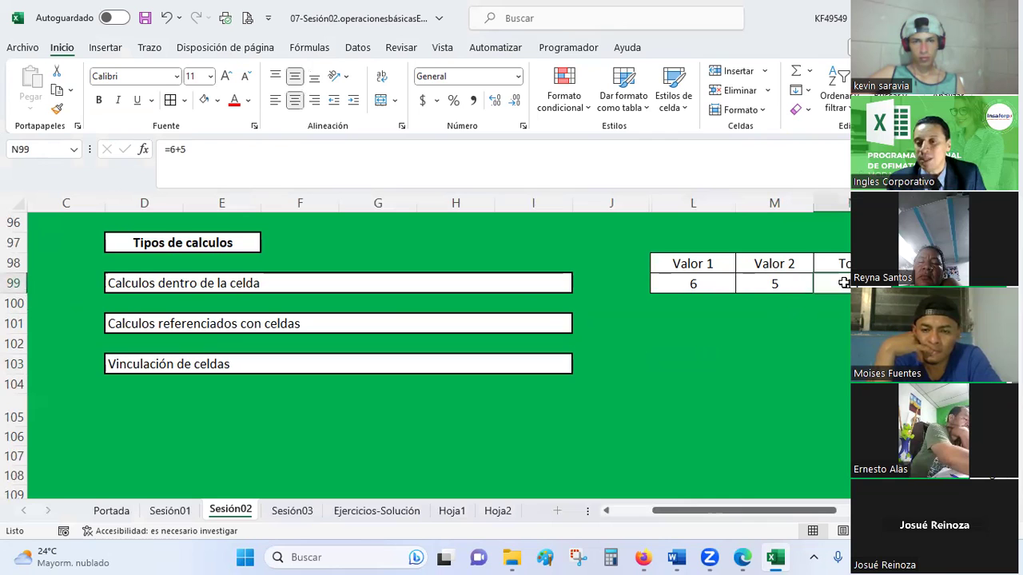
left_click(696, 286)
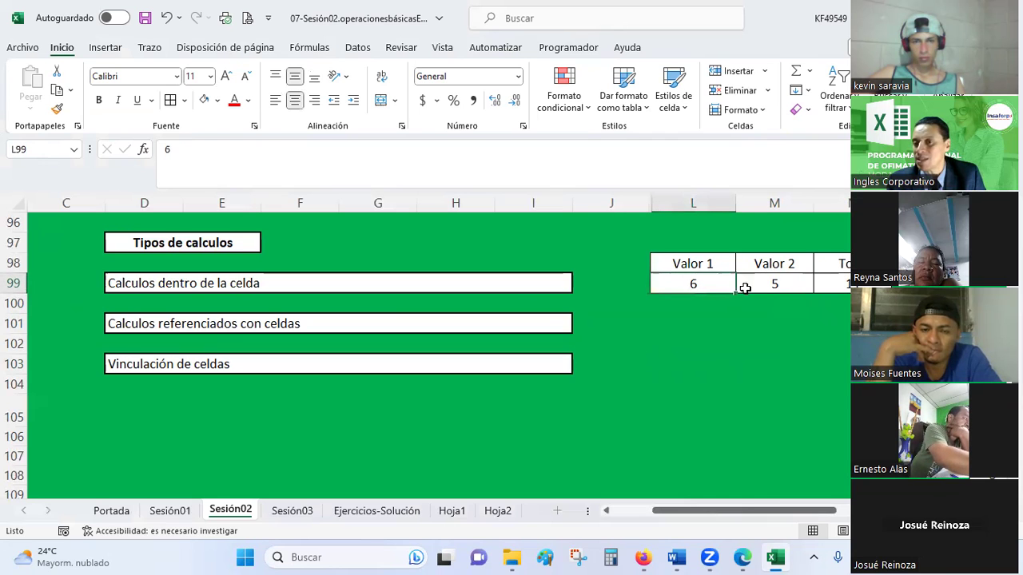
left_click(756, 279)
type("7")
key("Return")
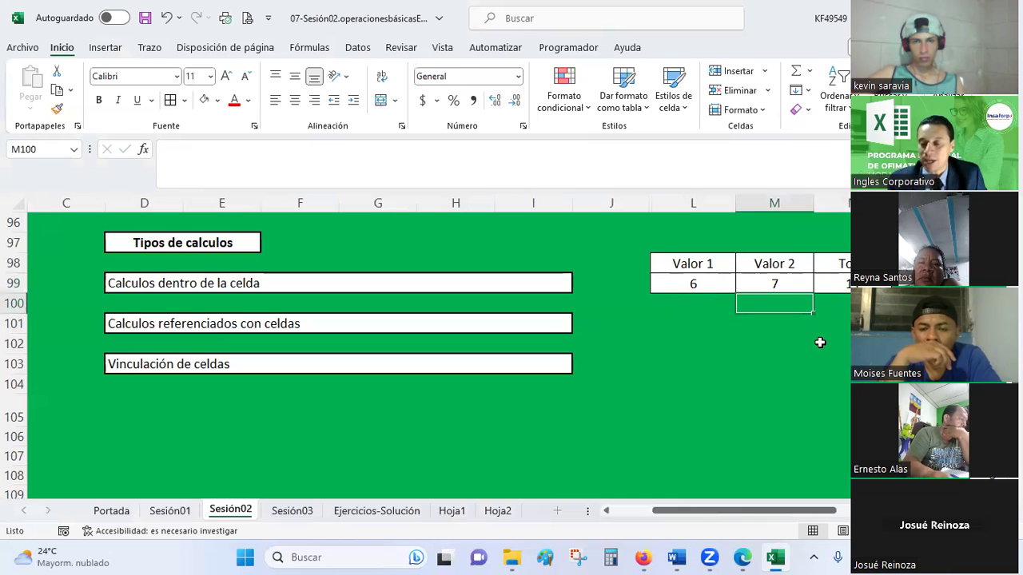
left_click(831, 285)
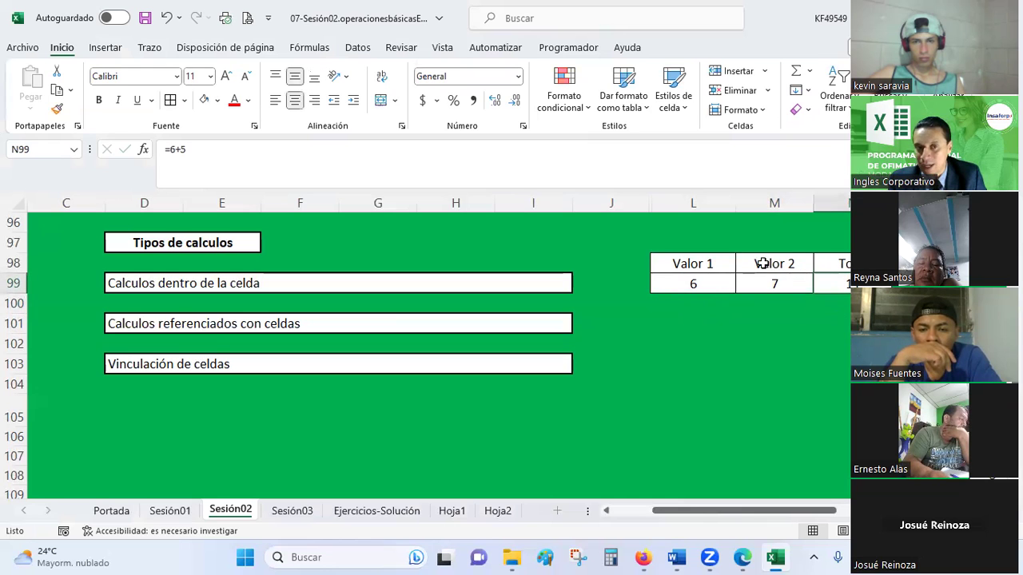
left_click(180, 151)
key("BackSpace")
type("7")
key("Return")
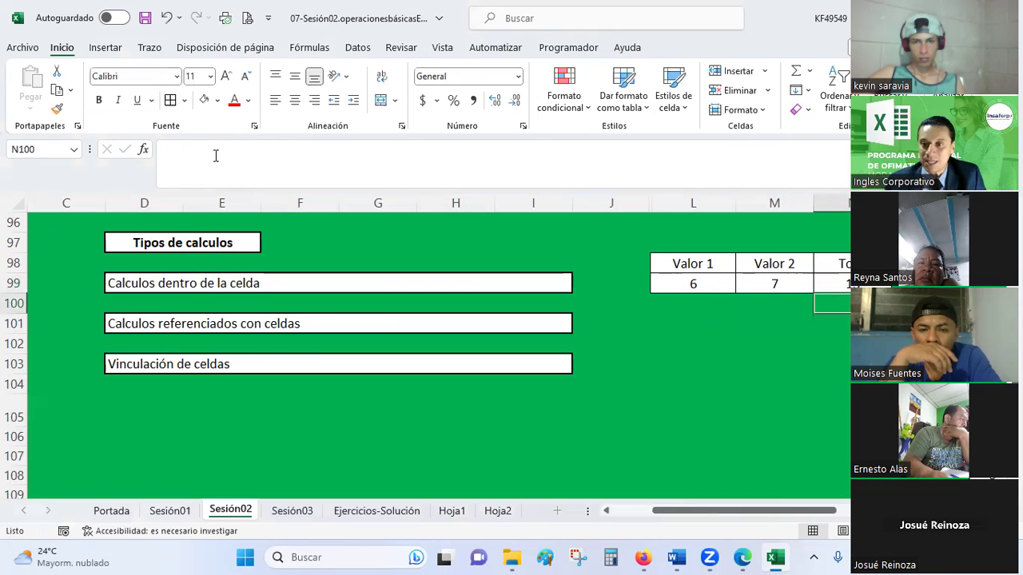
- Set Valor 2 to 8 with Total =6+8, then copy the row 99 example
left_click(757, 276)
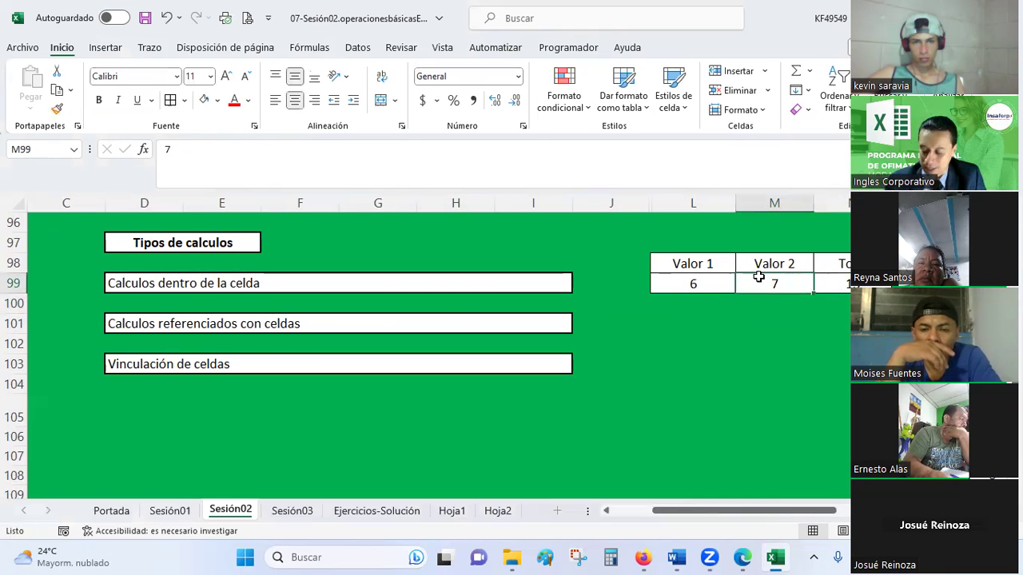
type("8")
key("Return")
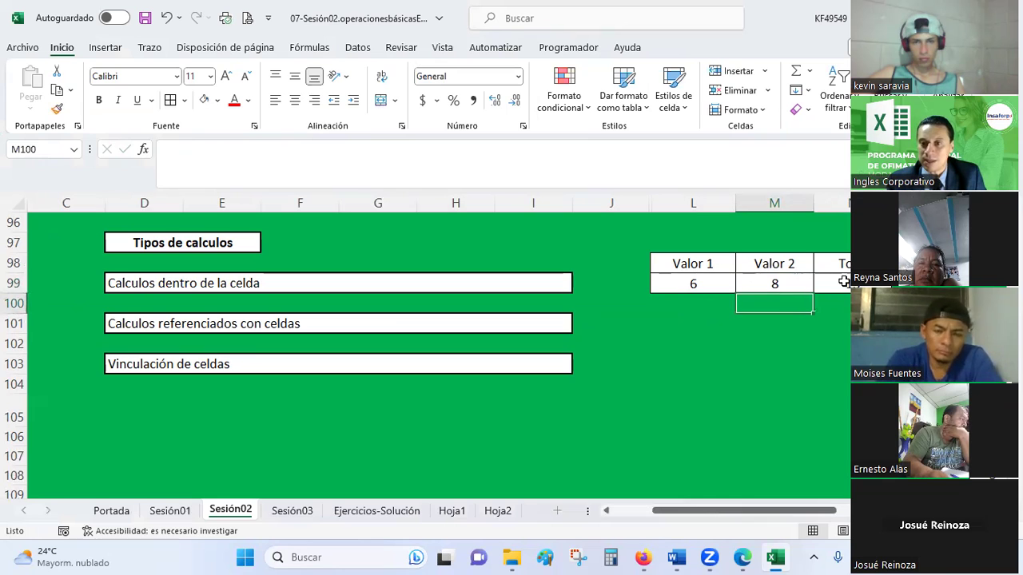
left_click(832, 284)
left_click(189, 151)
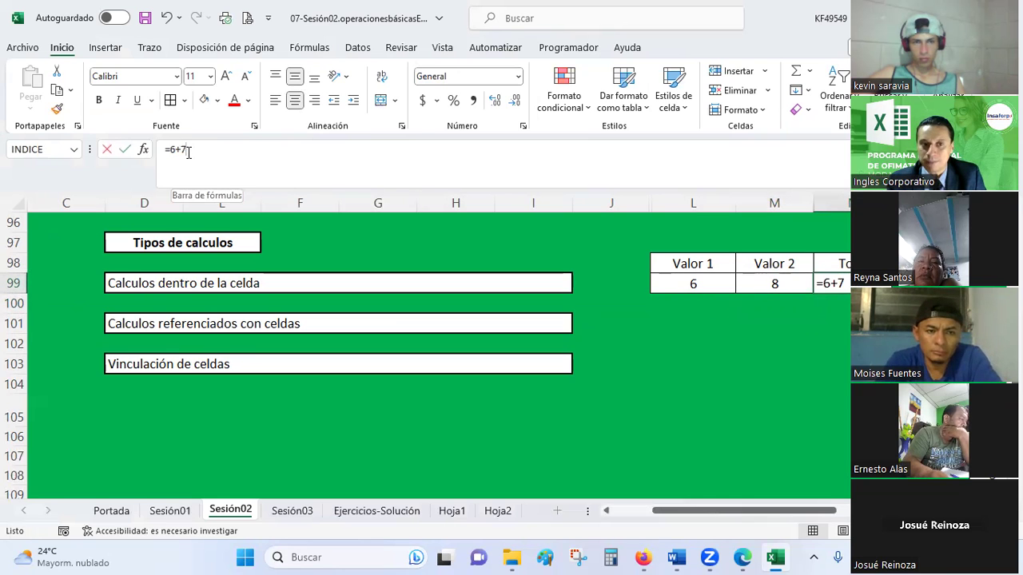
key("Return")
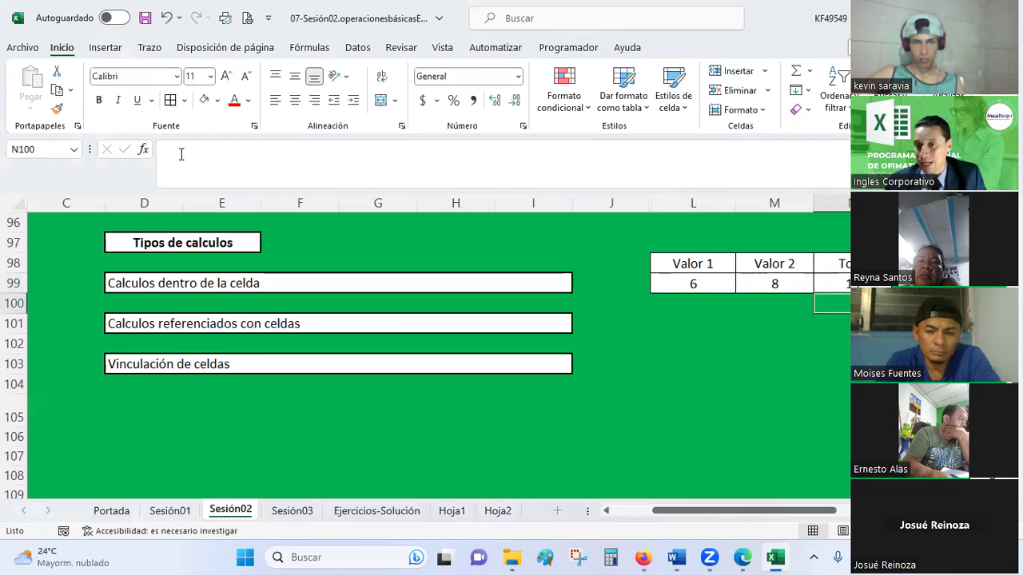
key("Up")
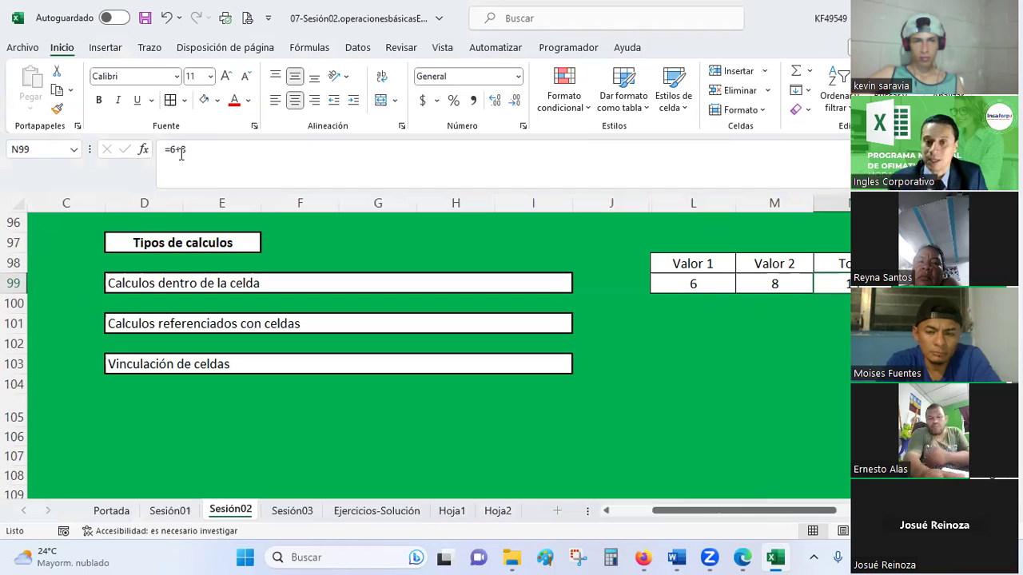
left_click(685, 325)
left_click_drag(711, 281, 840, 278)
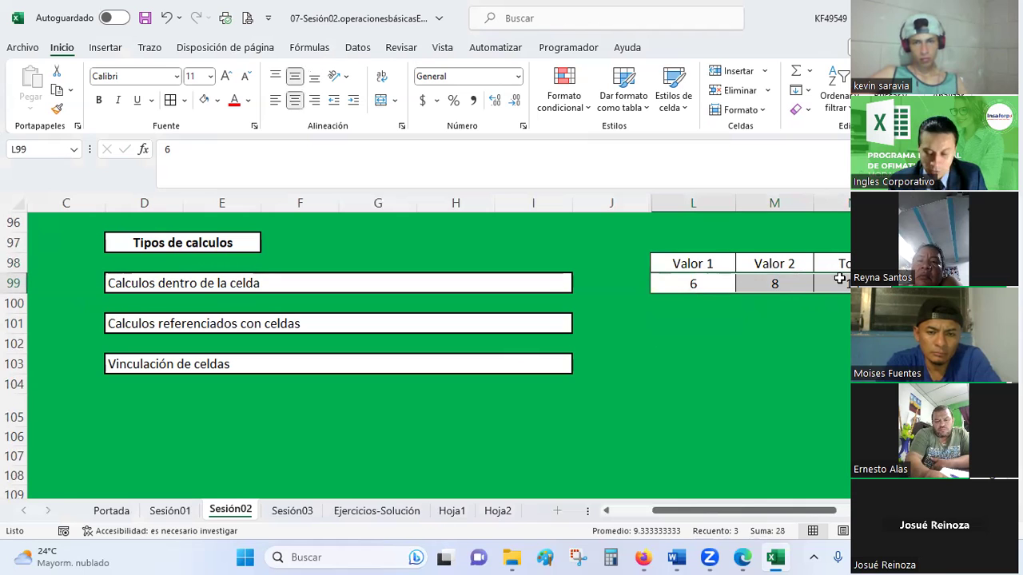
key("ctrl+c")
- Paste the copied 6 and 8 example into row 101
left_click(692, 324)
key("ctrl+v")
left_click(693, 384)
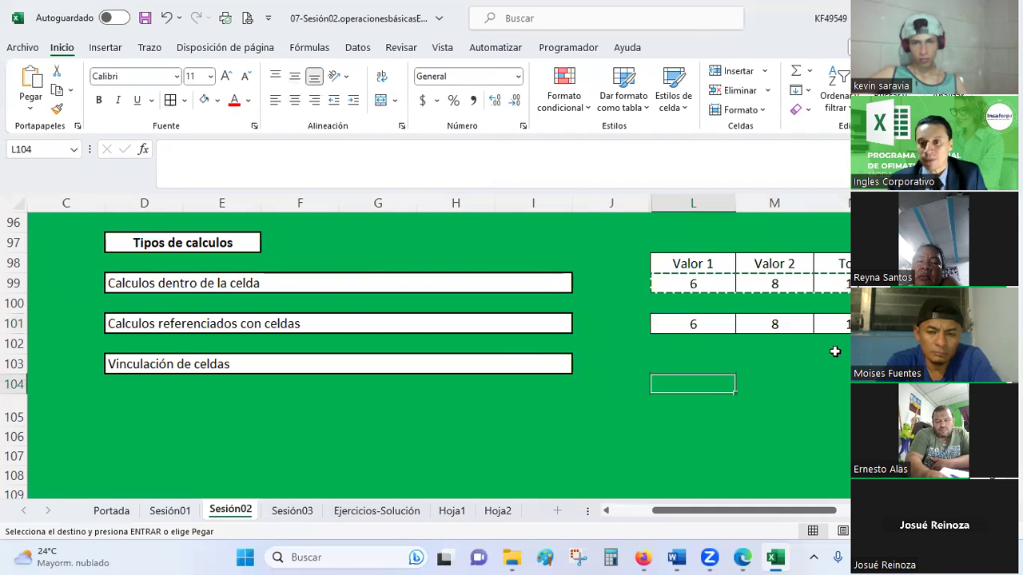
- Replace the total in N101 with the formula =L101+M101
left_click(845, 324)
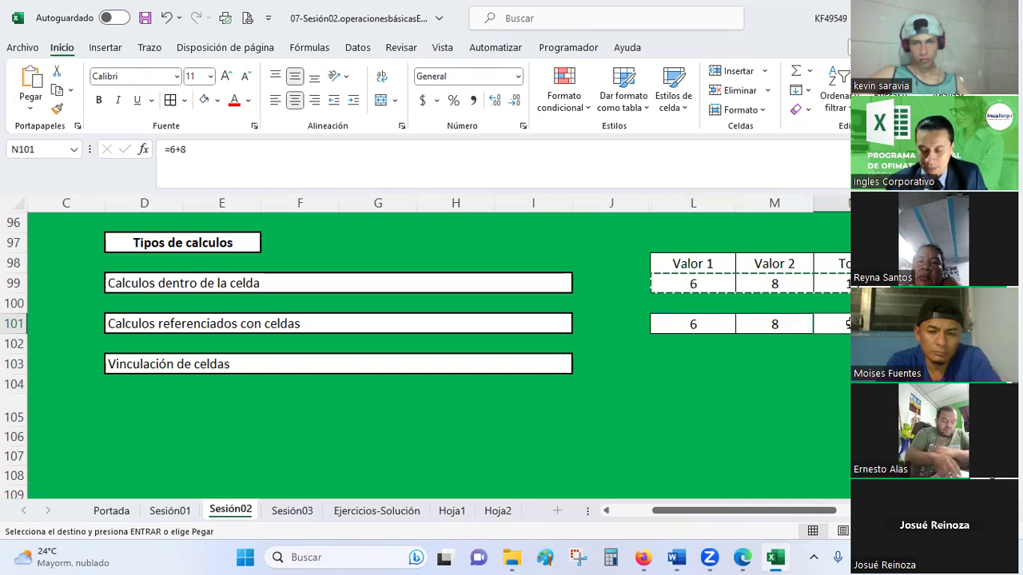
key("Escape")
type("=")
left_click(774, 323)
key("Left")
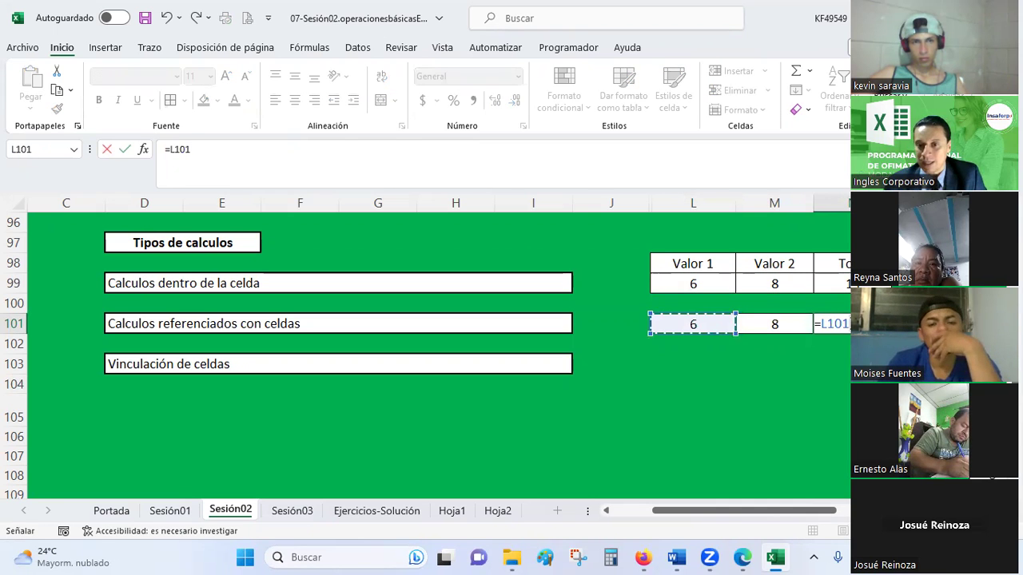
type("+")
key("Left")
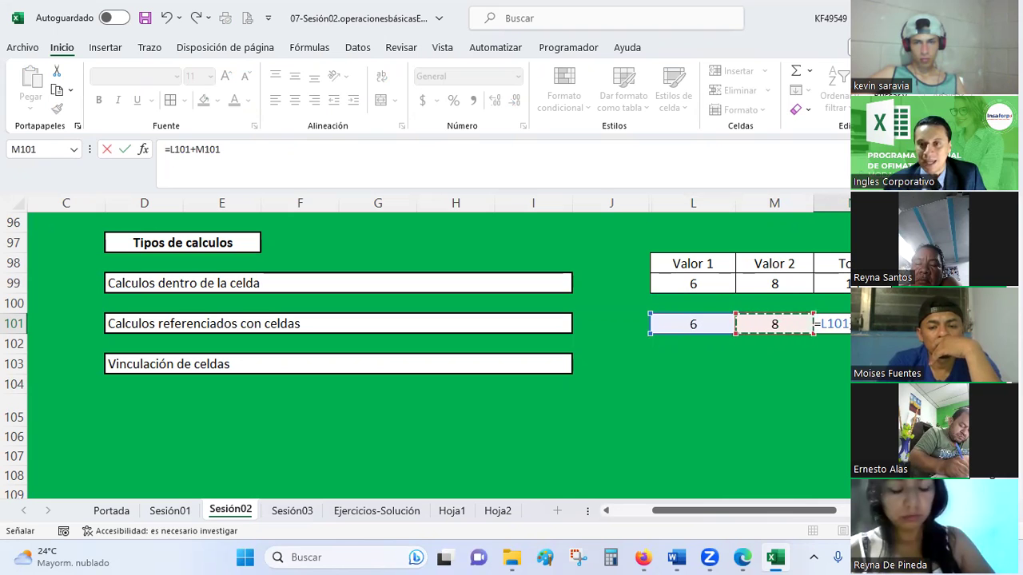
key("Return")
key("Up")
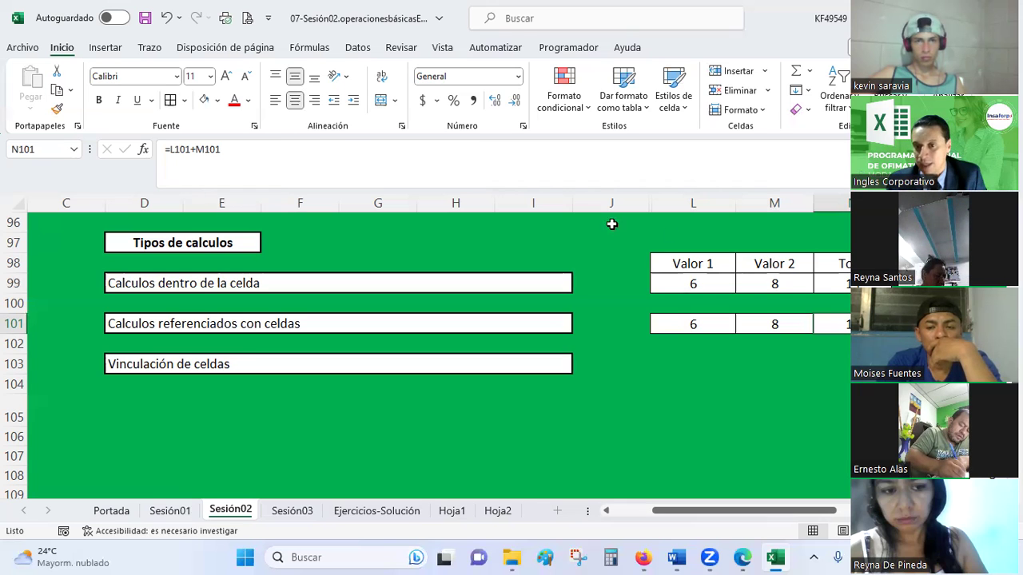
- Change row 101's values to 12 in L101 and 15 in M101
left_click(821, 379)
left_click(839, 325)
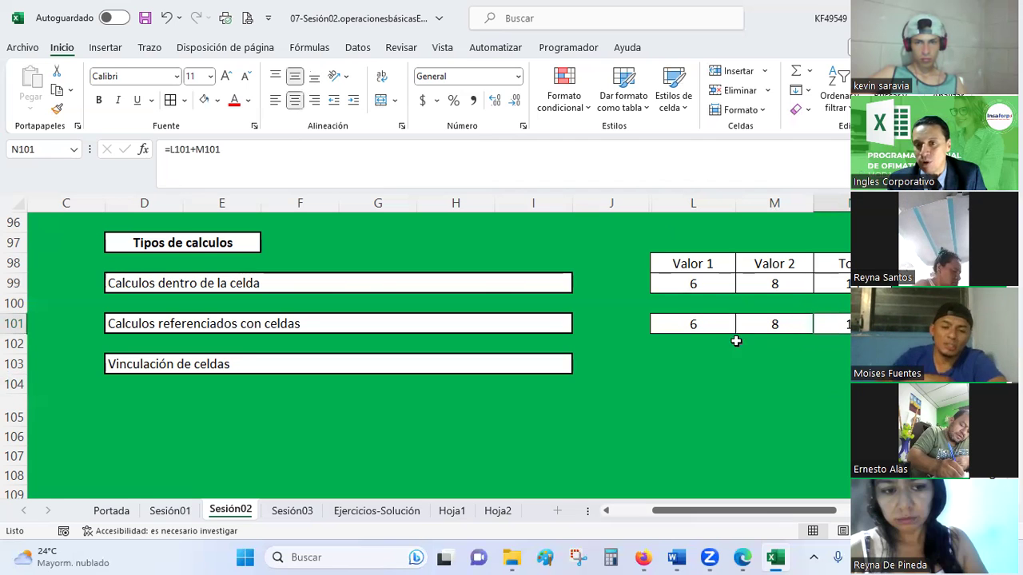
left_click(699, 327)
left_click(779, 324)
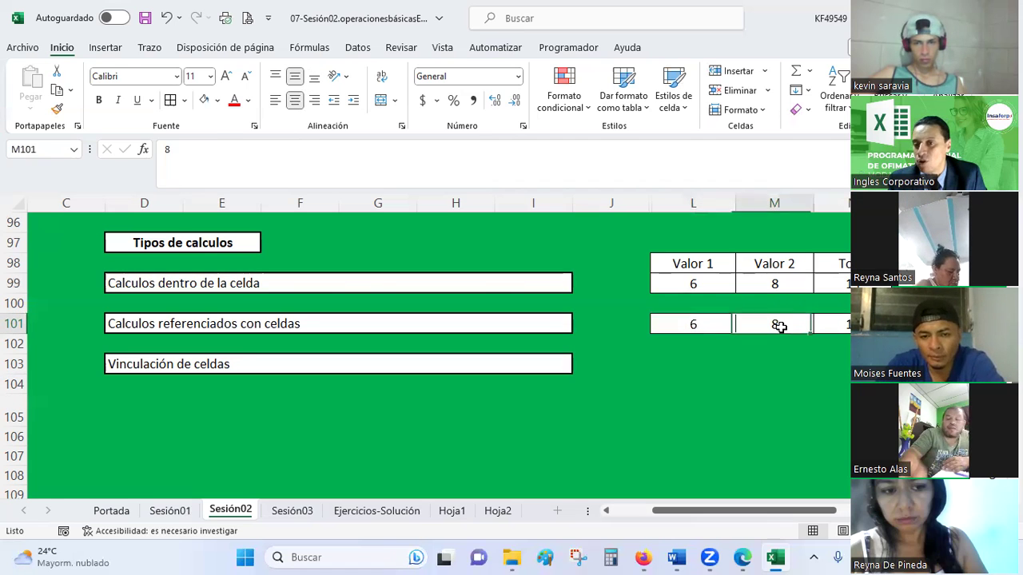
left_click(725, 325)
type("12")
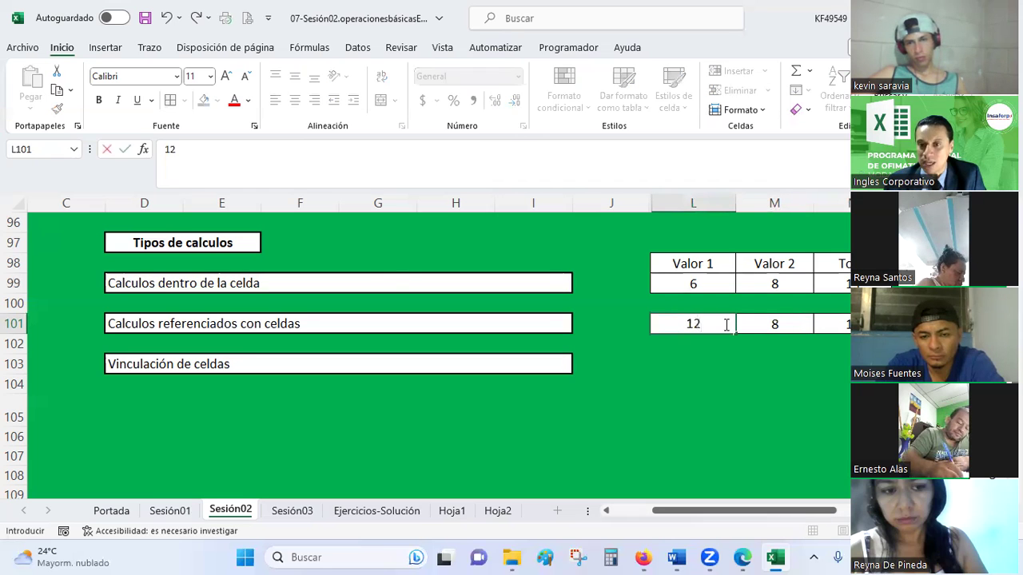
key("Tab")
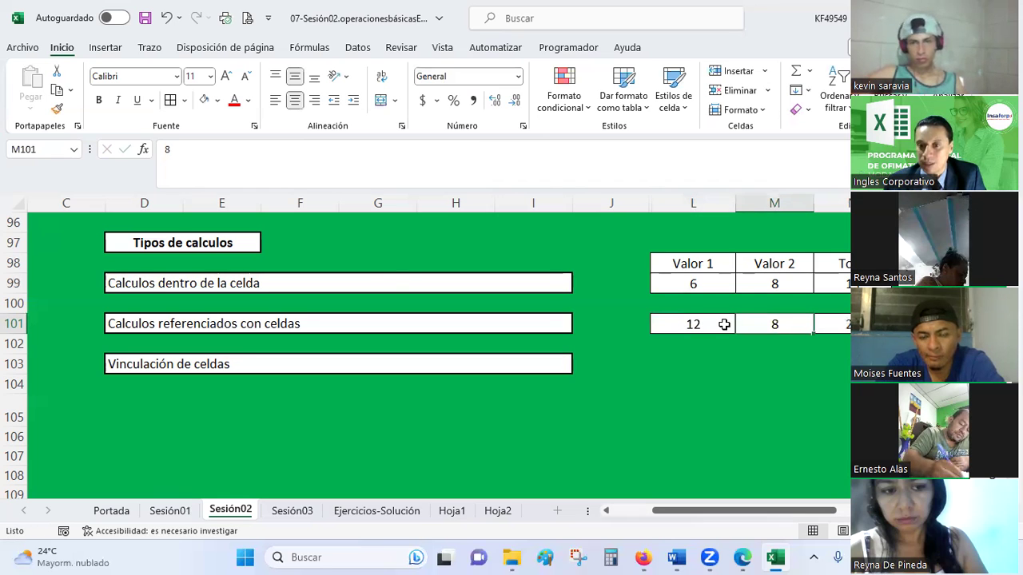
type("1")
key("Return")
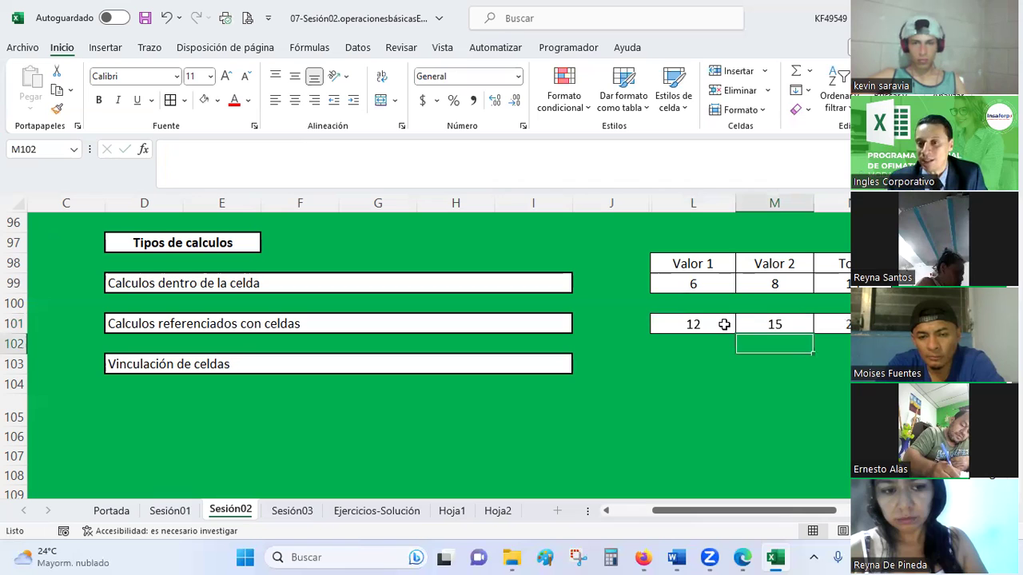
- Point out L101 and M101 as the references of N101's recalculated total formula
left_click(724, 324)
left_click(845, 331)
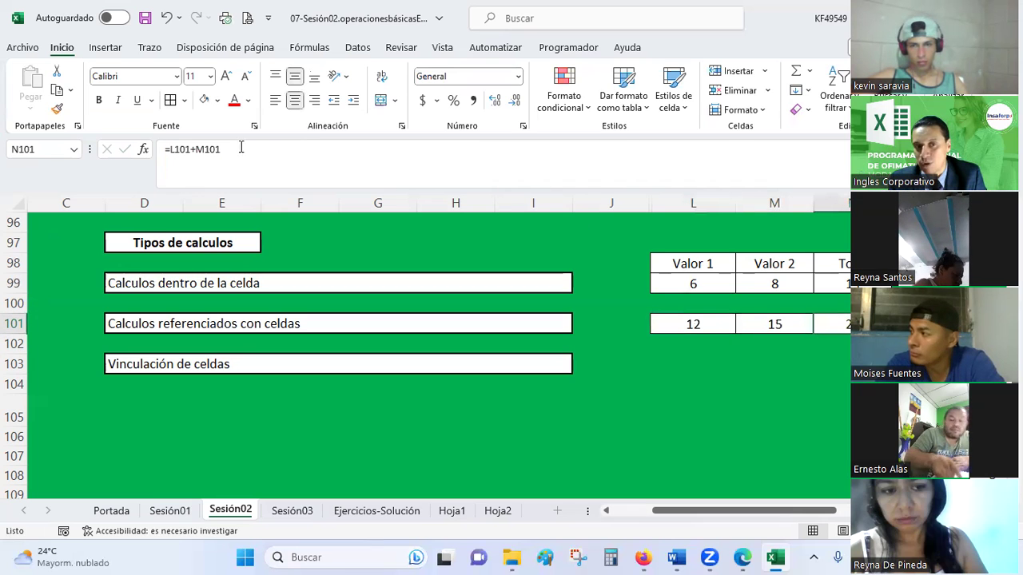
left_click(687, 324)
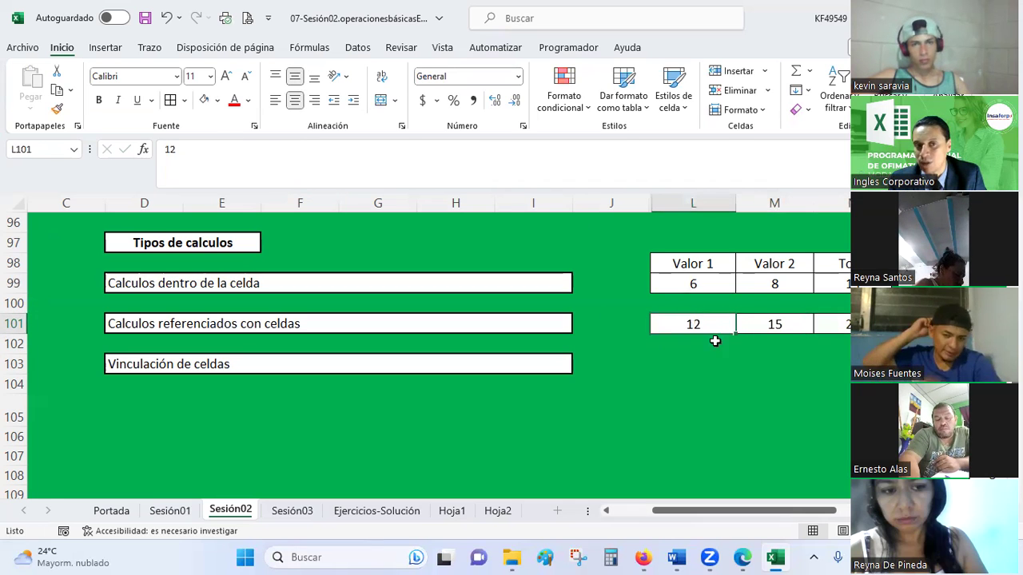
left_click(794, 327)
left_click(660, 324)
left_click(795, 326)
left_click(687, 323)
left_click(777, 326)
left_click(706, 323)
left_click(772, 324)
left_click(695, 323)
left_click(772, 324)
left_click(699, 320)
left_click(786, 320)
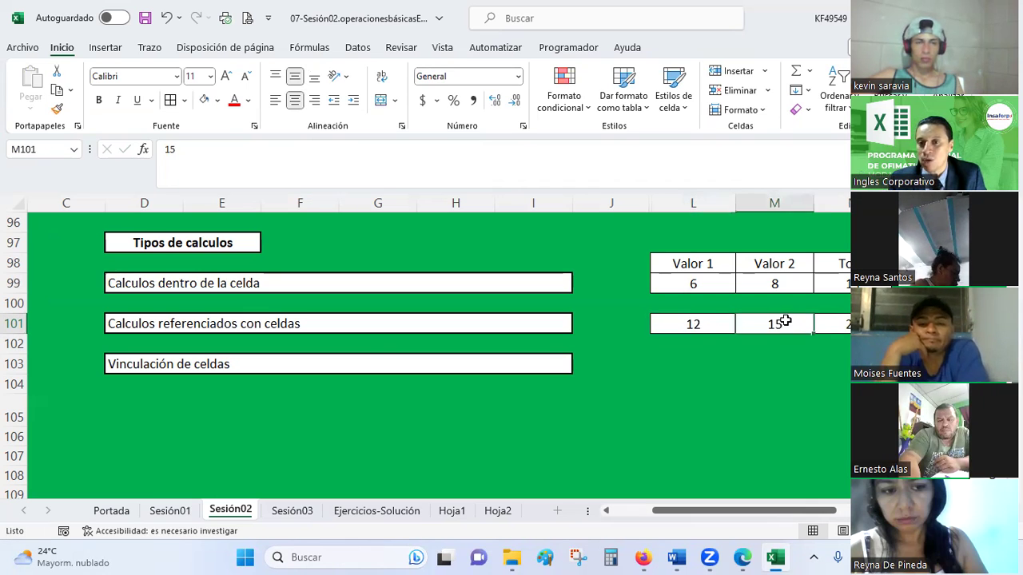
left_click(846, 318)
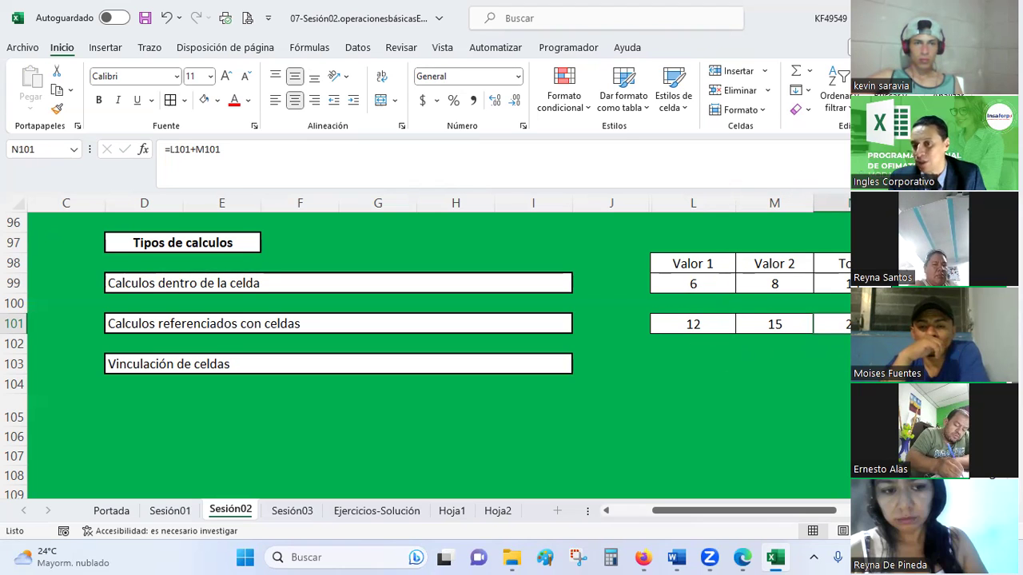
- Highlight L101:M101 as the two values the N101 total depends on
left_click(834, 391)
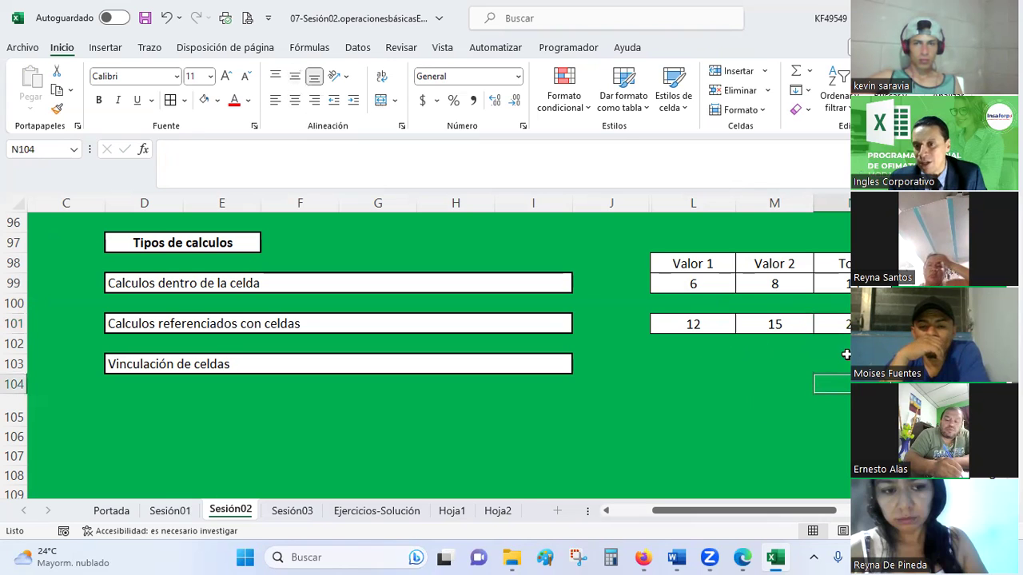
left_click(835, 323)
left_click_drag(693, 324, 775, 329)
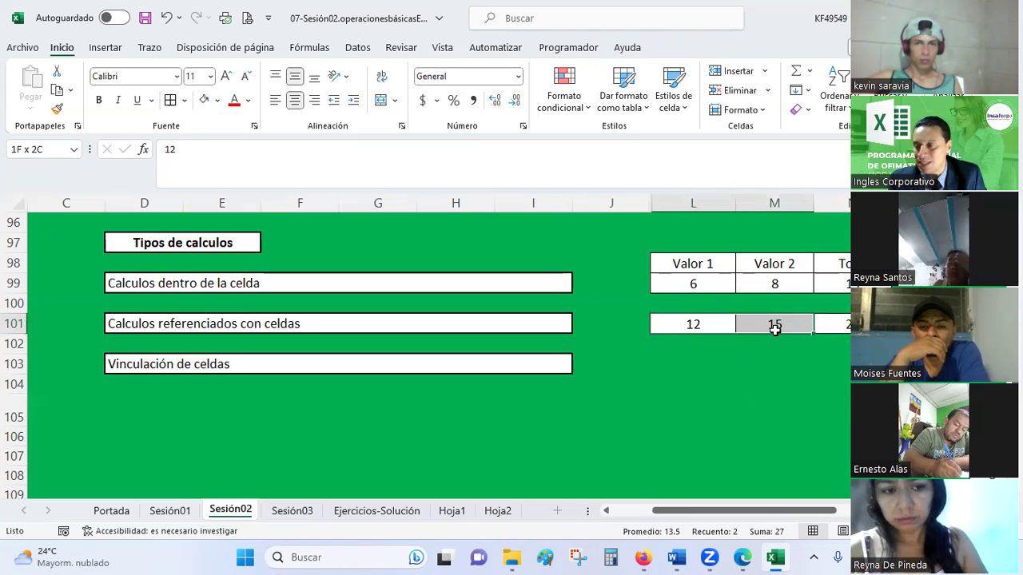
left_click(785, 367)
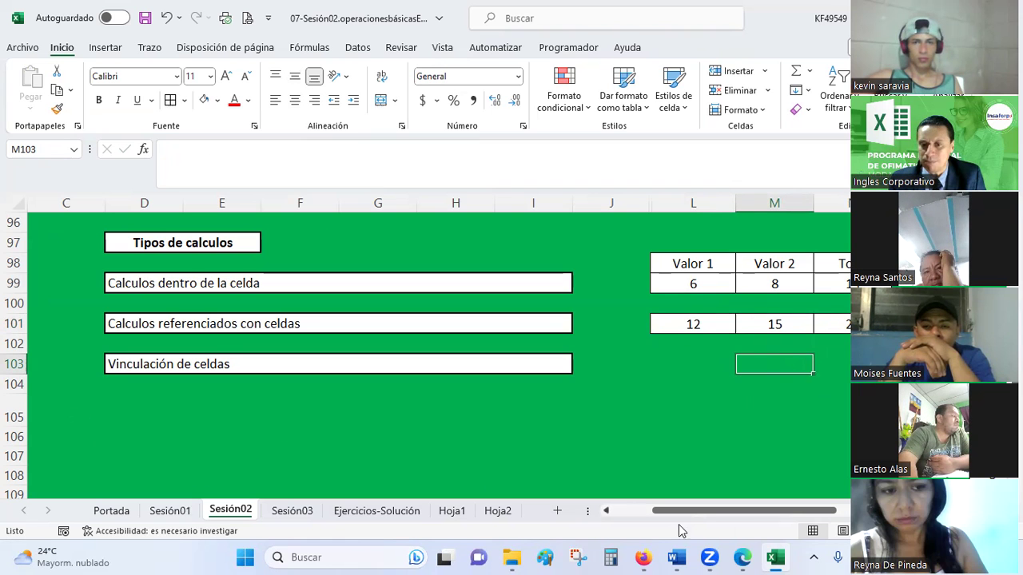
- Enter 1 in cell Z15 under VIERNES in the browser attendance sheet, then return to Excel
left_click(643, 557)
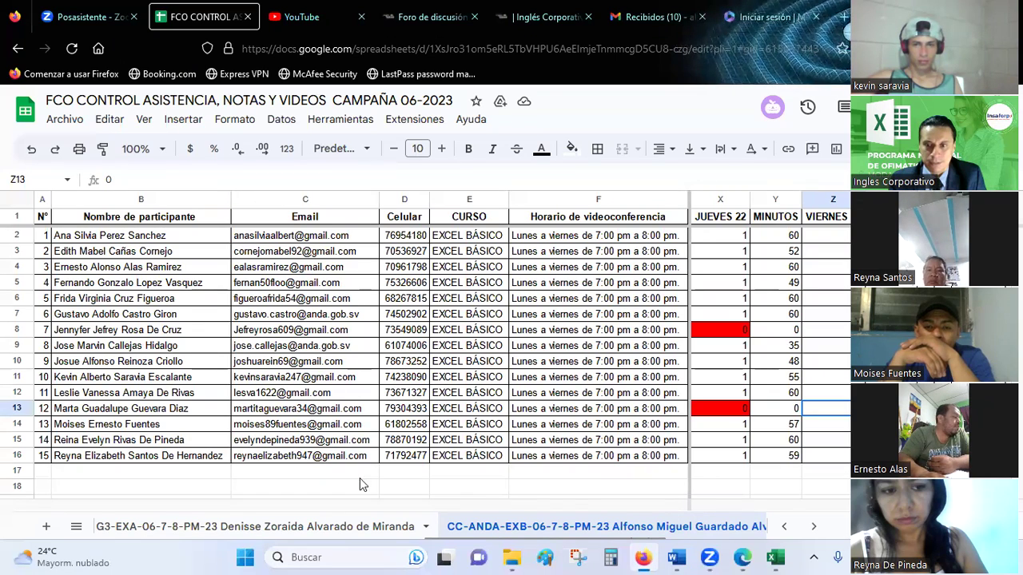
left_click(188, 473)
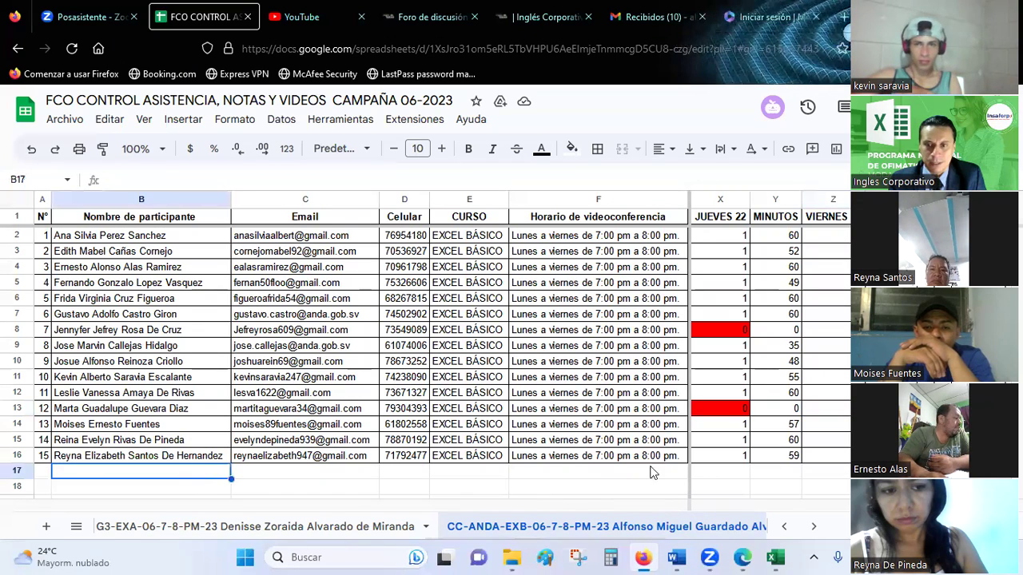
left_click(840, 444)
type("1")
key("alt+Tab")
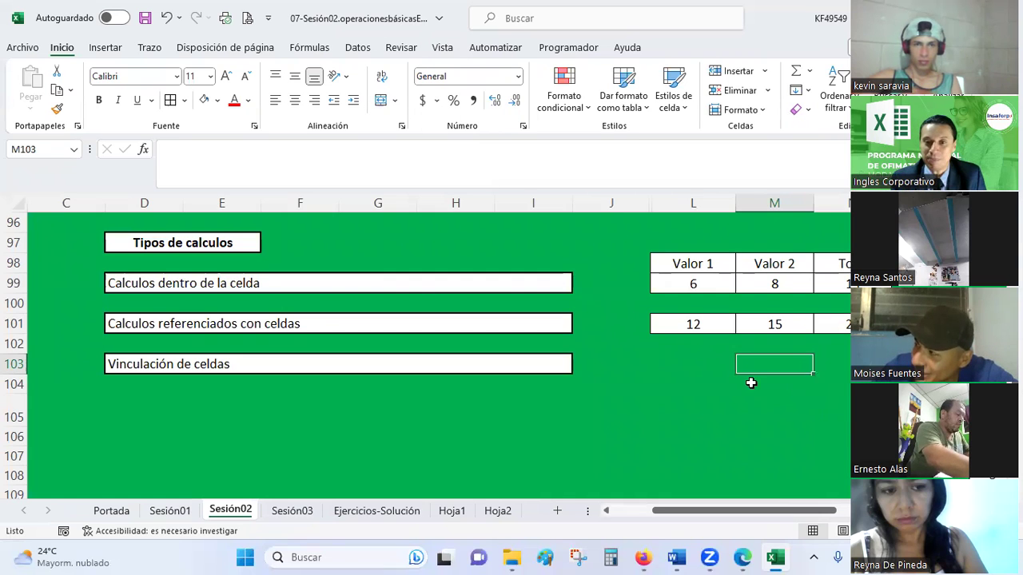
- Give L103 the white bordered format of L101 using Format Painter
left_click_drag(719, 325, 817, 325)
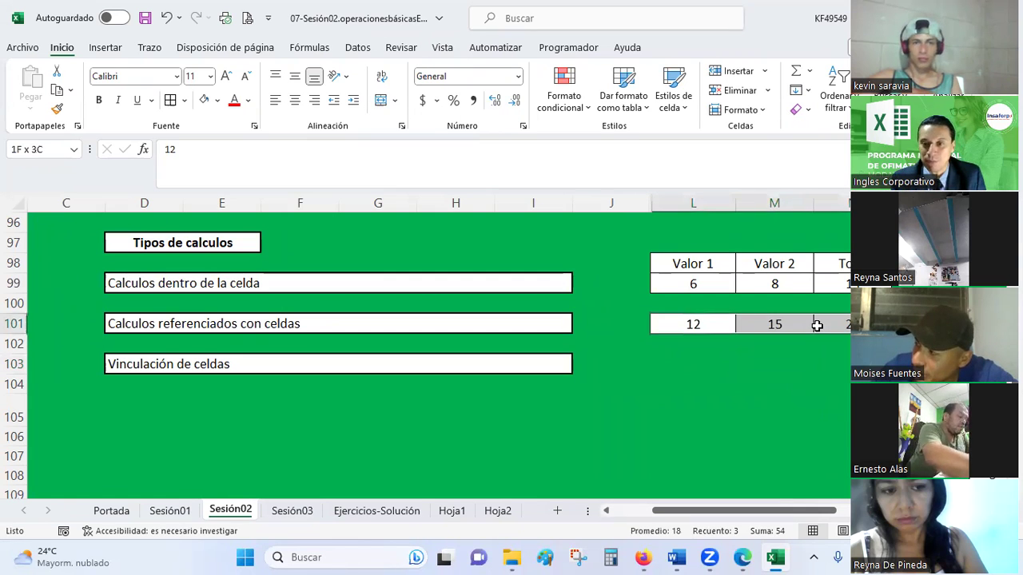
key("ctrl+c")
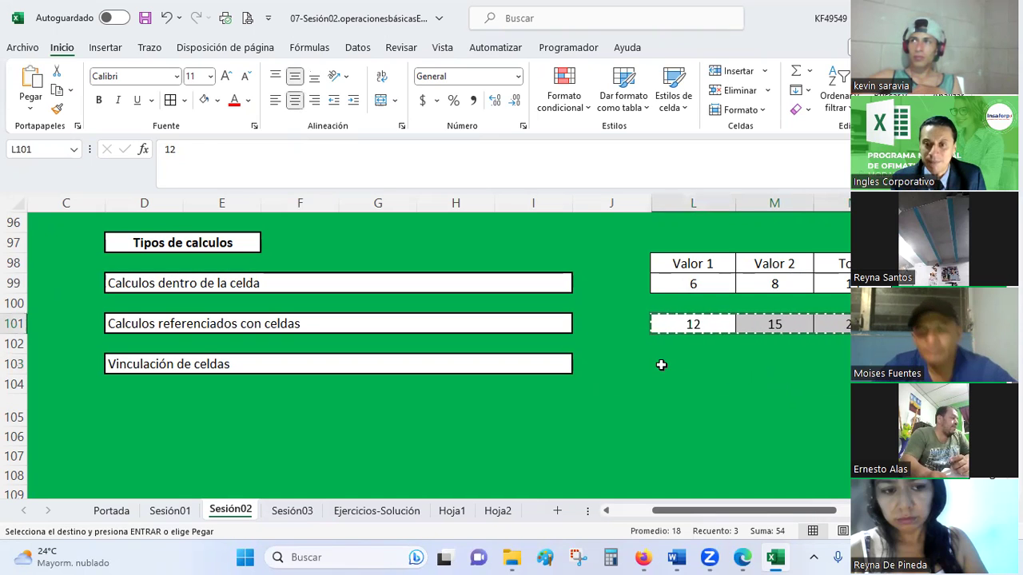
key("Escape")
left_click(661, 365)
left_click(679, 328)
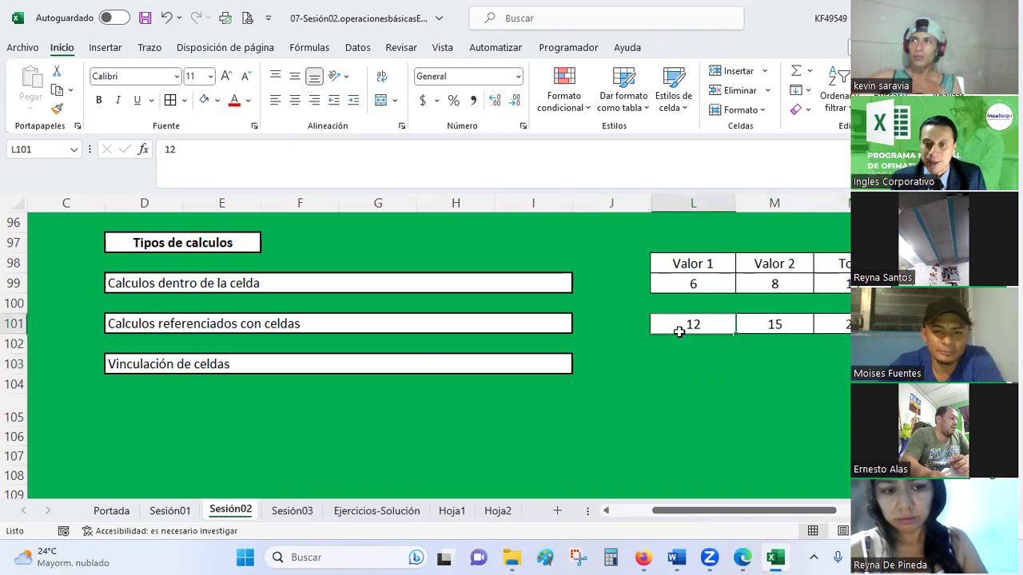
left_click(55, 111)
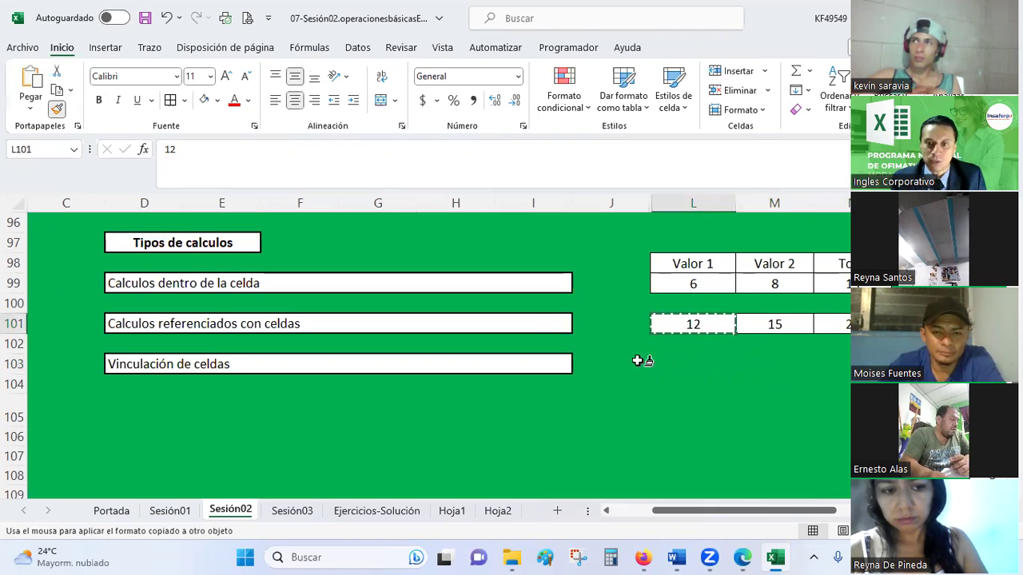
left_click(687, 368)
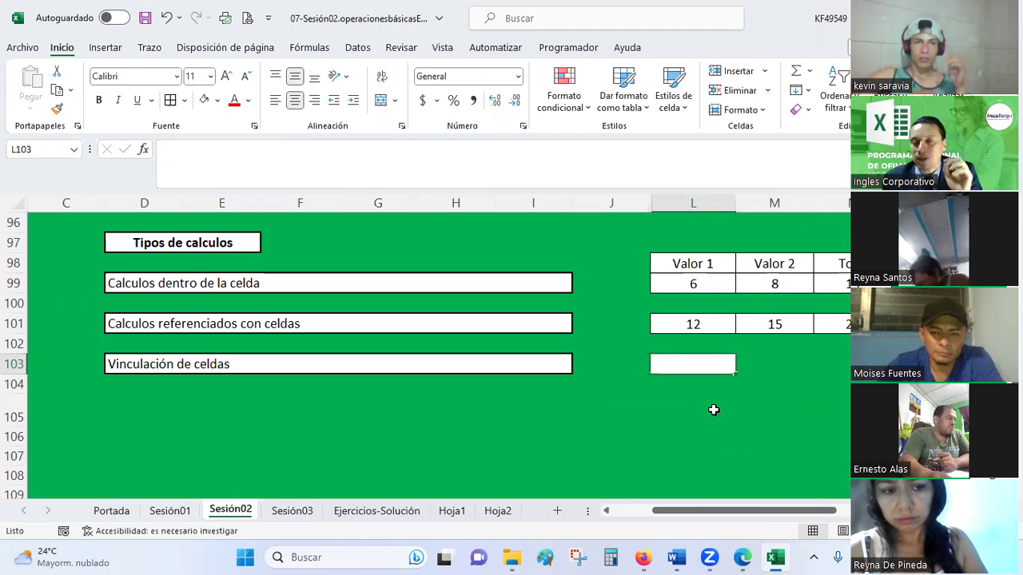
- Check L101's value 12 and N101's formula, then settle on empty cell L103
key("Up")
key("Up")
key("Right")
key("Right")
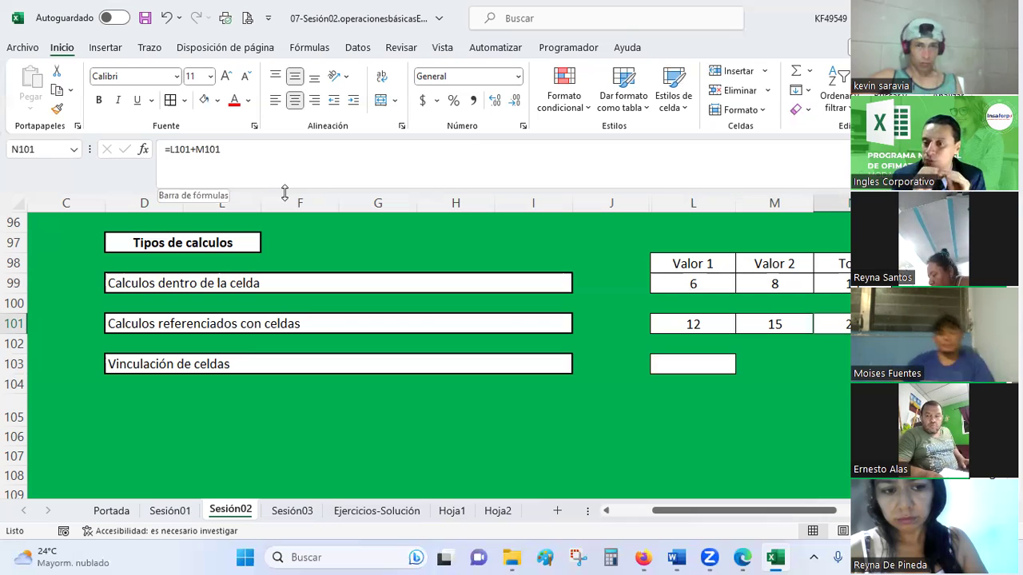
key("Down")
key("Down")
key("Down")
key("Left")
key("Left")
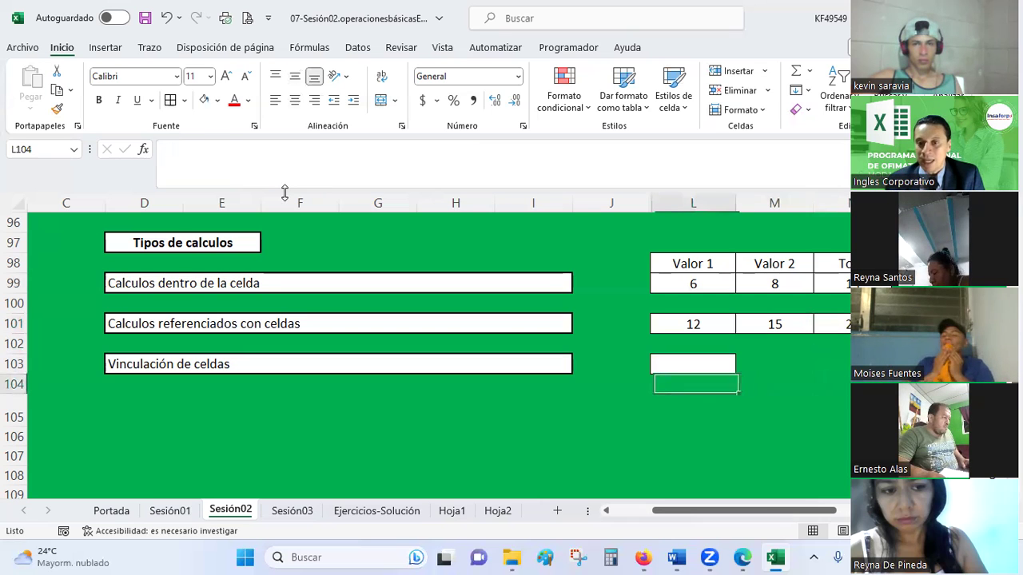
key("Up")
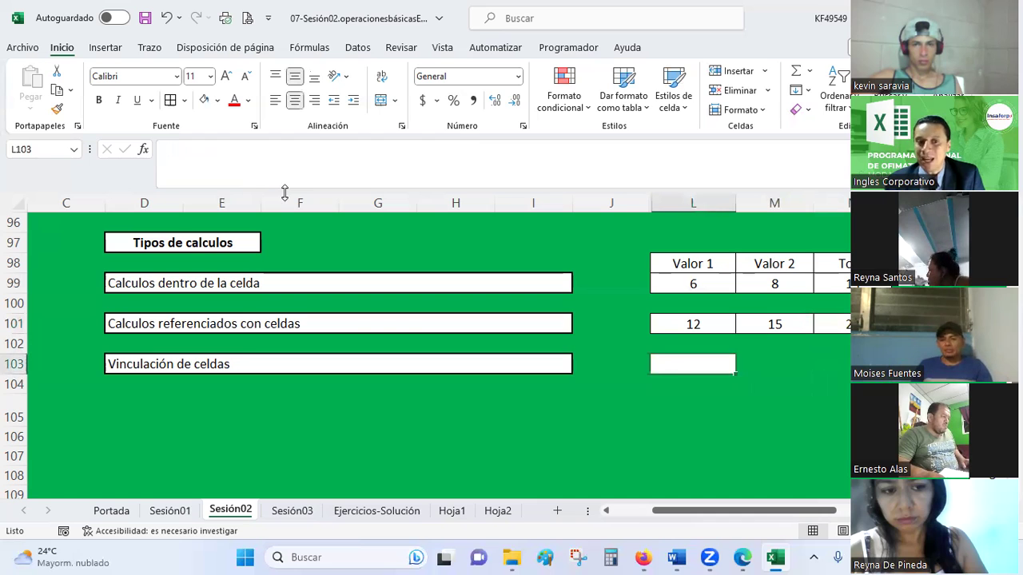
key("Up")
key("Up")
key("Down")
key("Down")
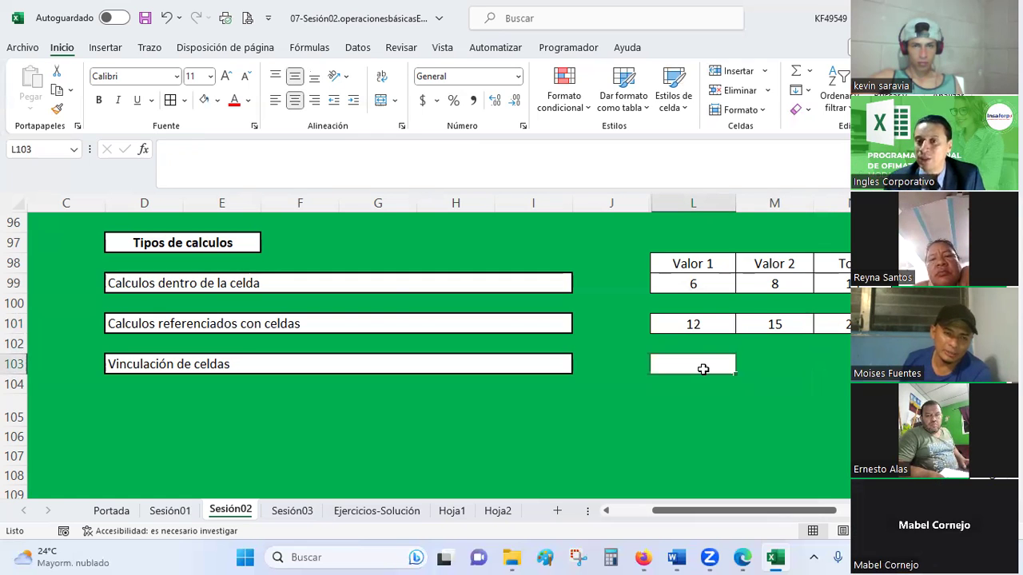
left_click(704, 318)
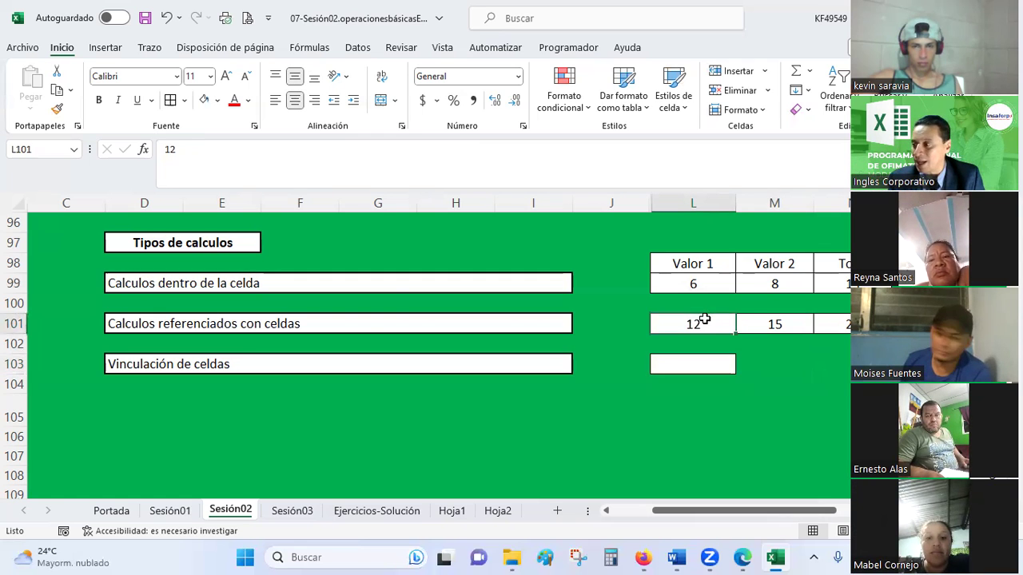
left_click(719, 362)
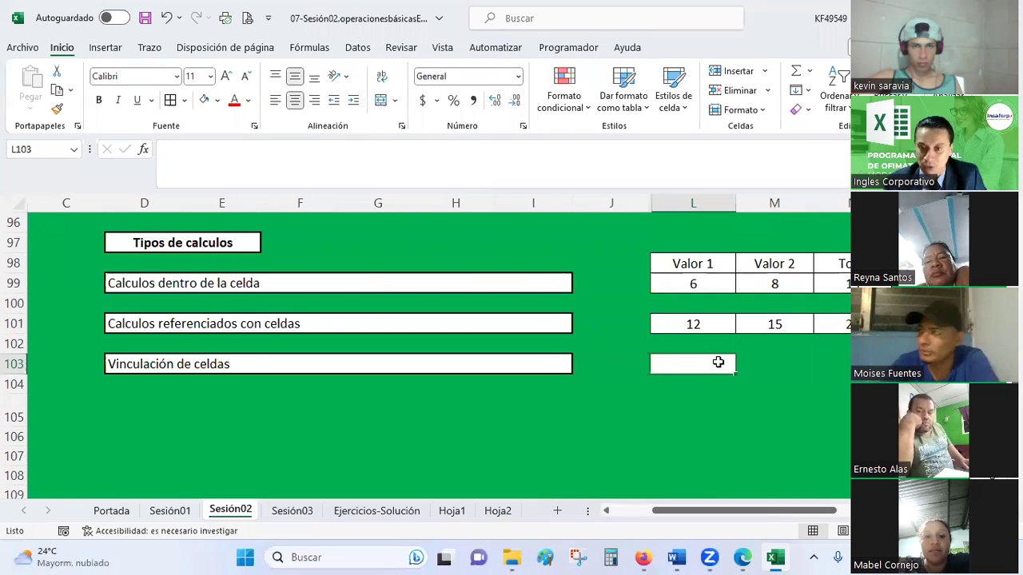
- Enter =L101 in L103 so it displays 12
type("=")
key("Up")
key("Up")
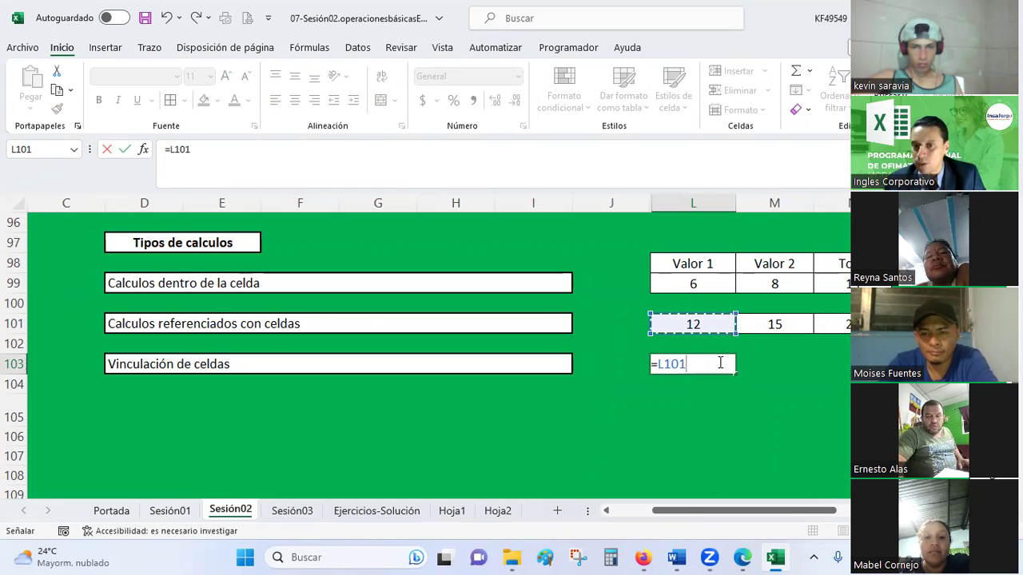
key("Return")
- Highlight column L and row 103 to show L103's =L101 link
left_click(719, 362)
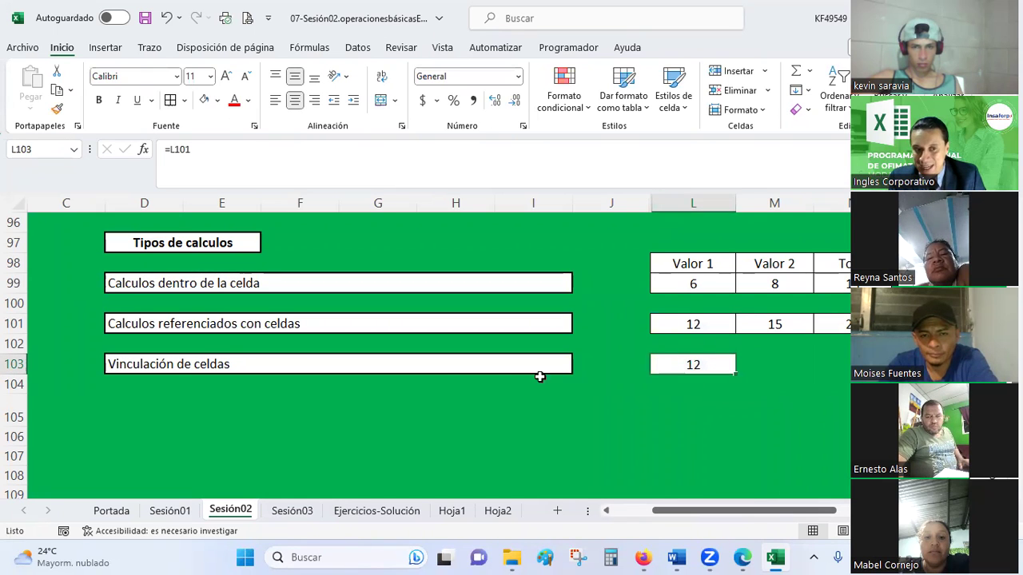
left_click(692, 203)
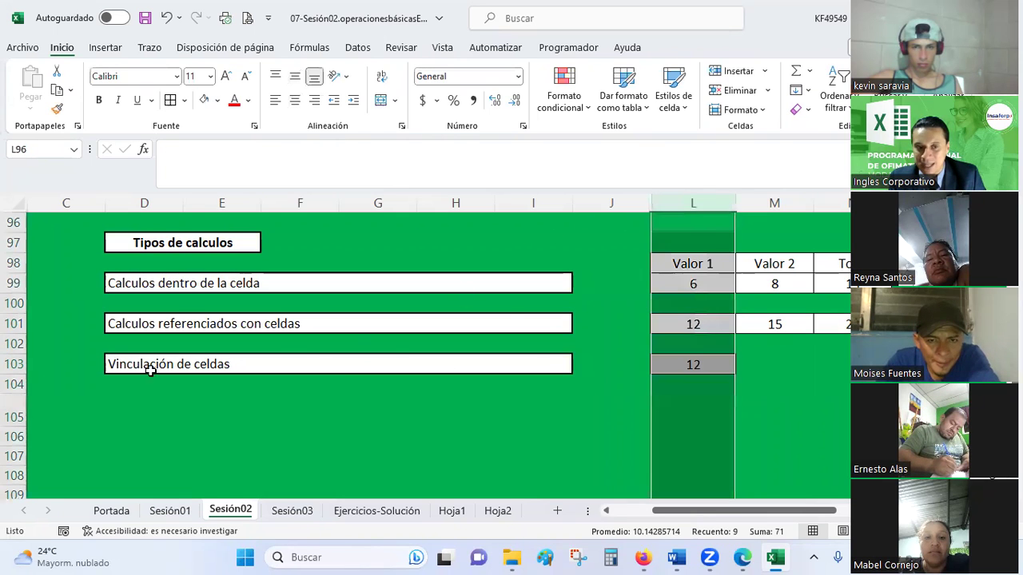
left_click(11, 363, "ctrl")
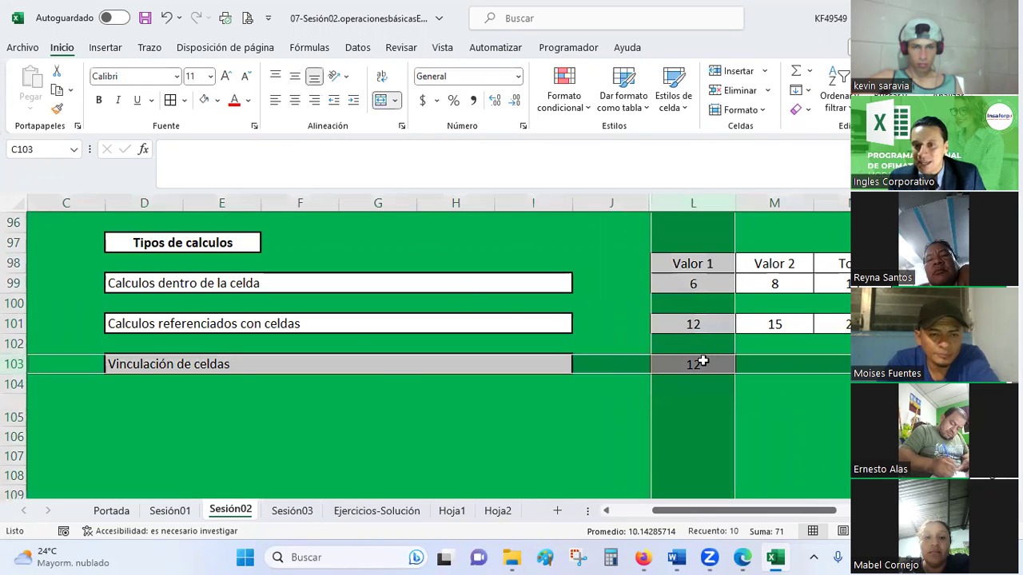
left_click(701, 362)
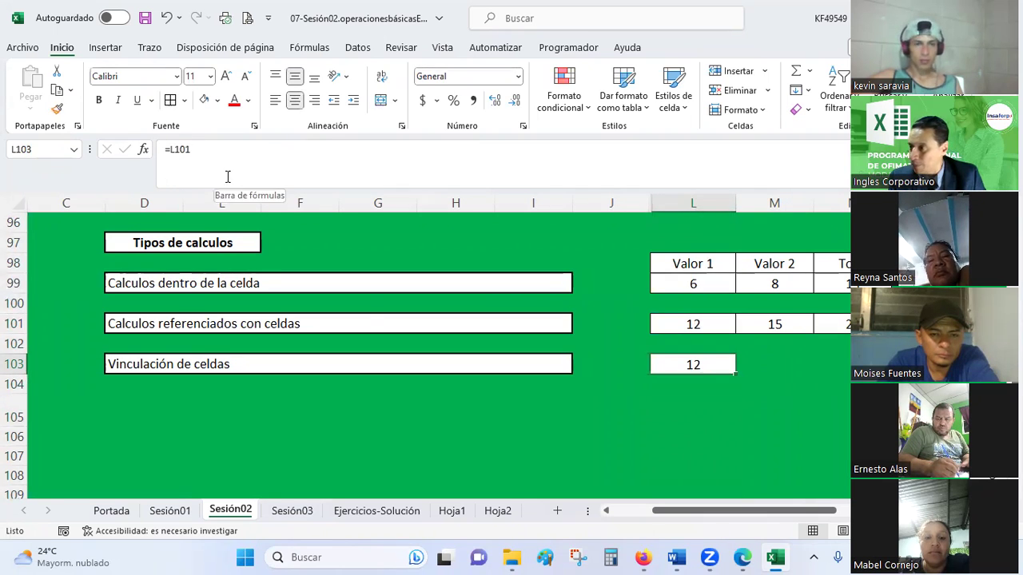
left_click(810, 391)
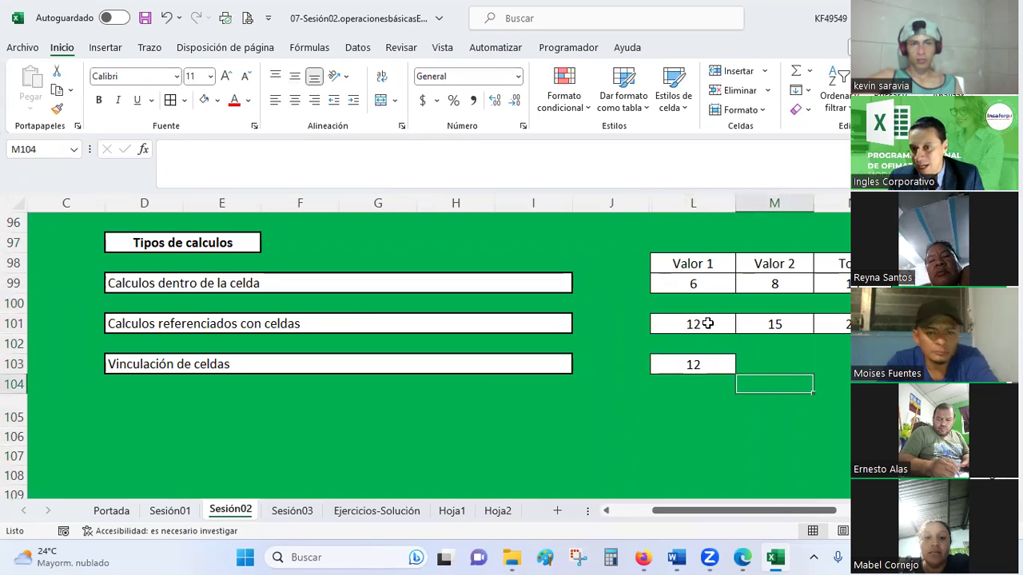
left_click(707, 324)
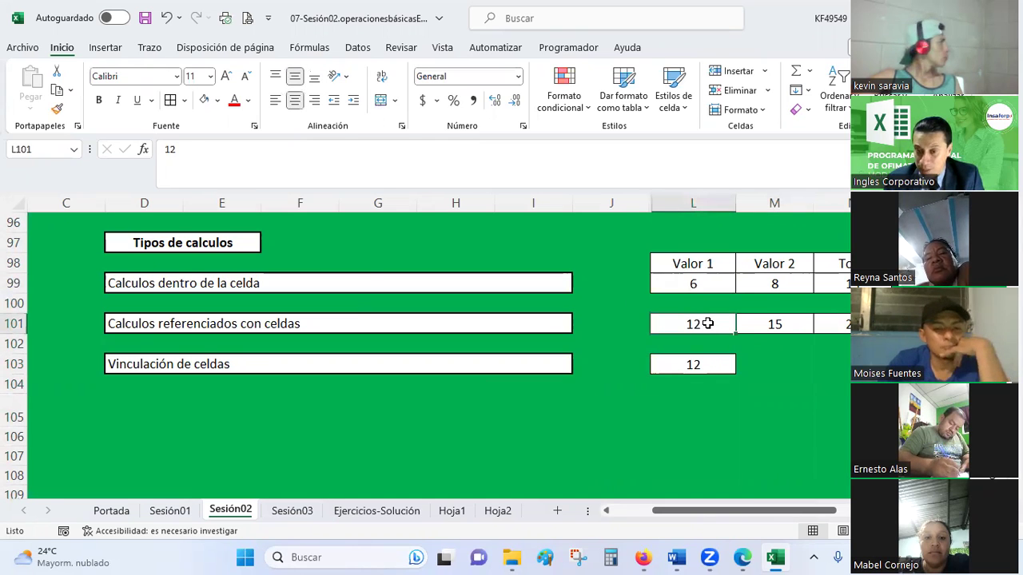
- Change L101 to 21 and check that L103's link and N101's total update
type("2")
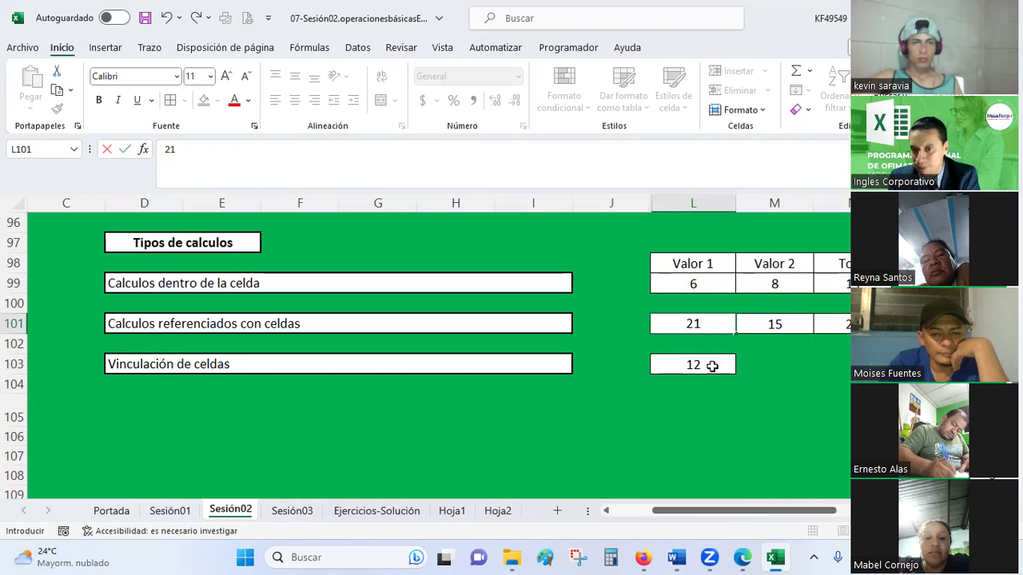
key("Return")
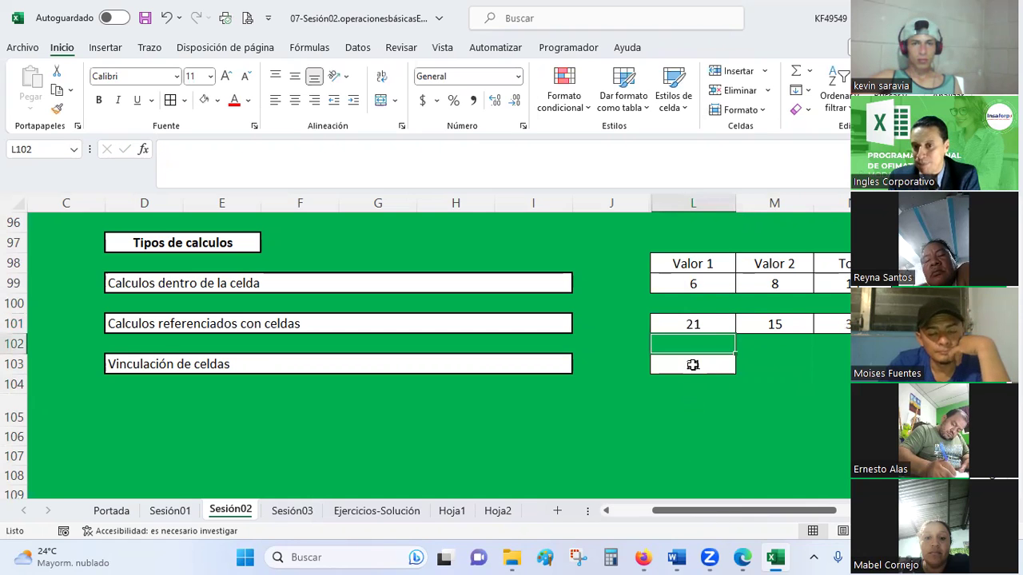
left_click(691, 321)
left_click(693, 366)
left_click(843, 325)
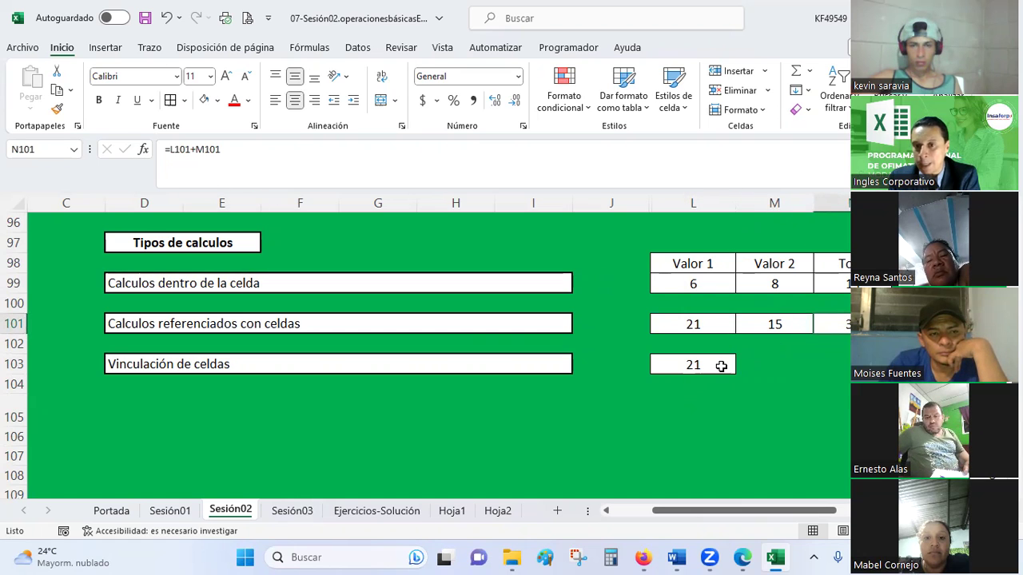
left_click(720, 365)
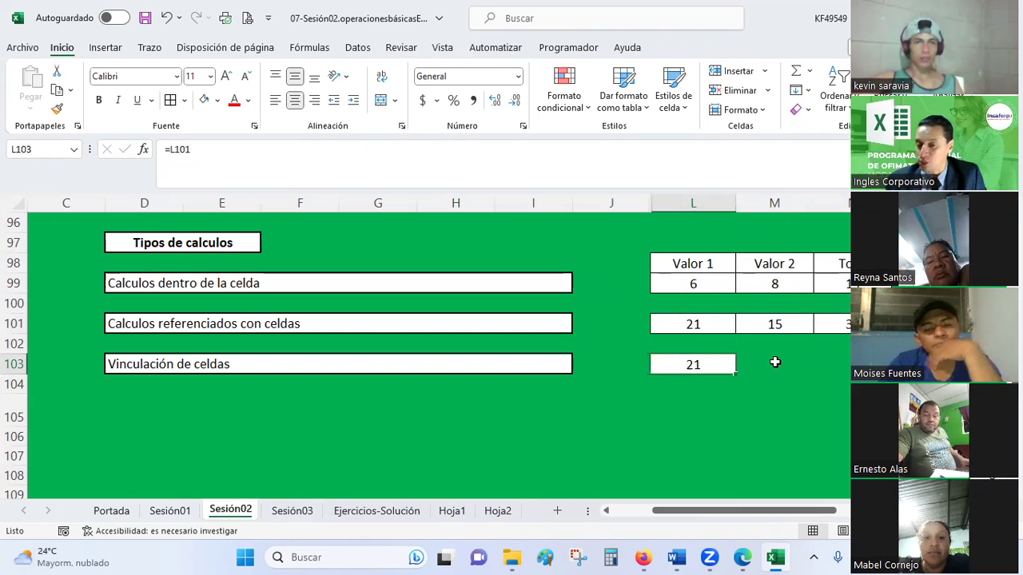
key("Down")
key("Down")
key("Up")
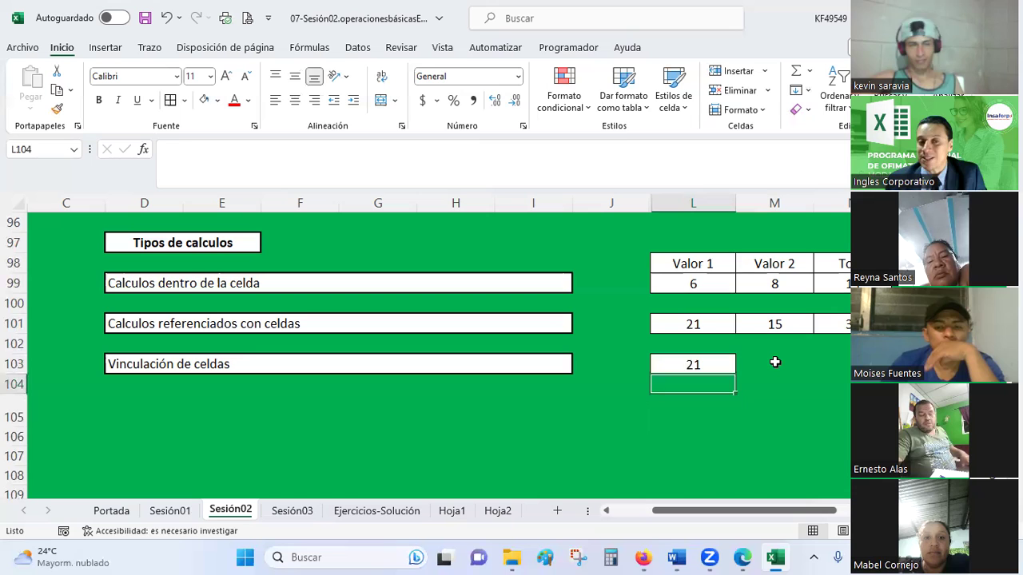
key("Up")
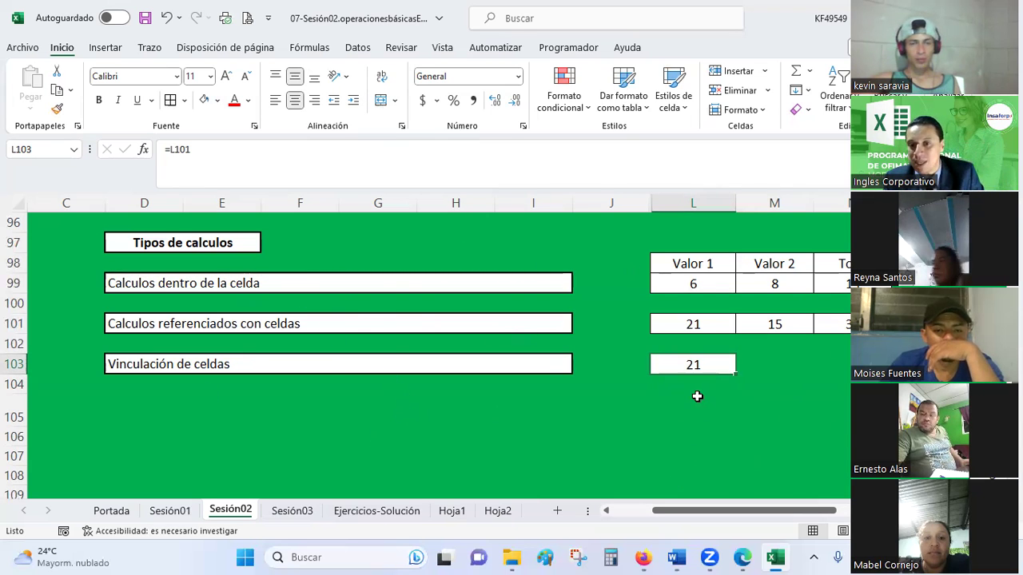
- Copy L103's boxed format onto L105 with Format Painter
left_click(694, 399)
left_click(692, 364)
left_click(57, 109)
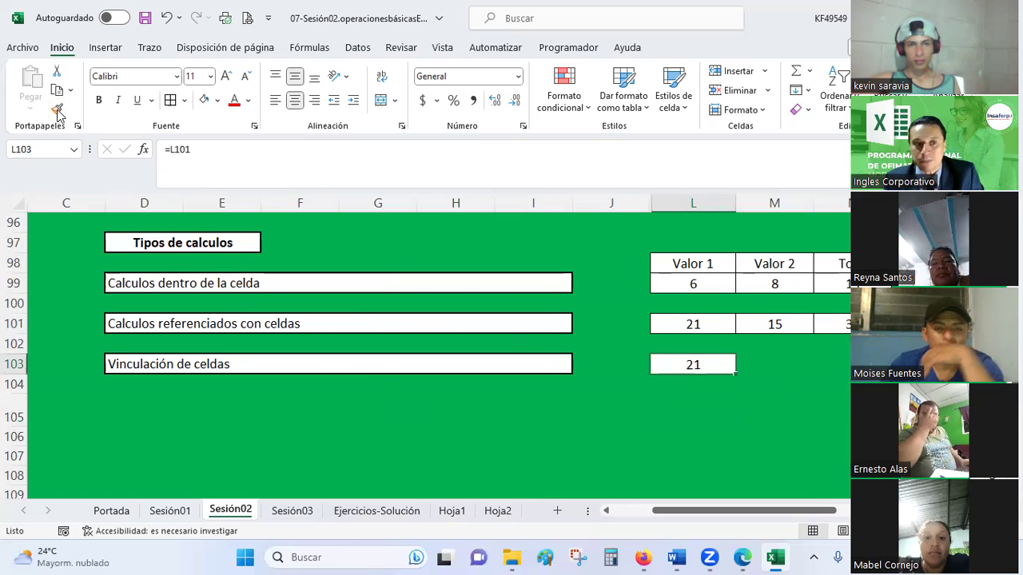
left_click(698, 403)
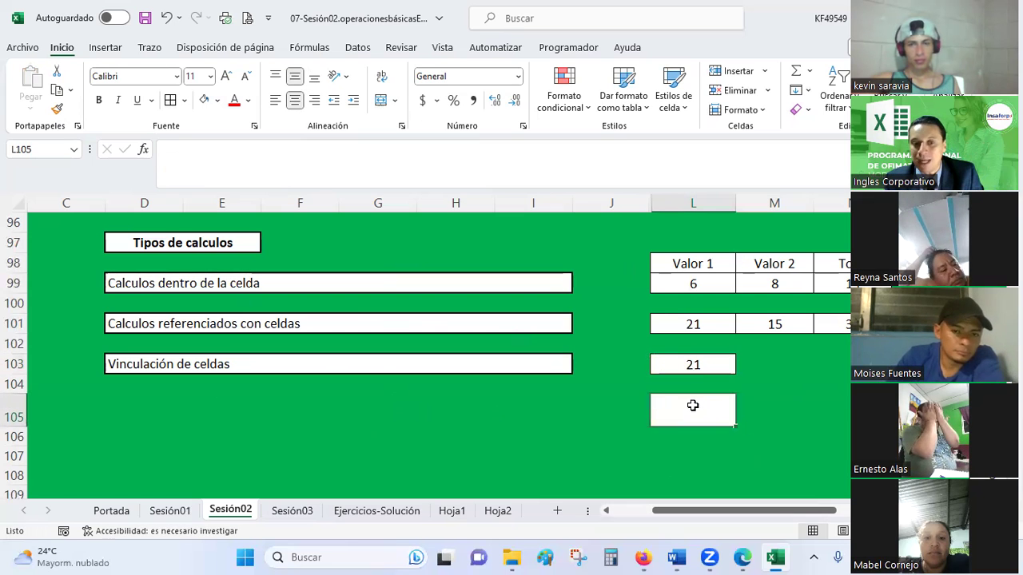
- Look up the multiplication result 40 in cell M19 of the Sesión03 sheet
left_click(274, 514)
scroll(692, 482, "up", 2)
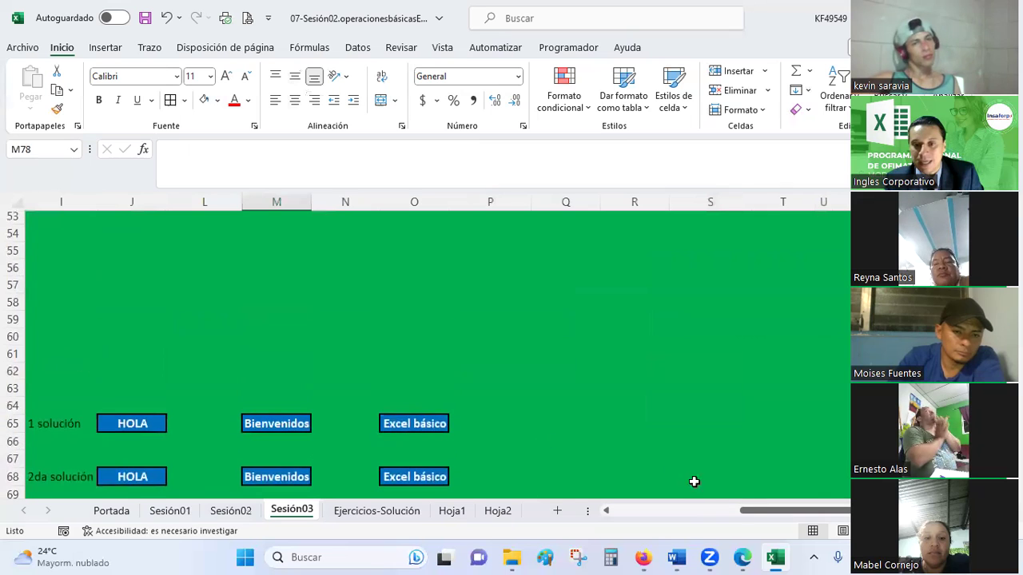
left_click_drag(765, 511, 685, 511)
scroll(487, 311, "up", 5)
scroll(488, 311, "up", 7)
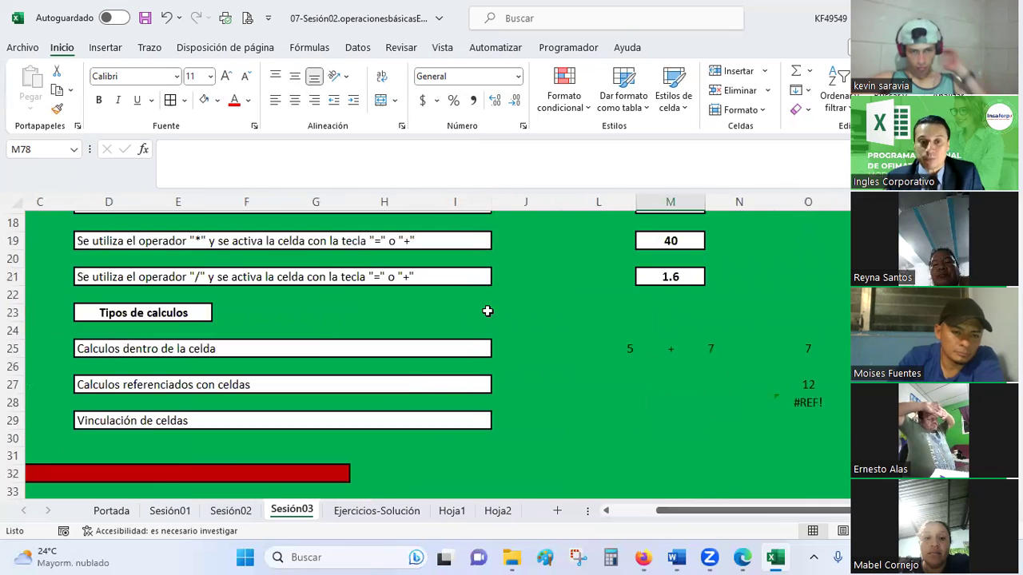
scroll(488, 311, "up", 5)
scroll(488, 311, "down", 3)
scroll(489, 310, "down", 1)
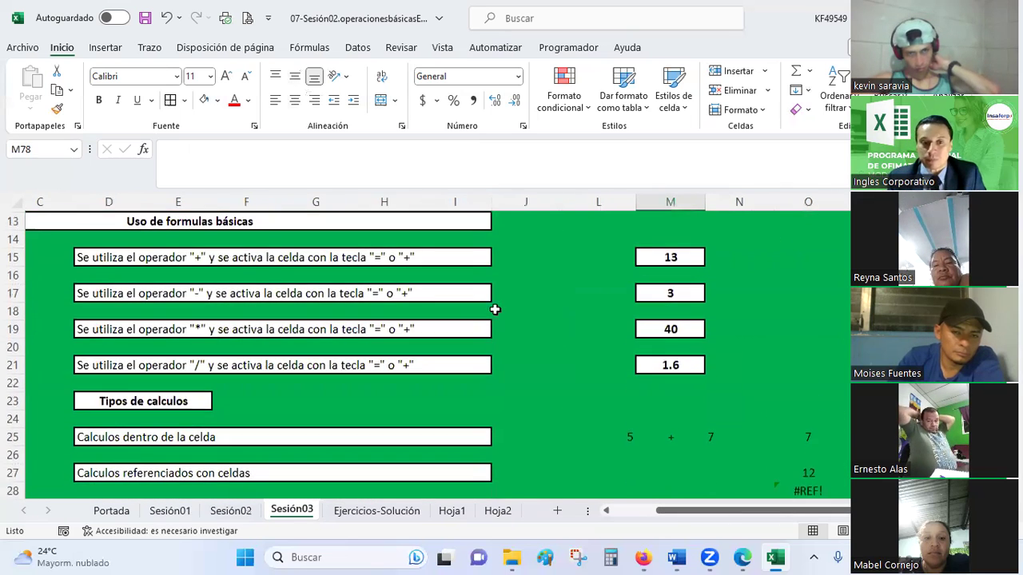
scroll(631, 282, "up", 4)
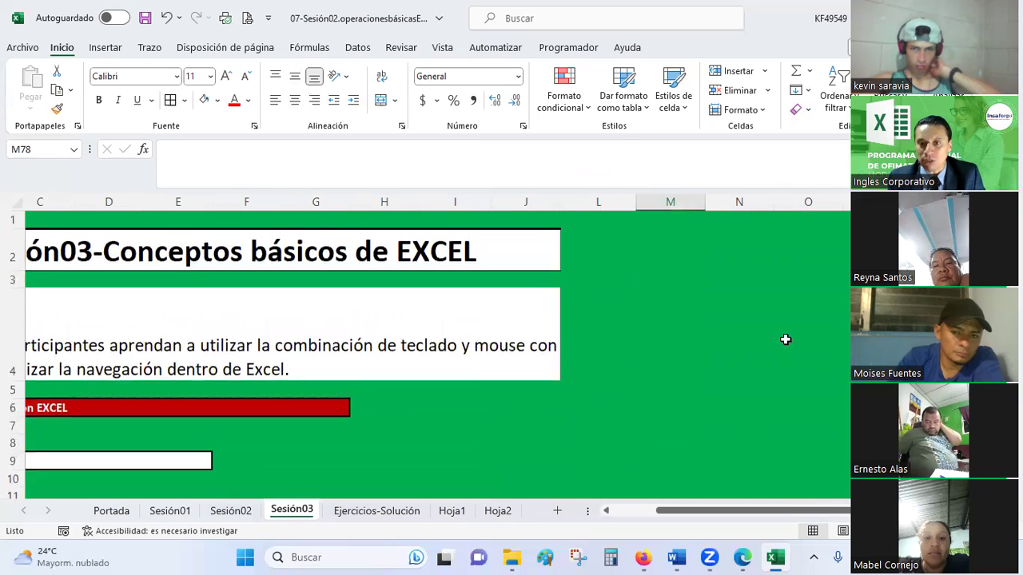
left_click(777, 327)
scroll(717, 391, "down", 3)
scroll(709, 385, "down", 1)
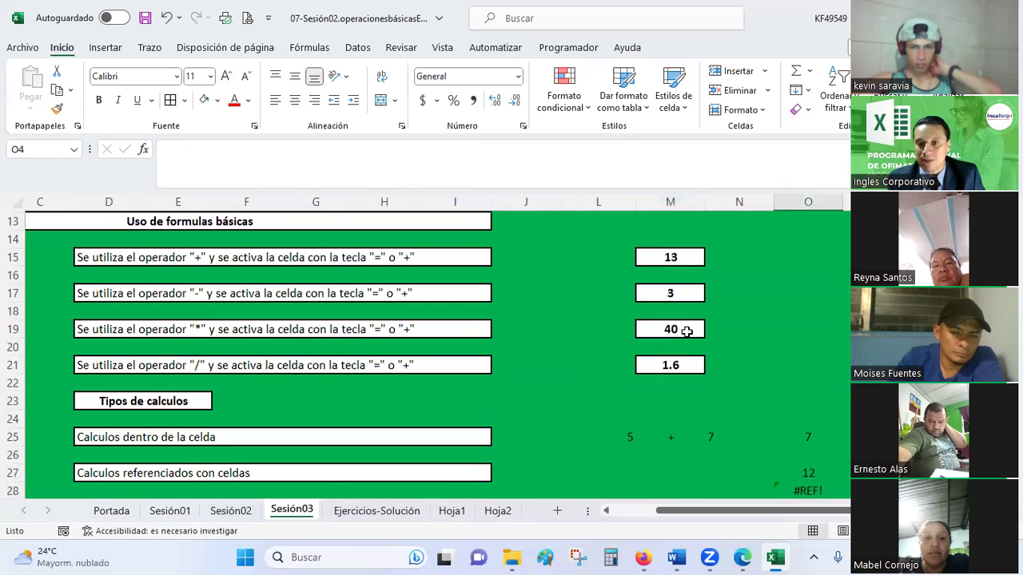
left_click(680, 330)
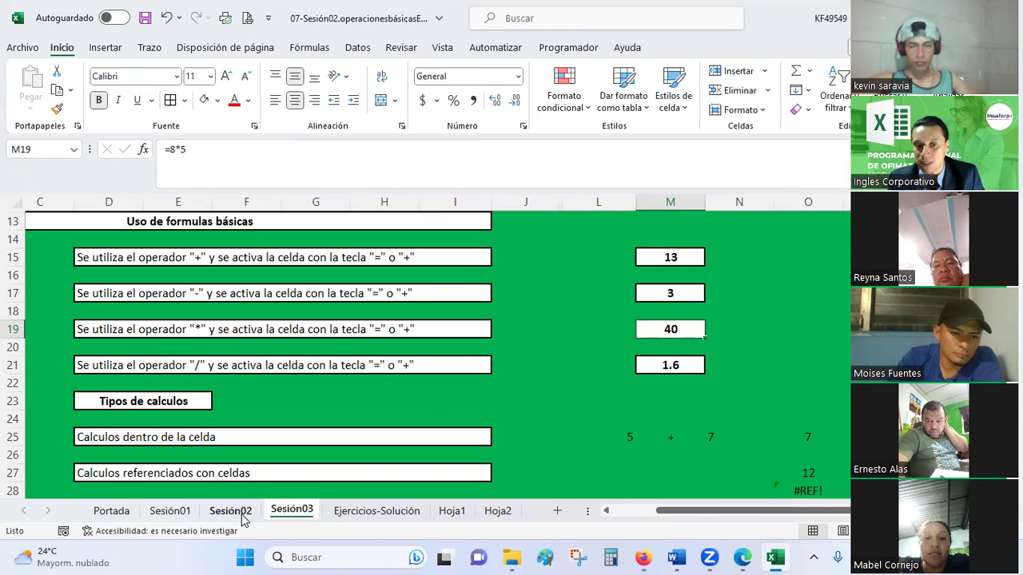
left_click(232, 511)
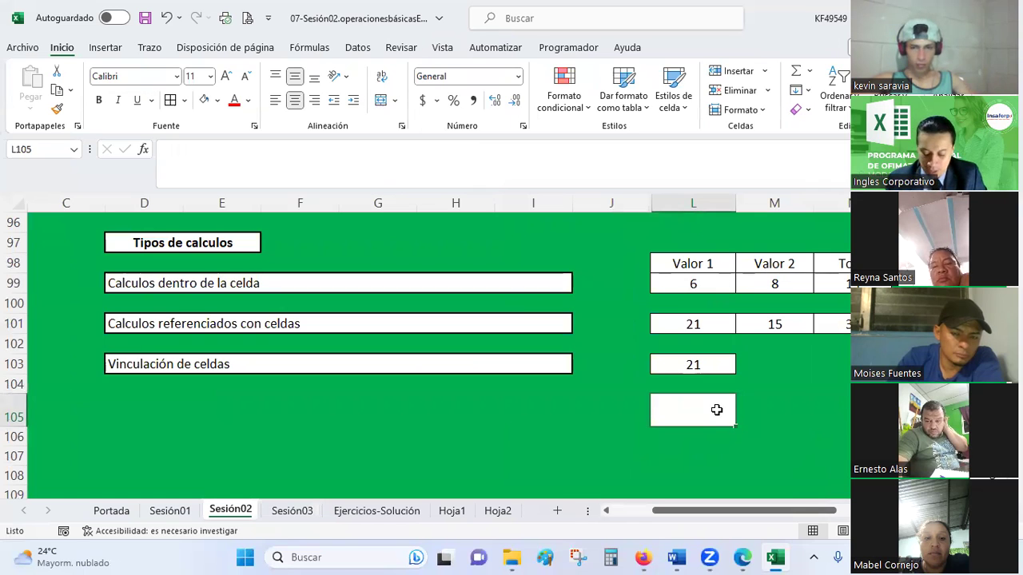
- Enter =Sesión03!M19 in L105 by picking M19 on the Sesión03 sheet
type("=")
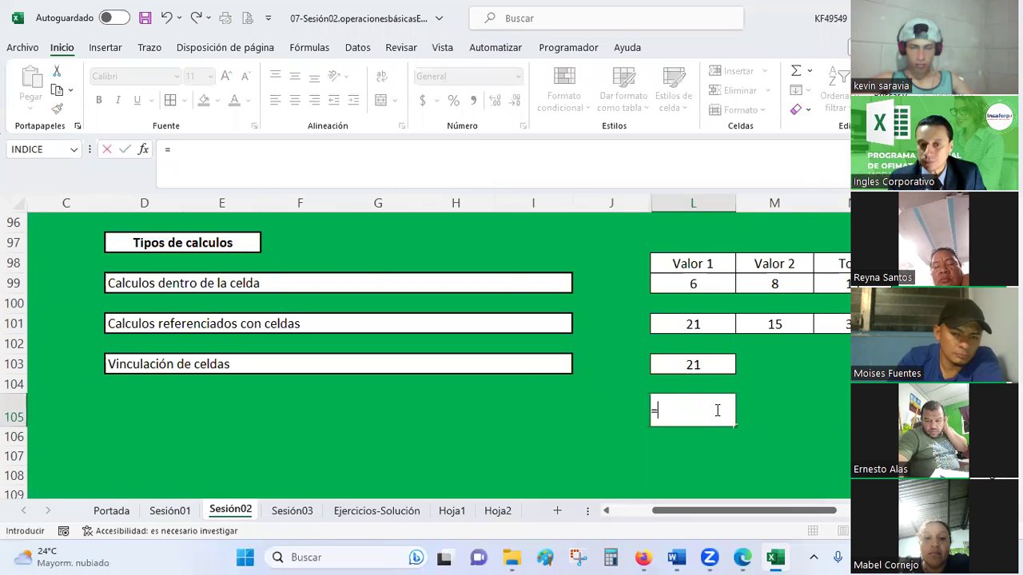
left_click(284, 514)
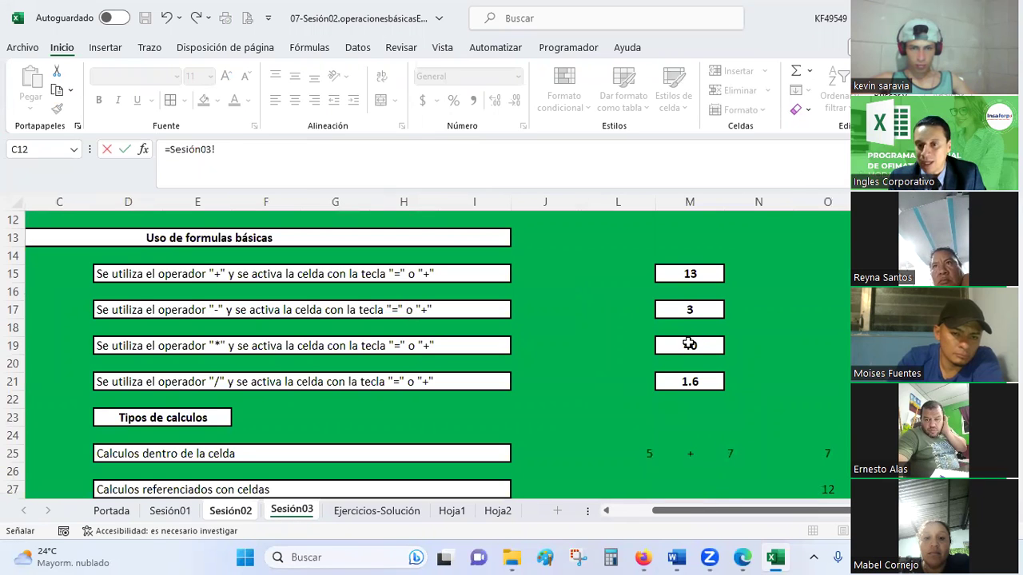
left_click(689, 344)
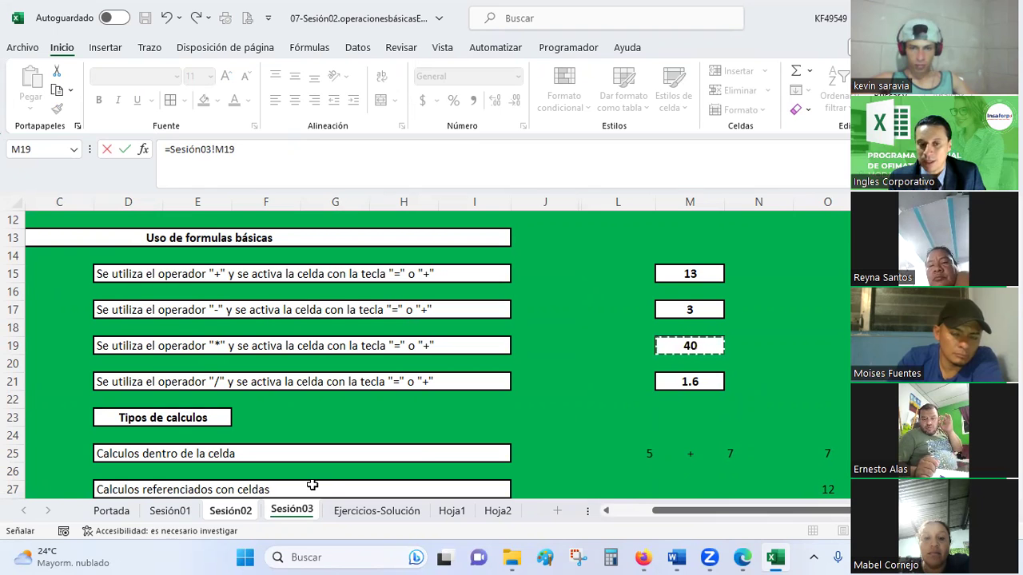
key("Return")
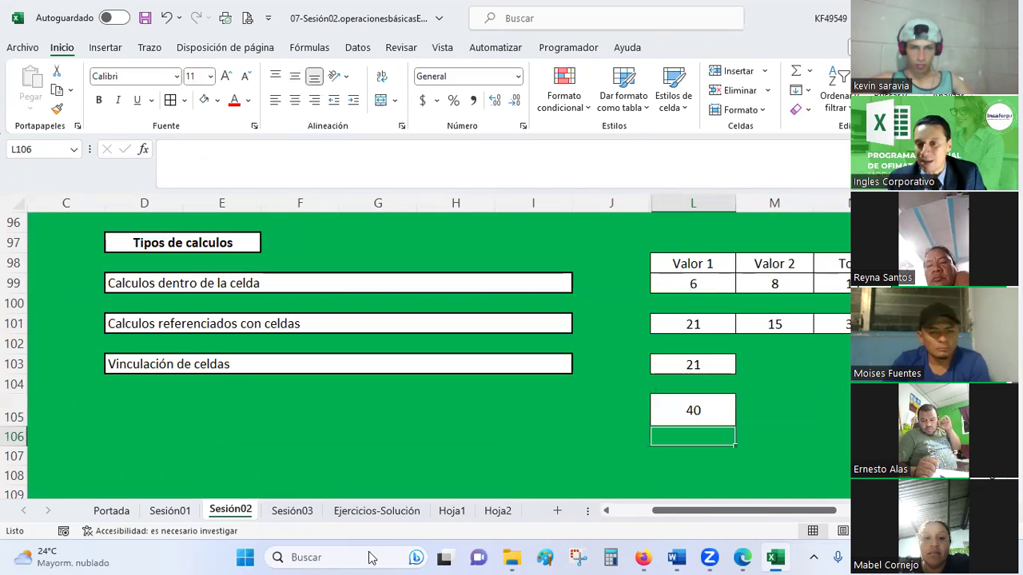
- Open L105 in edit mode to display its =Sesión03!M19 formula
left_click(723, 411)
double_click(722, 411)
key("Escape")
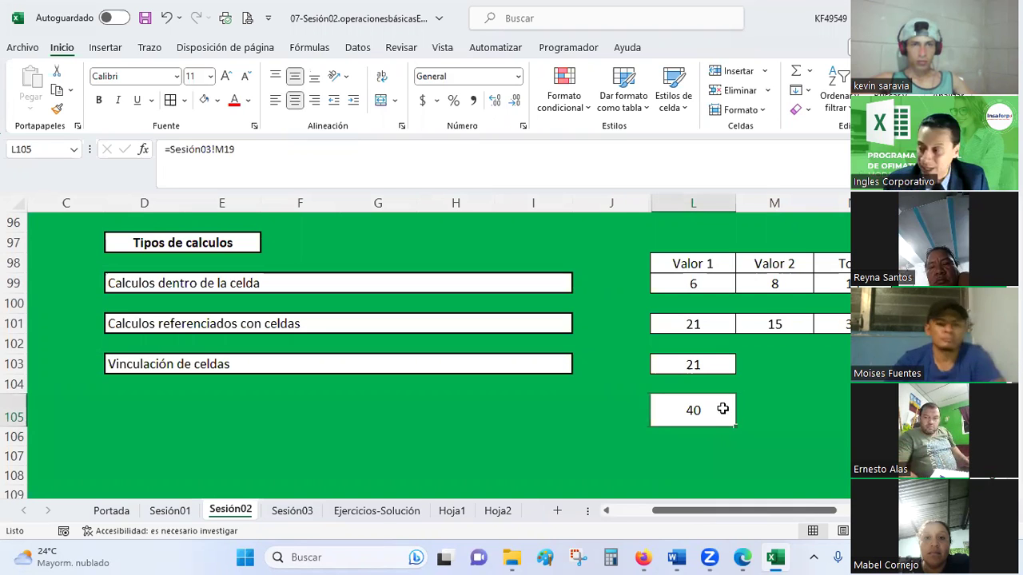
double_click(723, 410)
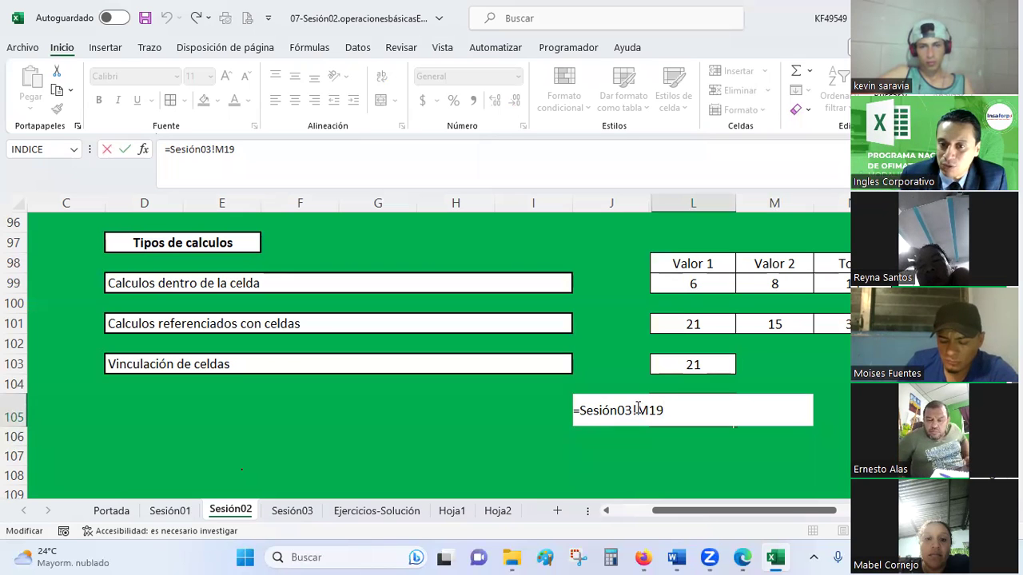
- Highlight the Sesión03 sheet name and M19 address in L105's formula, then exit editing
left_click_drag(638, 409, 582, 410)
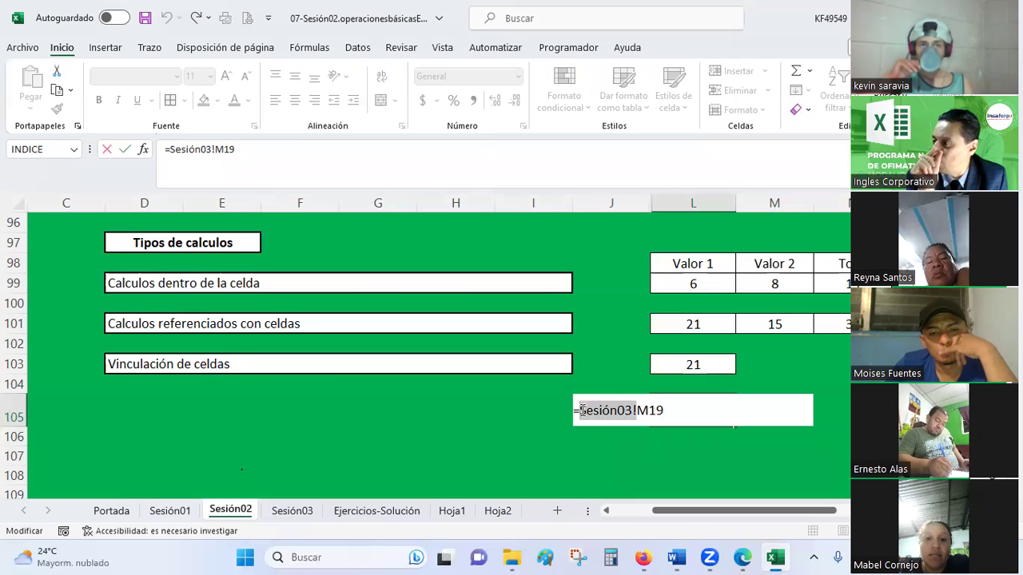
left_click(639, 410)
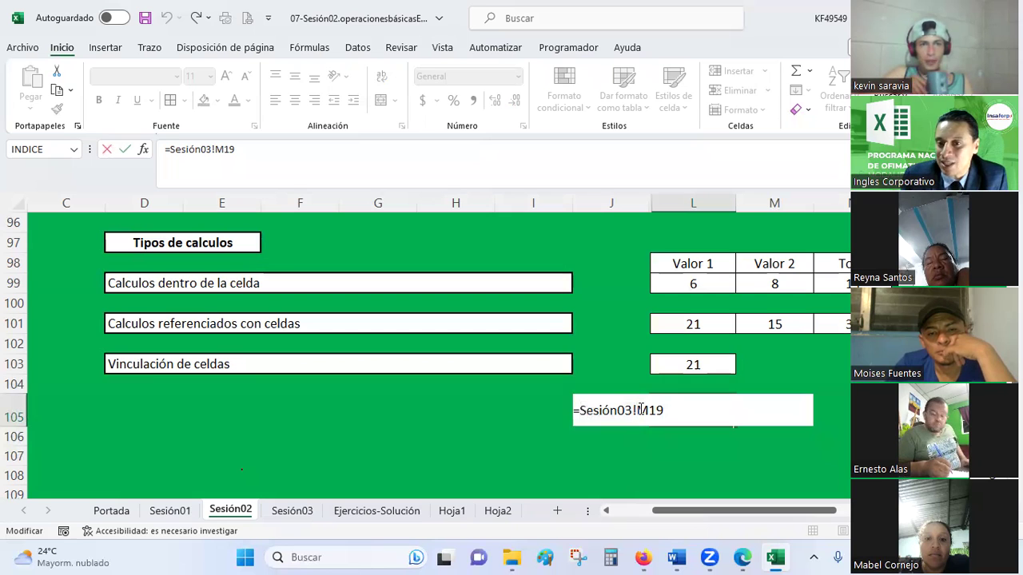
left_click_drag(641, 410, 683, 415)
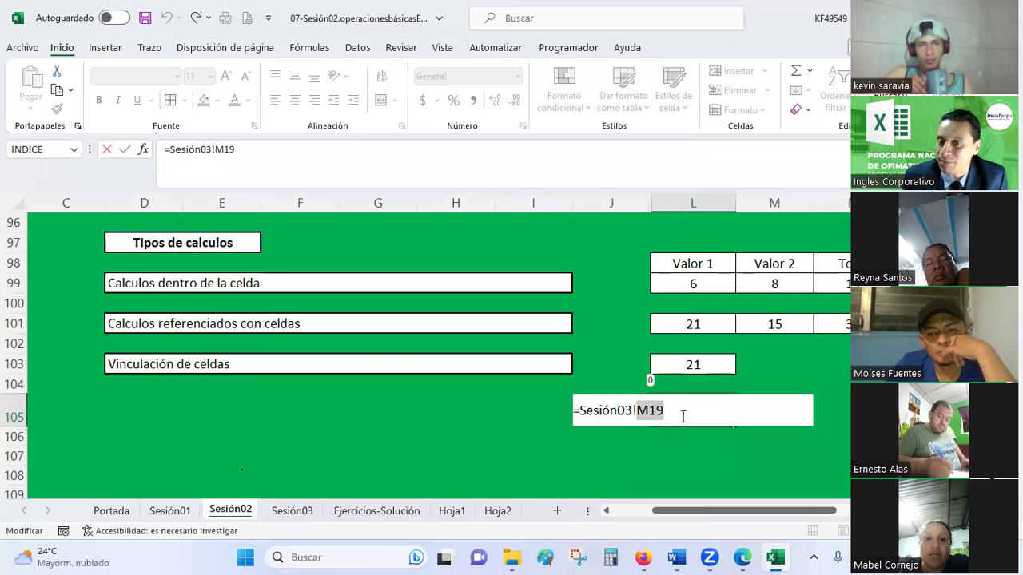
left_click(638, 411)
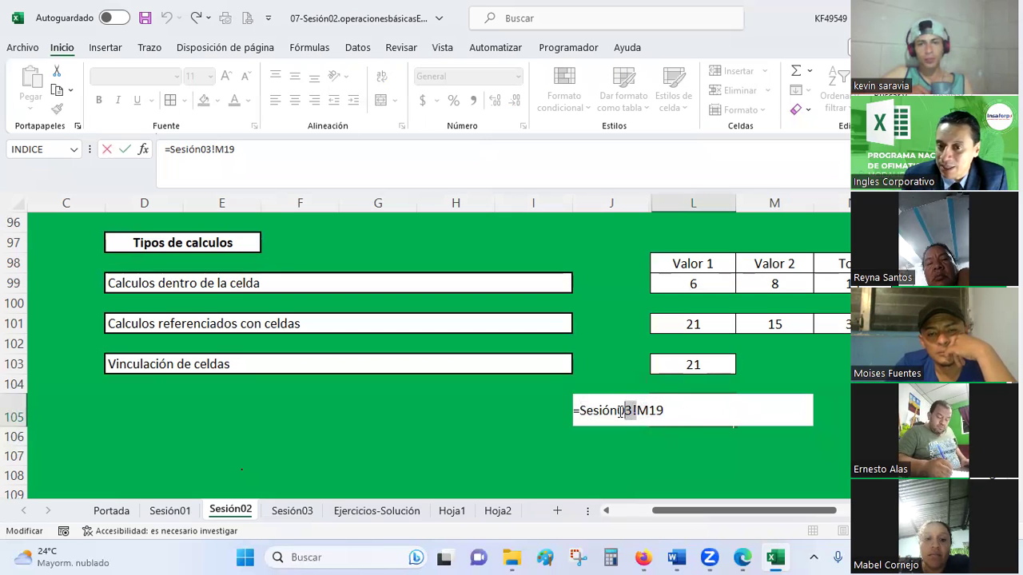
left_click_drag(621, 410, 581, 412)
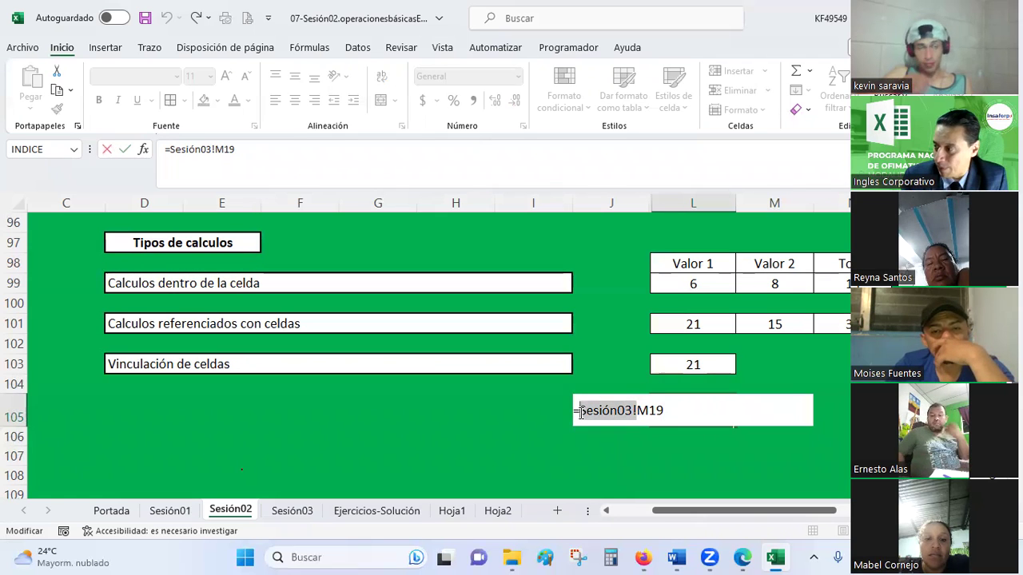
key("Escape")
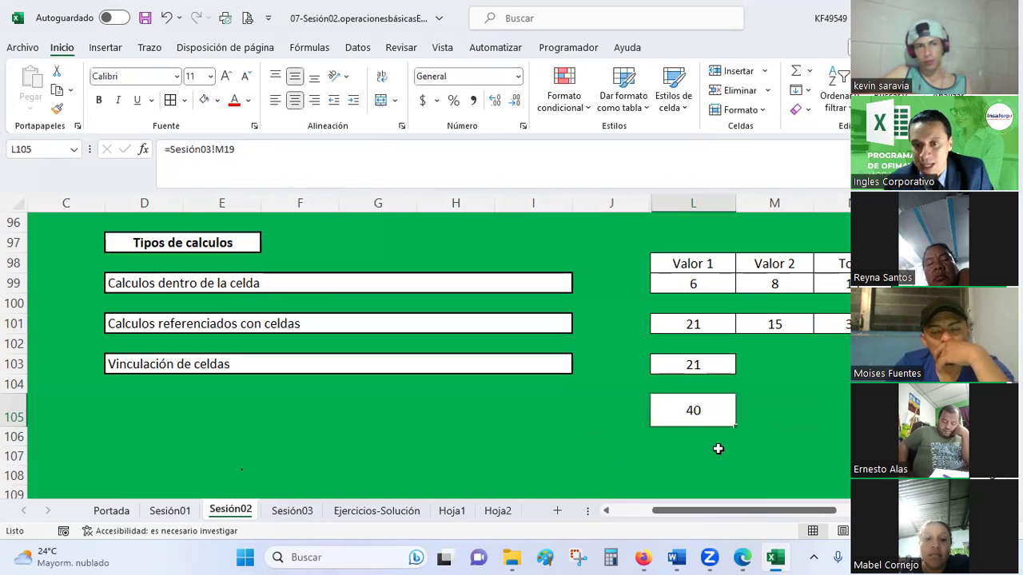
left_click(708, 458)
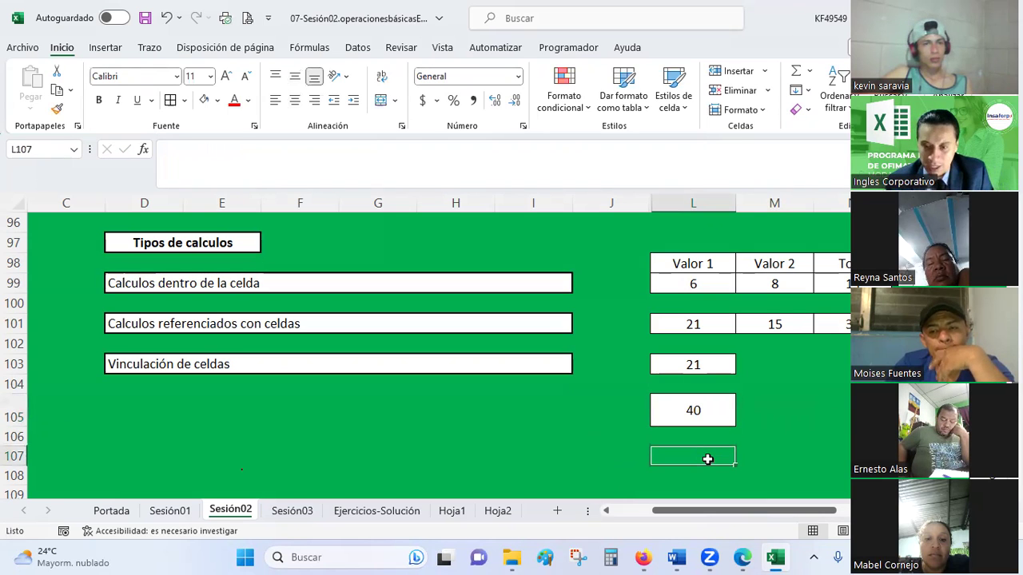
- Type =Sesión03!M19 by hand into L107 so it displays 40
type("=Sesión03!")
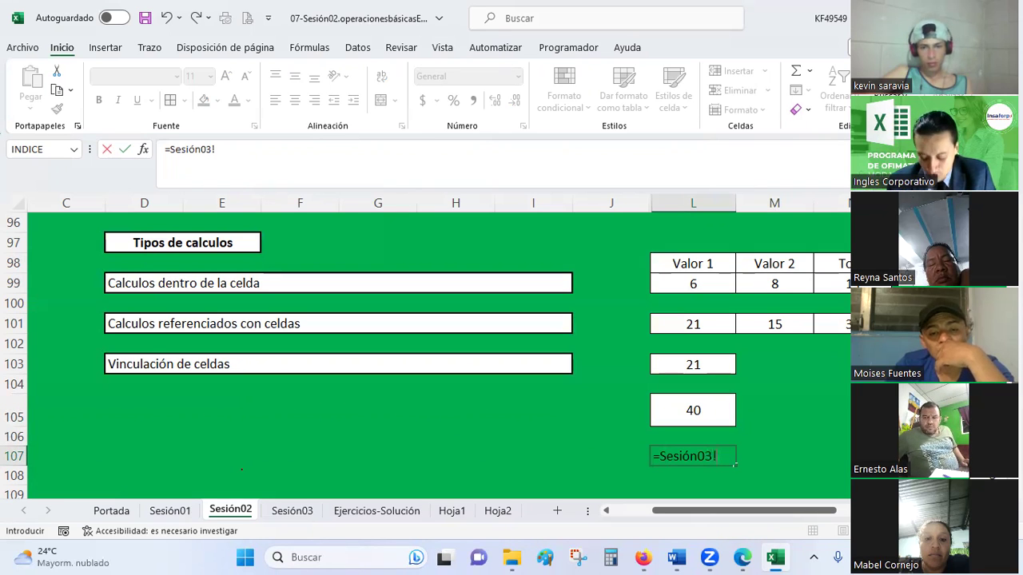
key("Escape")
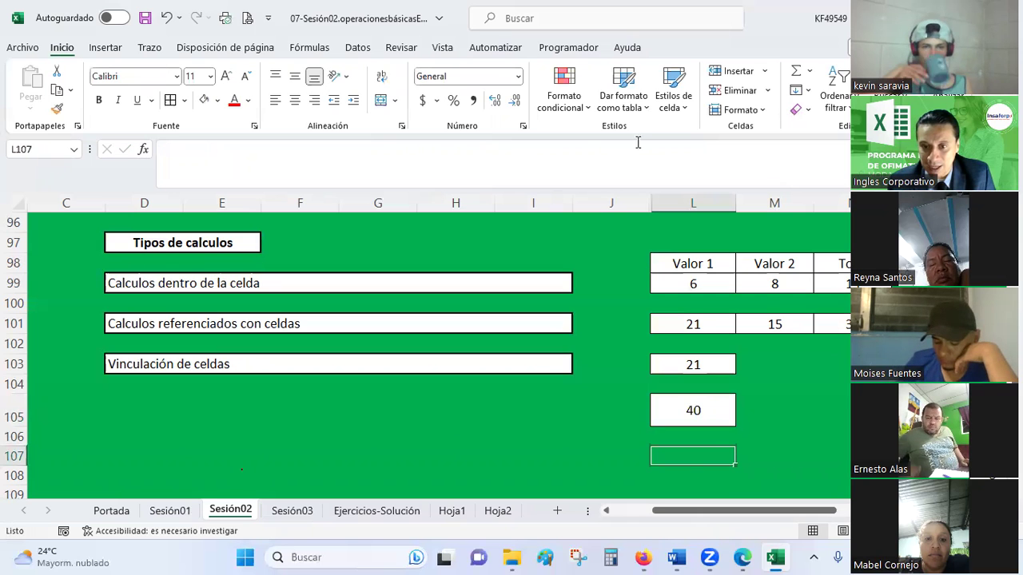
left_click(699, 412)
left_click(700, 443)
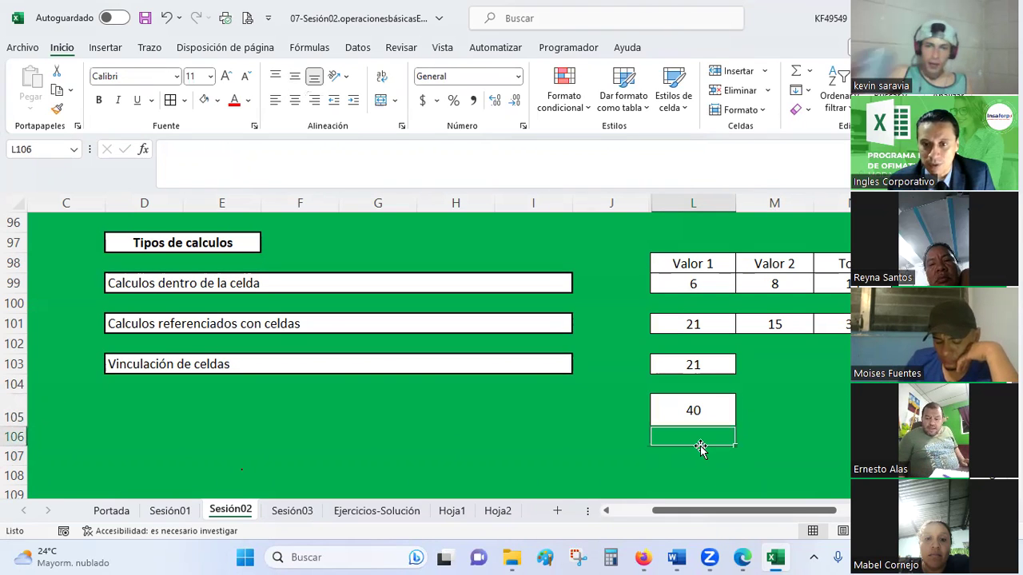
key("Down")
type("=")
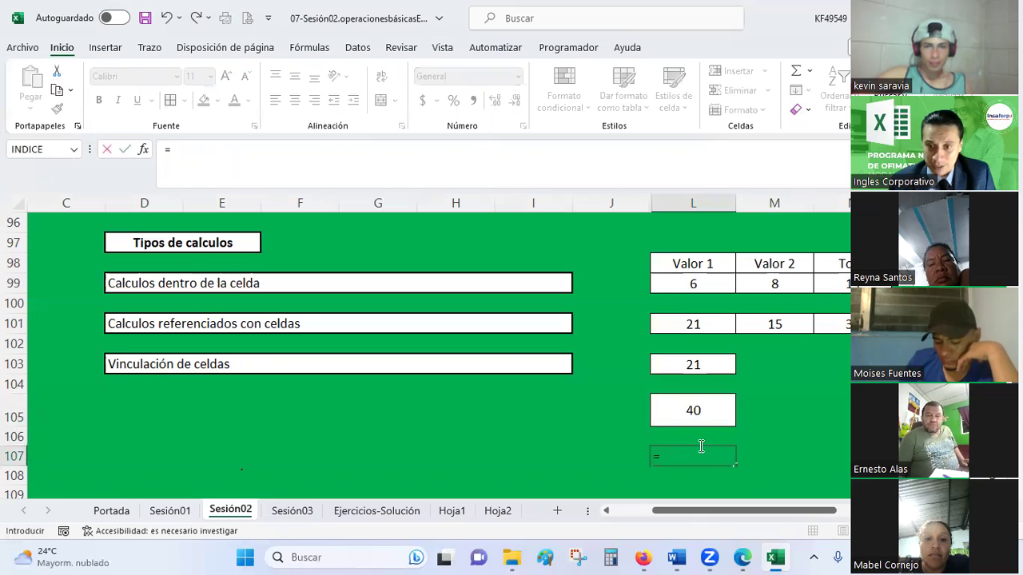
type("se")
key("BackSpace")
type("ESI")
key("BackSpace")
key("BackSpace")
key("BackSpace")
key("BackSpace")
type("Sesión03!m19")
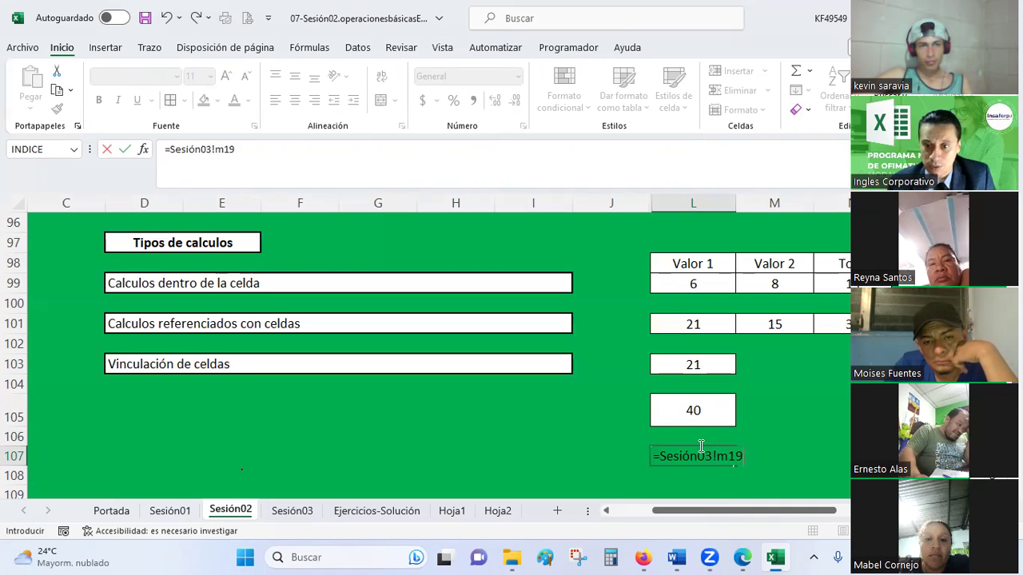
key("Return")
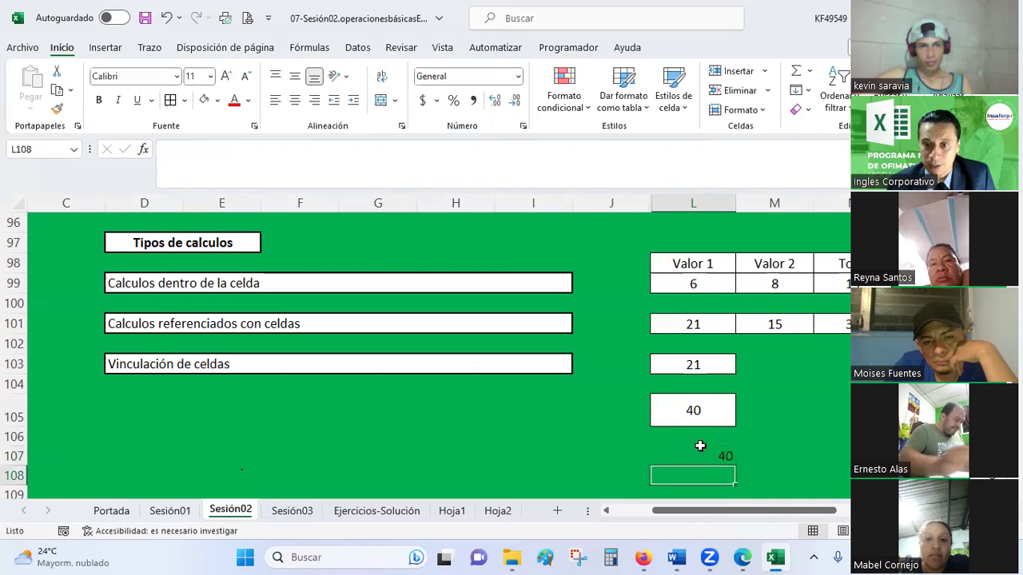
- Centre L107's value both horizontally and vertically
left_click(692, 455)
left_click(293, 100)
left_click(295, 80)
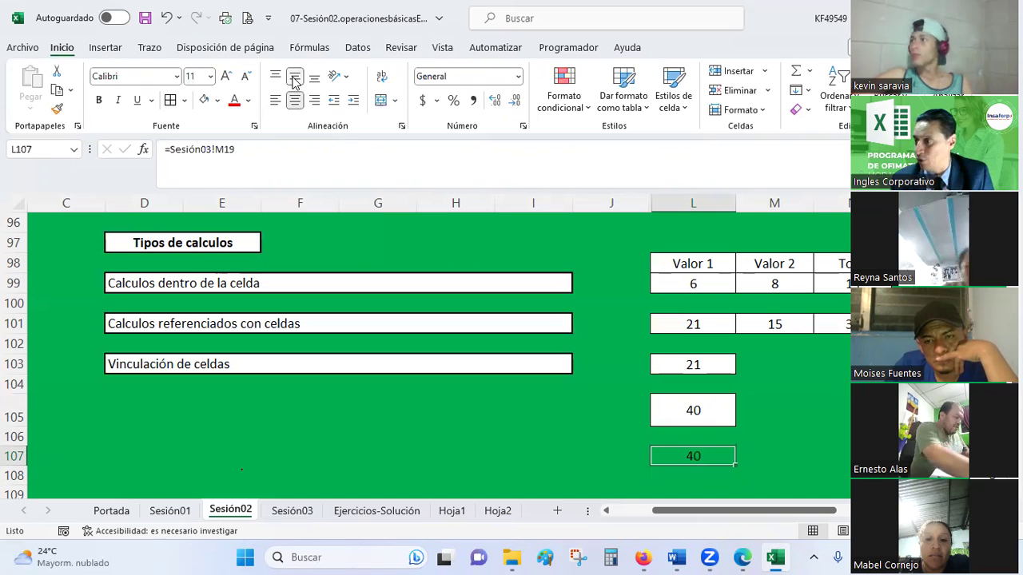
left_click(715, 413)
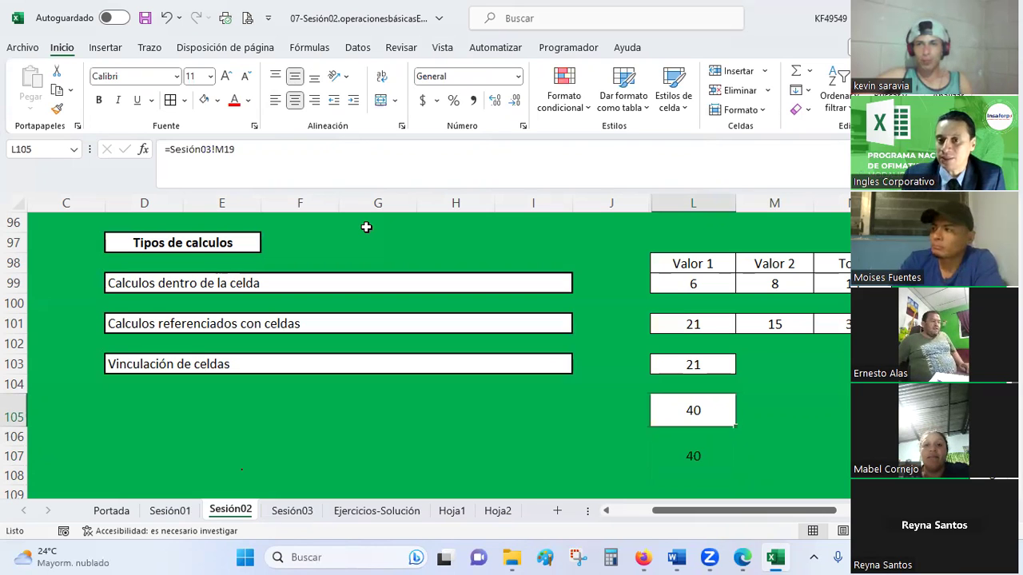
left_click(685, 257)
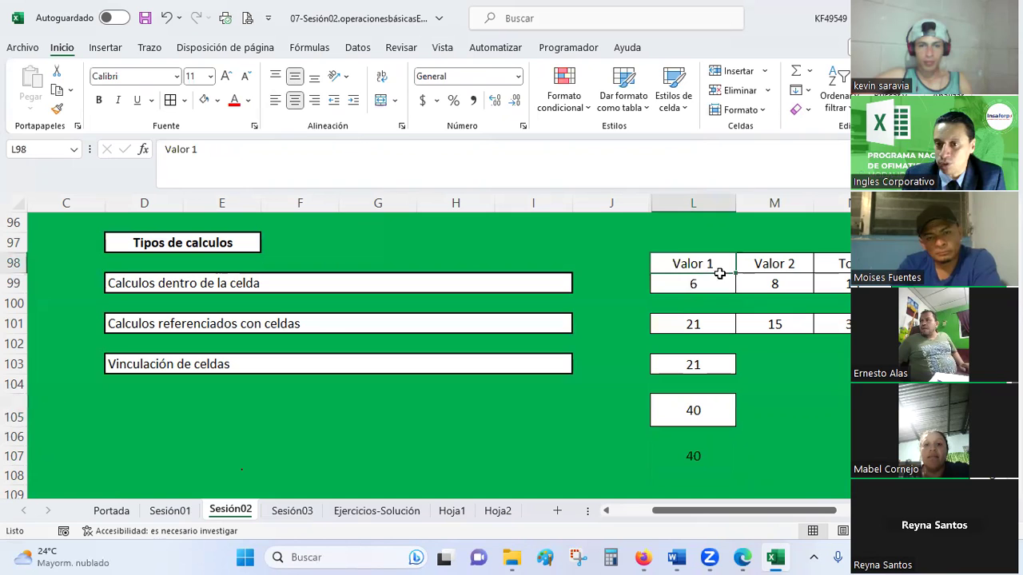
left_click_drag(685, 257, 838, 286)
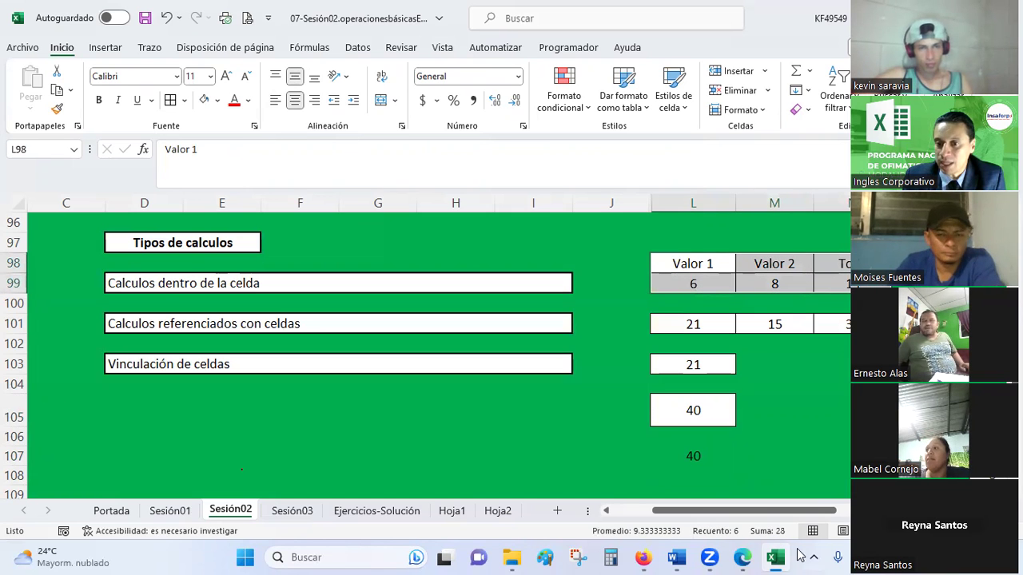
left_click_drag(703, 511, 756, 511)
left_click(389, 264)
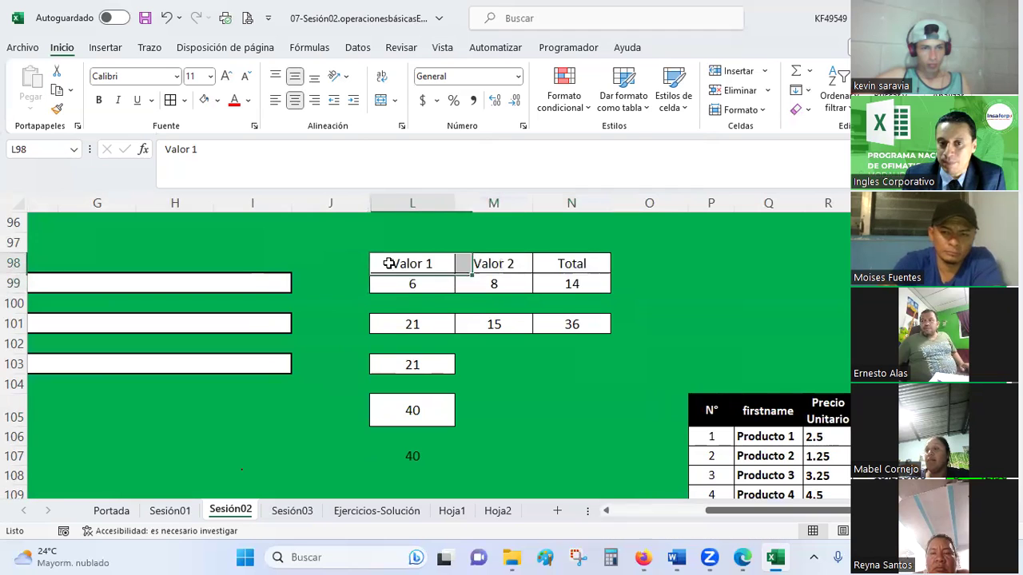
left_click(495, 264)
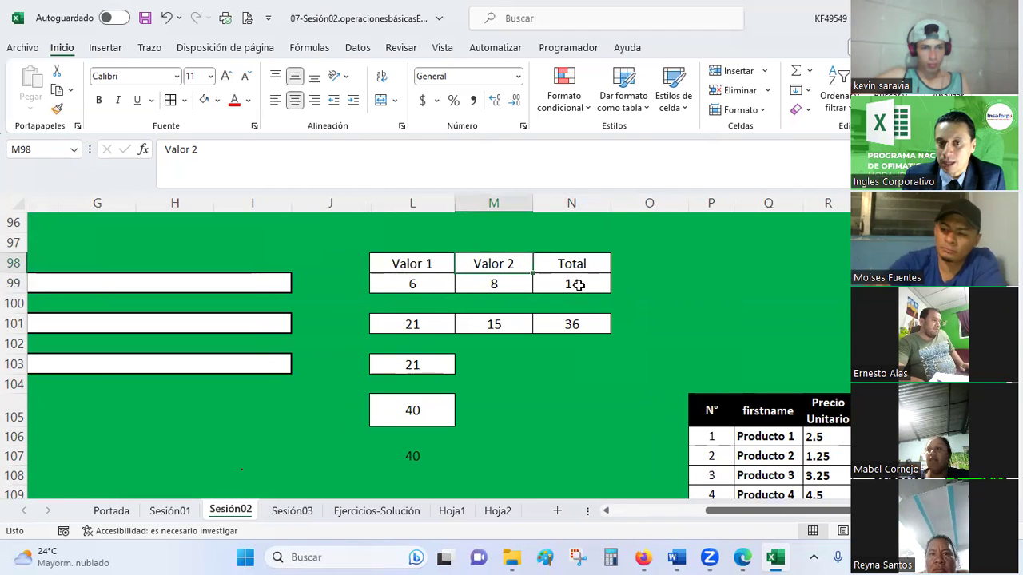
left_click(574, 283)
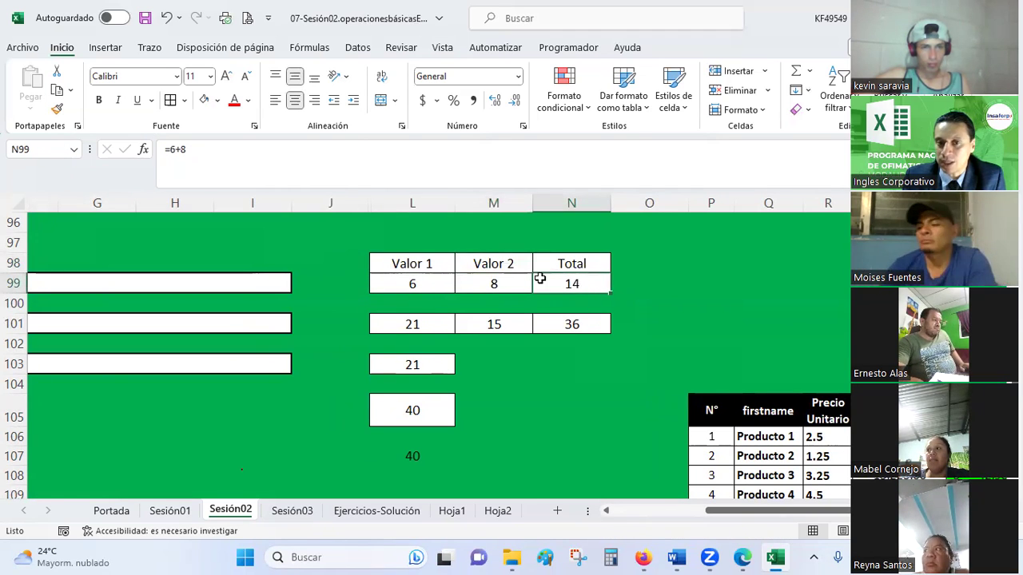
left_click(424, 284)
left_click(495, 283)
left_click(575, 281)
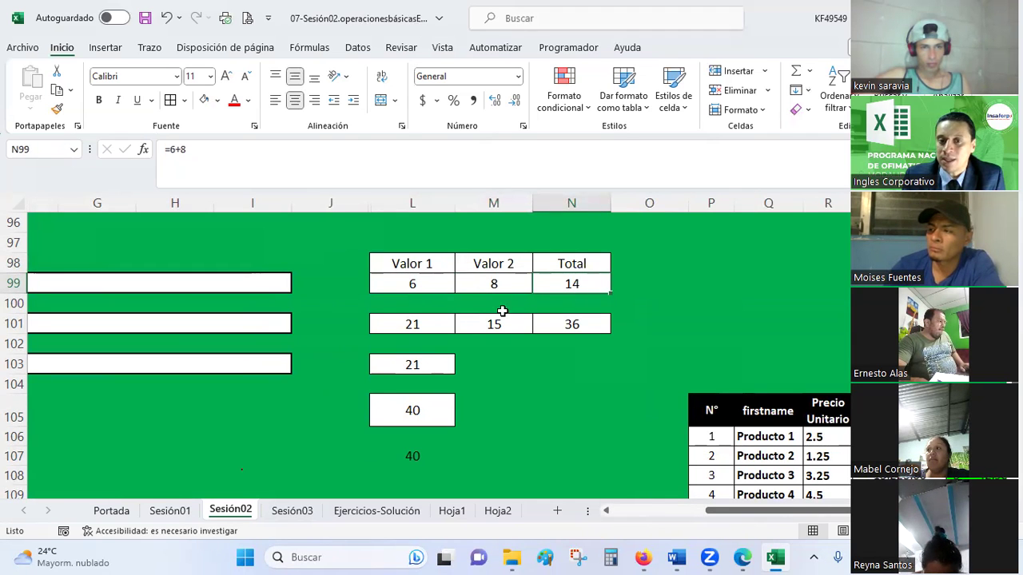
left_click(413, 409)
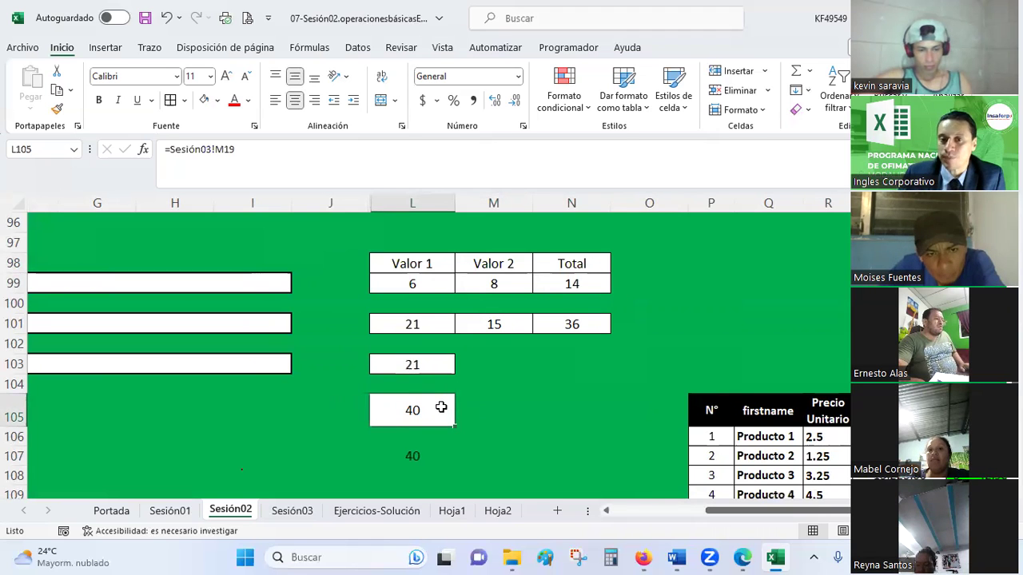
left_click(382, 357)
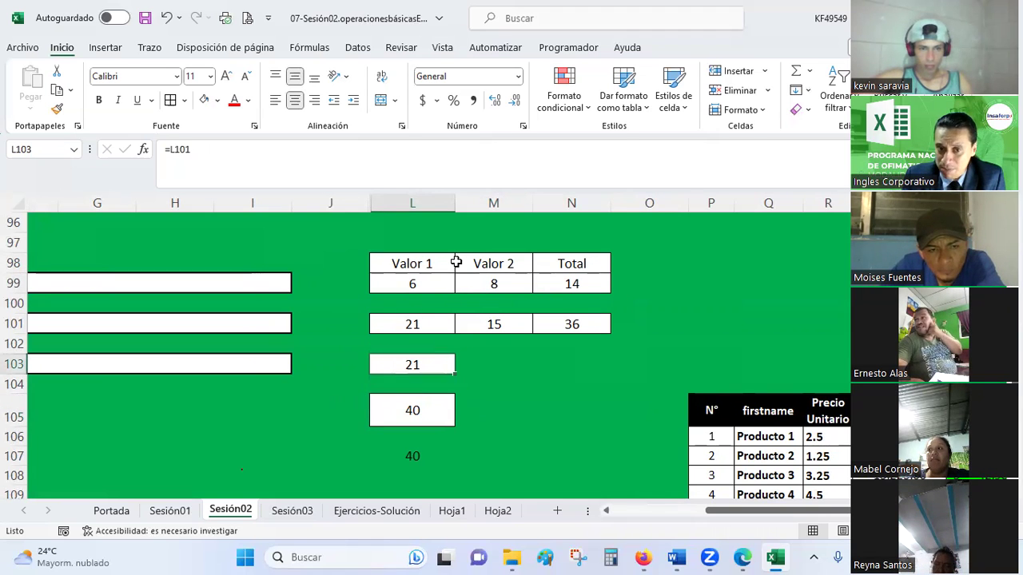
left_click(415, 412)
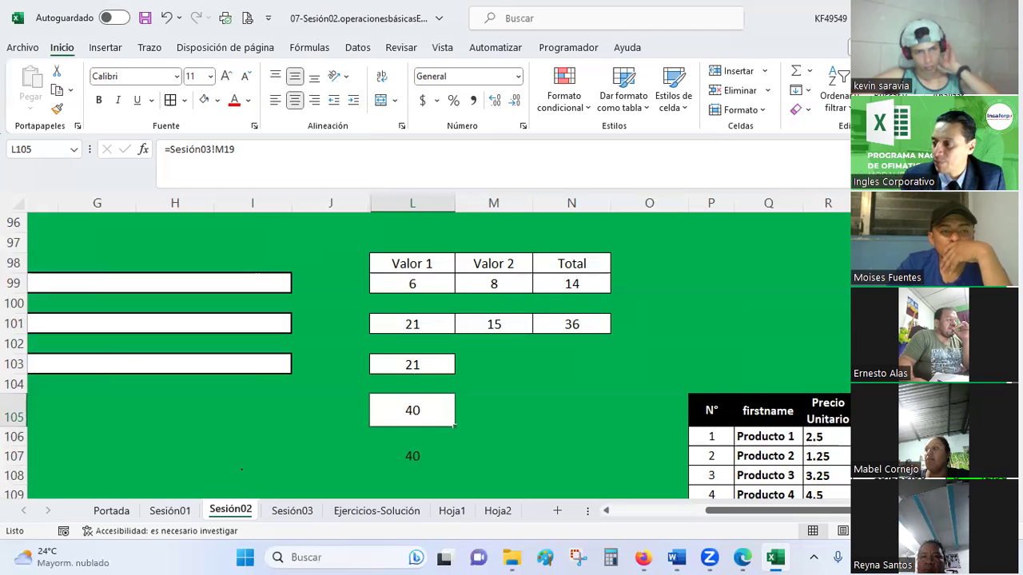
key("alt+Tab")
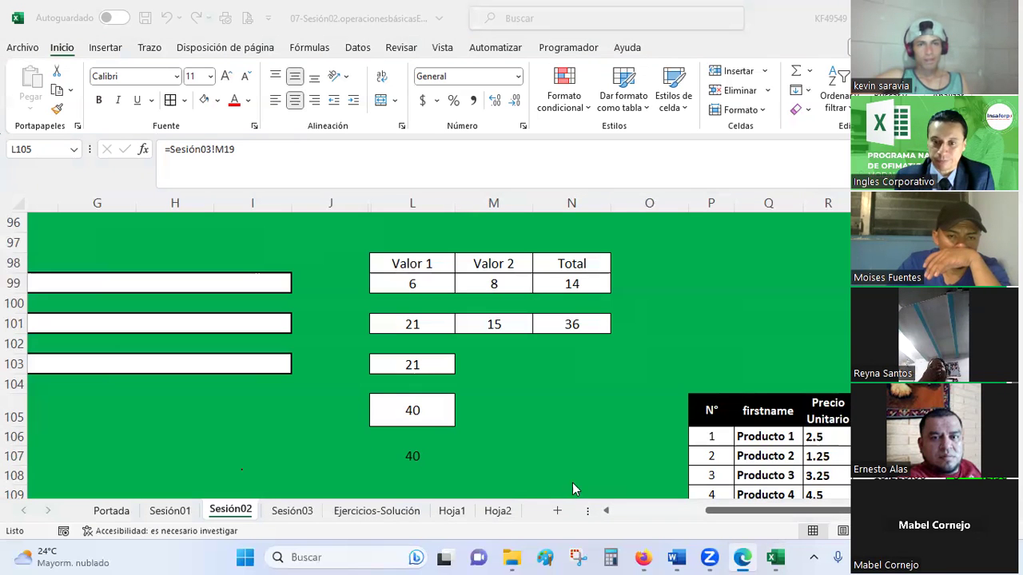
left_click(645, 555)
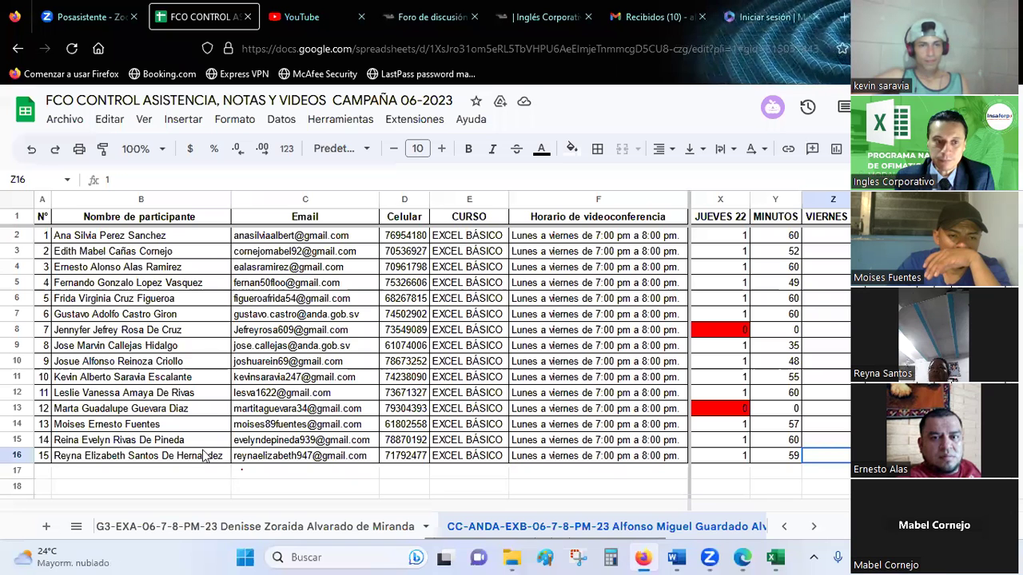
left_click(117, 411)
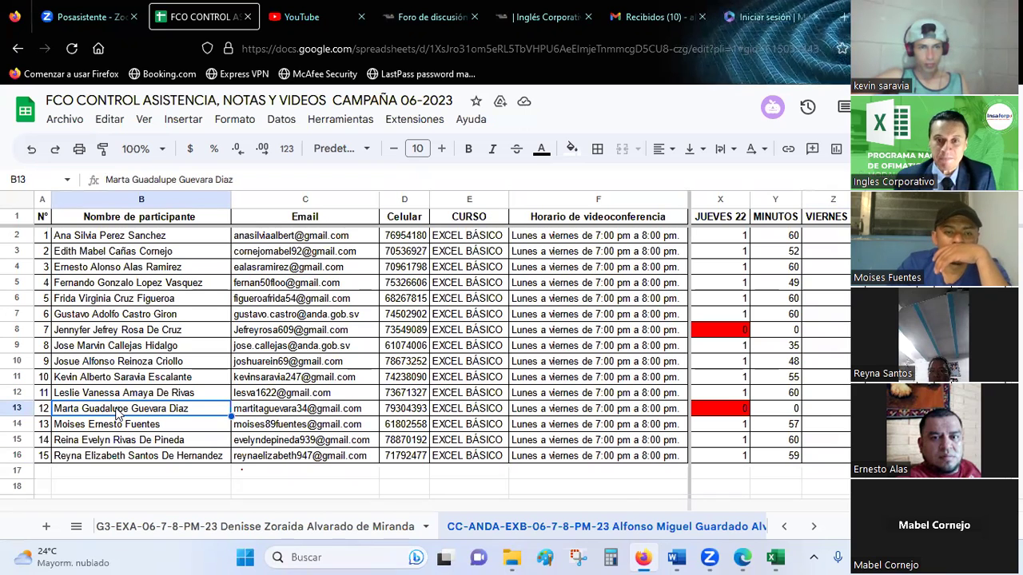
left_click(777, 557)
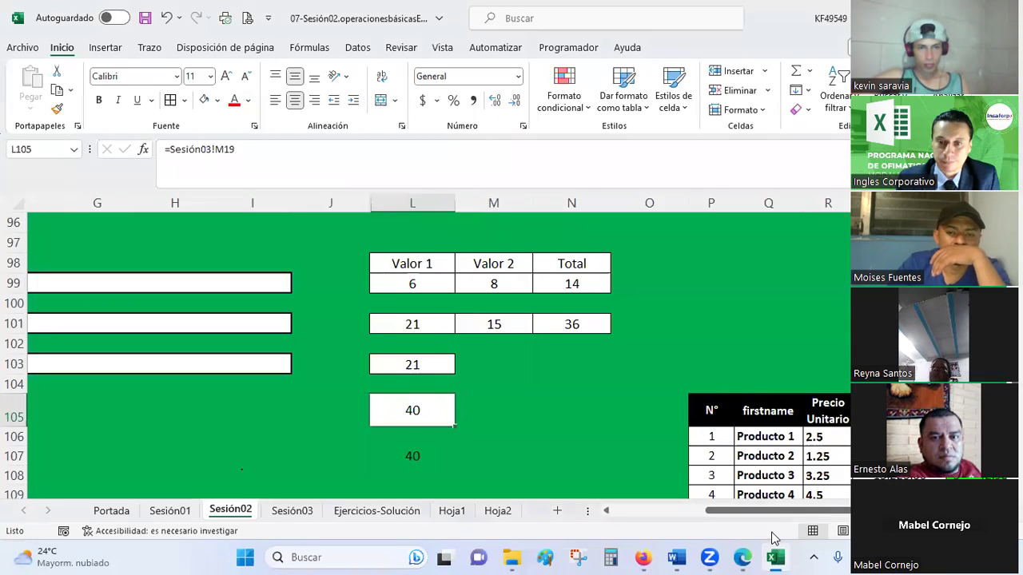
left_click(662, 393)
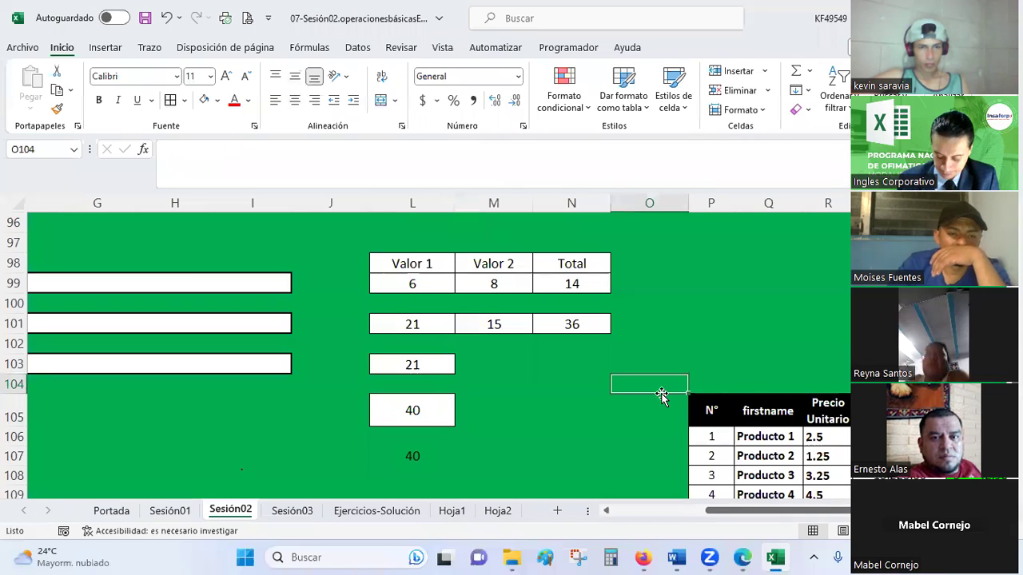
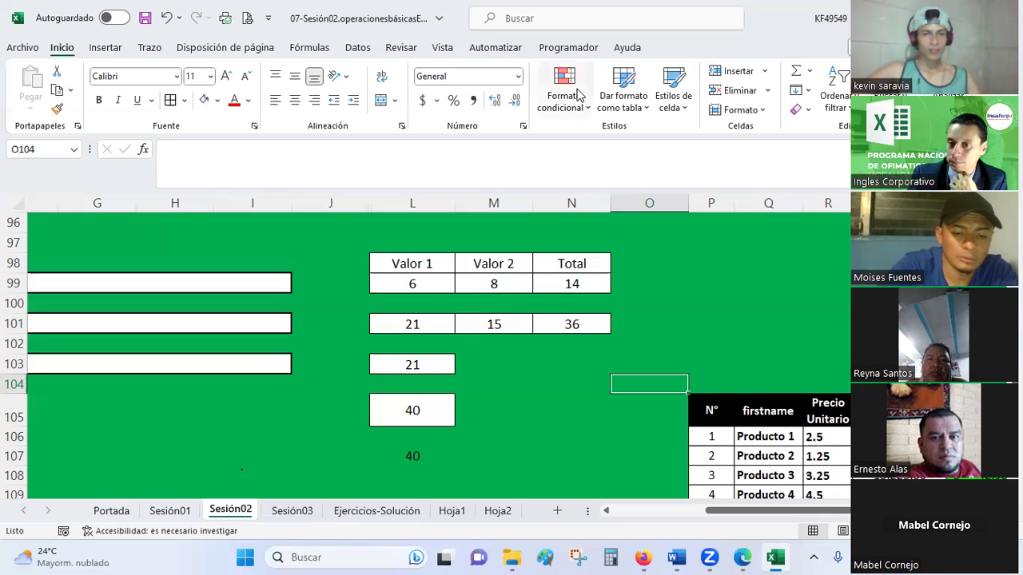
- Scroll right until the product sales table in columns P–U is visible
left_click_drag(747, 513, 799, 521)
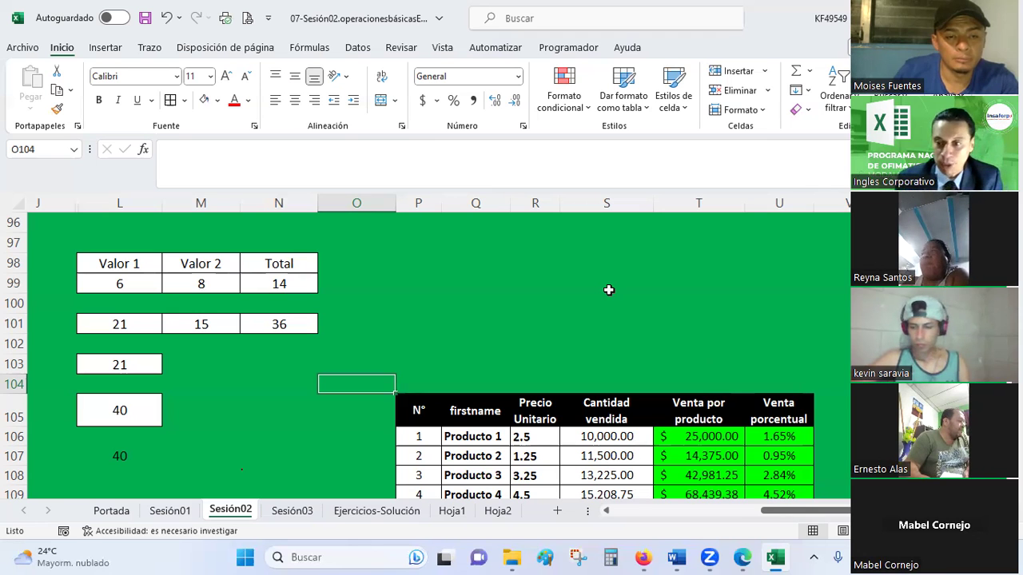
left_click(623, 305)
scroll(622, 304, "down", 3)
scroll(623, 304, "down", 1)
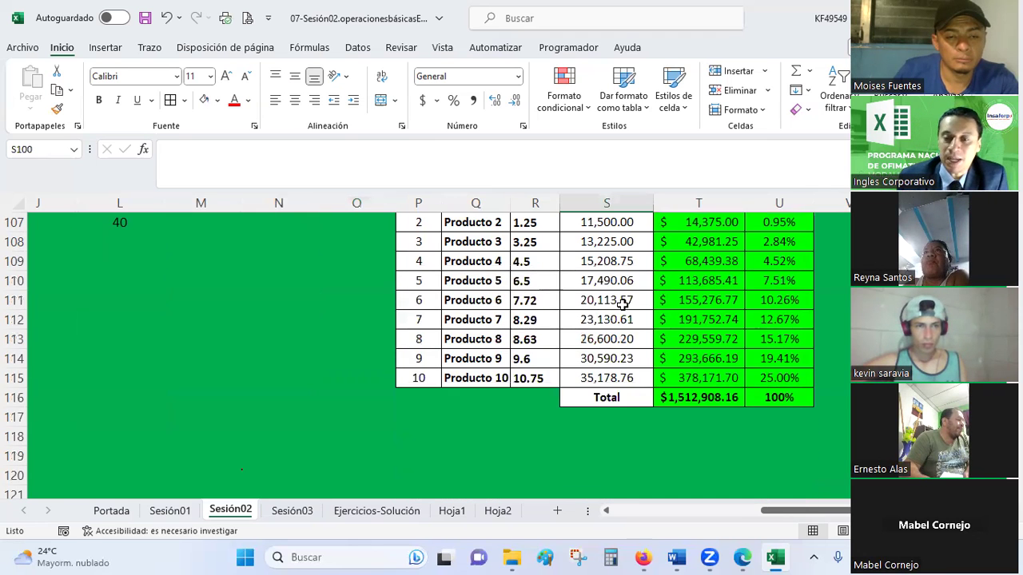
scroll(622, 305, "up", 1)
scroll(622, 305, "up", 1)
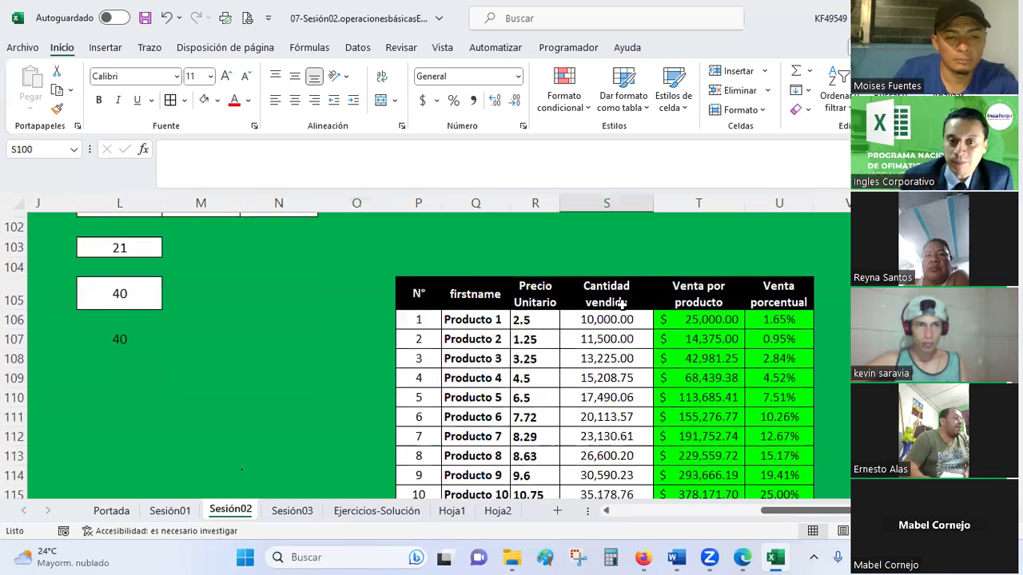
scroll(623, 304, "down", 1)
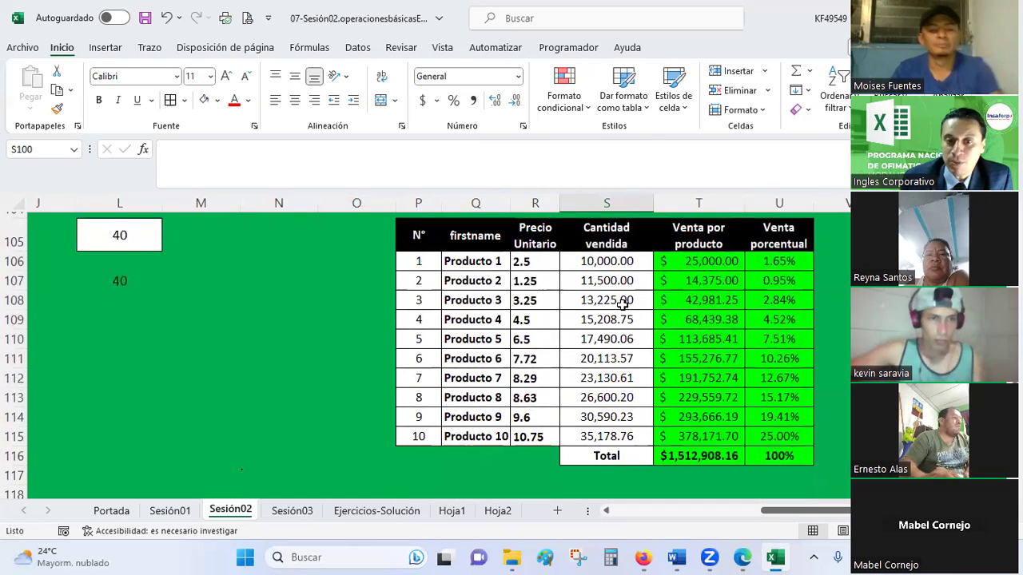
scroll(624, 341, "up", 1)
scroll(623, 341, "down", 1)
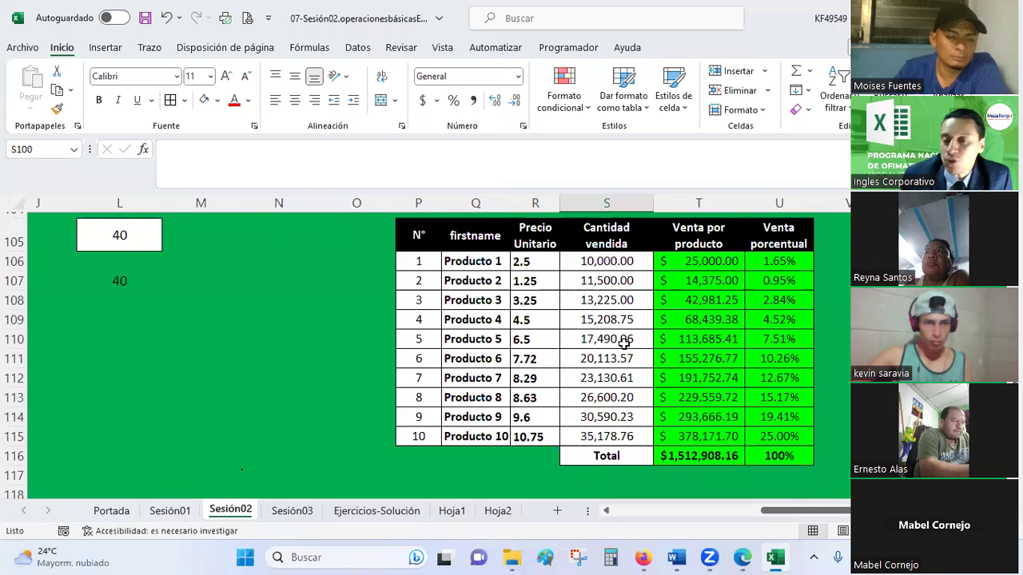
scroll(624, 343, "up", 1)
scroll(624, 339, "down", 1)
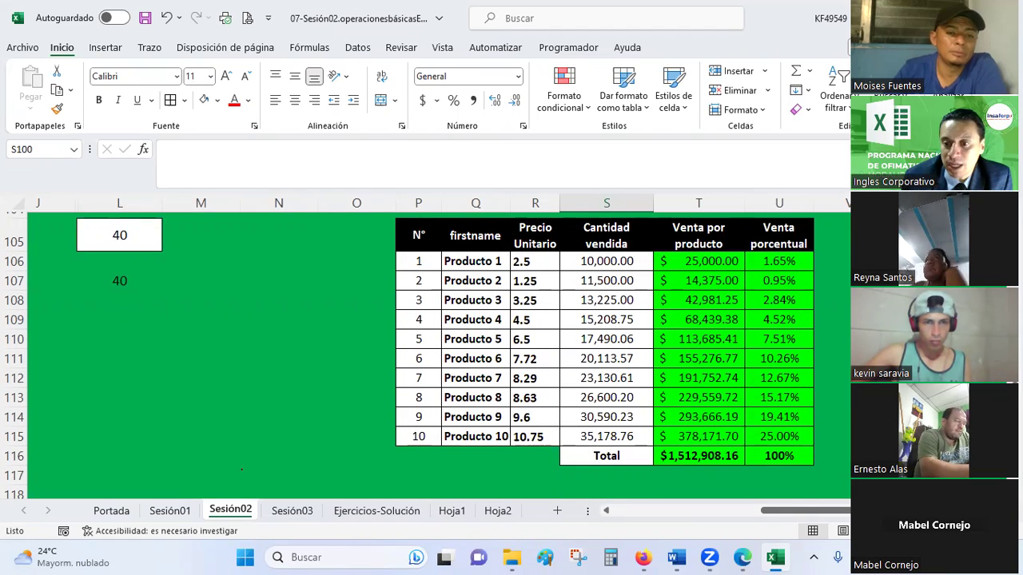
scroll(623, 344, "down", 1, "ctrl")
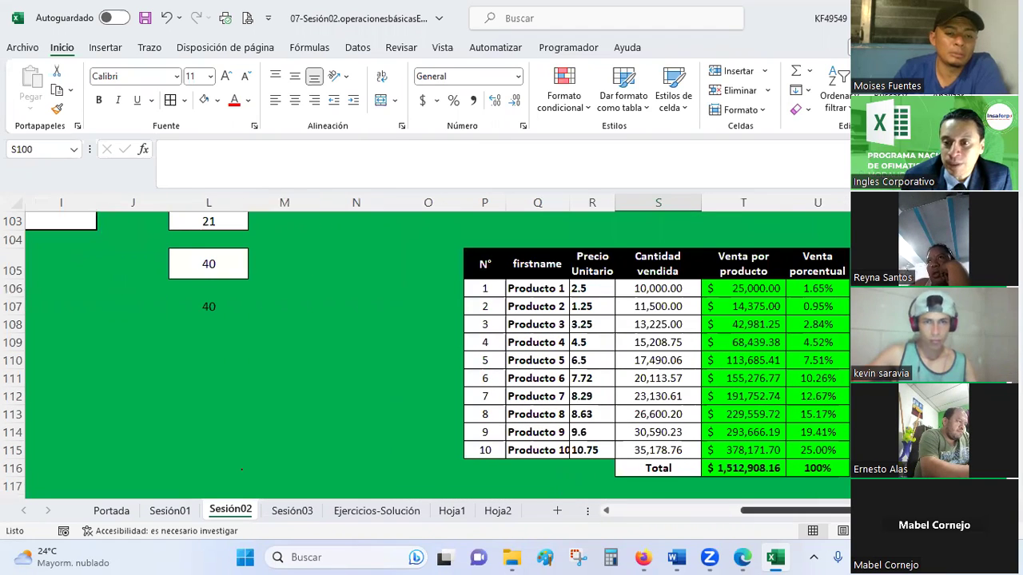
scroll(440, 344, "right", 2)
scroll(439, 344, "right", 1)
scroll(440, 344, "right", 2)
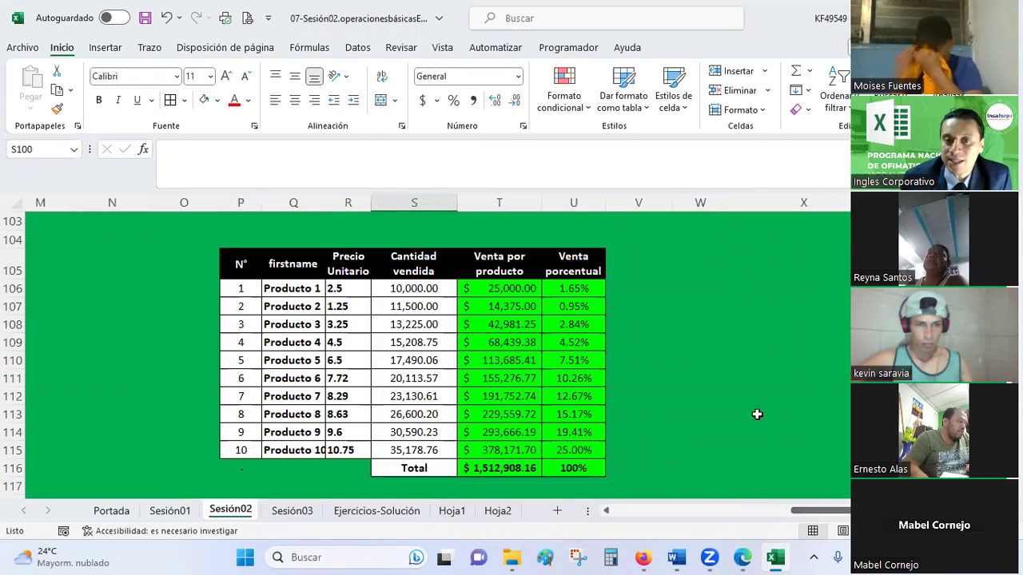
- Clear the Venta por producto and Venta porcentual values in T106:U116, including the Total row
left_click(521, 289)
left_click_drag(521, 288, 579, 467)
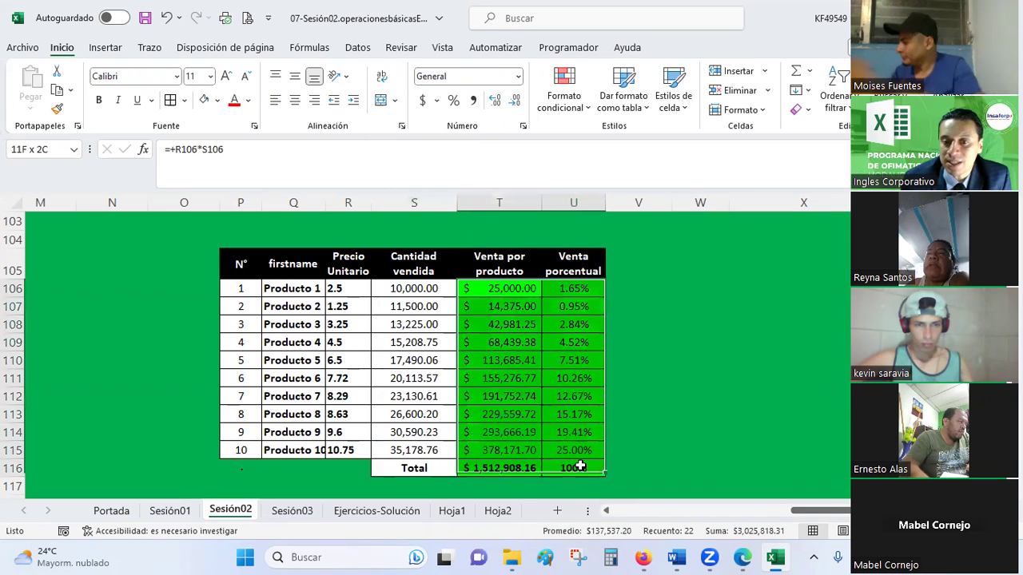
key("Delete")
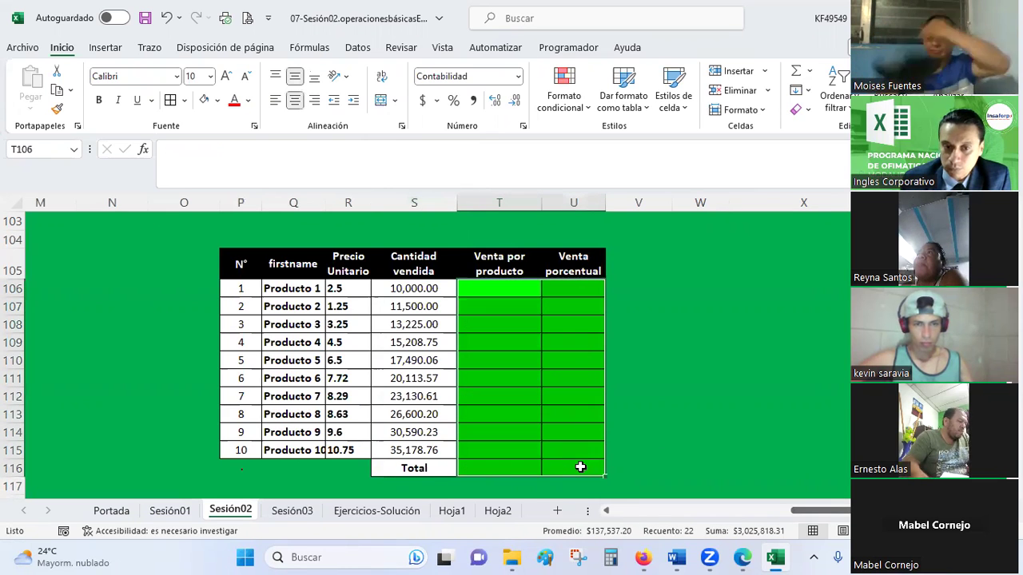
key("Down")
key("Up")
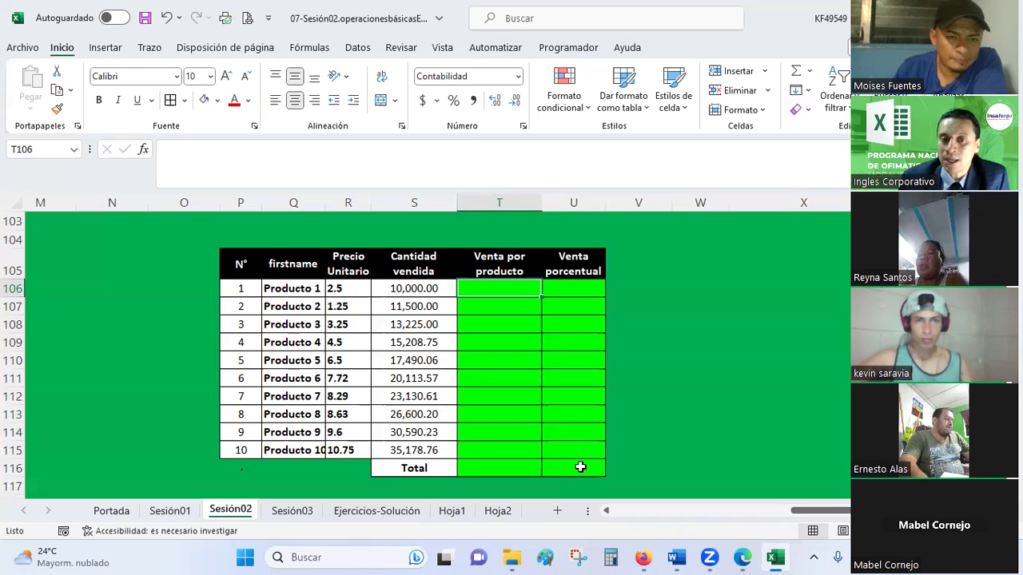
- Centre the Precio Unitario prices in R106:R115 and give them Contabilidad accounting format
mouse_move(346, 289)
left_mouse_down()
mouse_move(361, 434)
mouse_move(351, 452)
left_mouse_up()
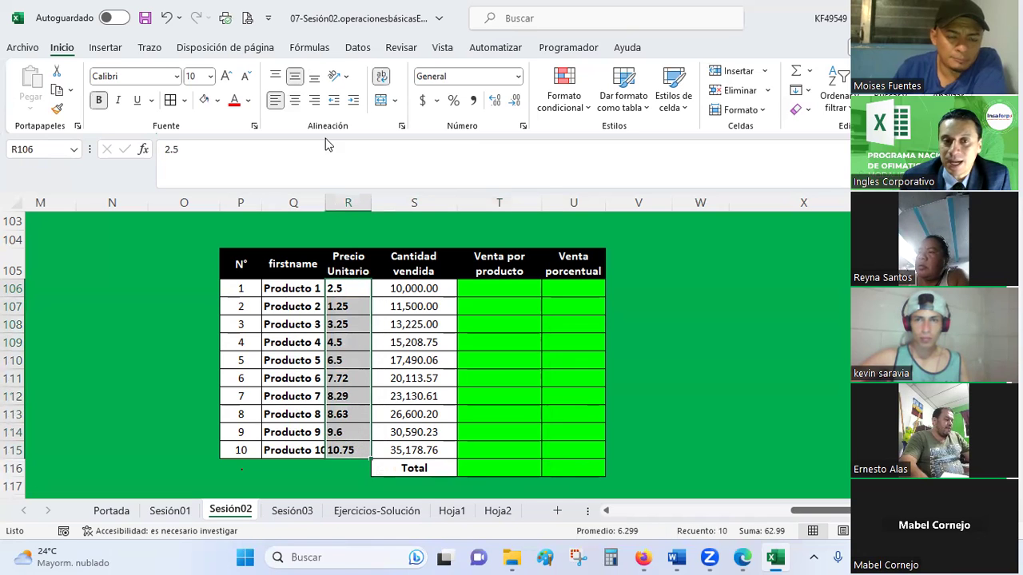
left_click(295, 103)
left_click(422, 99)
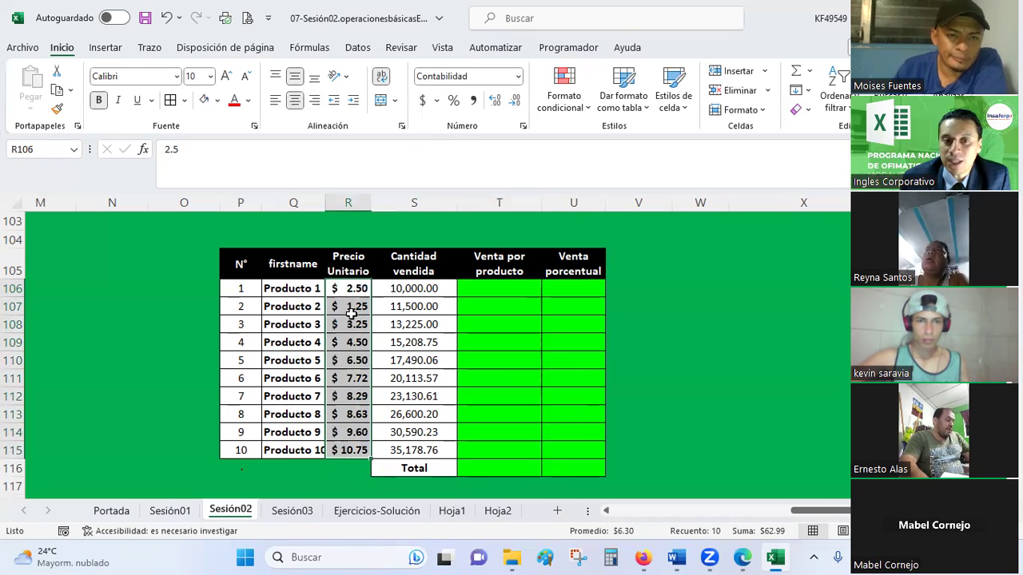
left_click(353, 290)
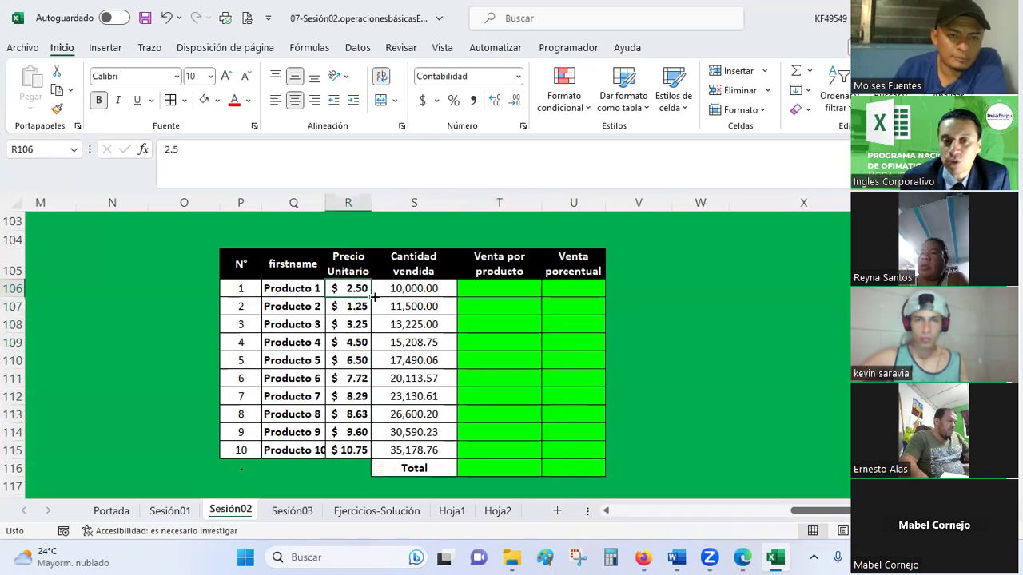
left_click(419, 291)
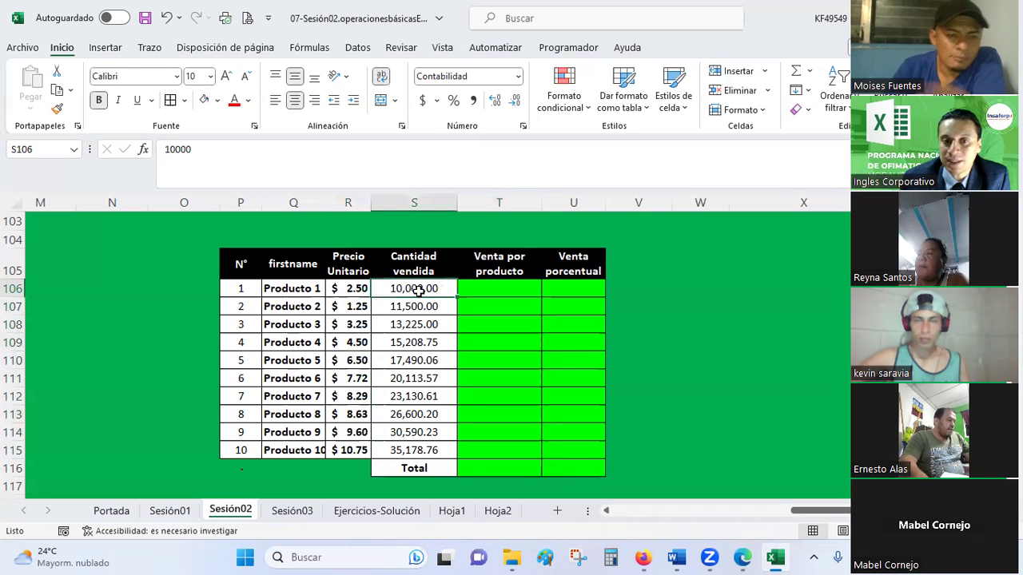
left_click(311, 288)
left_click(491, 295)
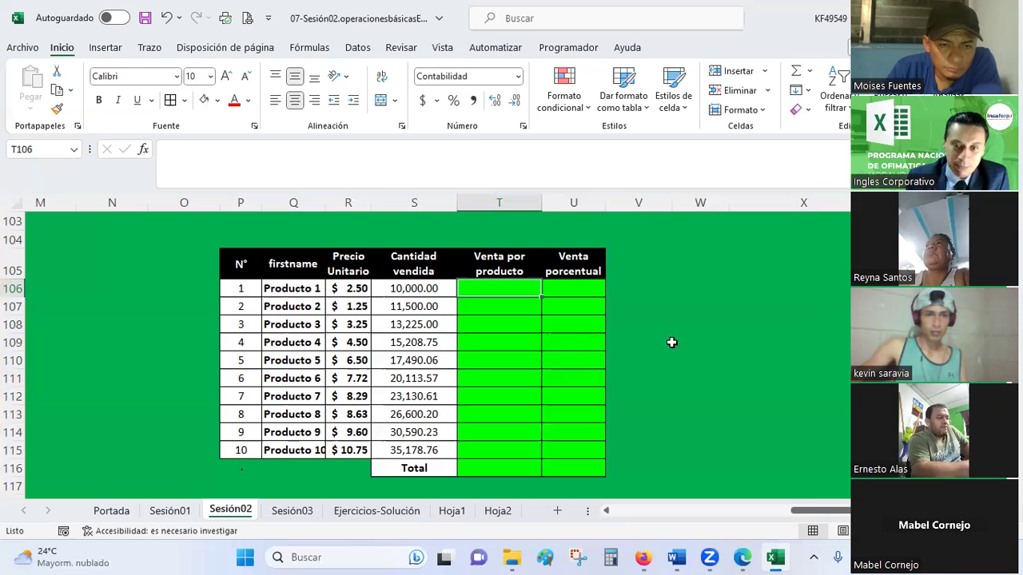
left_click(779, 323)
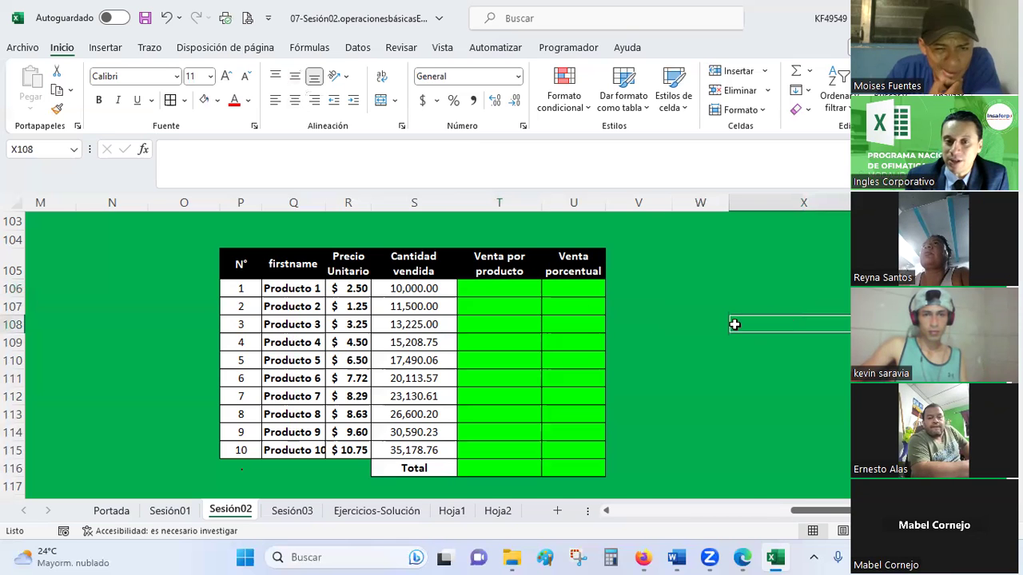
left_click(483, 288)
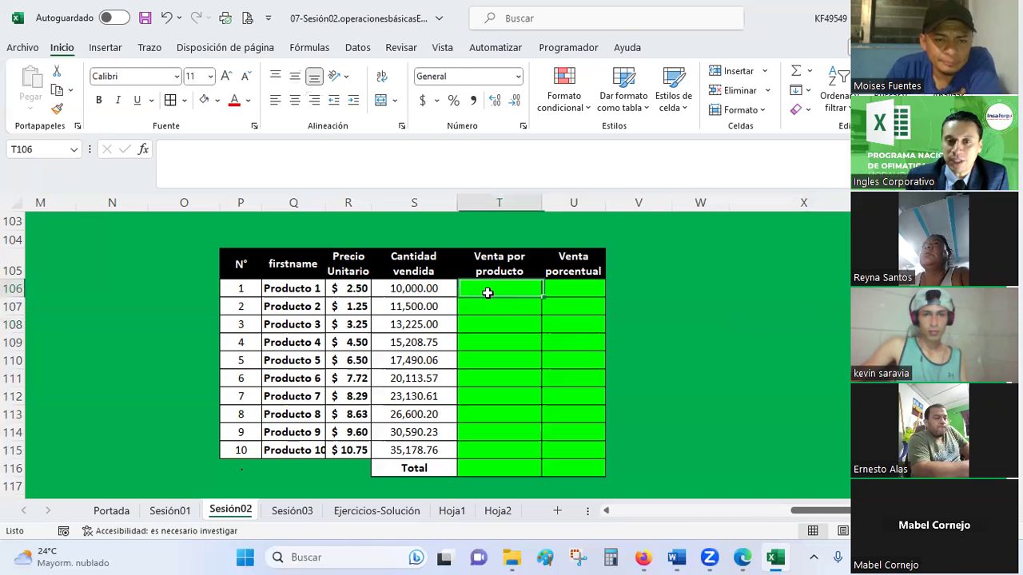
left_click(354, 288)
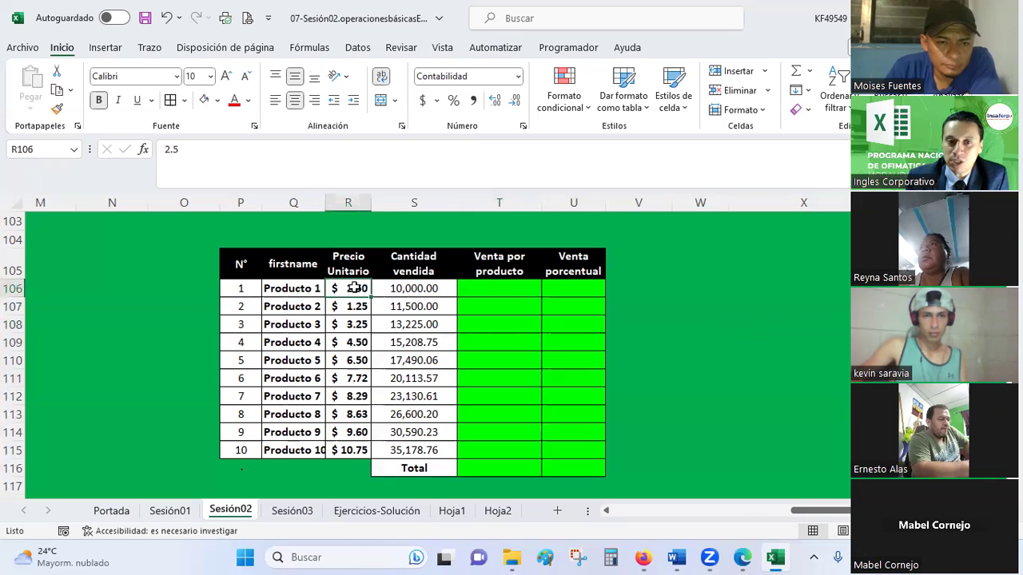
left_click(406, 290)
left_click(493, 291)
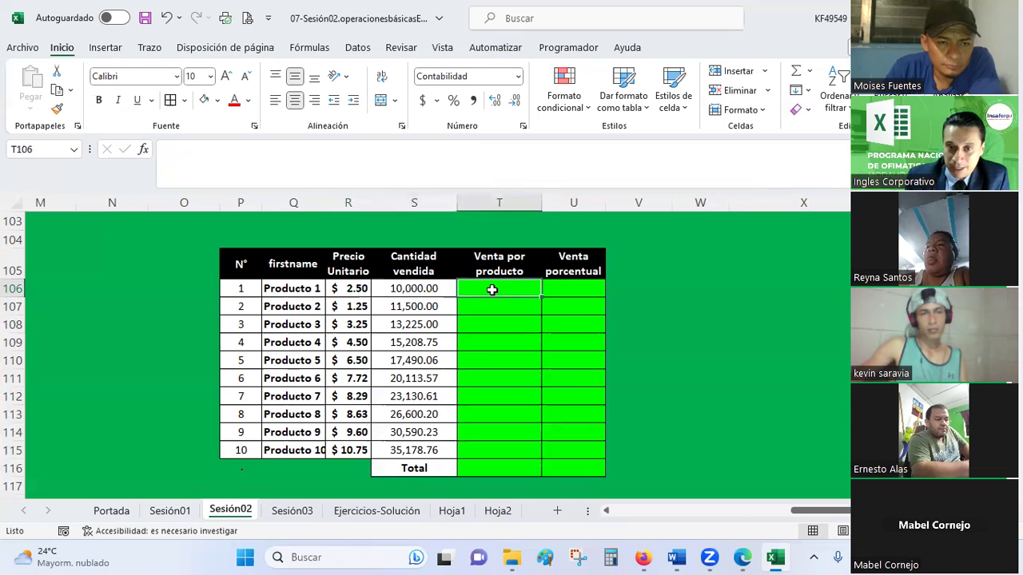
left_click(577, 283)
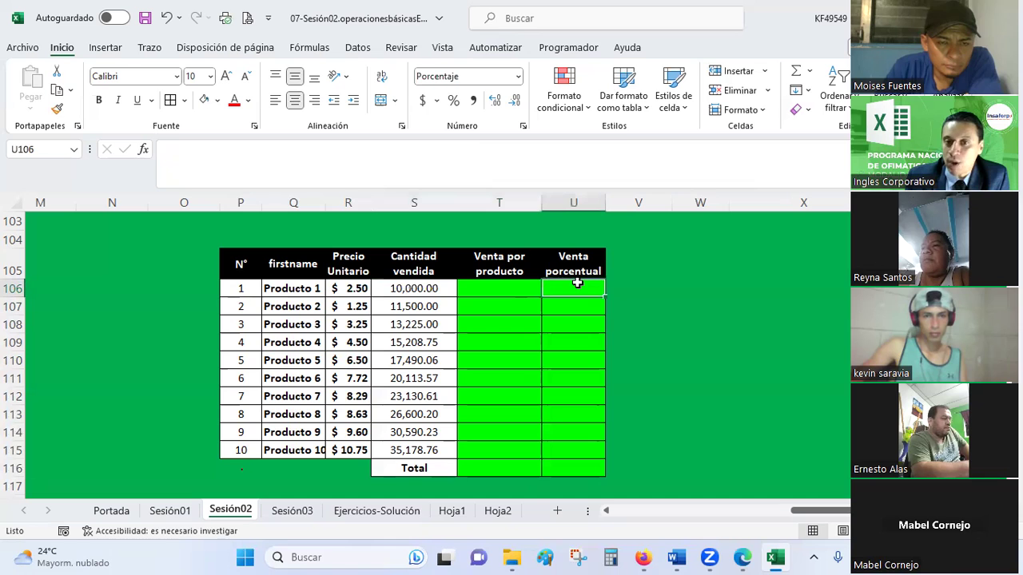
left_click(514, 286)
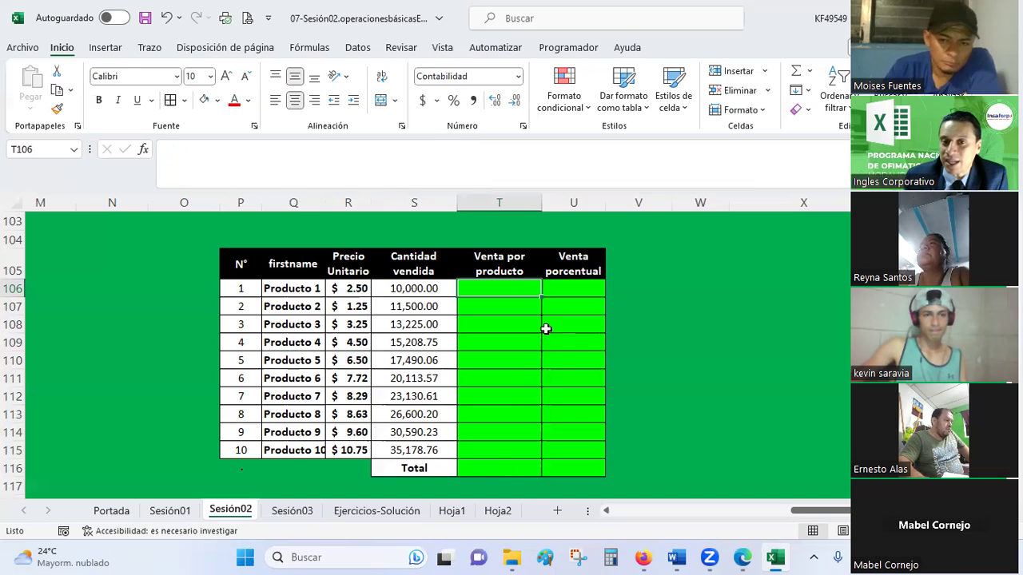
left_click_drag(521, 284, 558, 451)
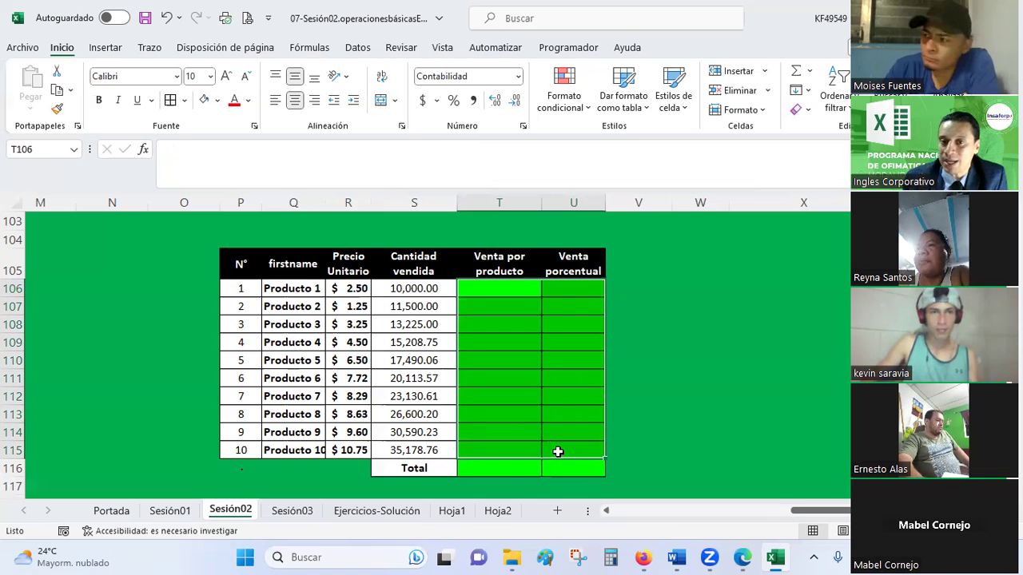
scroll(559, 416, "up", 2)
- Enter 'Referencia relativa' in T104 and 'Referencia absoluta' in U104
left_click(517, 347)
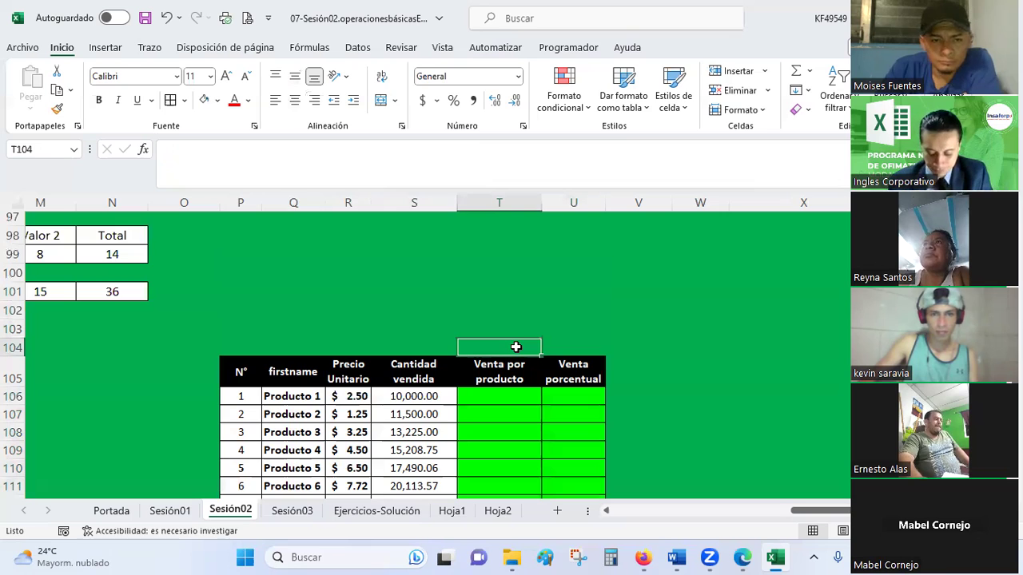
type("Ewfwew")
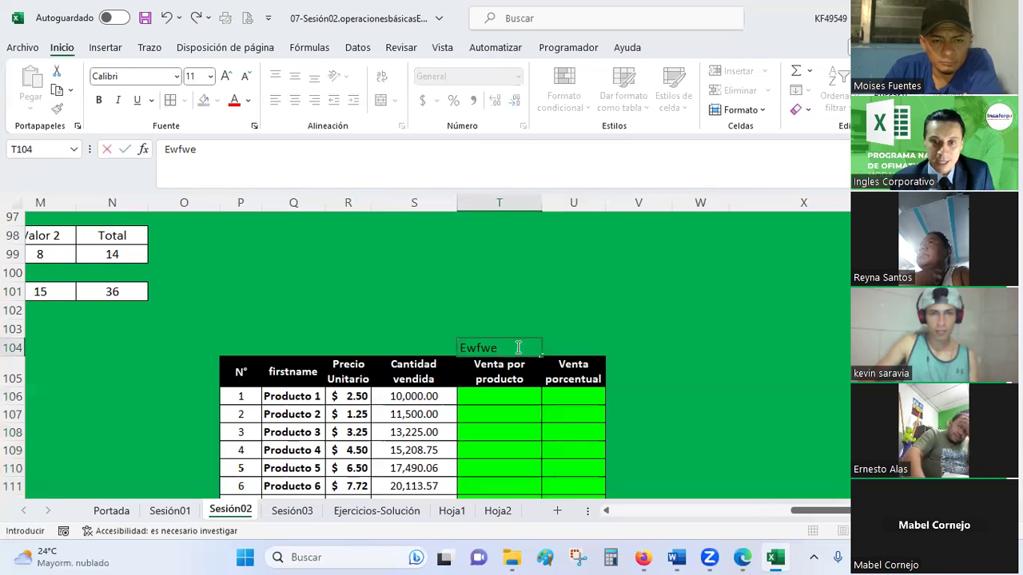
key("BackSpace")
key("BackSpace")
key("BackSpace")
type("erencia")
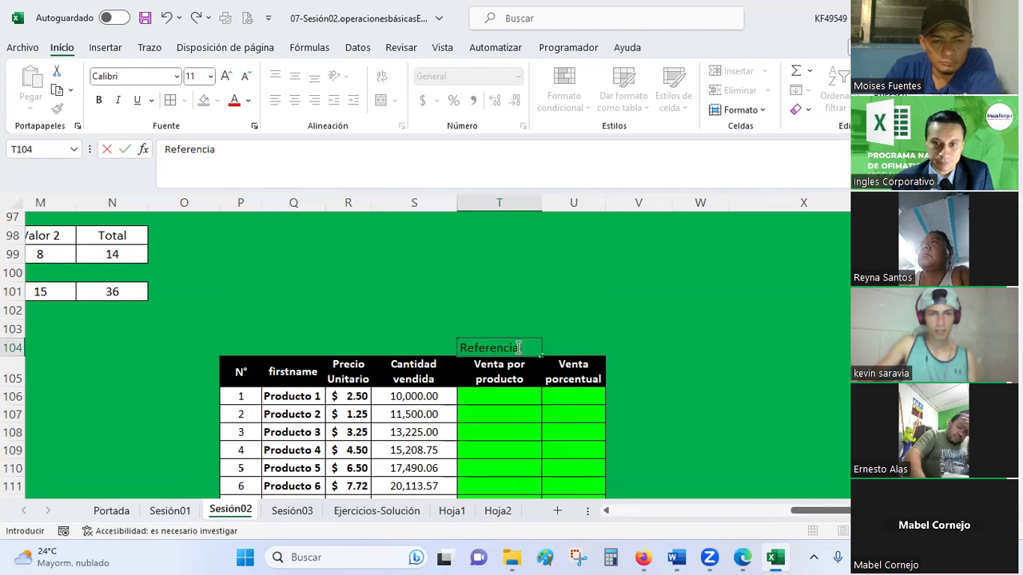
key("Return")
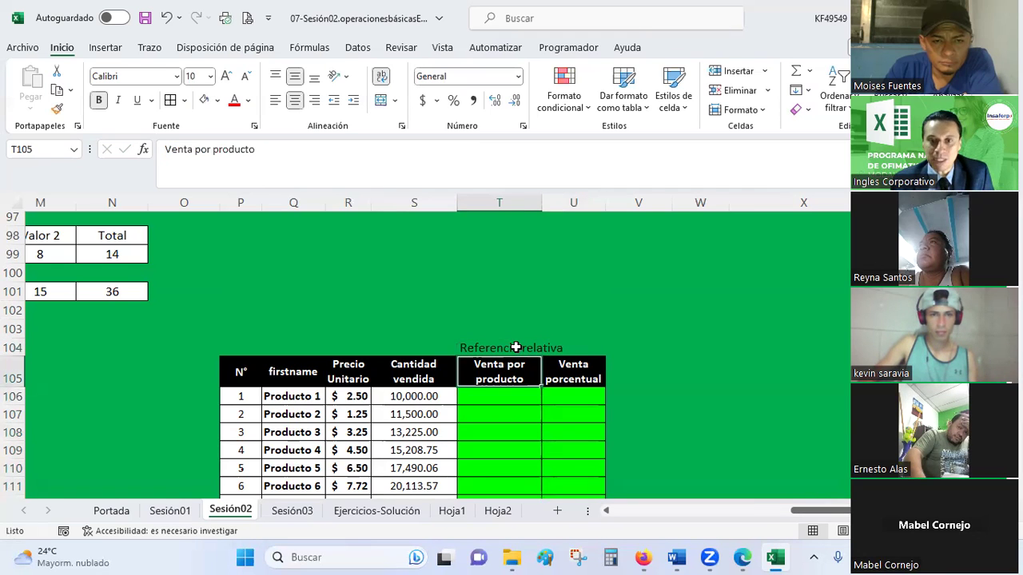
key("Right")
key("Up")
type("Re")
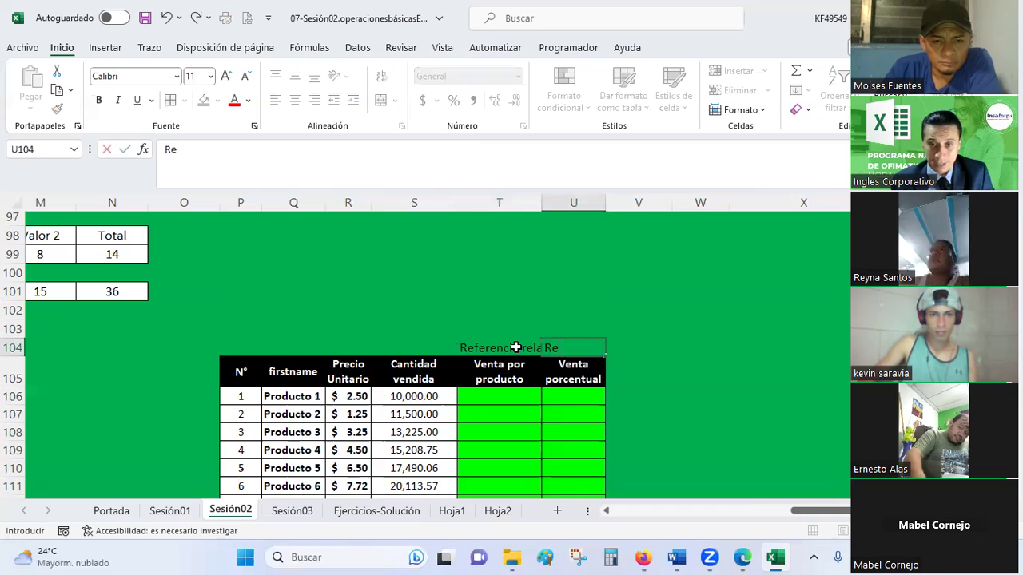
type("l")
type("erencia")
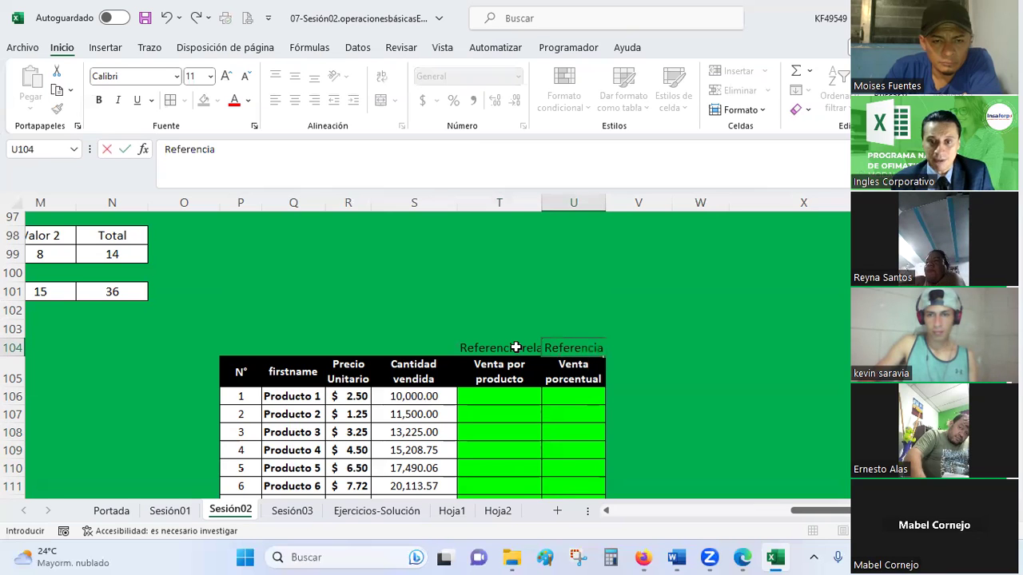
type(" absolut")
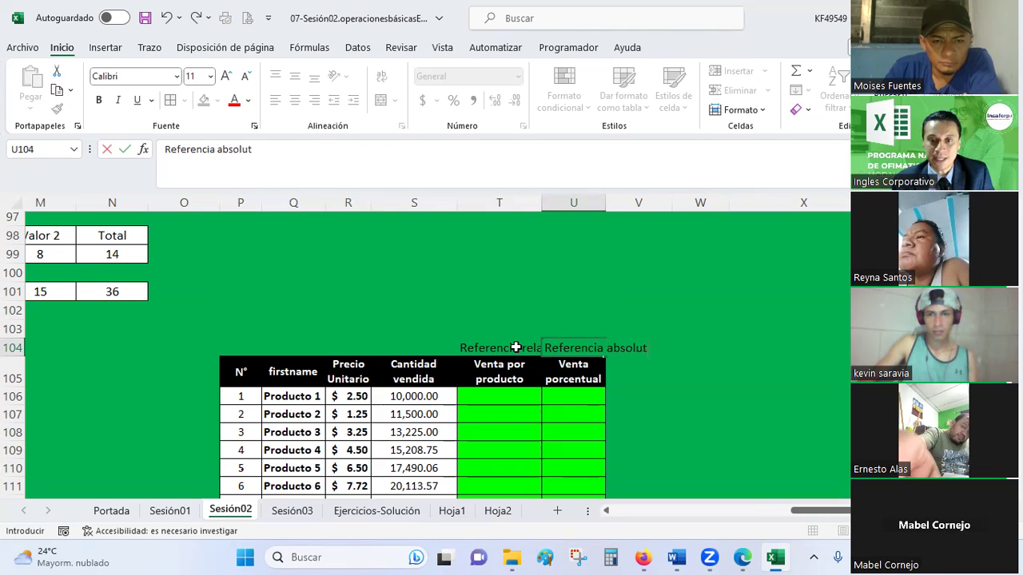
type("a")
key("Return")
- Copy the black header style from T105:U105 onto the new labels and save the workbook
left_click(516, 347)
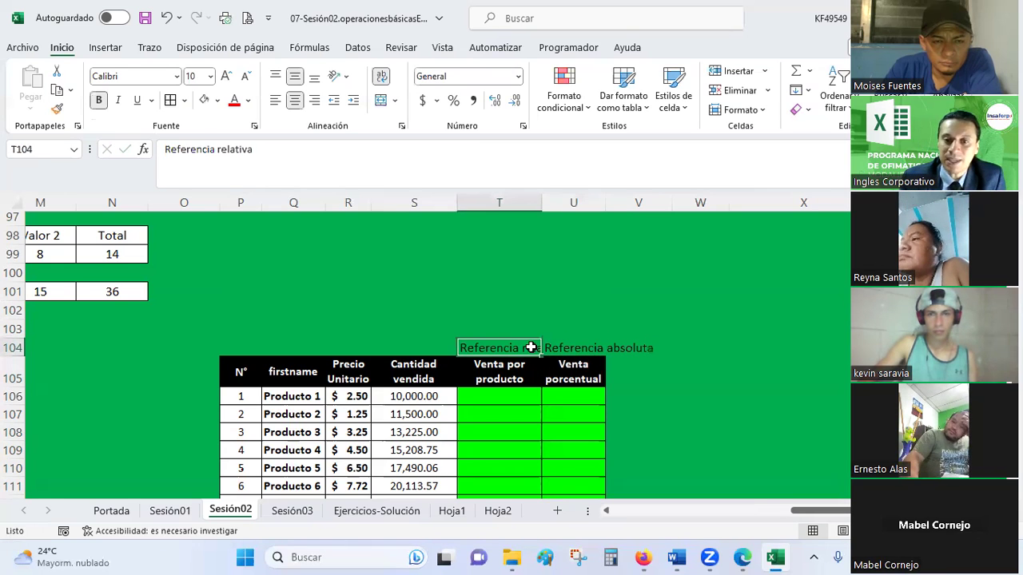
left_click_drag(500, 371, 573, 372)
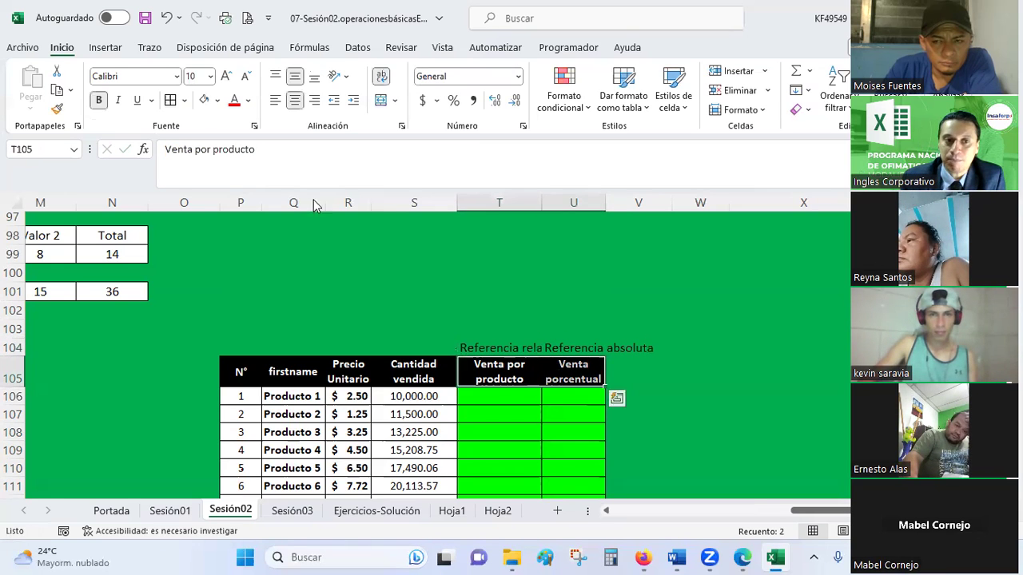
left_click(57, 108)
mouse_move(511, 348)
left_mouse_down()
mouse_move(552, 348)
mouse_move(569, 380)
left_mouse_up()
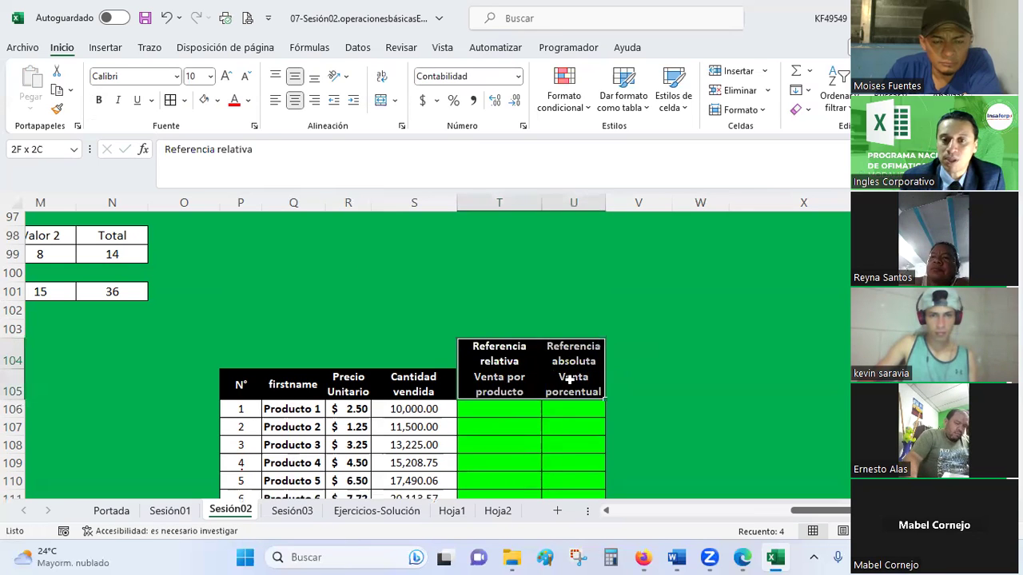
left_click(744, 325)
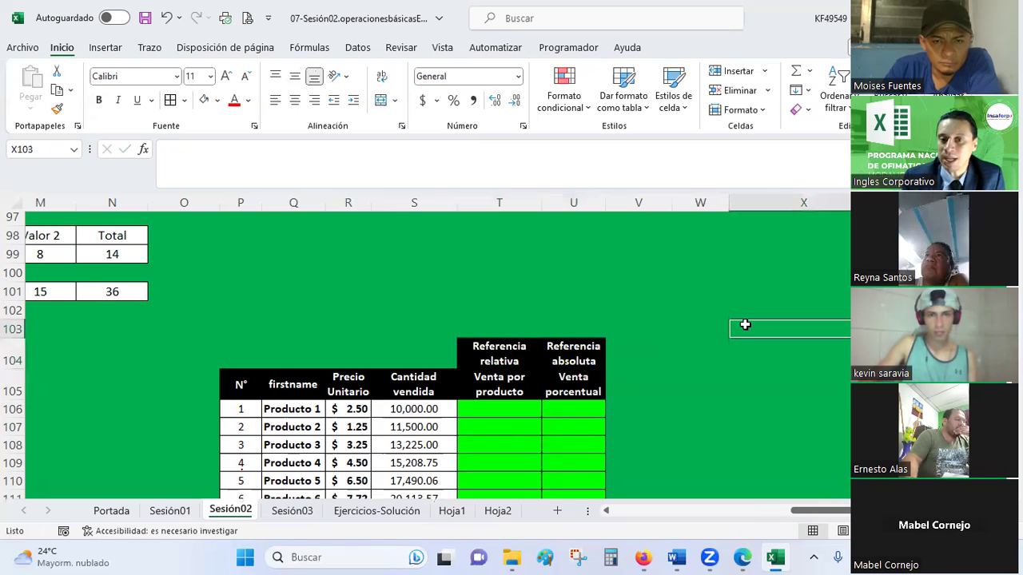
left_click_drag(497, 358, 571, 382)
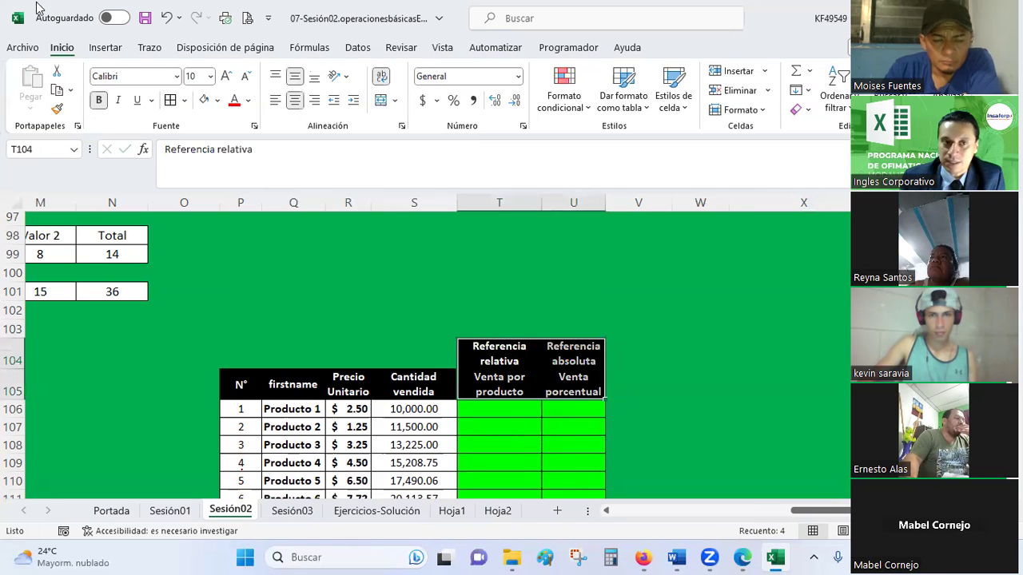
key("ctrl+s")
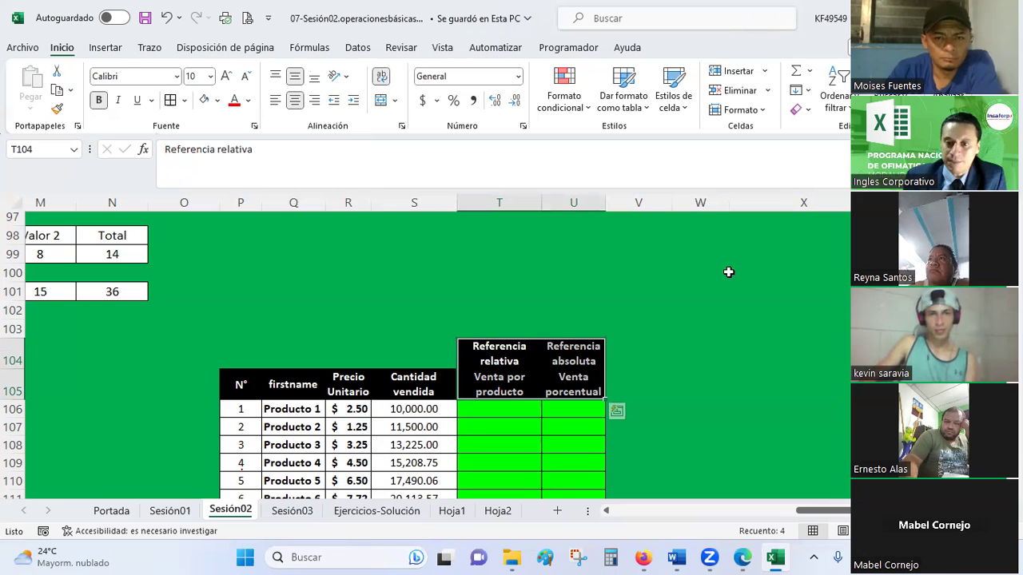
mouse_move(709, 557)
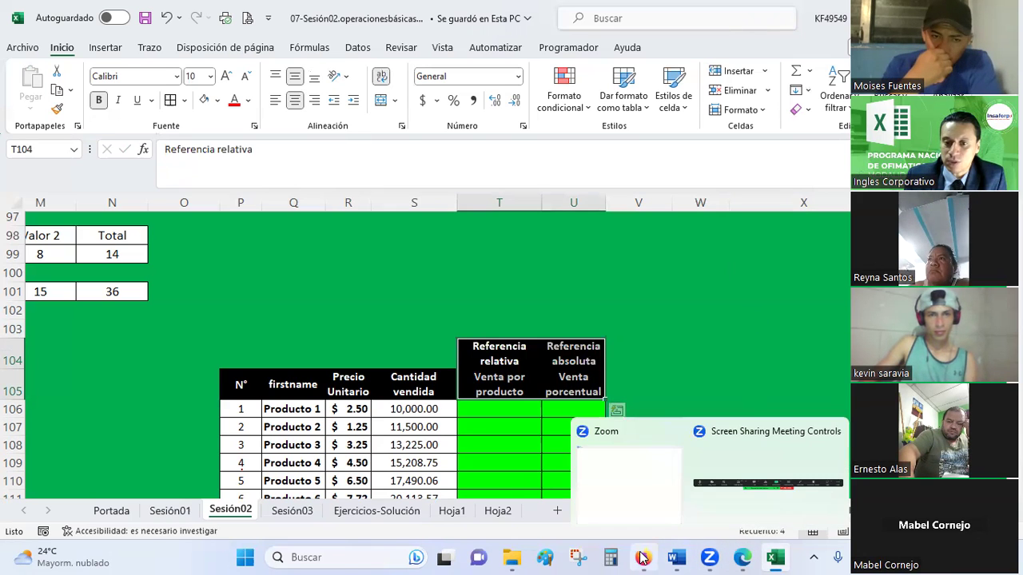
left_click(641, 557)
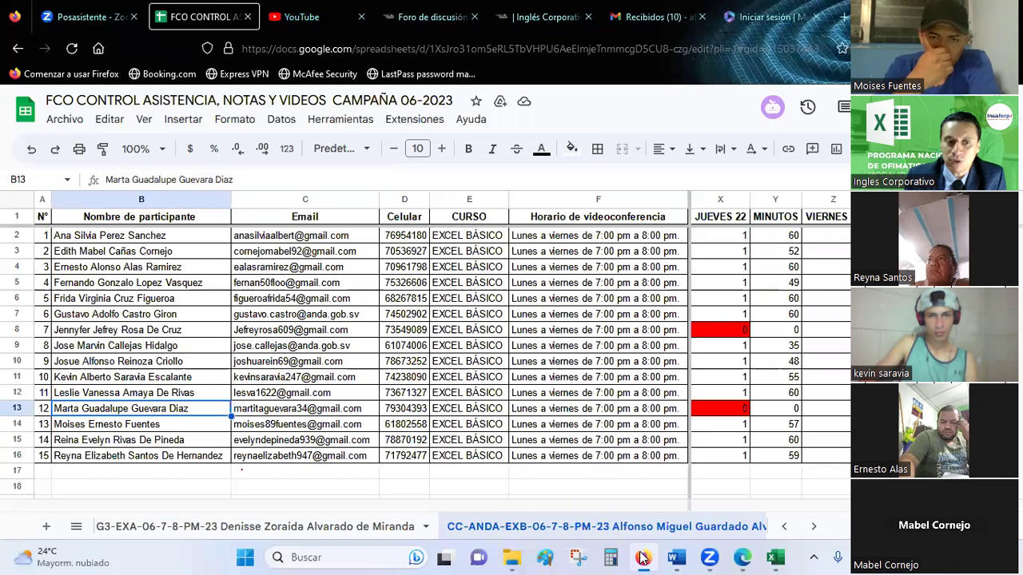
left_click(642, 557)
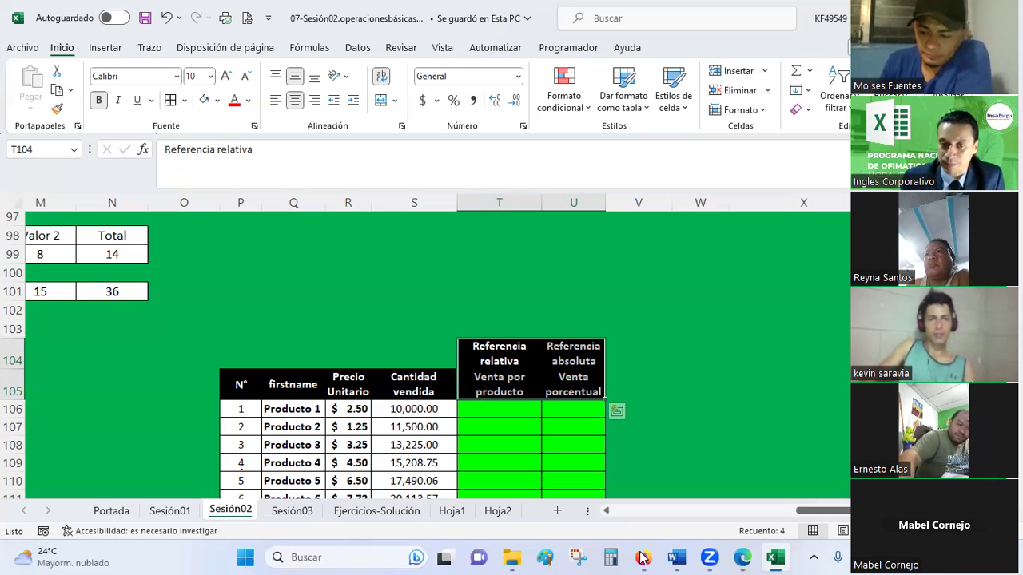
left_click(802, 327)
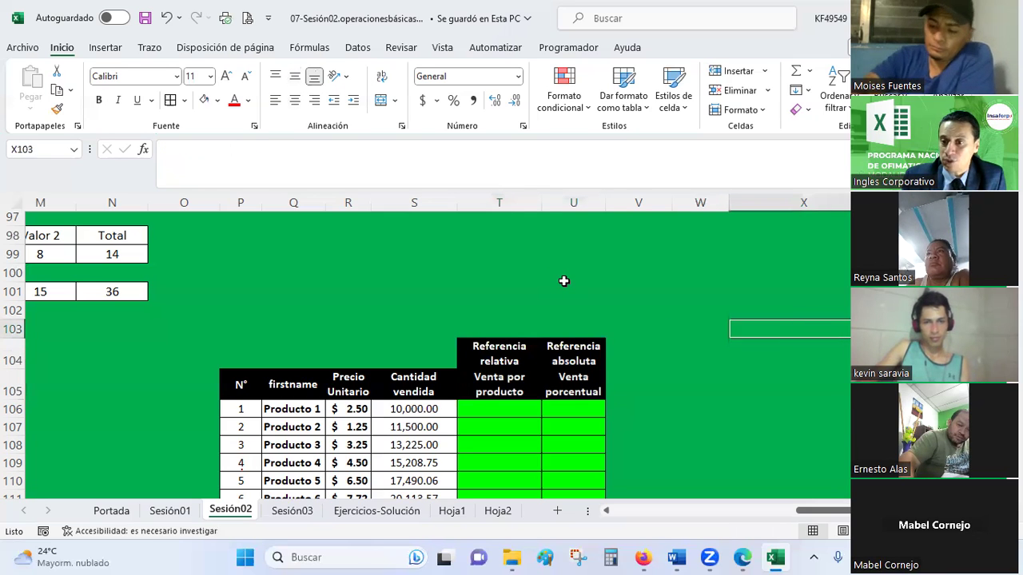